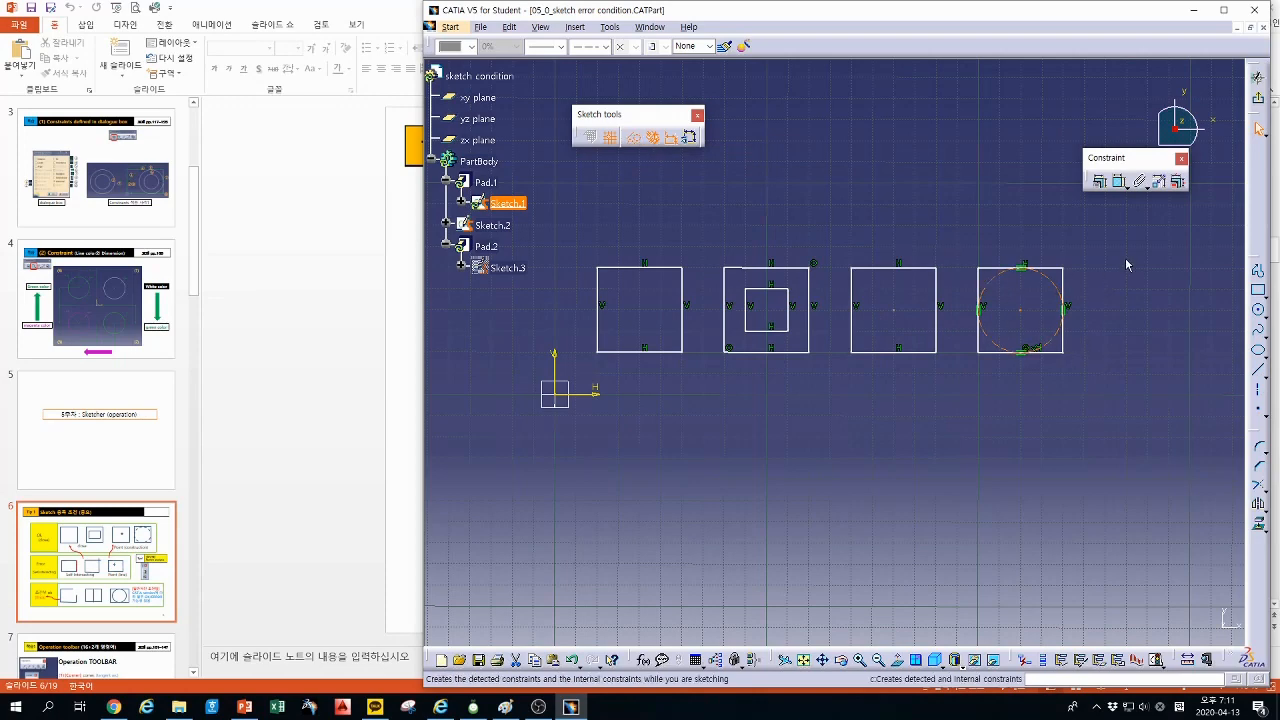
# Step: Leave the Sketch.1 workbench and update the part's solids
pyautogui.click(1136, 251)
pyautogui.click(1258, 99)
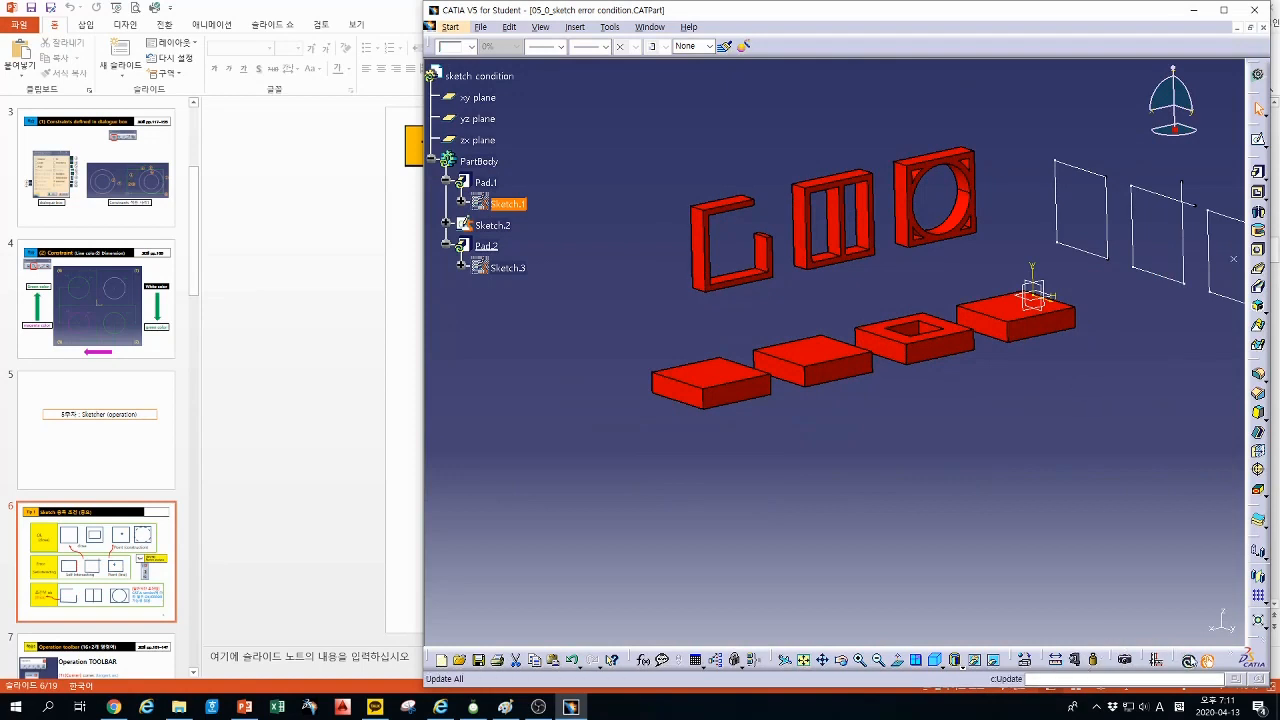
pyautogui.click(1187, 660)
pyautogui.click(1064, 471)
pyautogui.moveTo(1064, 471); pyautogui.dragTo(984, 508, button='middle')
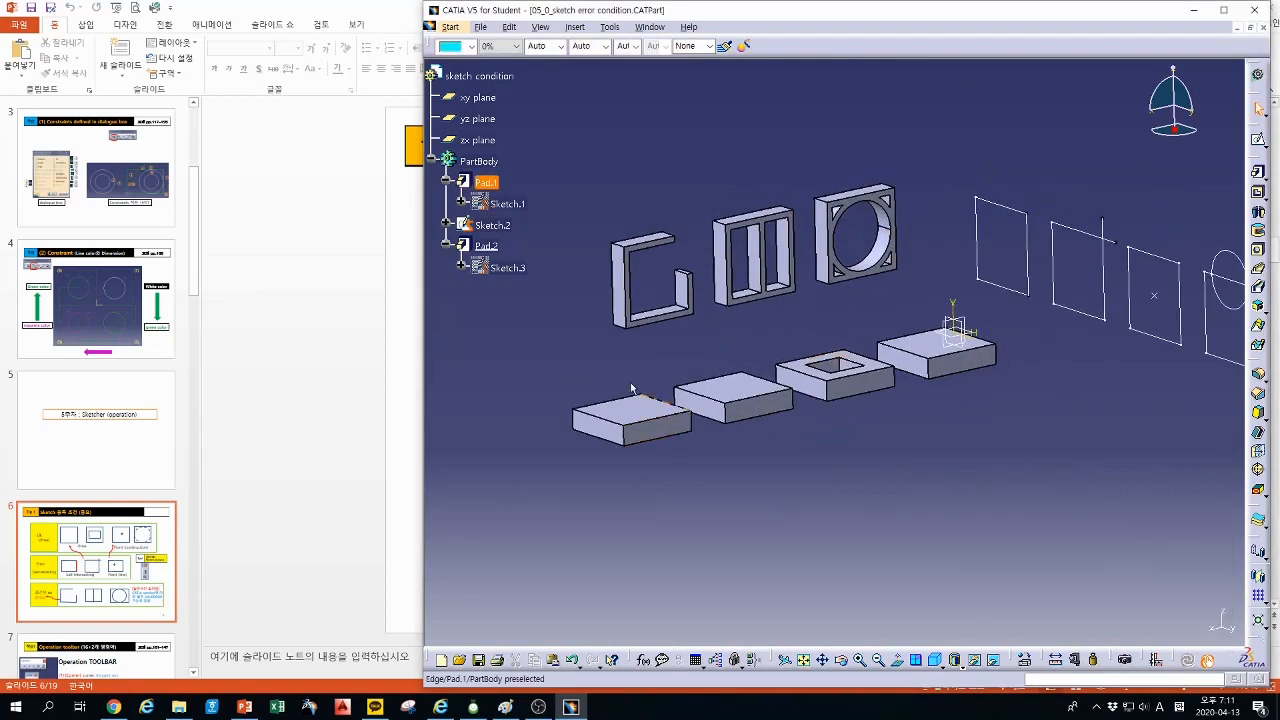
# Step: Open Sketch.2 for editing so that its four square profiles are in view
pyautogui.click(447, 226)
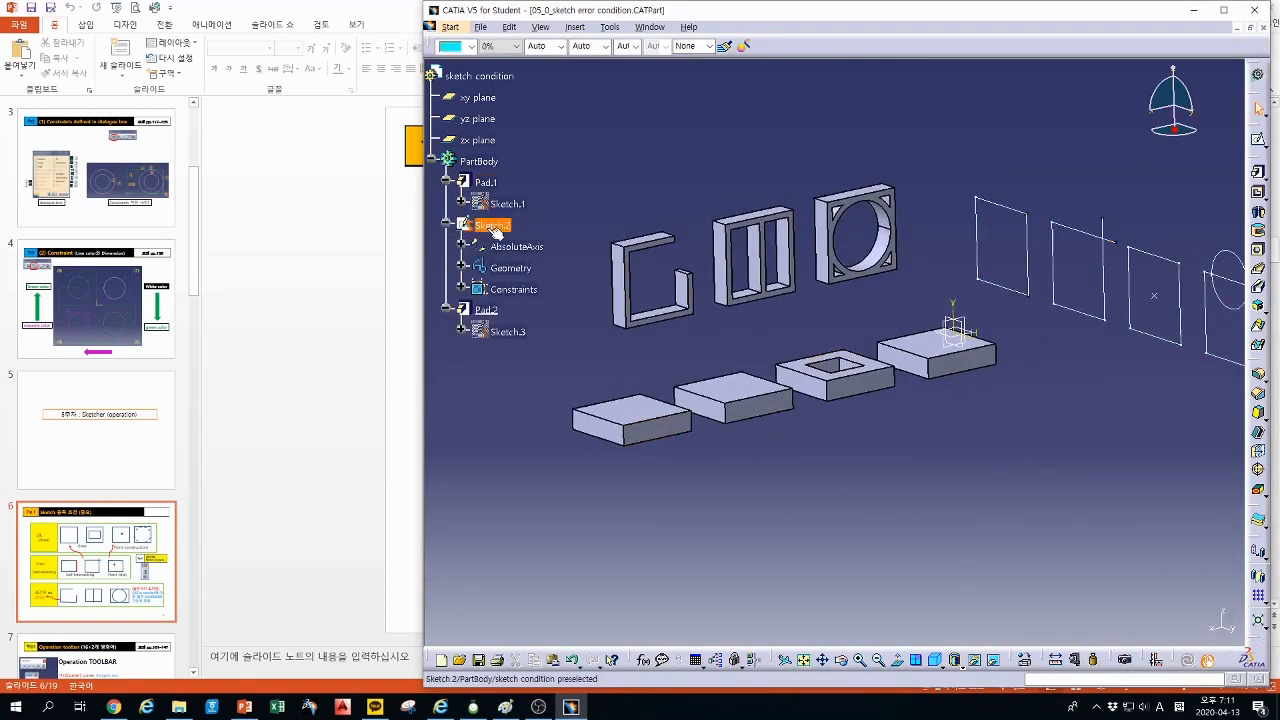
pyautogui.doubleClick(495, 229)
pyautogui.moveTo(935, 410); pyautogui.dragTo(657, 479, button='middle')
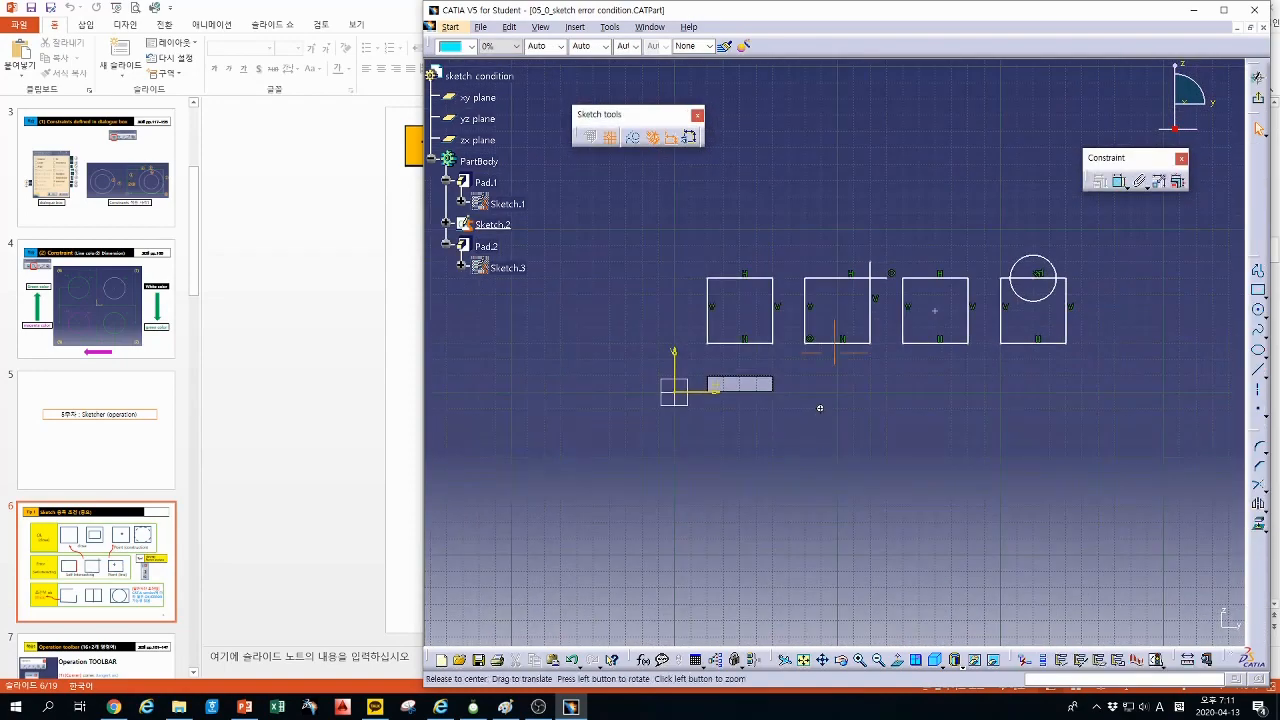
pyautogui.keyDown('ctrl'); pyautogui.moveTo(817, 406); pyautogui.dragTo(820, 358, button='middle'); pyautogui.keyUp('ctrl')
pyautogui.moveTo(826, 379); pyautogui.dragTo(806, 420, button='middle')
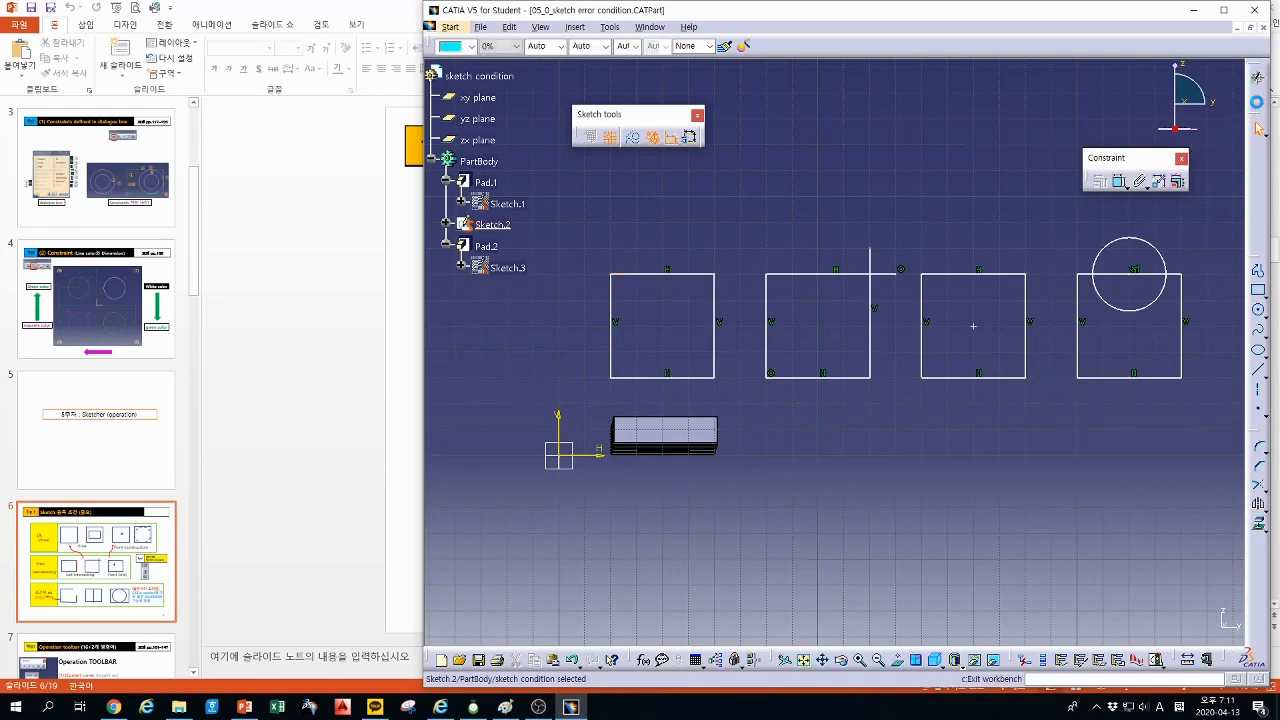
# Step: Leave the sketch and try to create a pad from Sketch.2, declining to use it as the profile
pyautogui.click(1258, 97)
pyautogui.click(1258, 172)
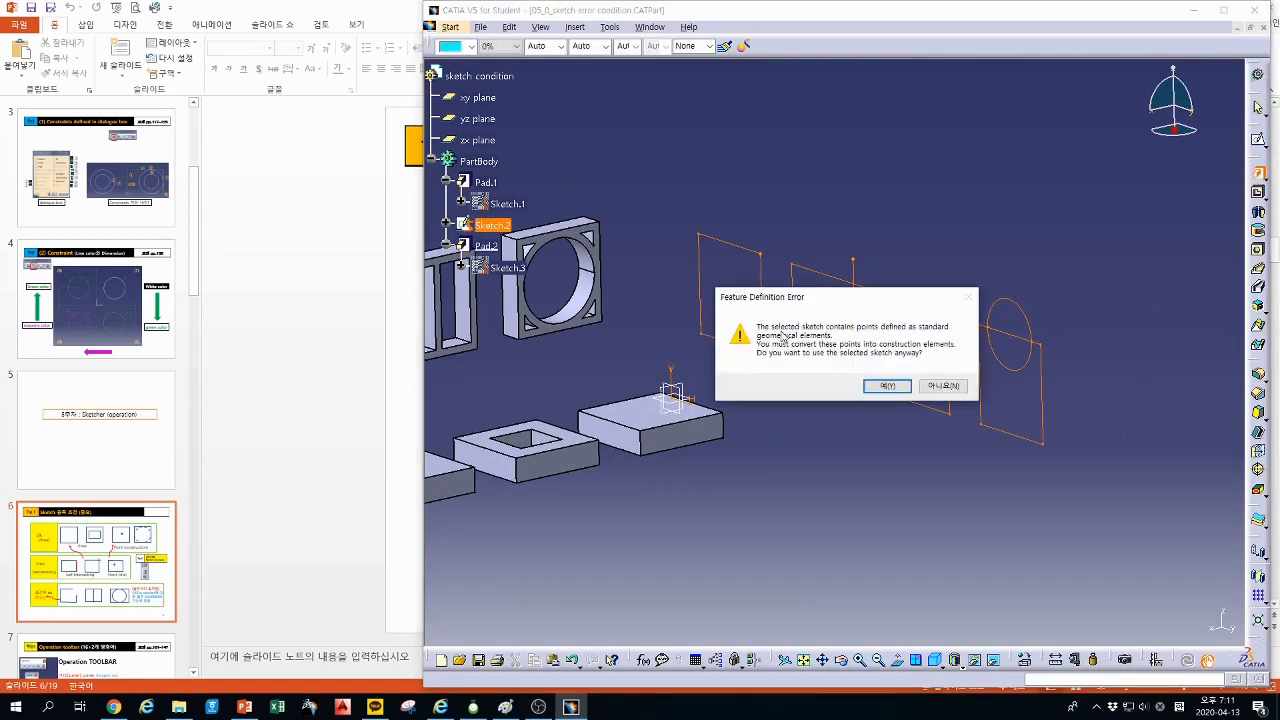
pyautogui.click(936, 390)
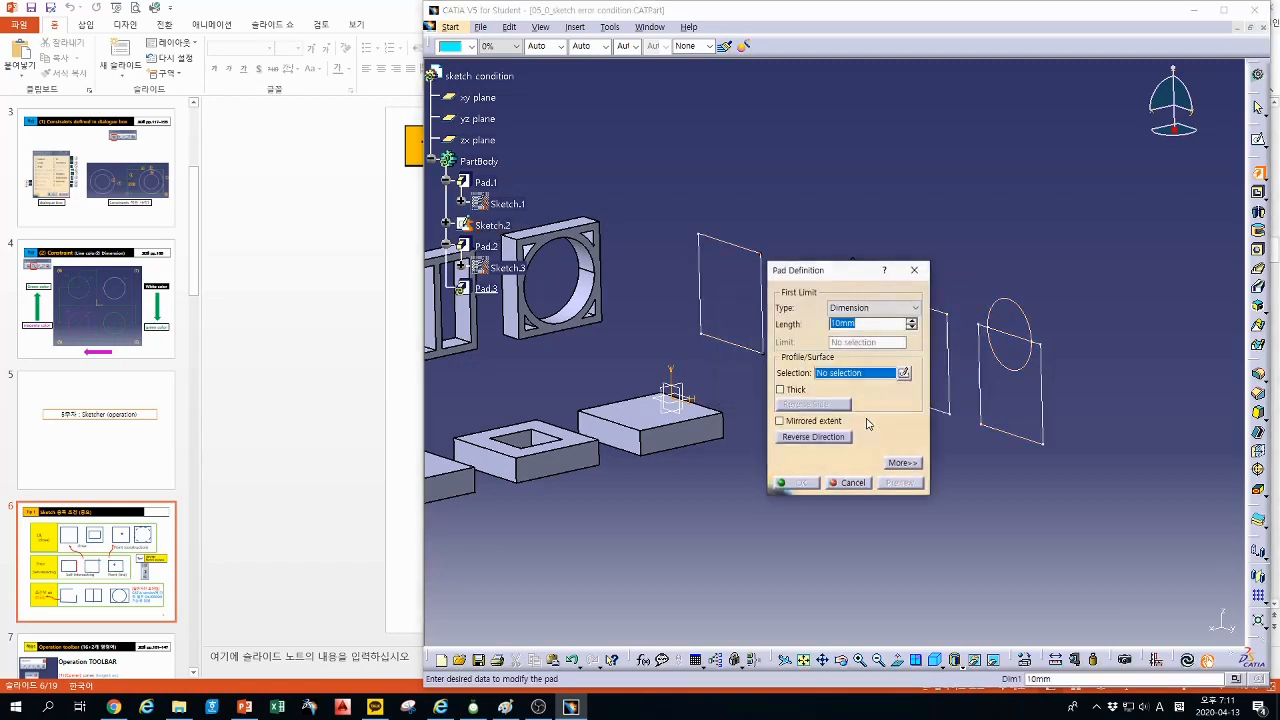
pyautogui.click(850, 483)
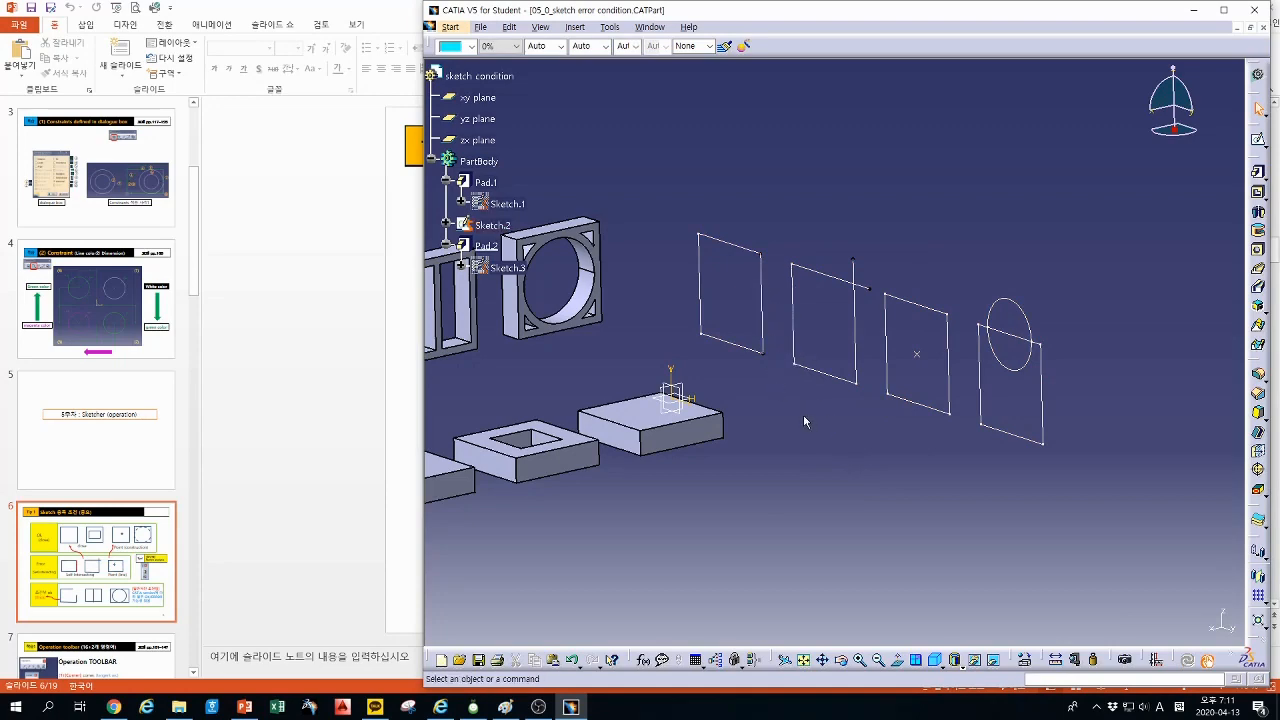
# Step: Reopen Sketch.2 for editing
pyautogui.doubleClick(500, 226)
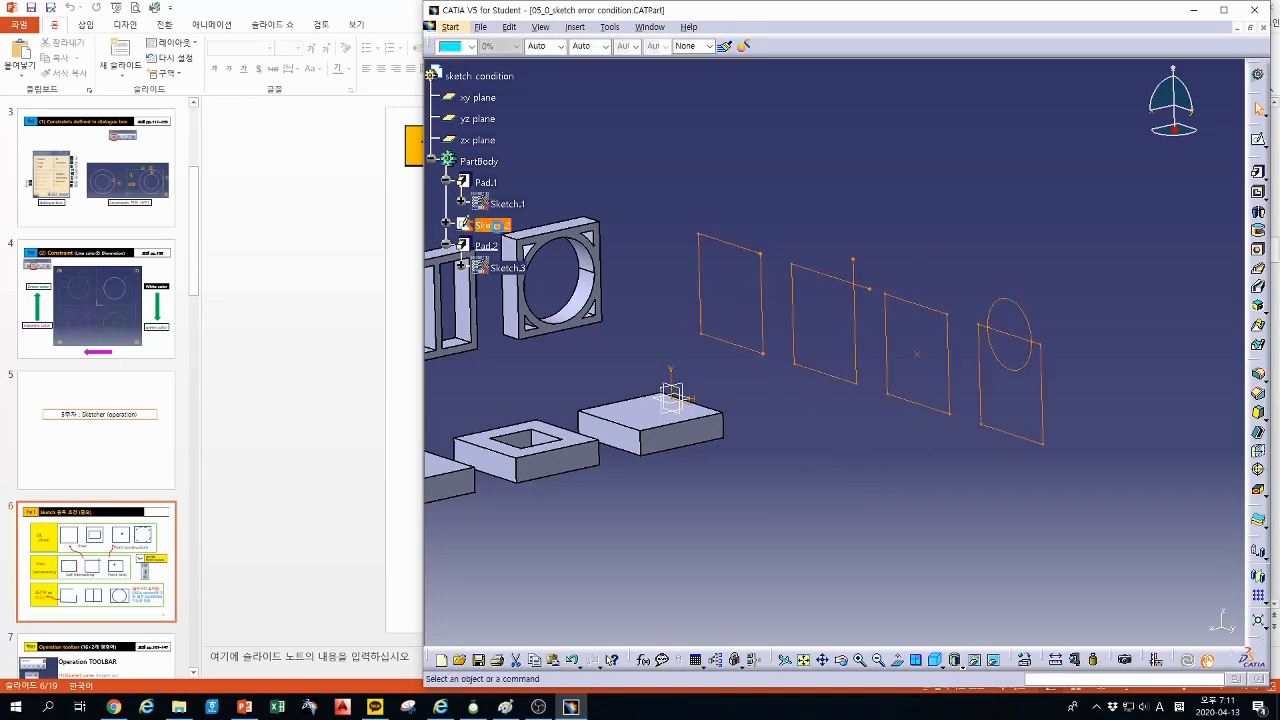
pyautogui.moveTo(1005, 405); pyautogui.dragTo(984, 403, button='middle')
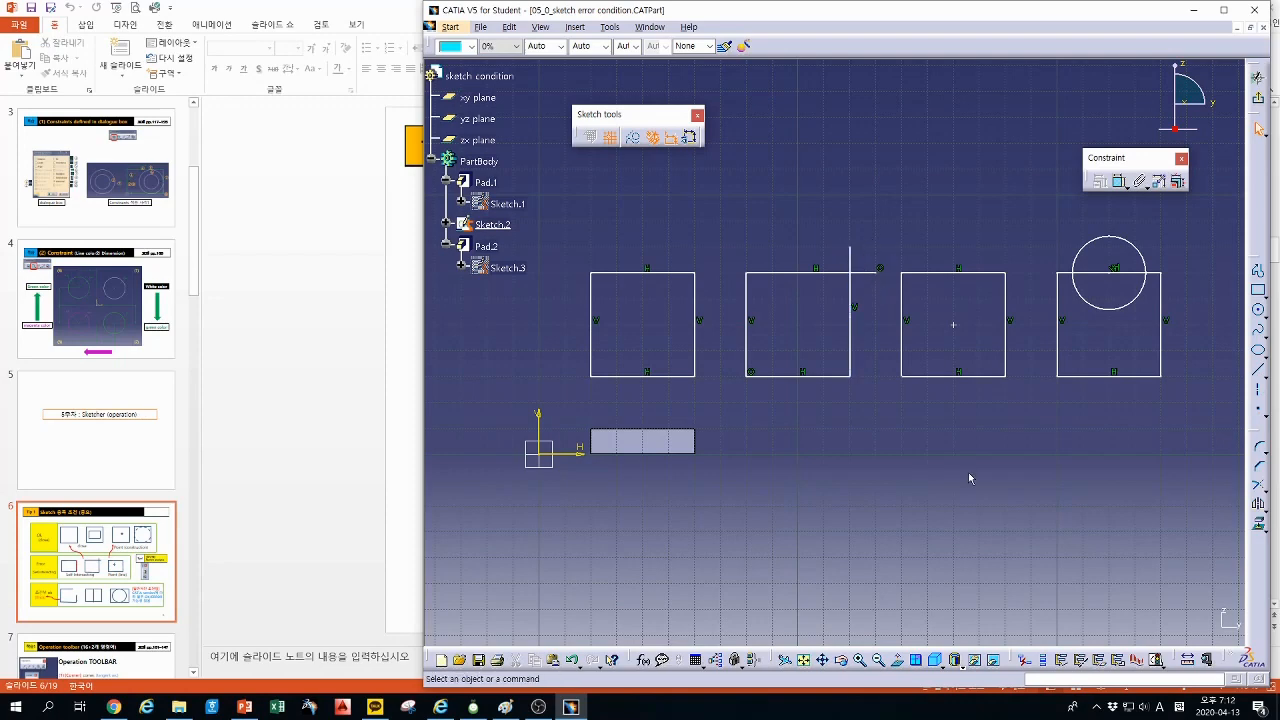
pyautogui.moveTo(969, 478); pyautogui.dragTo(943, 479, button='middle')
# Step: Switch to PowerPoint to check the sketch conditions slide, and return to CATIA with its window maximized
pyautogui.click(383, 451)
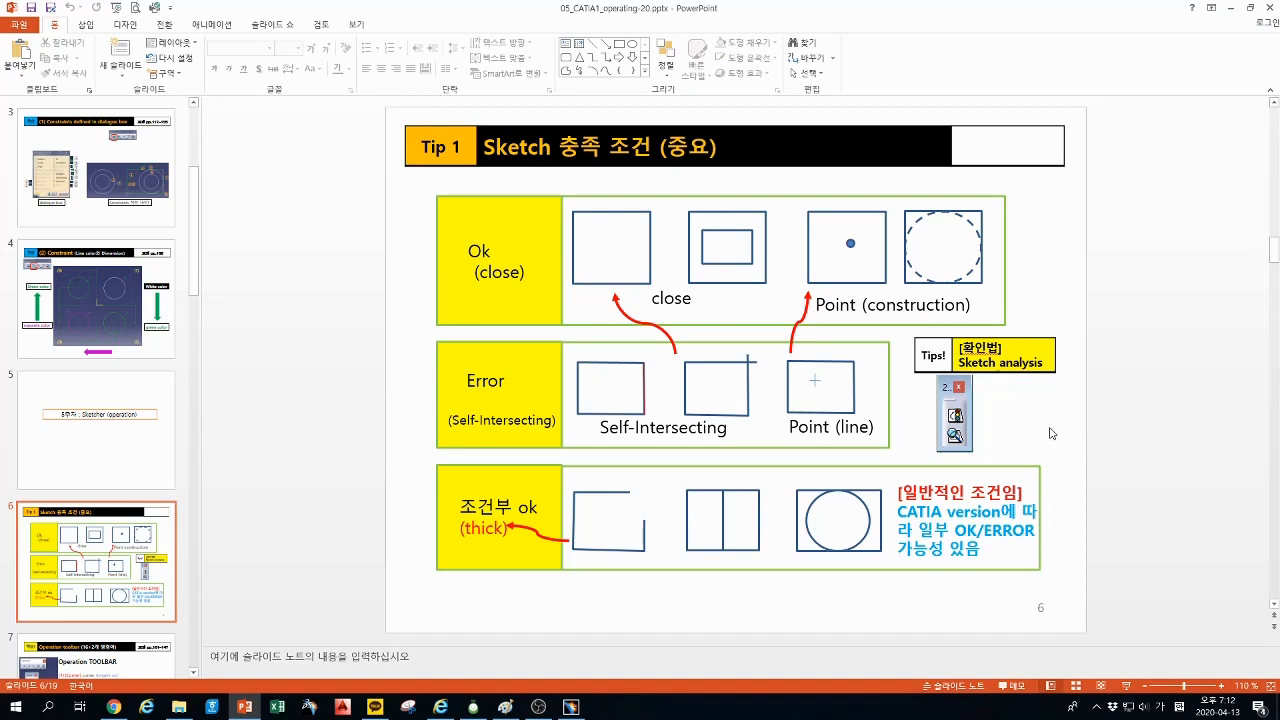
pyautogui.click(571, 707)
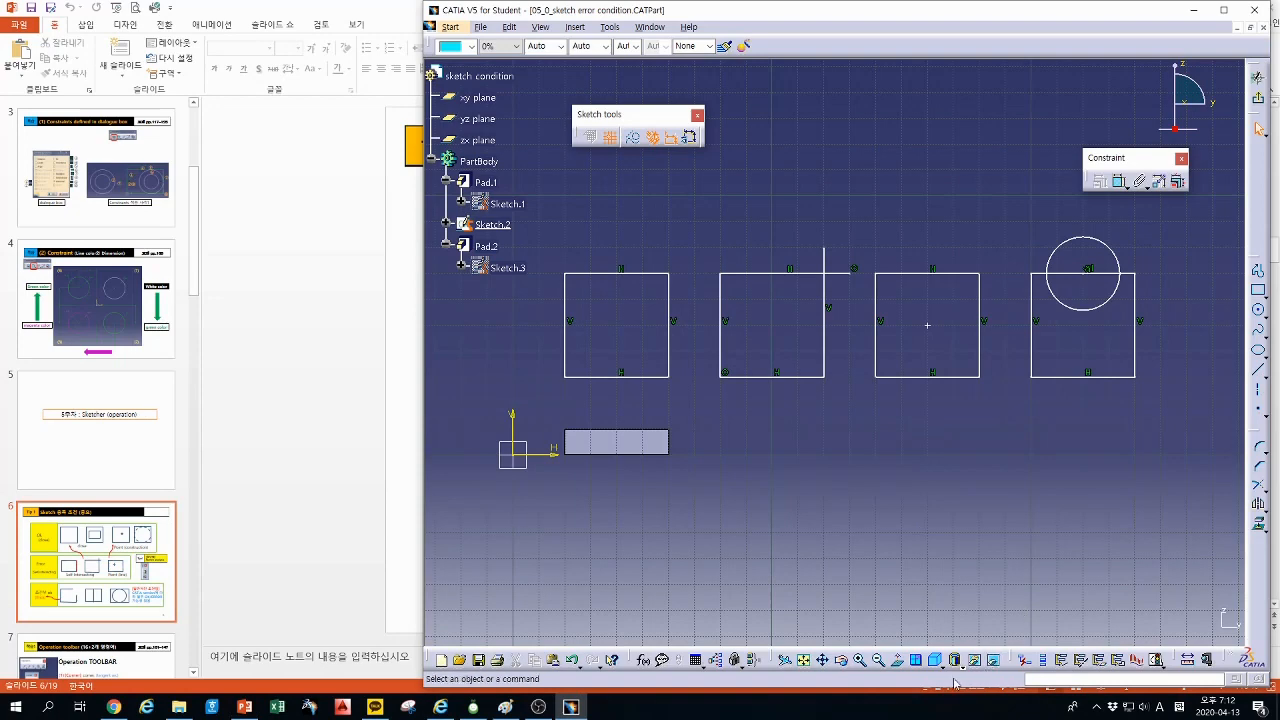
pyautogui.click(1220, 10)
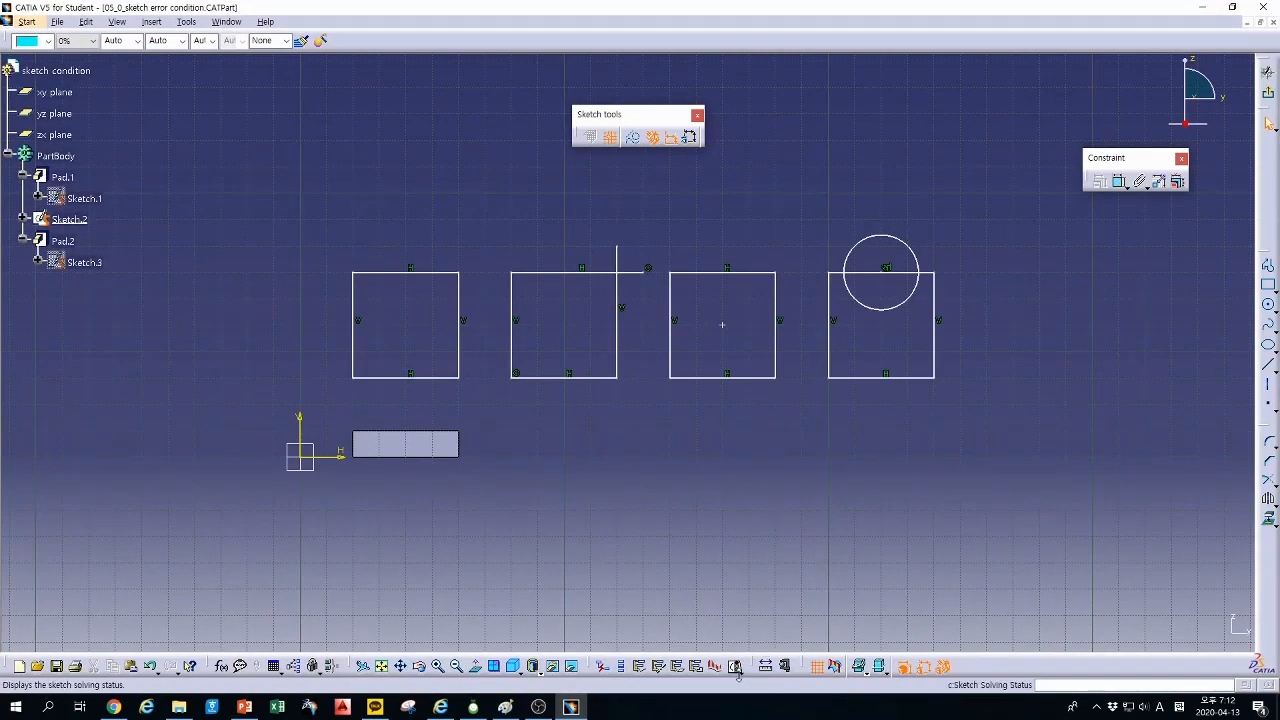
# Step: Run Sketch Analysis on Sketch.2
pyautogui.click(738, 673)
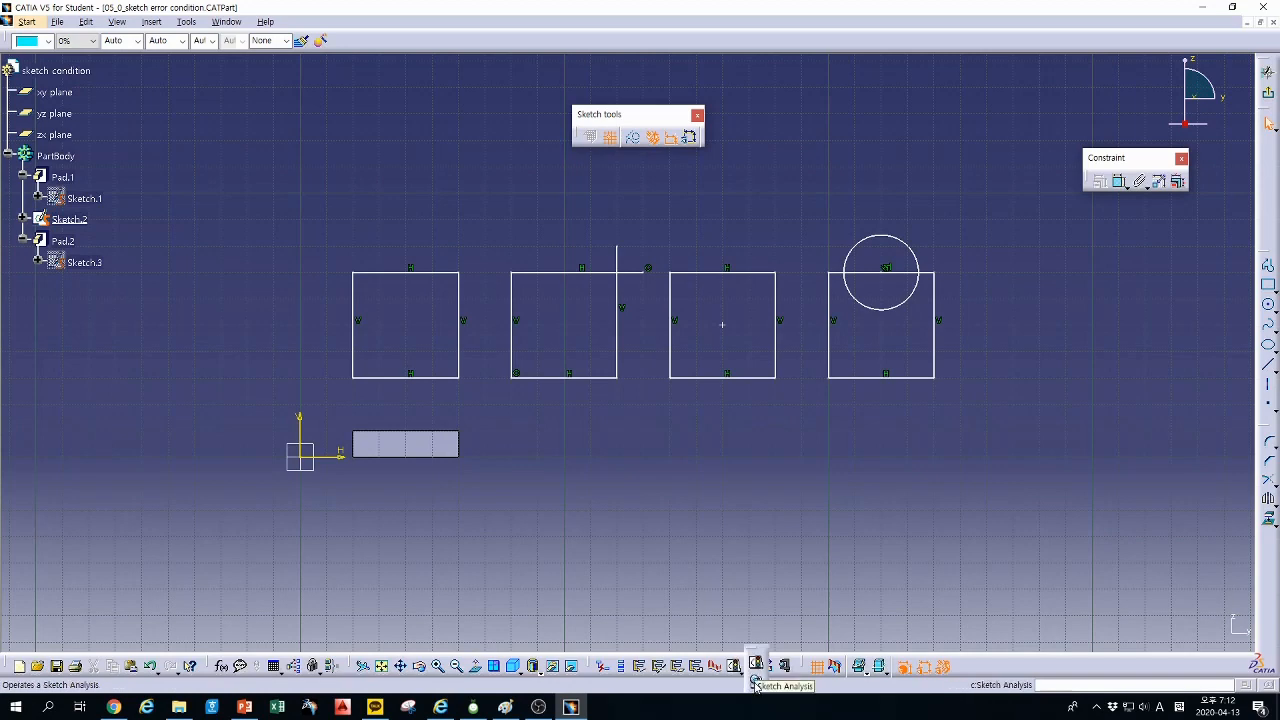
pyautogui.click(756, 683)
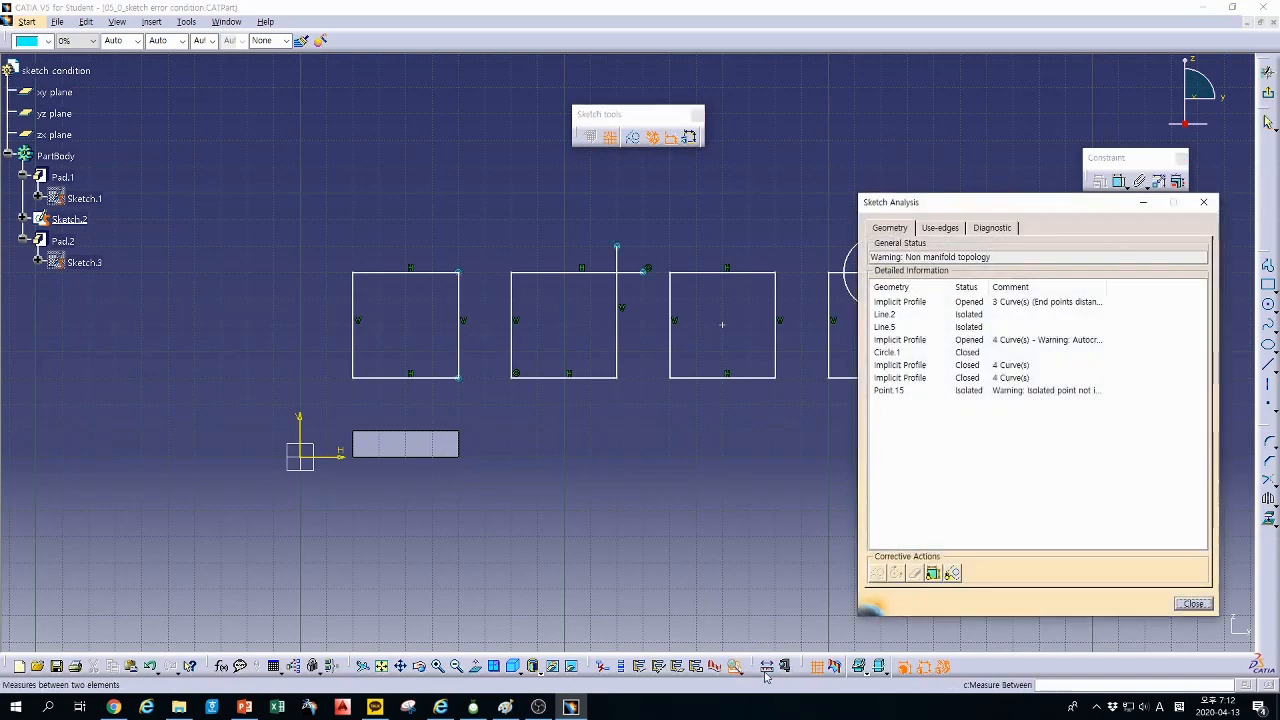
pyautogui.moveTo(945, 205)
pyautogui.mouseDown()
pyautogui.moveTo(862, 217)
pyautogui.moveTo(927, 189)
pyautogui.mouseUp()
# Step: Examine the two opened profiles, Line.2, Line.5 and Circle.1 in the geometry analysis by highlighting each one in the sketch
pyautogui.click(960, 287)
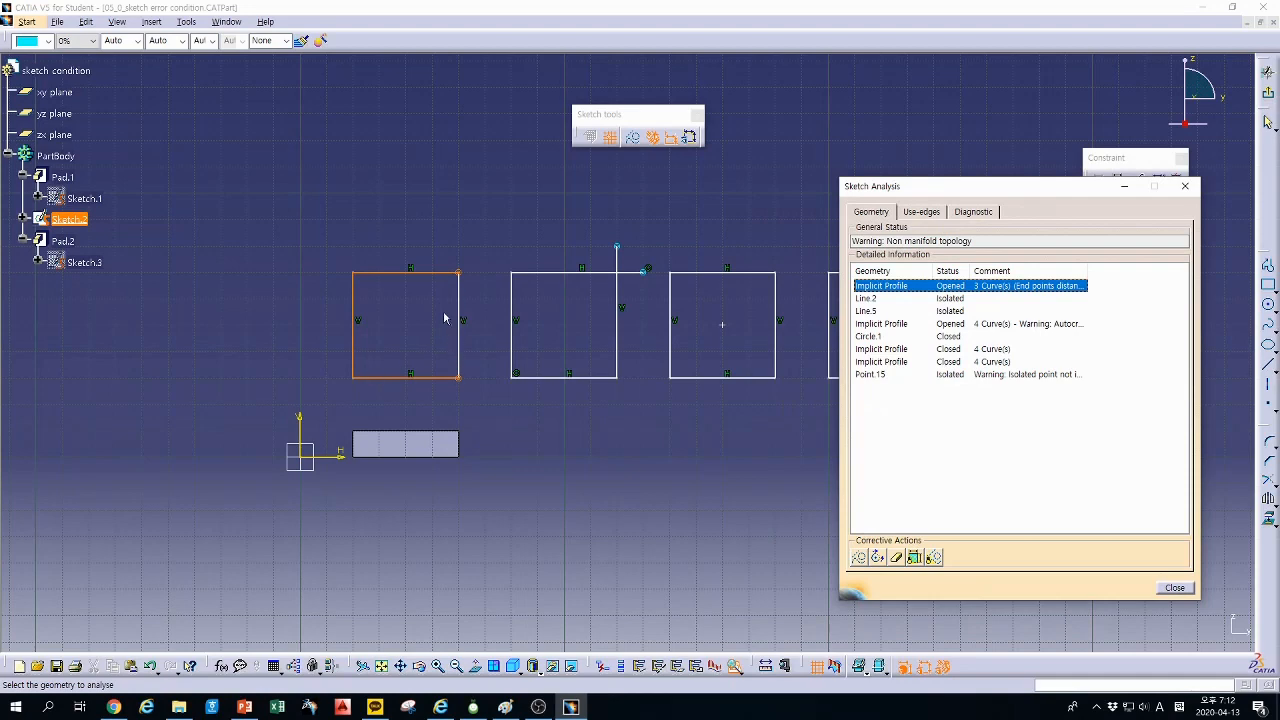
pyautogui.click(868, 299)
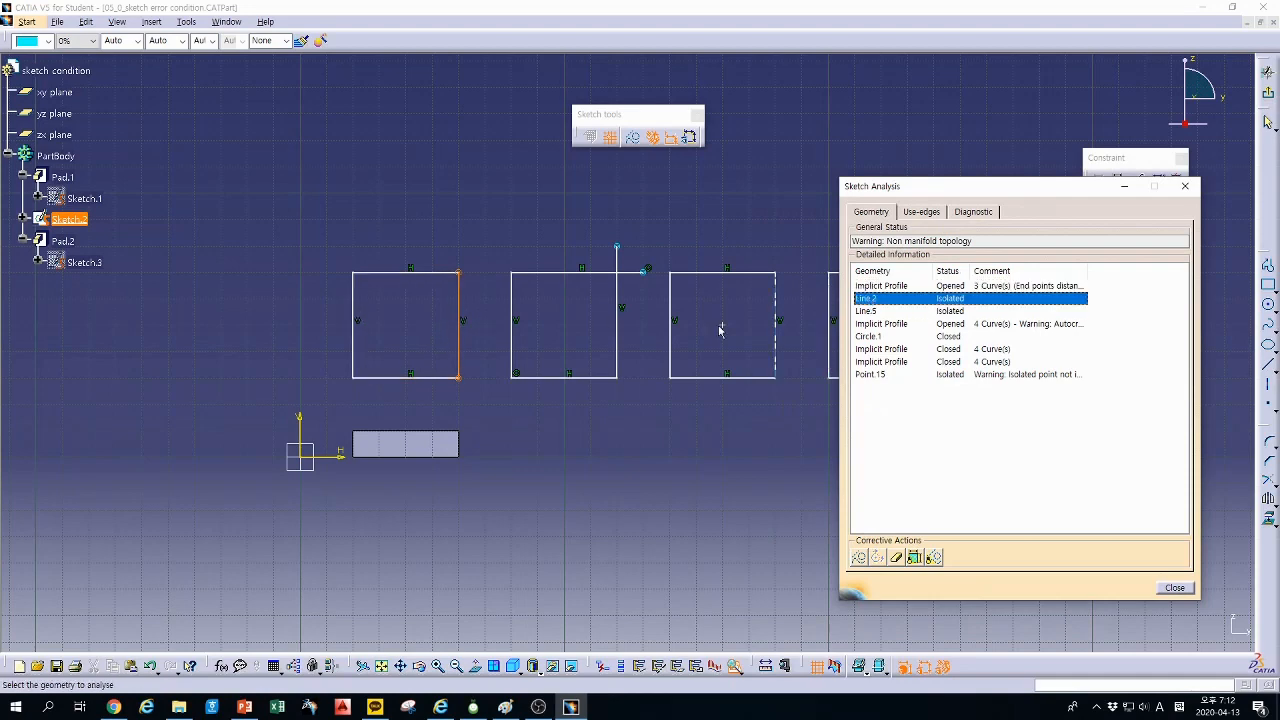
pyautogui.click(864, 312)
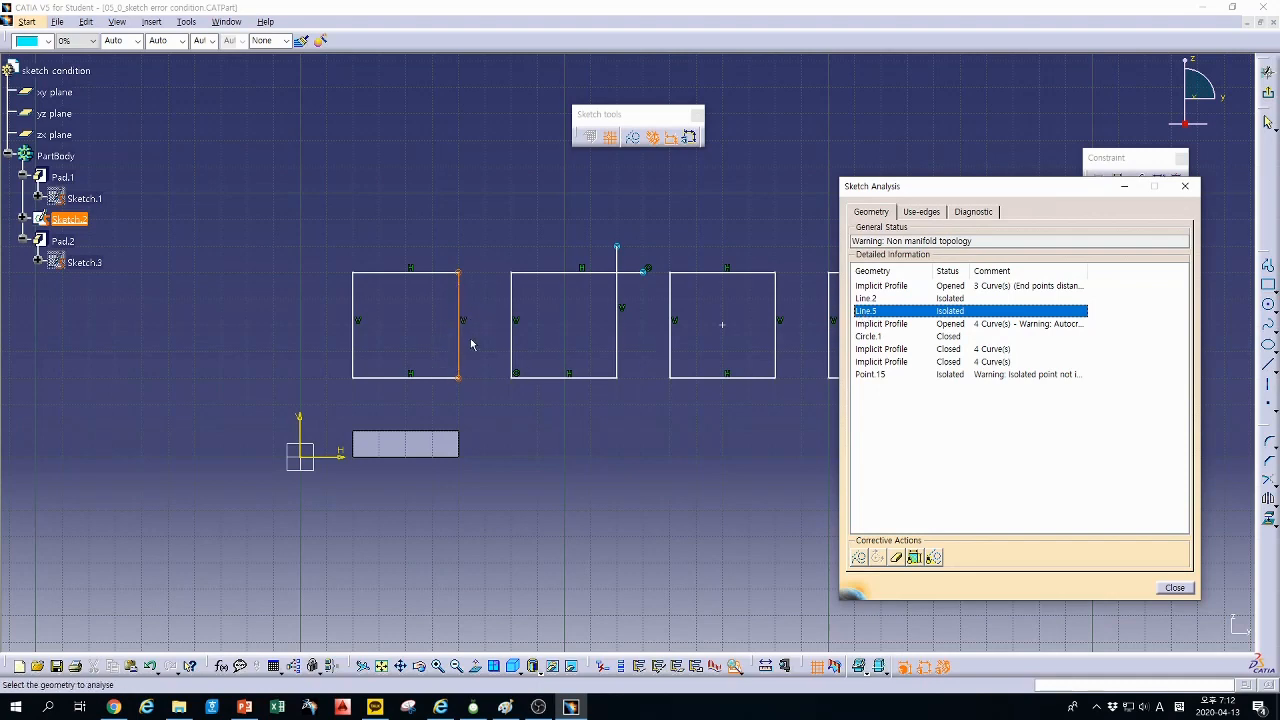
pyautogui.click(880, 324)
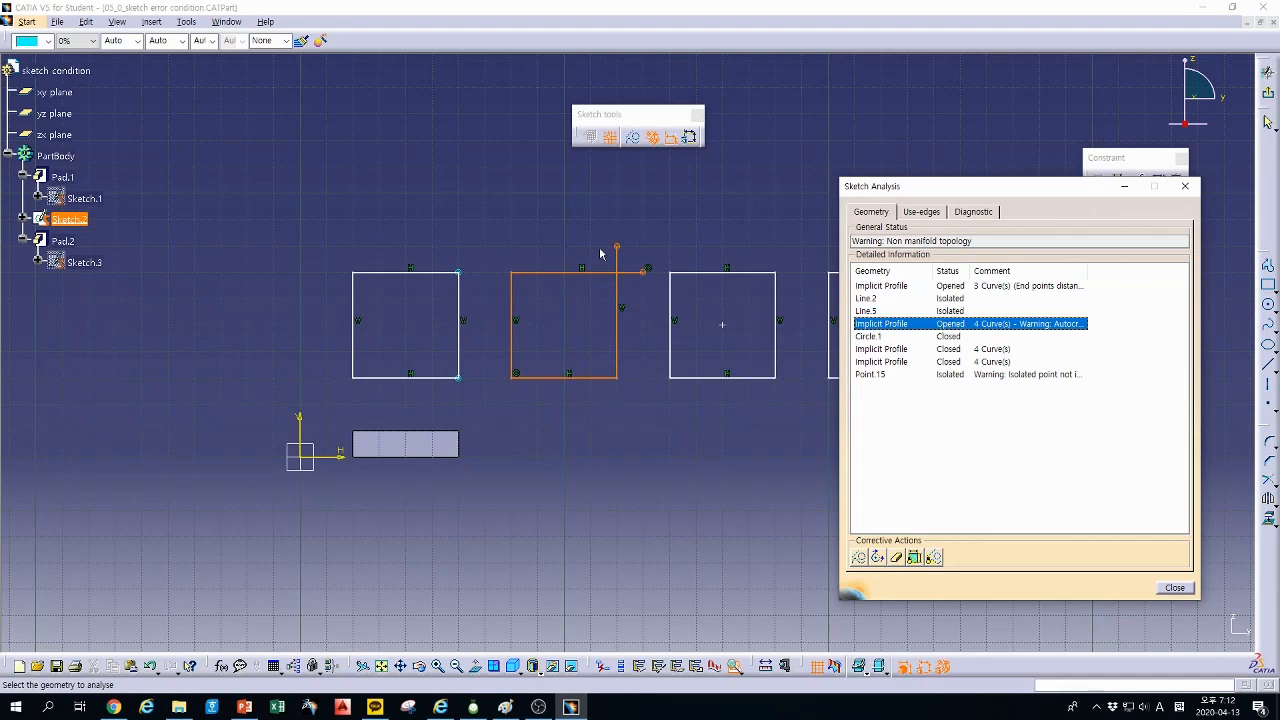
pyautogui.click(872, 337)
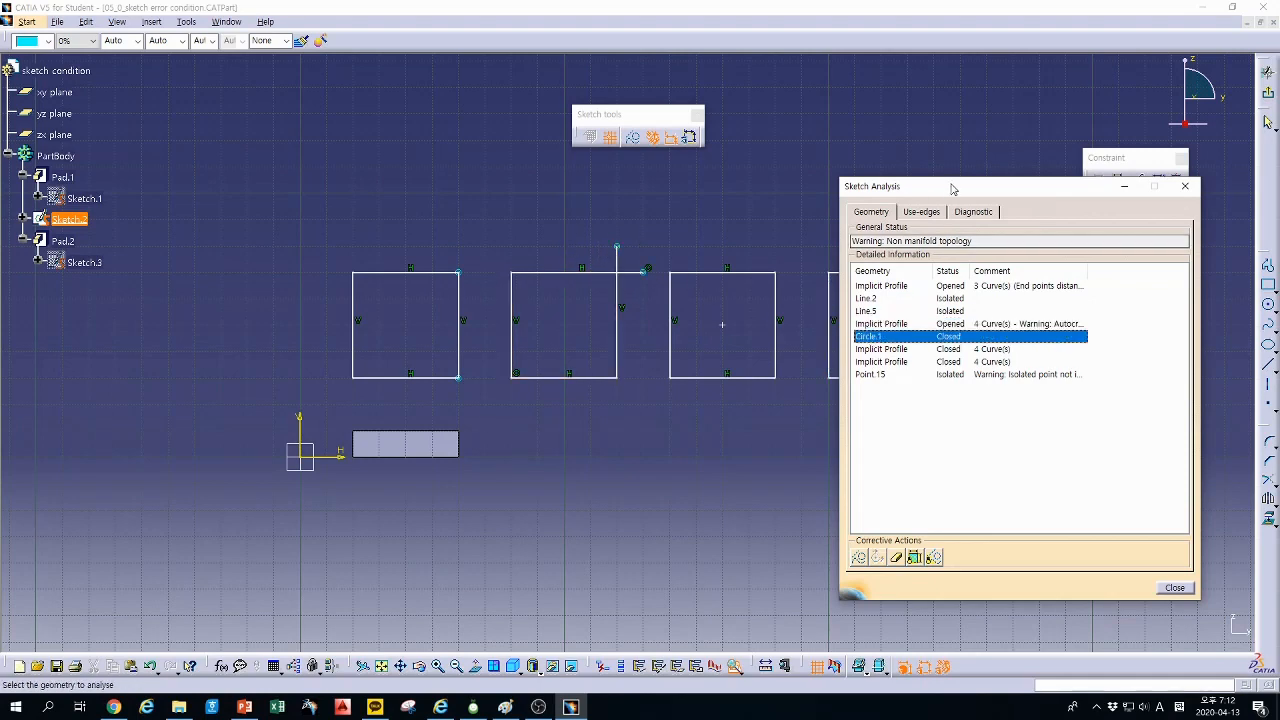
pyautogui.moveTo(952, 188)
pyautogui.mouseDown()
pyautogui.moveTo(957, 217)
pyautogui.moveTo(1051, 286)
pyautogui.moveTo(1053, 227)
pyautogui.mouseUp()
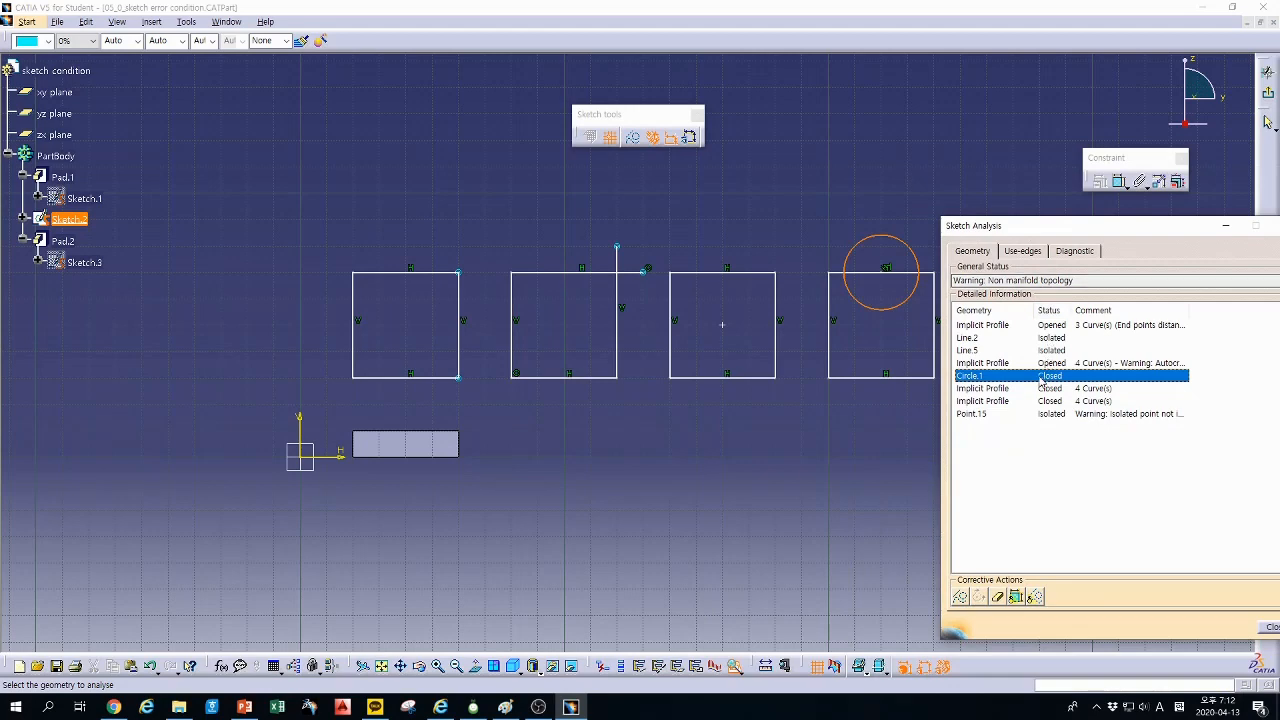
# Step: Examine the two closed profiles and Point.15 in the analysis, and recheck the first opened profile and the isolated lines
pyautogui.click(988, 389)
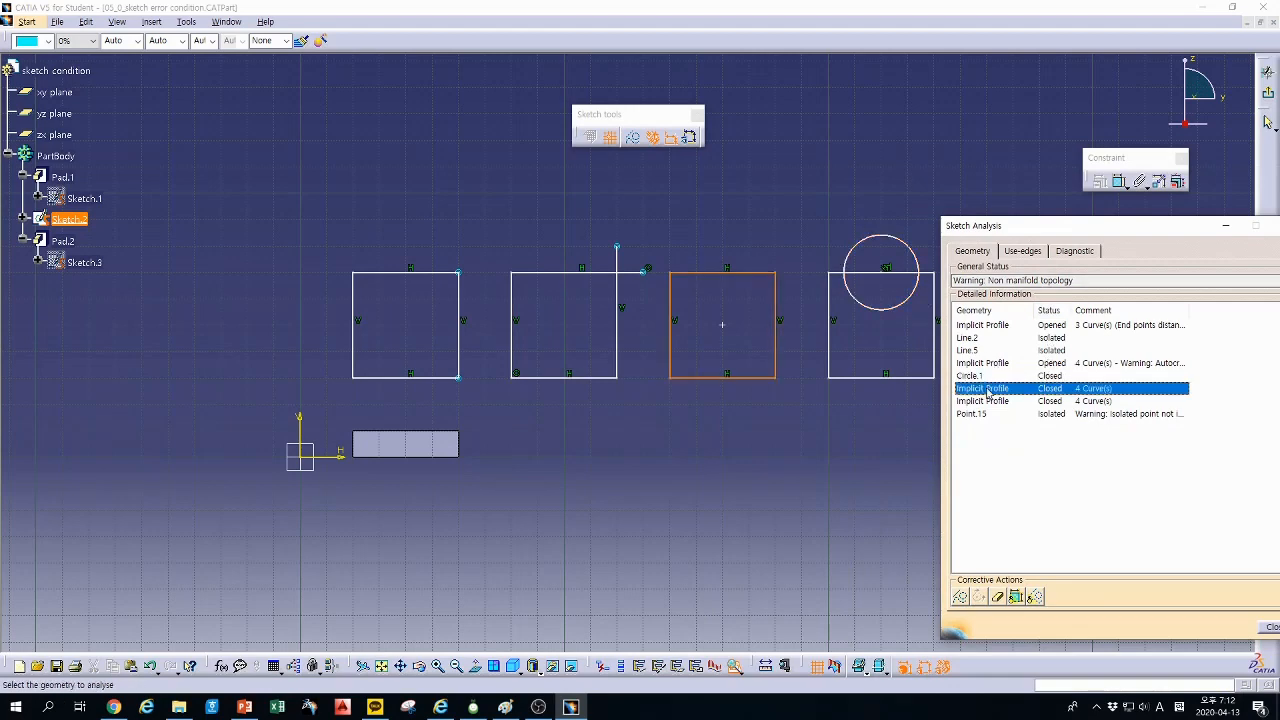
pyautogui.press('Down')
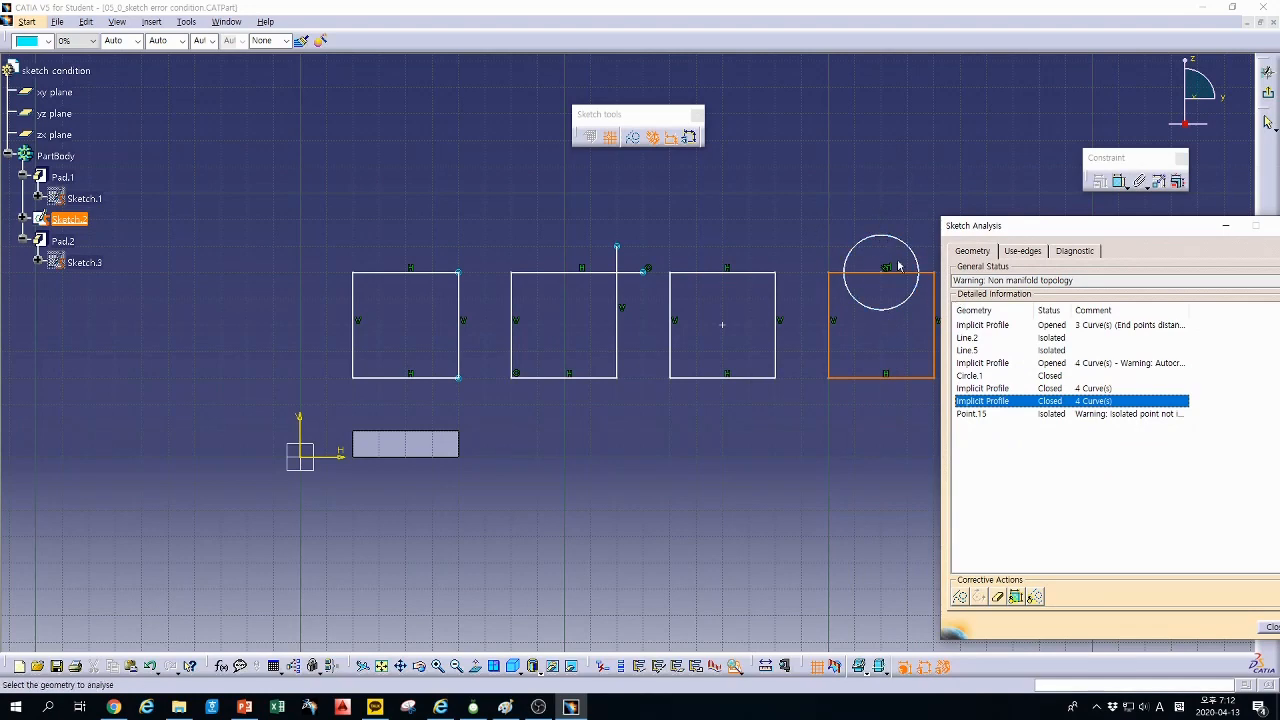
pyautogui.click(971, 416)
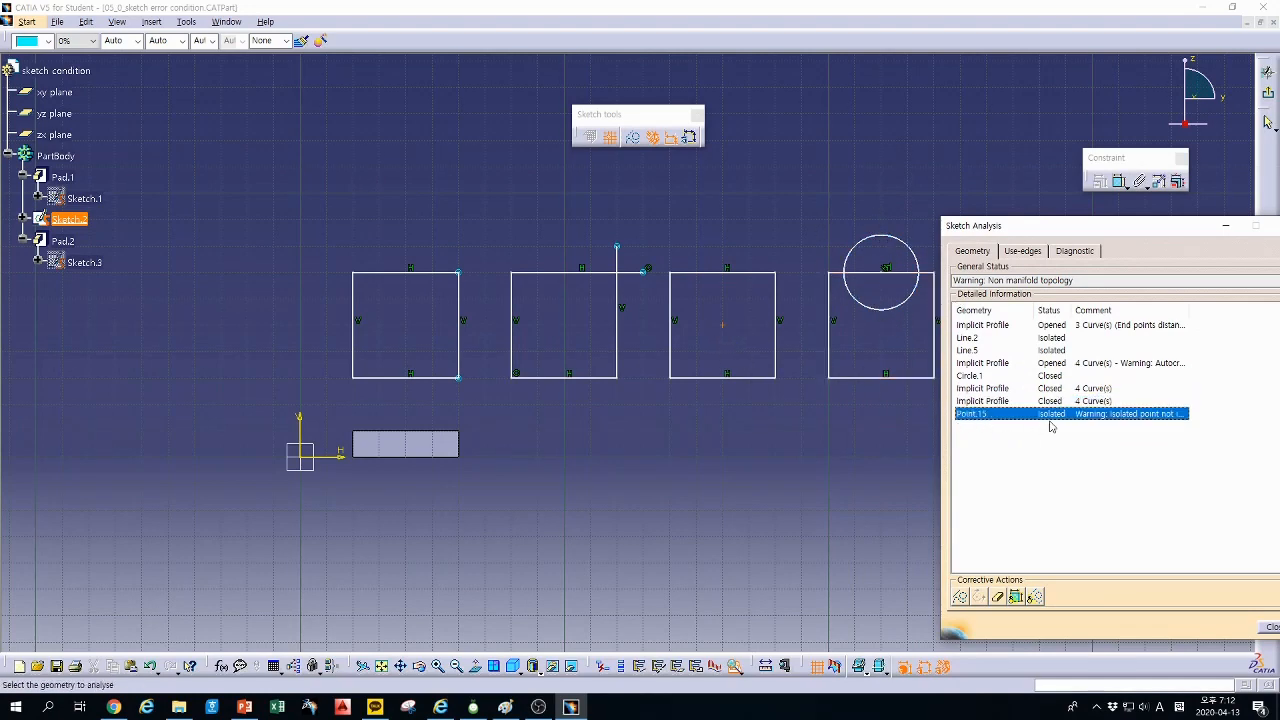
pyautogui.click(1052, 327)
pyautogui.click(1050, 339)
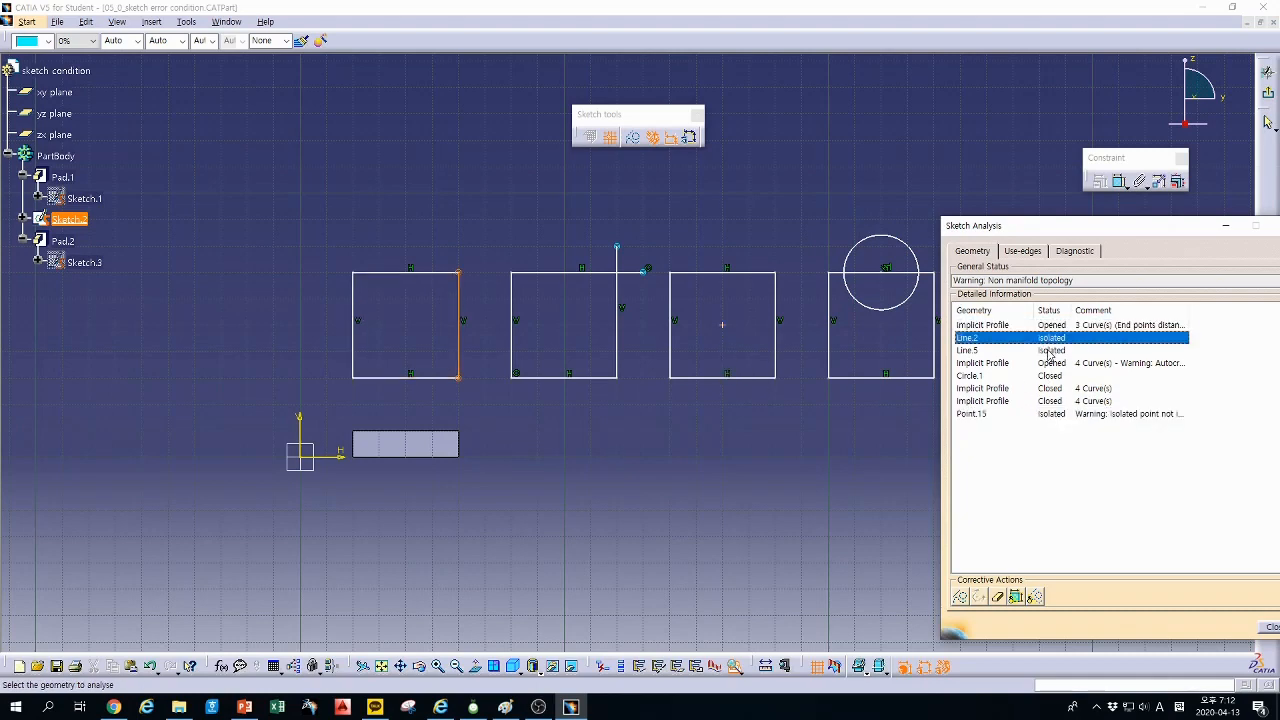
pyautogui.click(1050, 352)
# Step: Convert the isolated Point.15 inside the third square into a construction element as a corrective action
pyautogui.click(1050, 416)
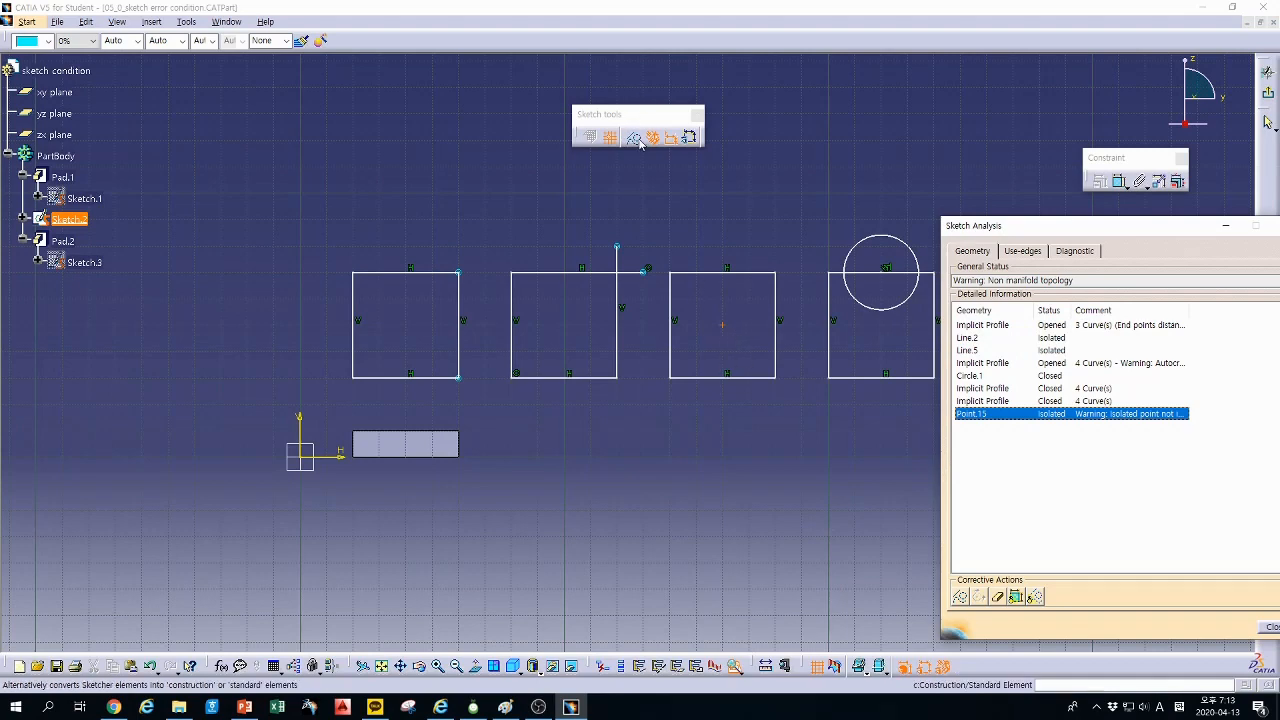
pyautogui.moveTo(1110, 226); pyautogui.dragTo(1055, 208)
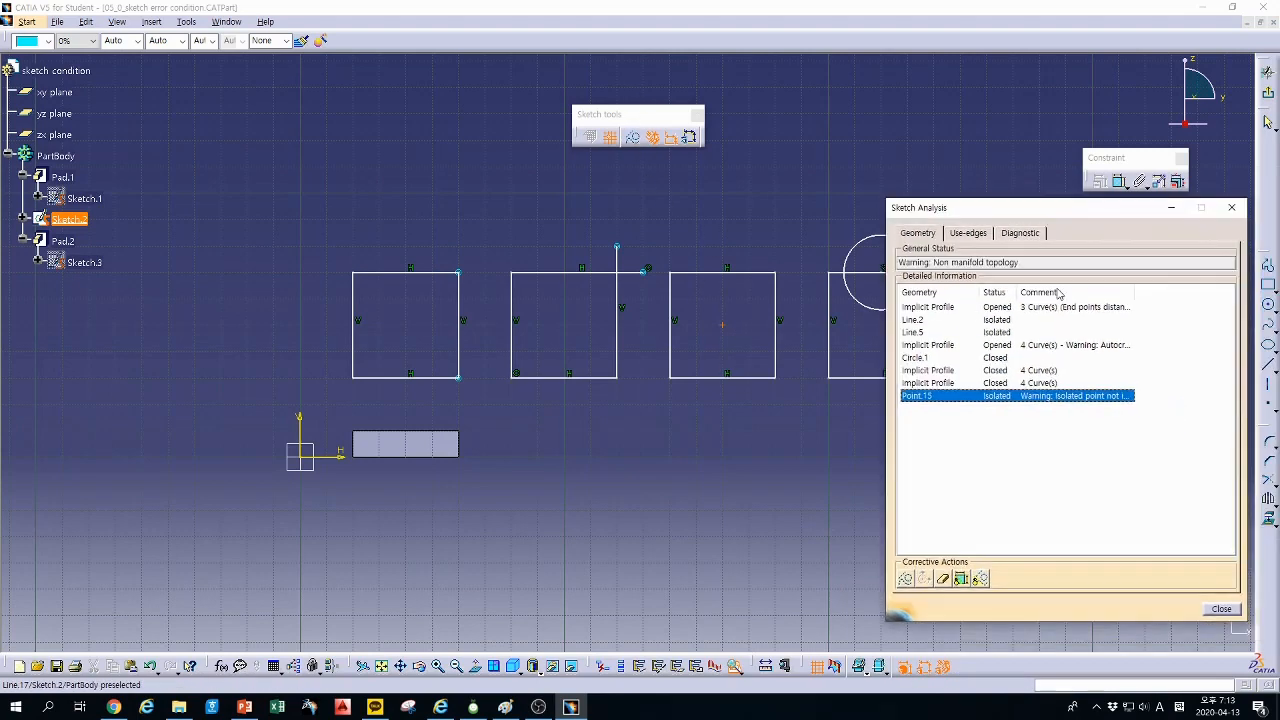
pyautogui.click(906, 580)
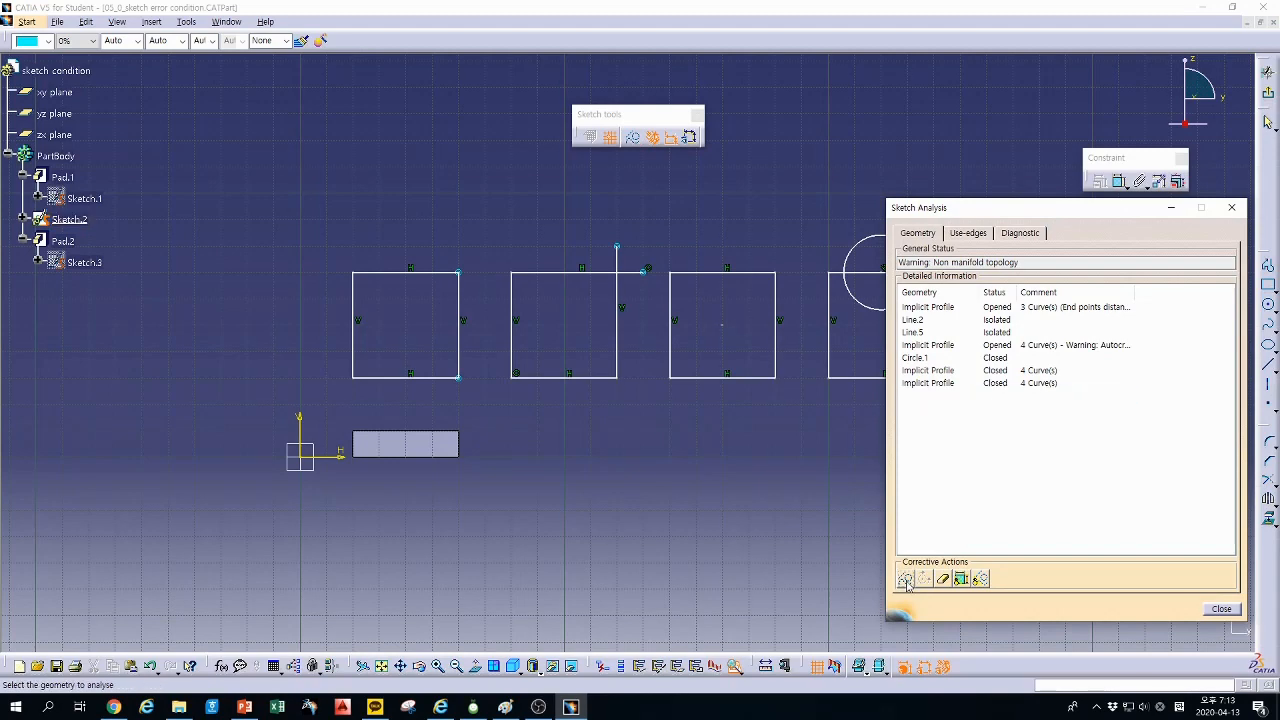
pyautogui.click(728, 327)
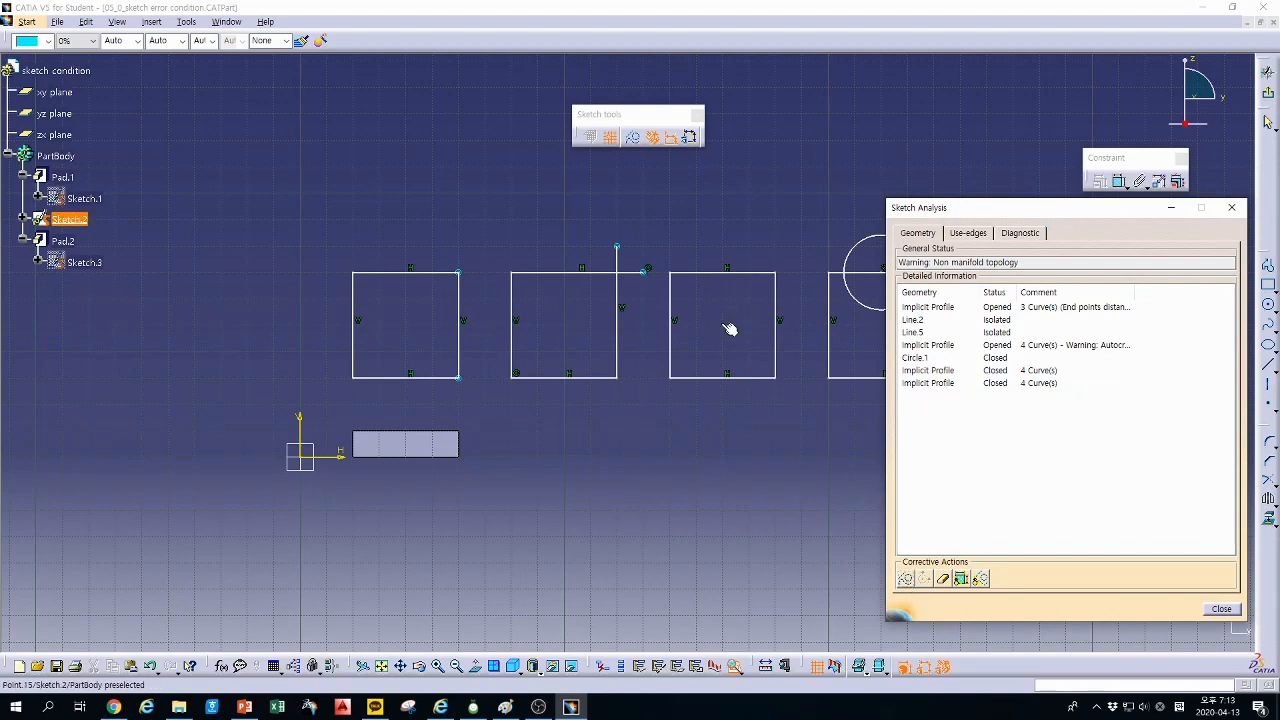
pyautogui.click(906, 578)
pyautogui.click(633, 138)
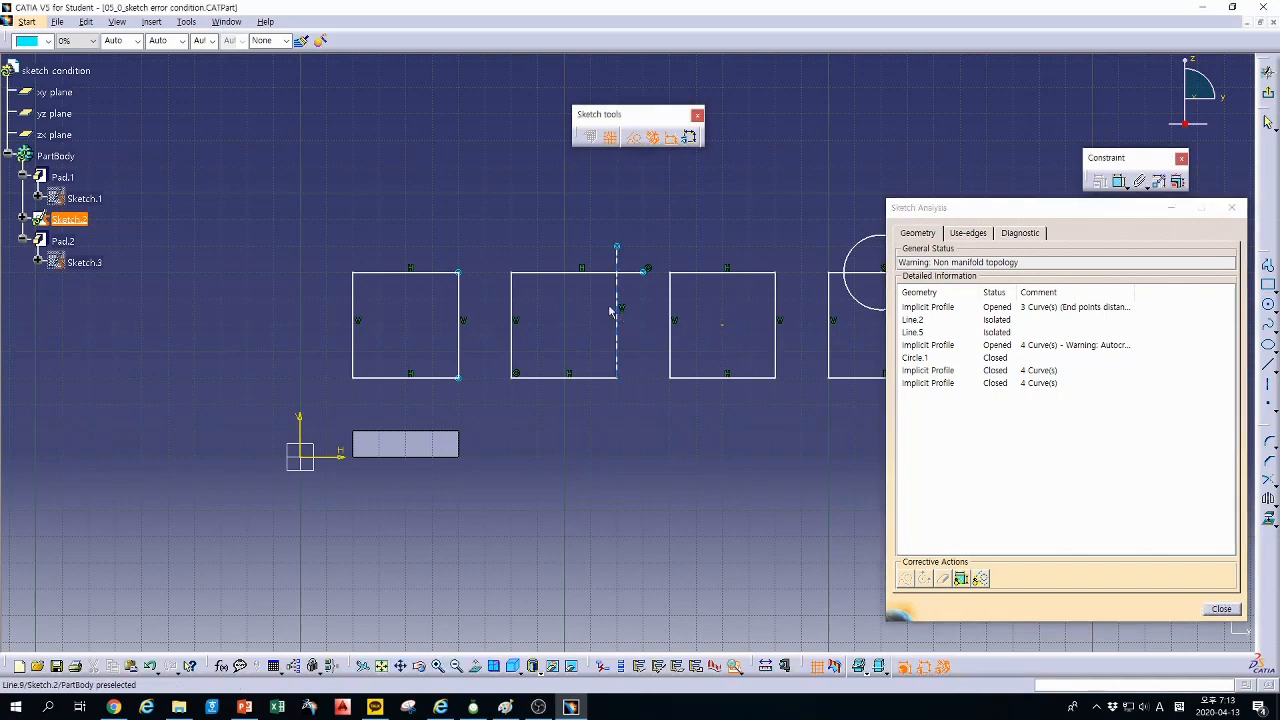
# Step: Erase the isolated Line.5 on the first square as a corrective action, and close the analysis and the sketch
pyautogui.click(466, 341)
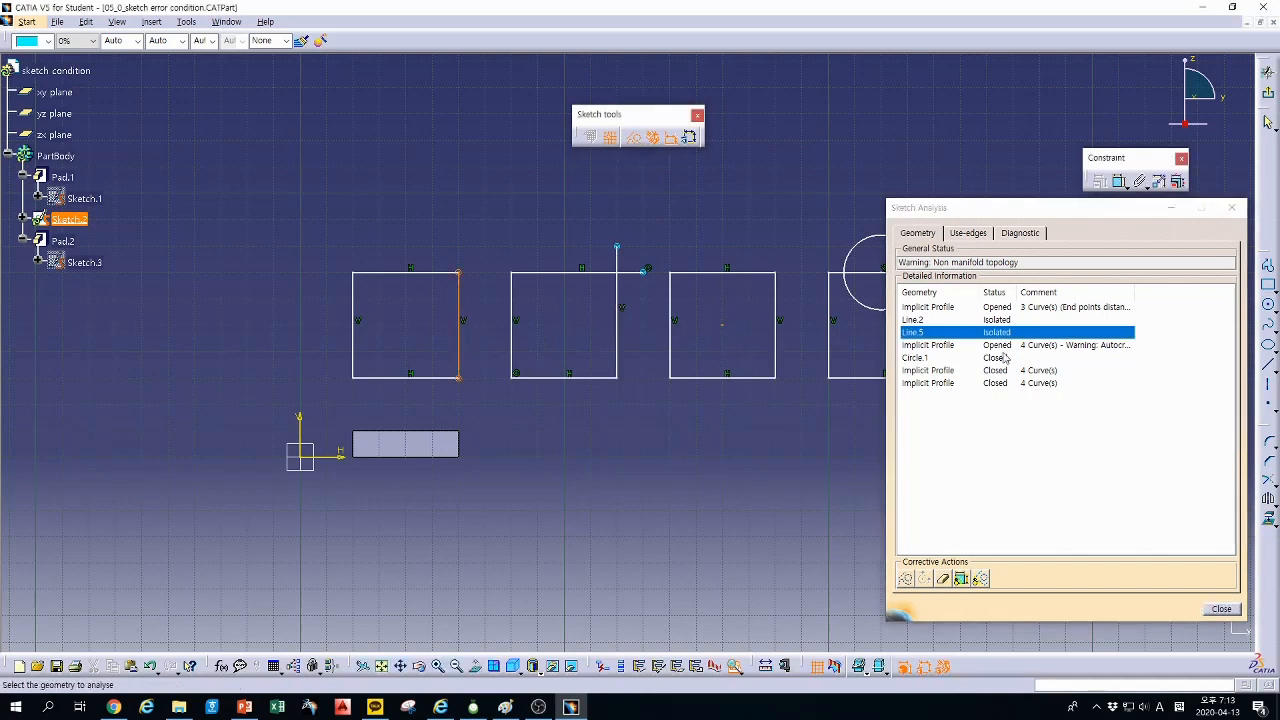
pyautogui.click(942, 579)
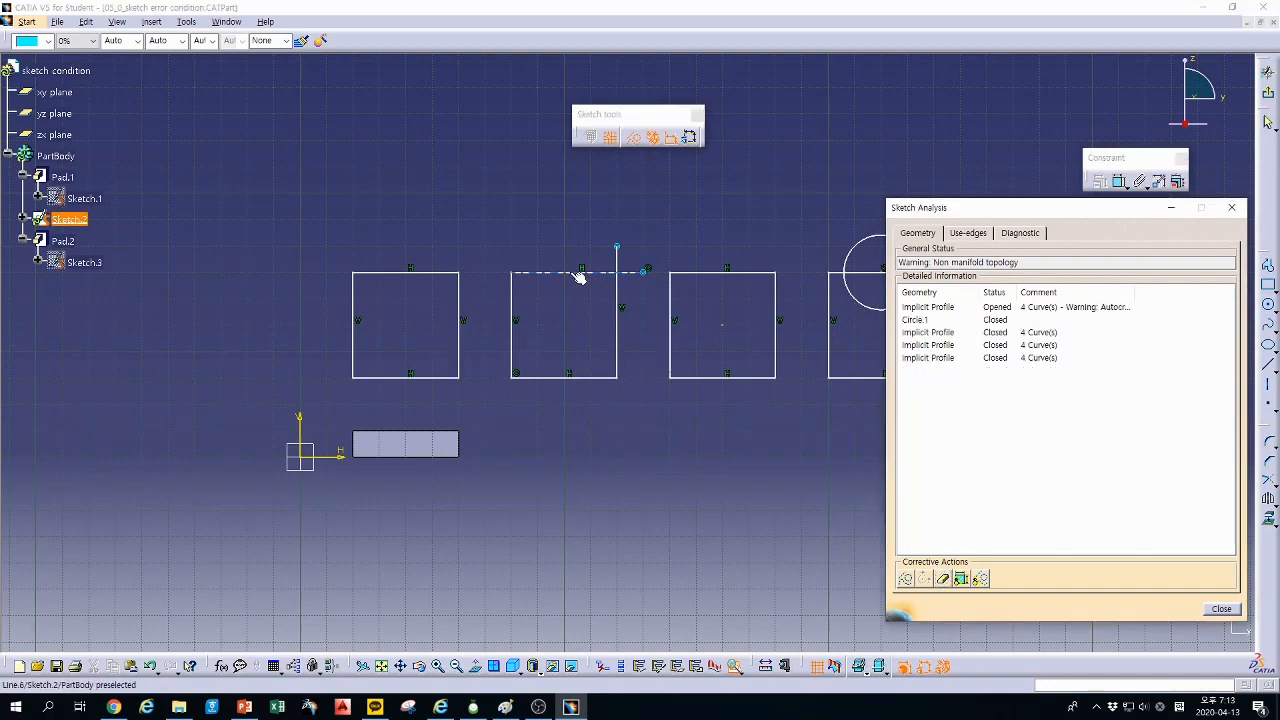
pyautogui.click(1222, 609)
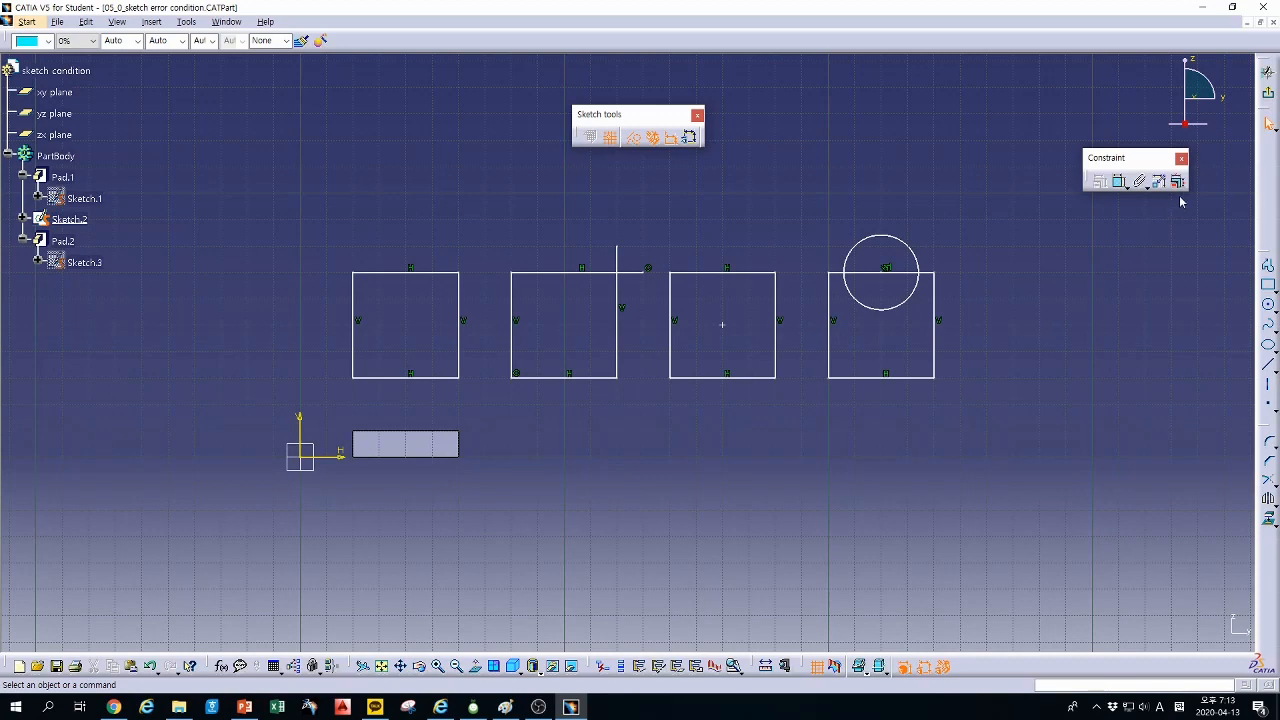
pyautogui.click(1267, 98)
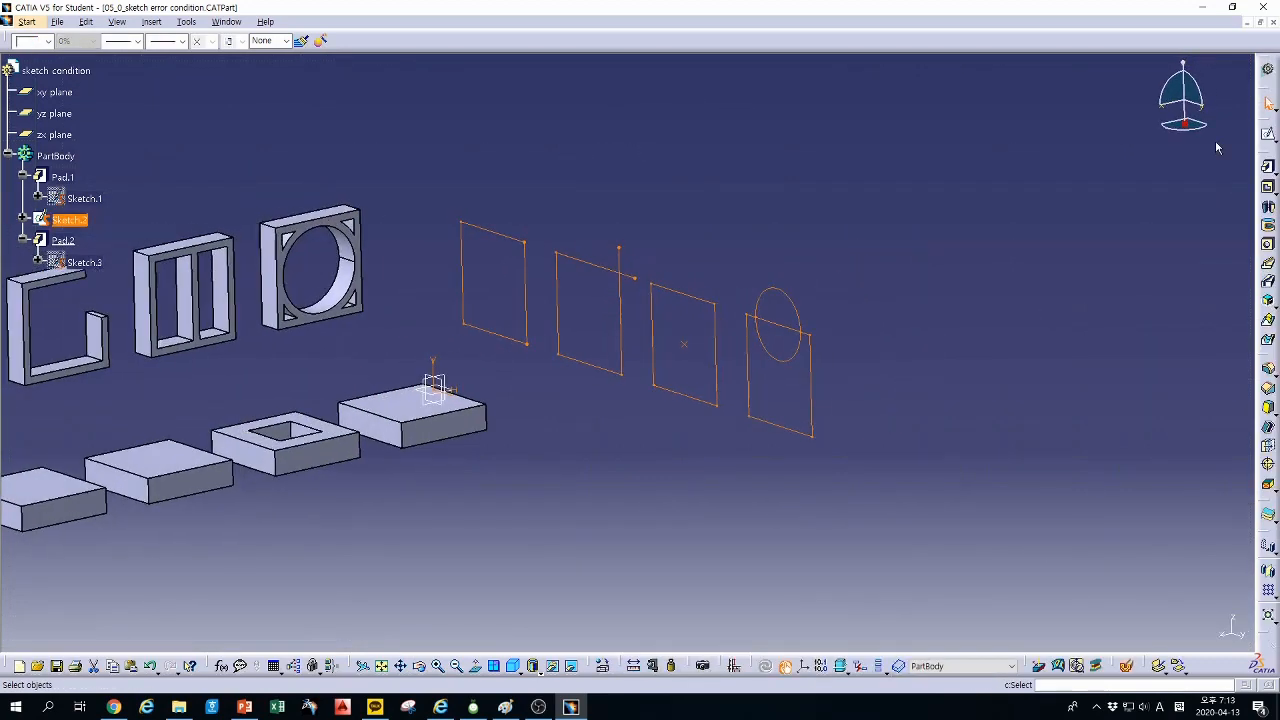
pyautogui.moveTo(870, 308)
pyautogui.mouseDown(button='middle')
pyautogui.moveTo(1023, 257)
pyautogui.moveTo(1001, 176)
pyautogui.moveTo(888, 280)
pyautogui.mouseUp(button='middle')
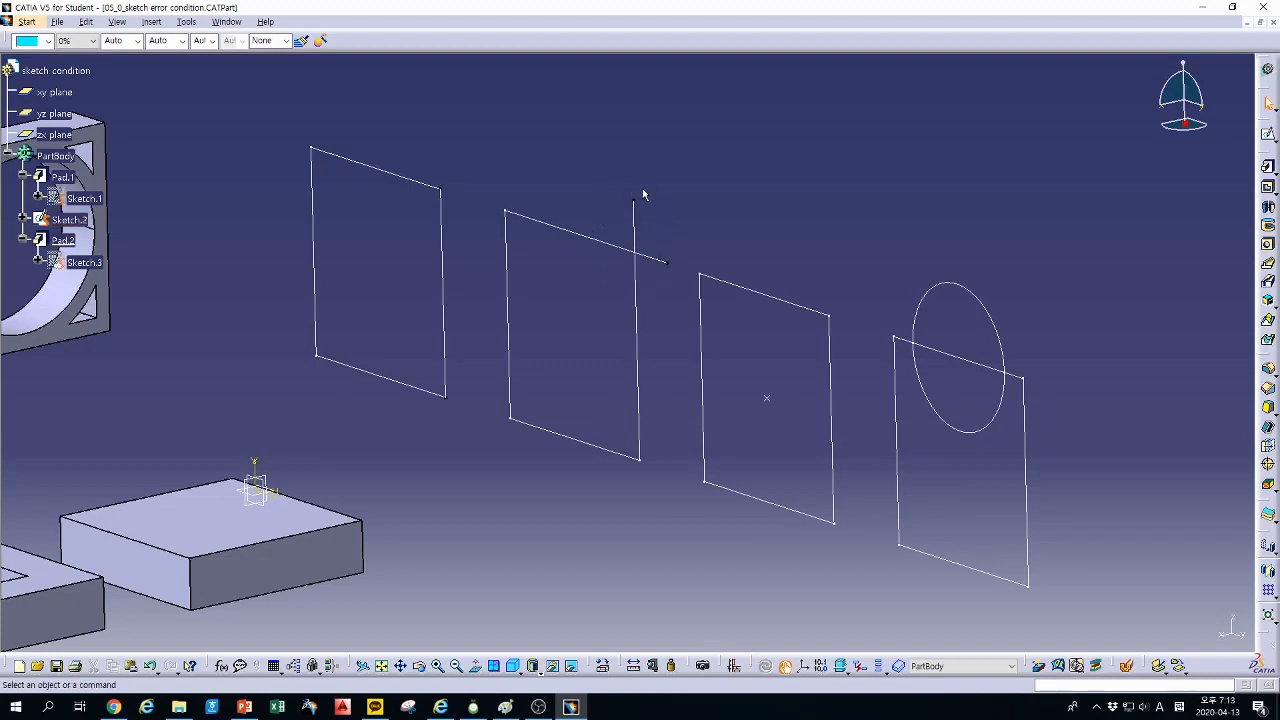
# Step: Examine the four profiles of Sketch.2, and open Sketch.3 to inspect its three profiles before leaving the sketch
pyautogui.moveTo(677, 308); pyautogui.dragTo(703, 302, button='middle')
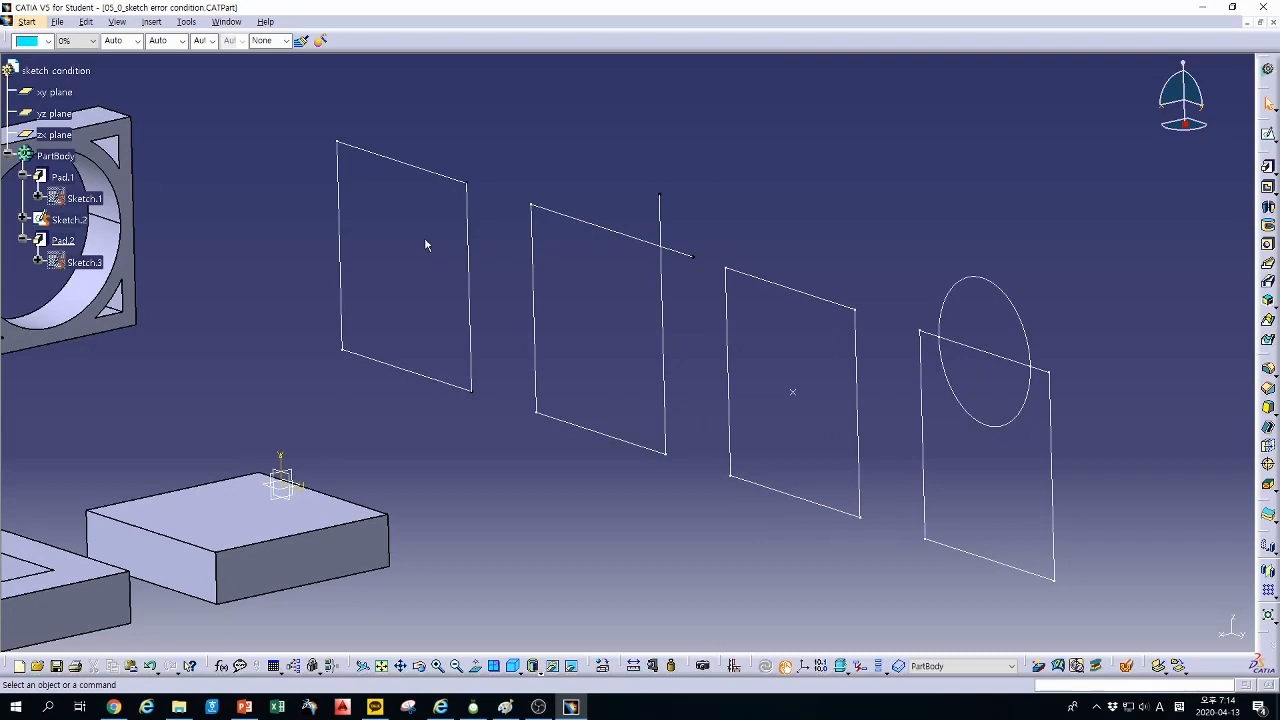
pyautogui.moveTo(484, 195)
pyautogui.mouseDown(button='middle')
pyautogui.moveTo(494, 277)
pyautogui.moveTo(508, 222)
pyautogui.mouseUp(button='middle')
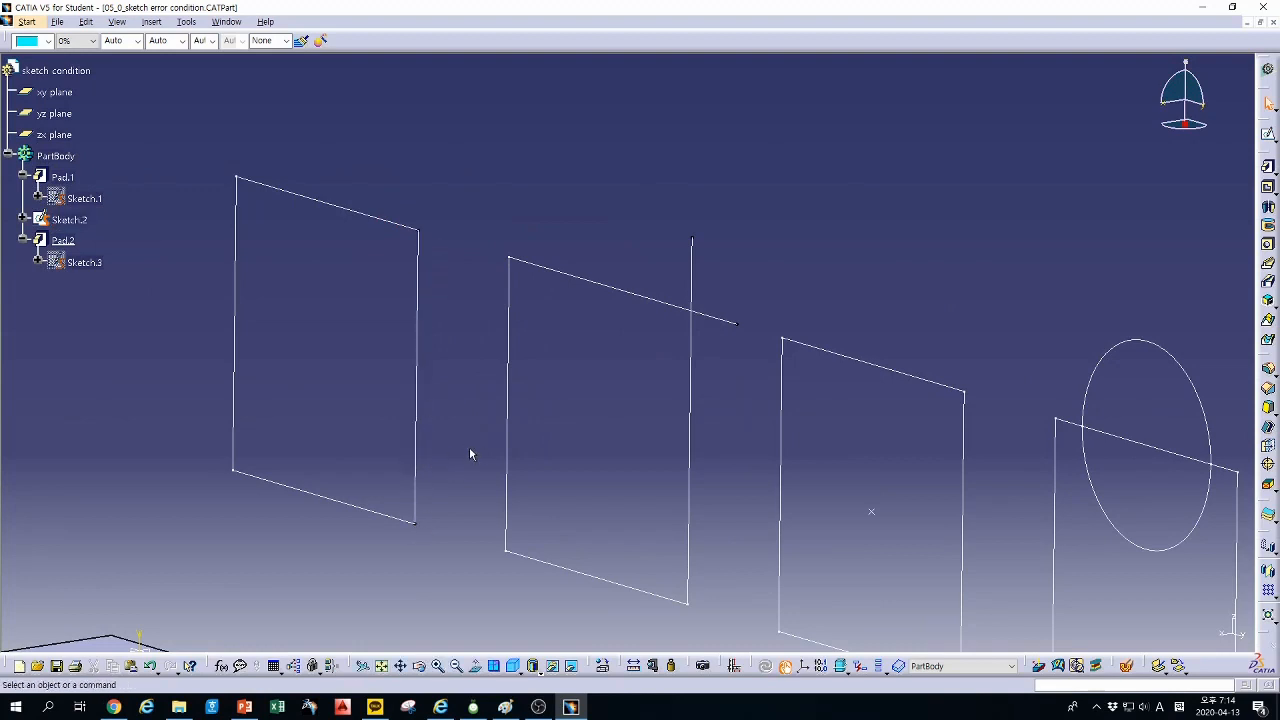
pyautogui.moveTo(466, 408); pyautogui.dragTo(466, 407, button='middle')
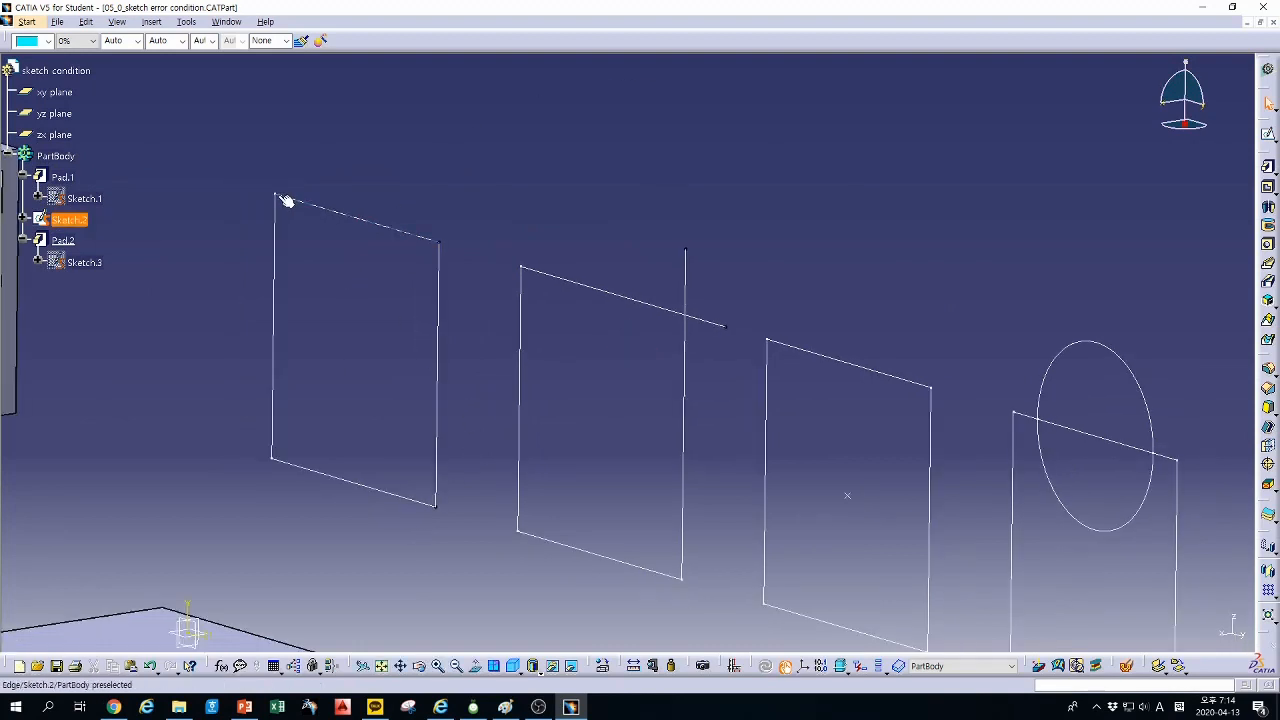
pyautogui.moveTo(624, 434); pyautogui.dragTo(558, 368, button='middle')
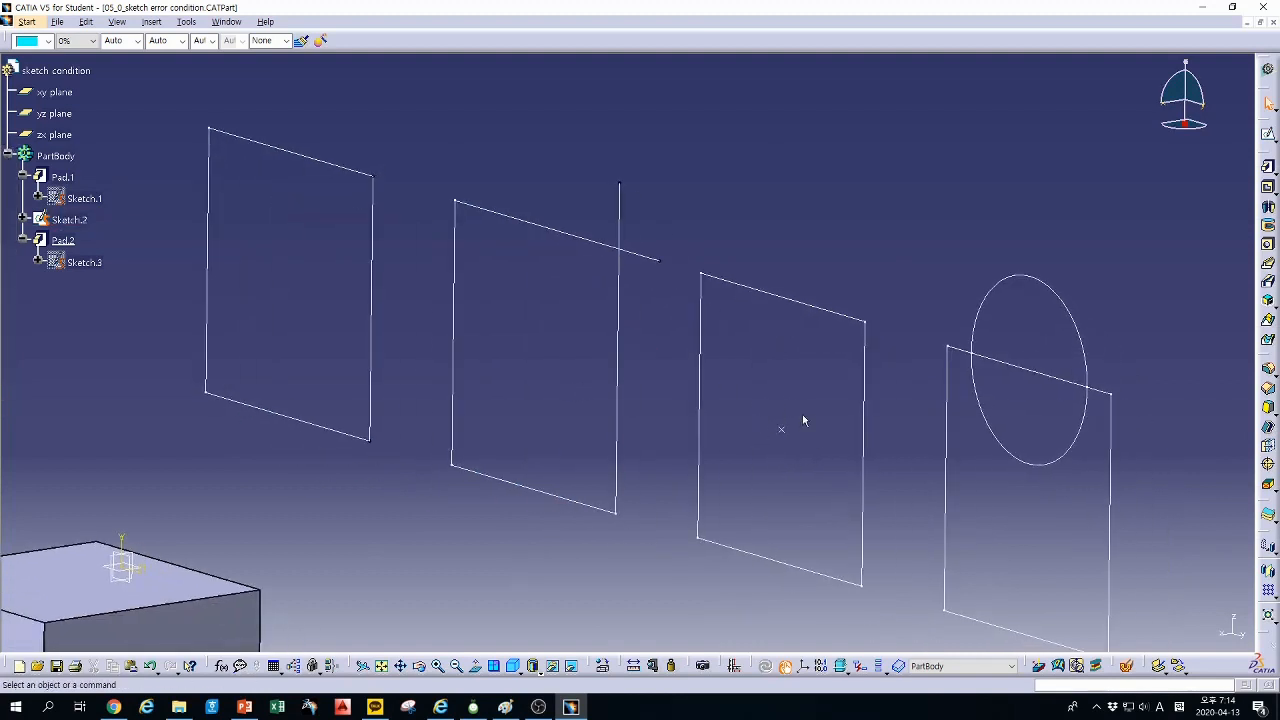
pyautogui.moveTo(772, 433)
pyautogui.mouseDown(button='middle')
pyautogui.moveTo(751, 414)
pyautogui.moveTo(775, 393)
pyautogui.moveTo(774, 420)
pyautogui.moveTo(860, 423)
pyautogui.moveTo(710, 430)
pyautogui.moveTo(876, 416)
pyautogui.mouseUp(button='middle')
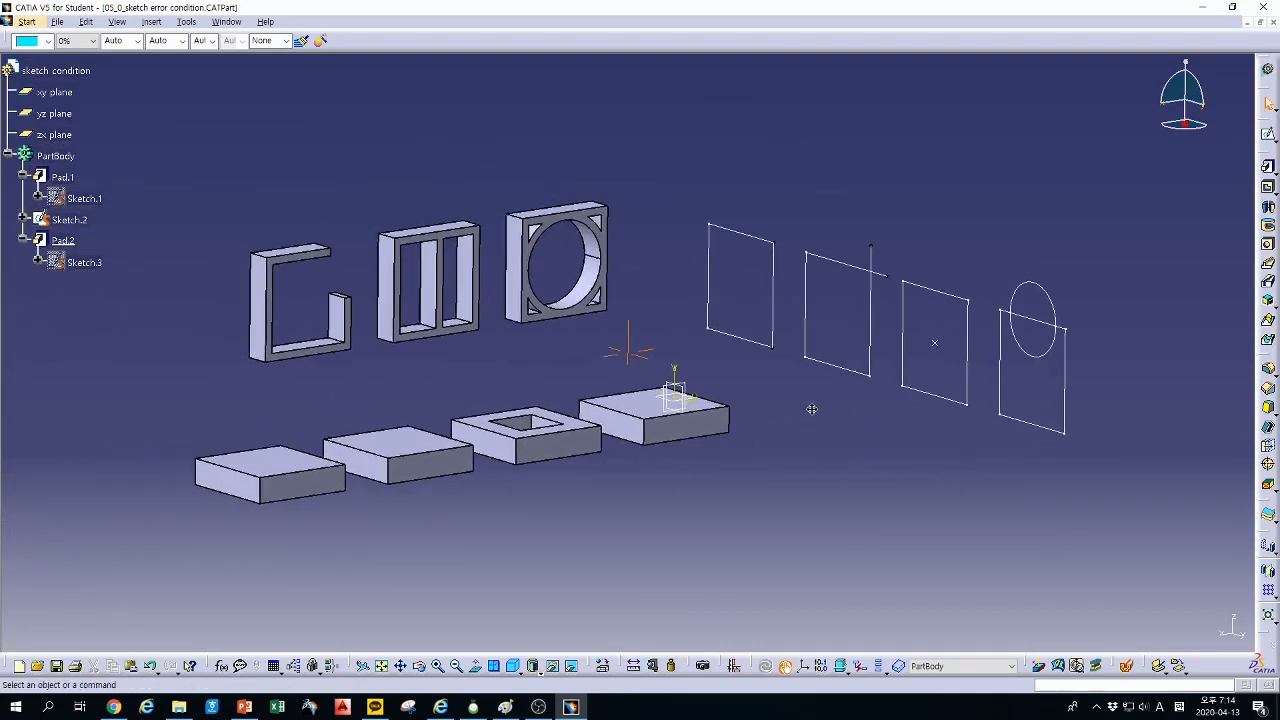
pyautogui.doubleClick(85, 262)
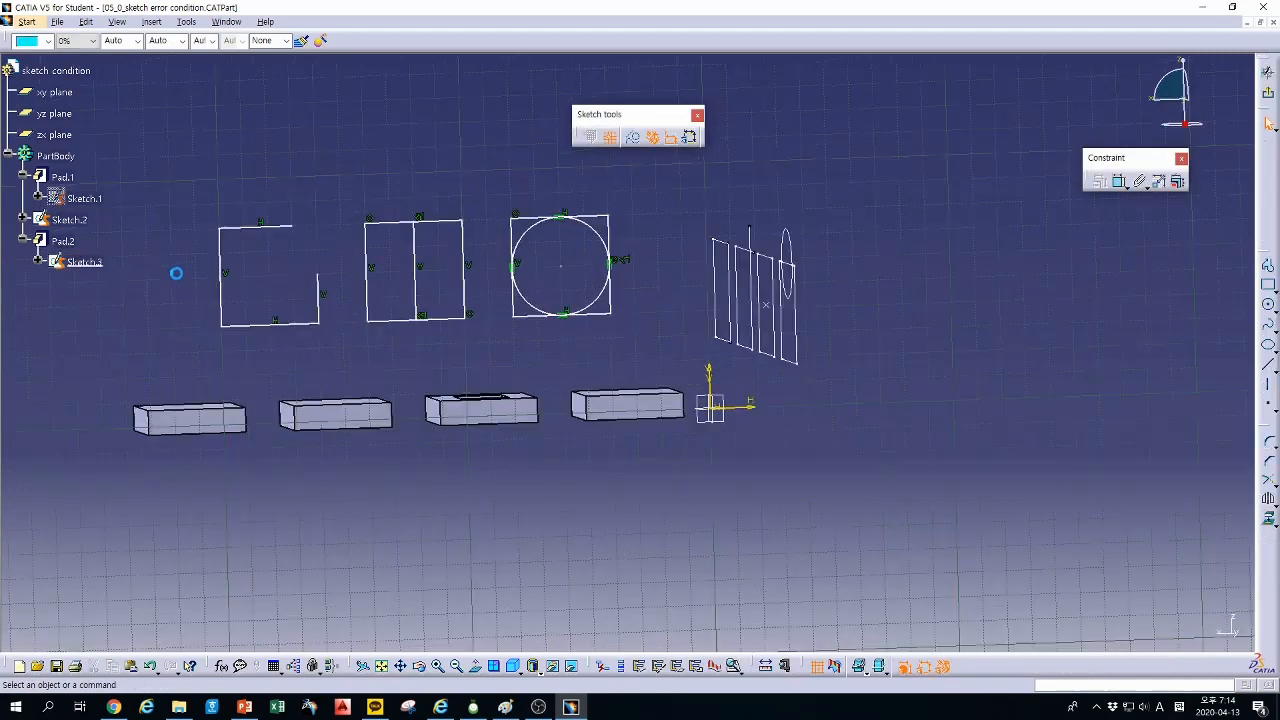
pyautogui.moveTo(702, 310); pyautogui.dragTo(836, 390, button='middle')
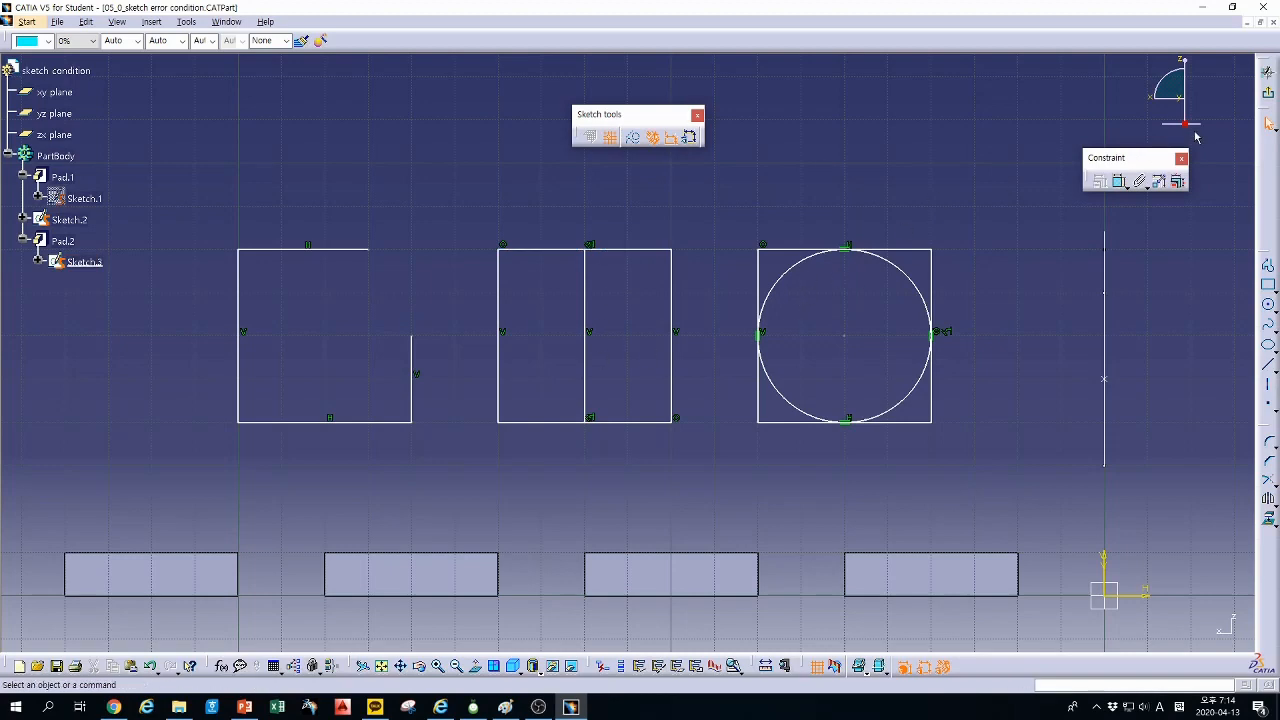
pyautogui.click(1267, 93)
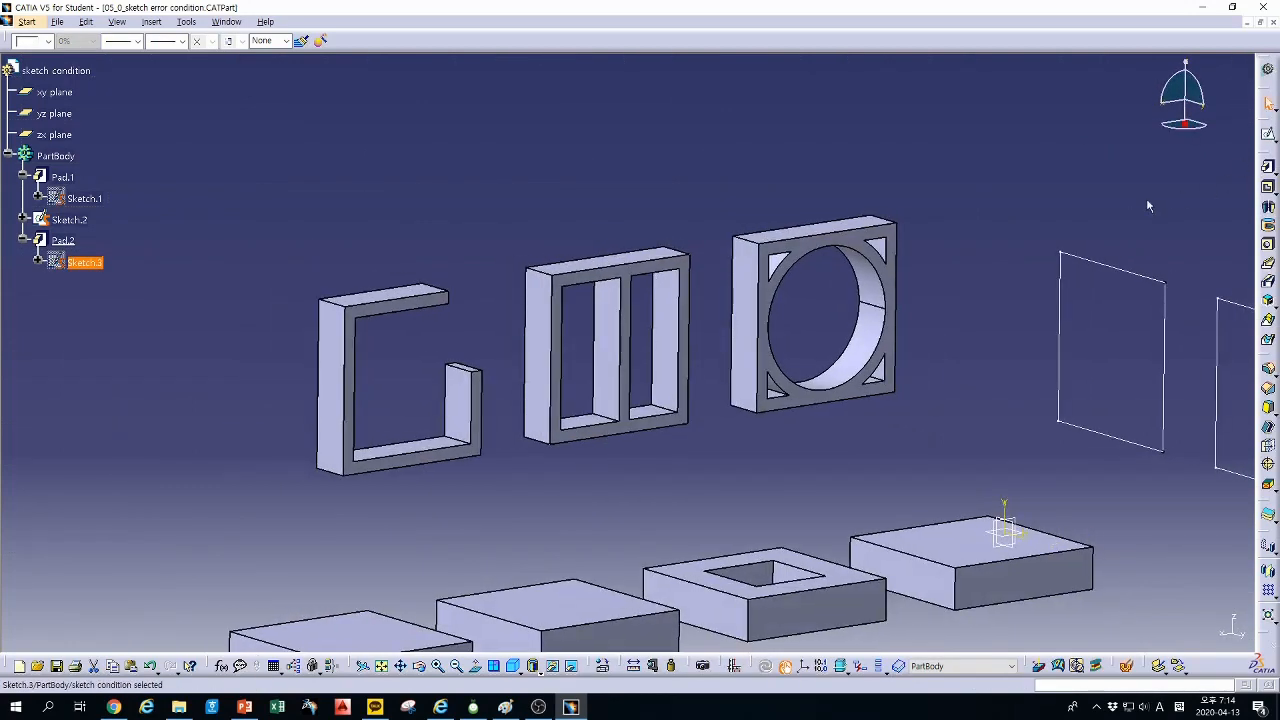
# Step: Delete Pad.2 without its aggregated elements so that Sketch.3 is kept, and highlight Sketch.3 to check its profiles
pyautogui.rightClick(60, 240)
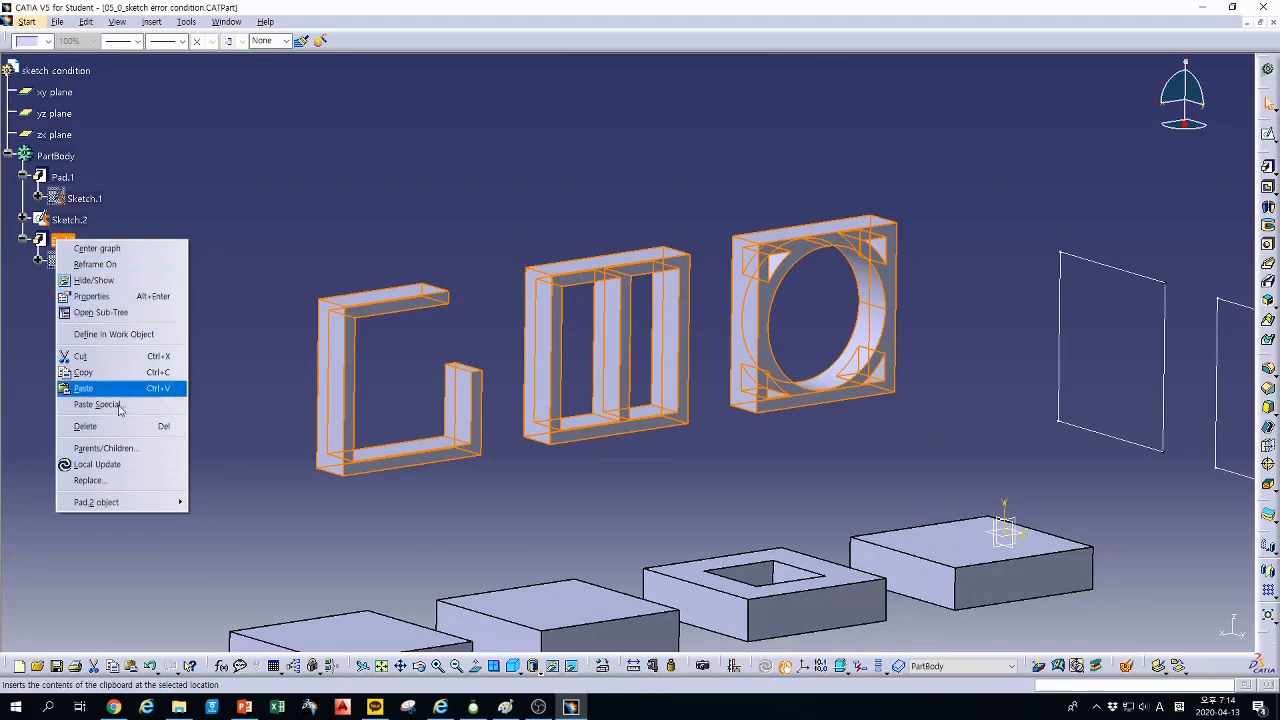
pyautogui.click(98, 428)
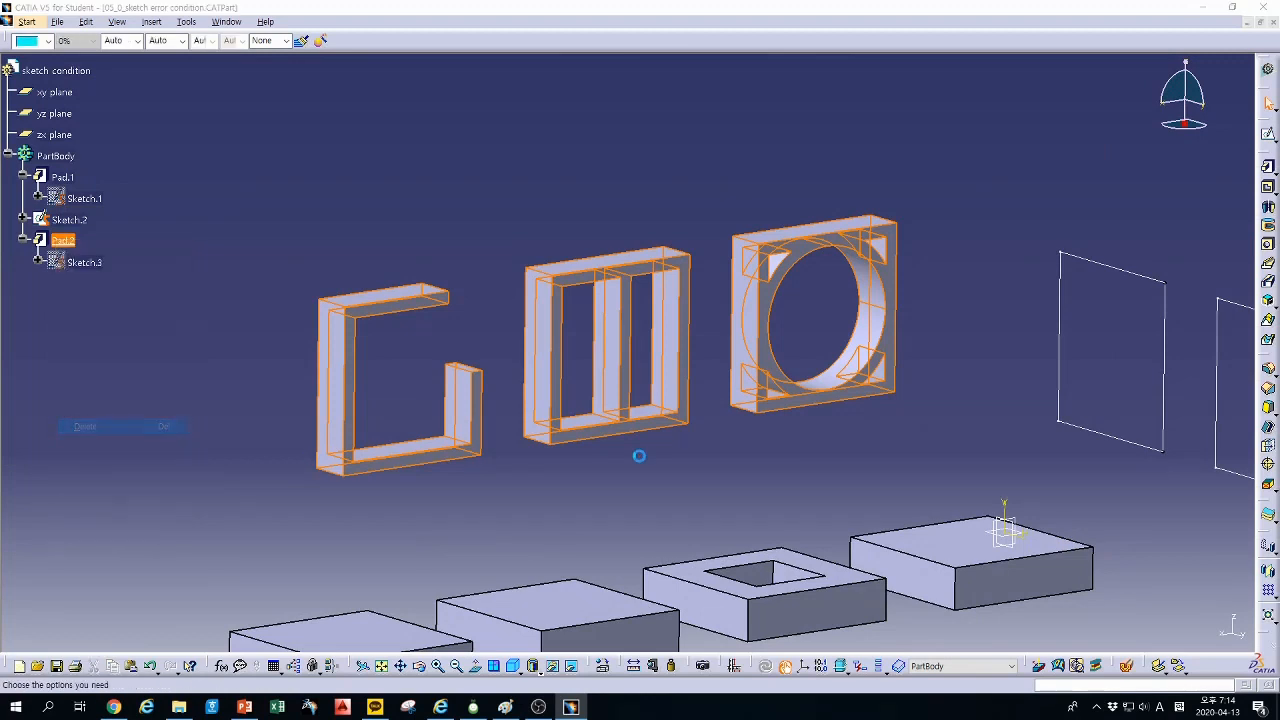
pyautogui.click(240, 318)
pyautogui.click(348, 339)
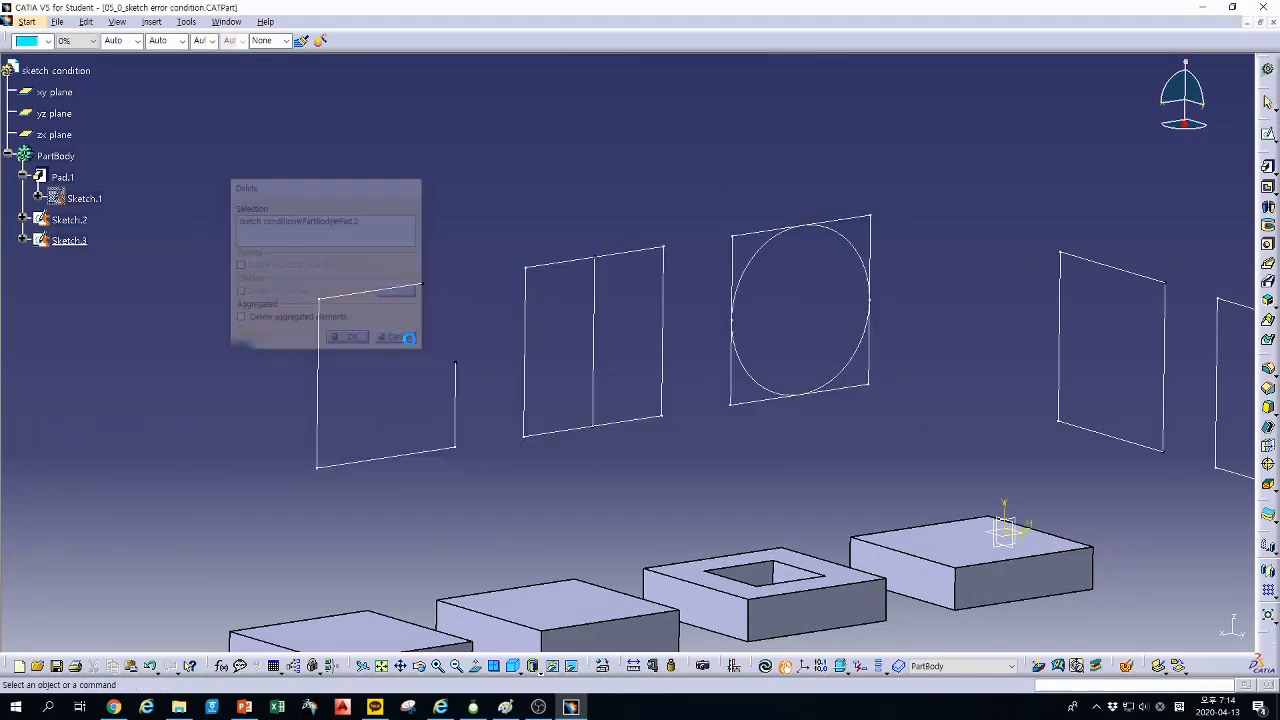
pyautogui.click(80, 241)
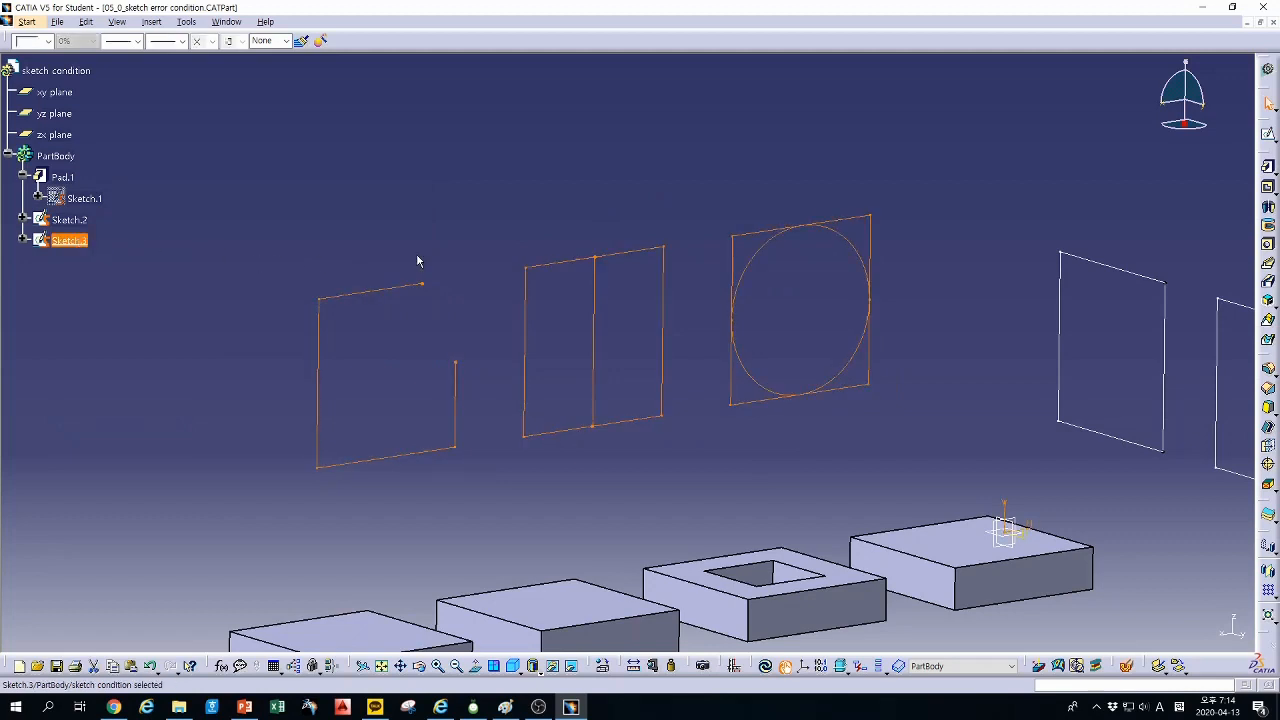
pyautogui.click(1035, 231)
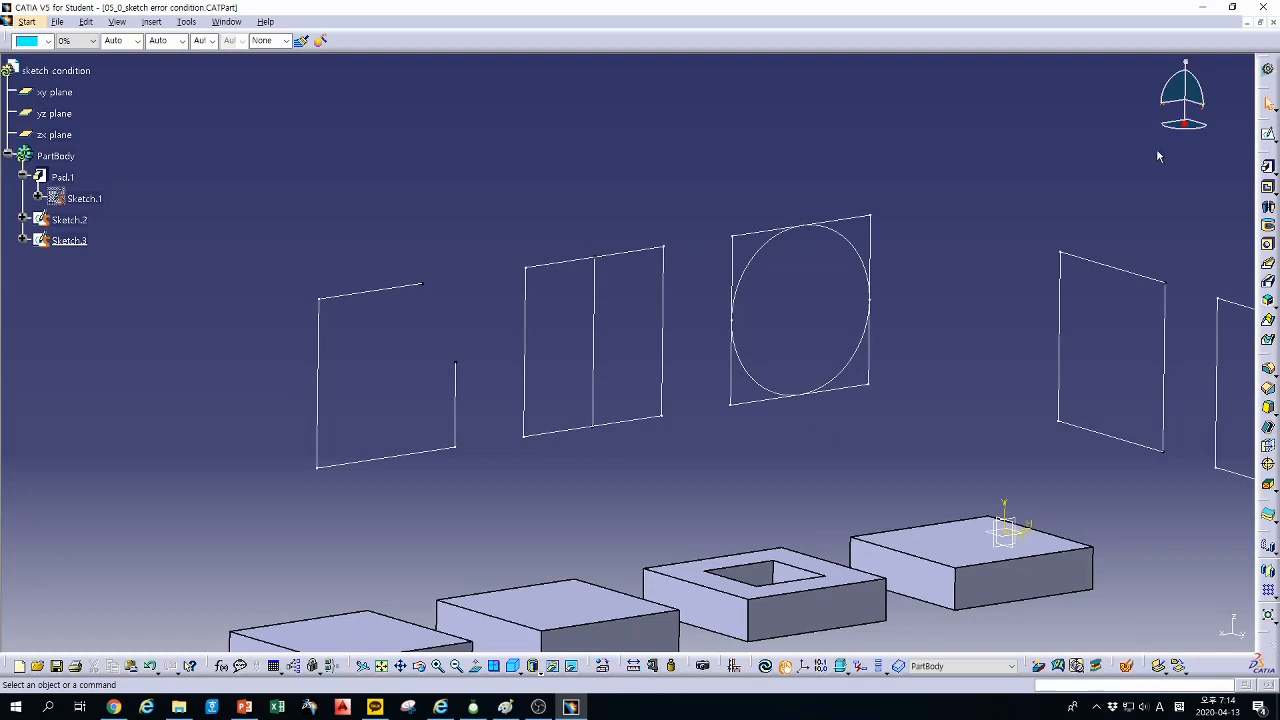
# Step: Try to pad Sketch.3 with a length of 10 mm, accepting the sketch despite its ambiguous profiles
pyautogui.click(1267, 167)
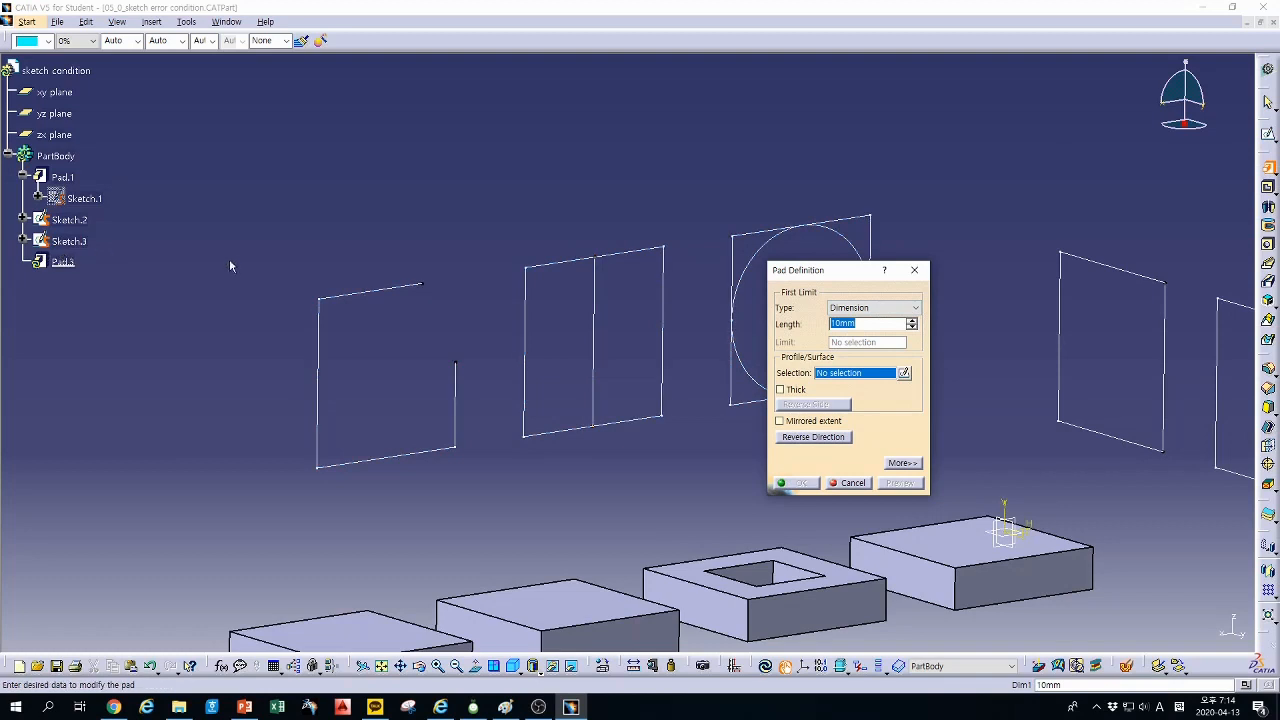
pyautogui.click(69, 241)
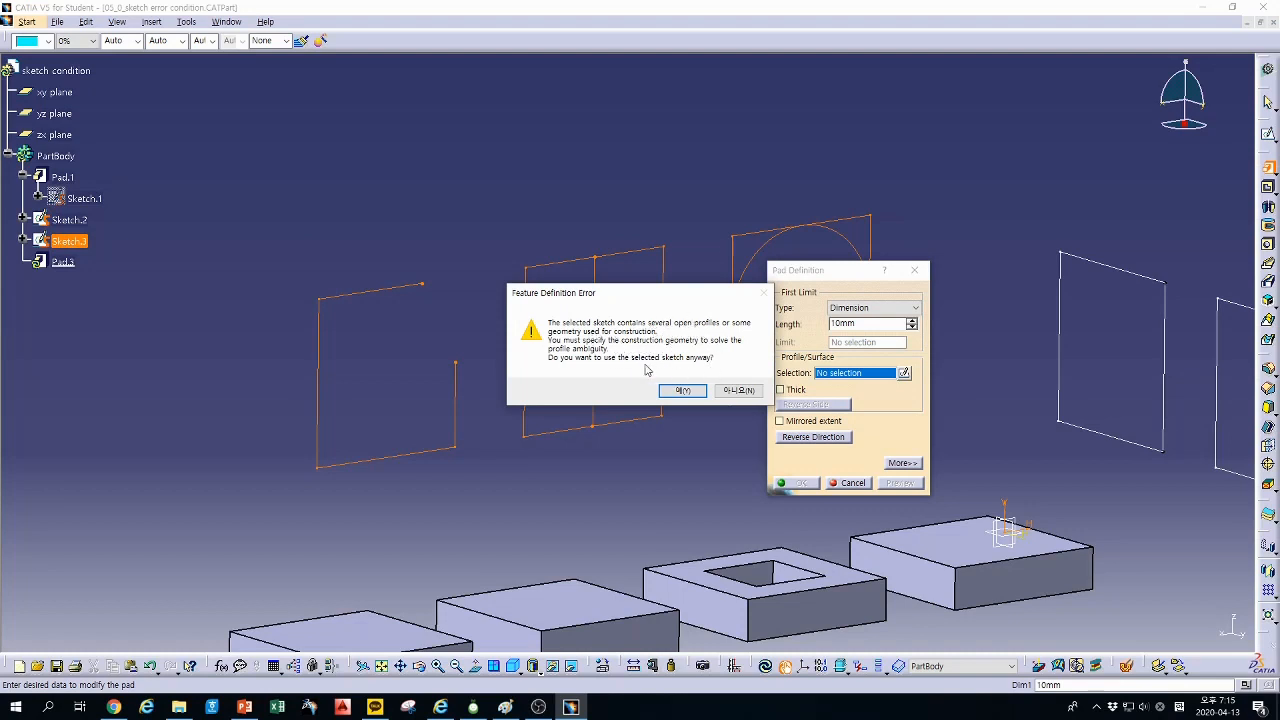
pyautogui.click(690, 396)
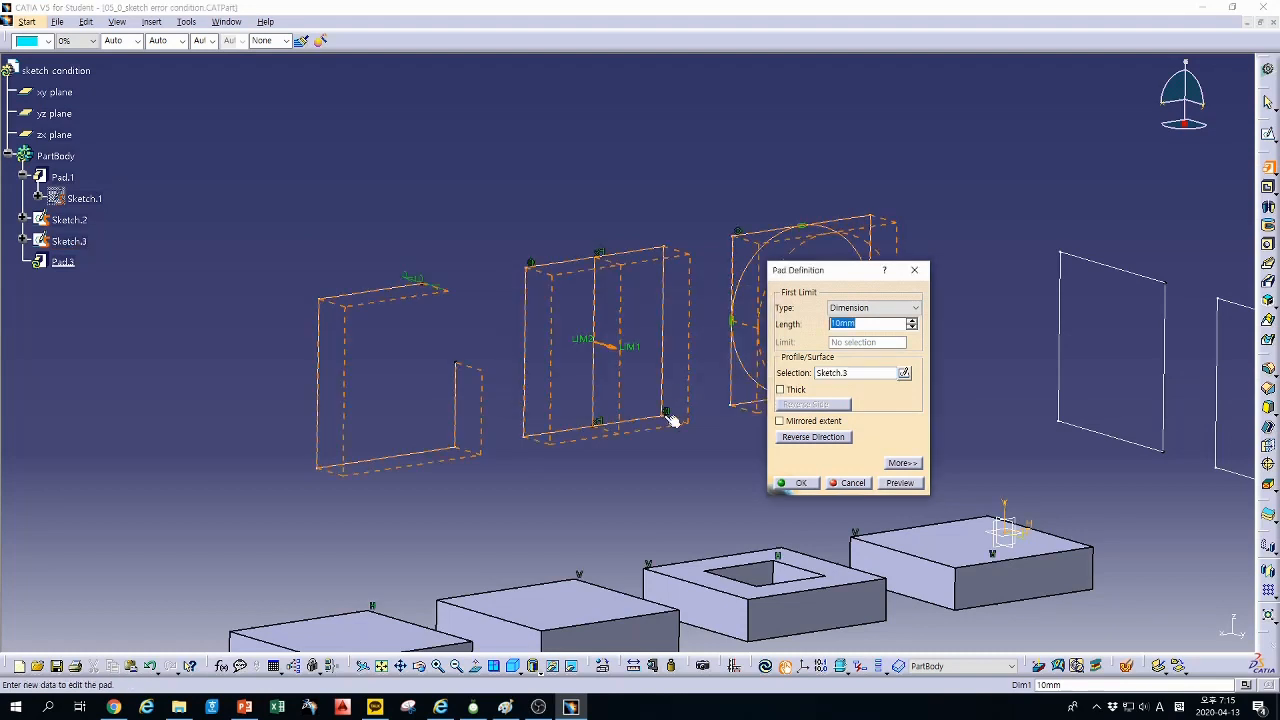
pyautogui.moveTo(848, 281); pyautogui.dragTo(1020, 279)
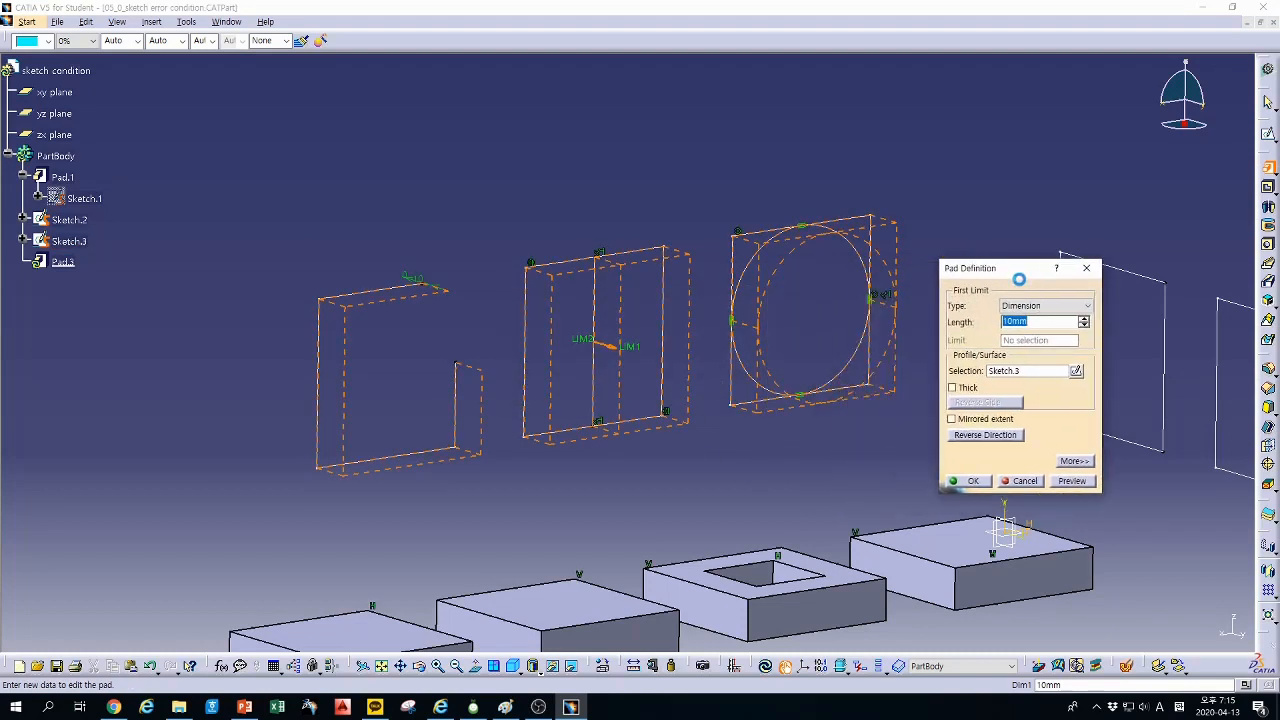
pyautogui.click(975, 482)
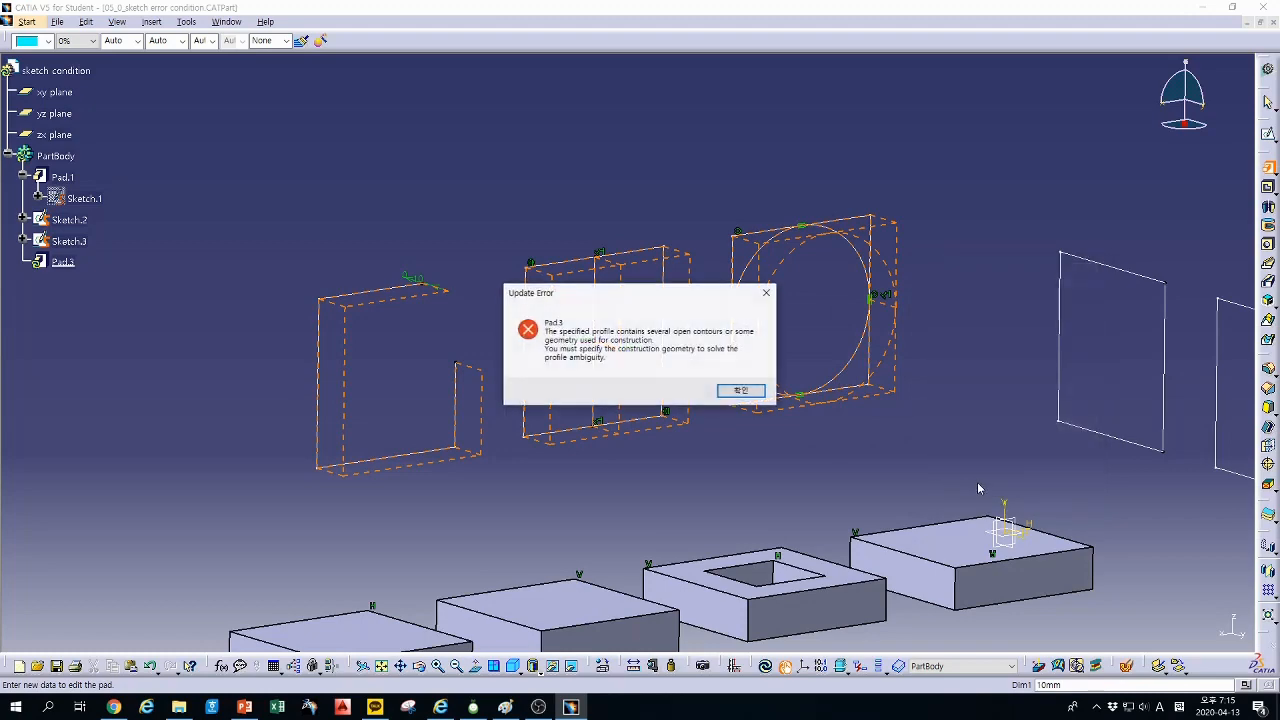
pyautogui.click(740, 391)
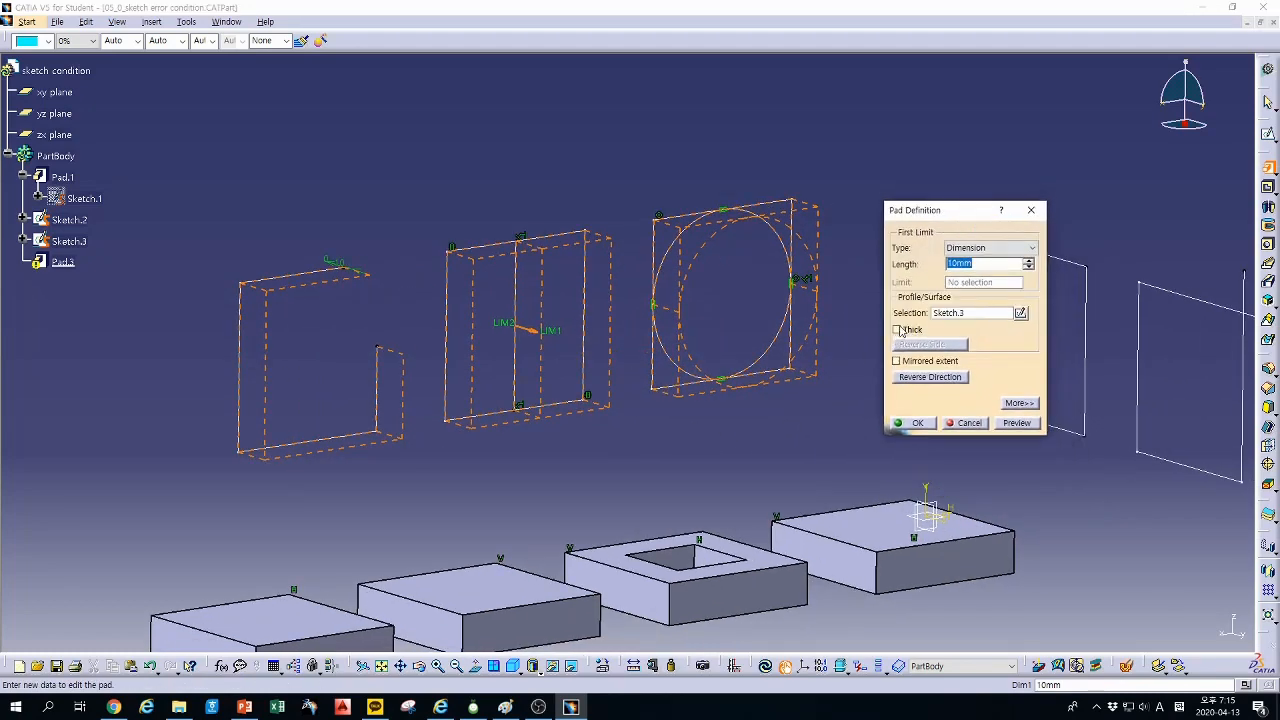
# Step: Enable the Thick option for the Sketch.3 pad, set Thickness1 to 2 mm and preview the thin pad
pyautogui.click(898, 330)
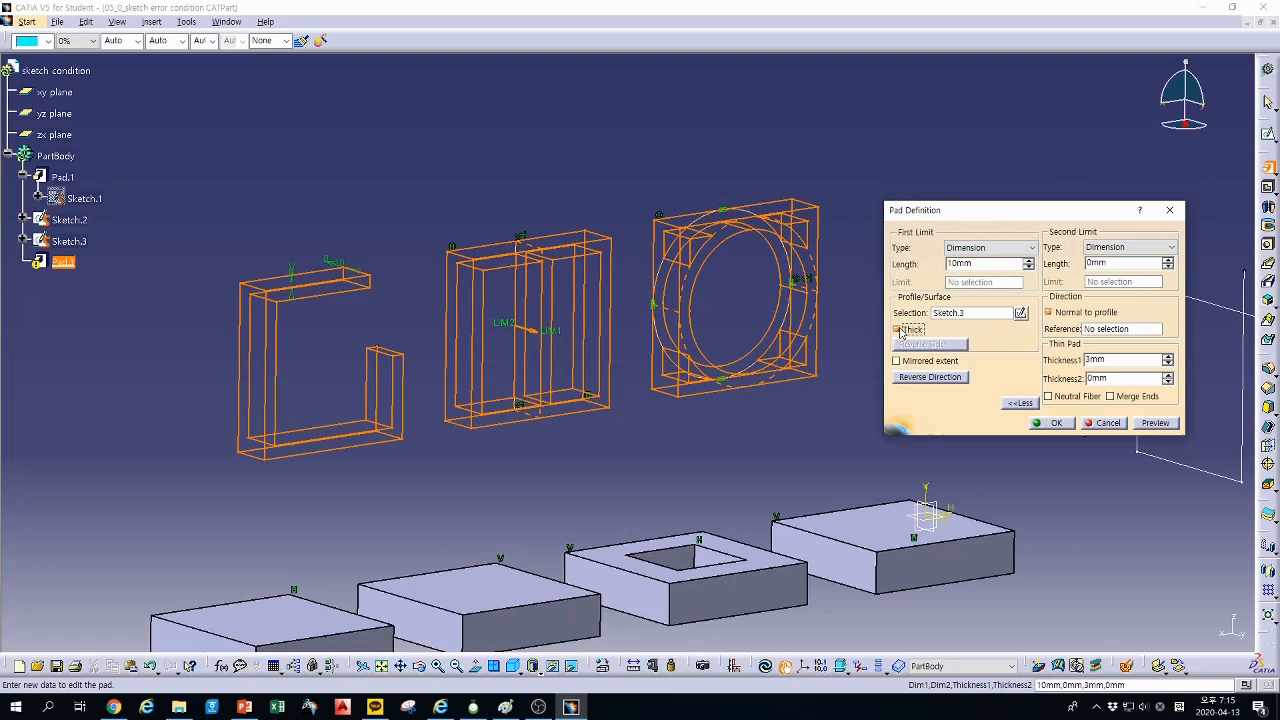
pyautogui.click(1167, 358)
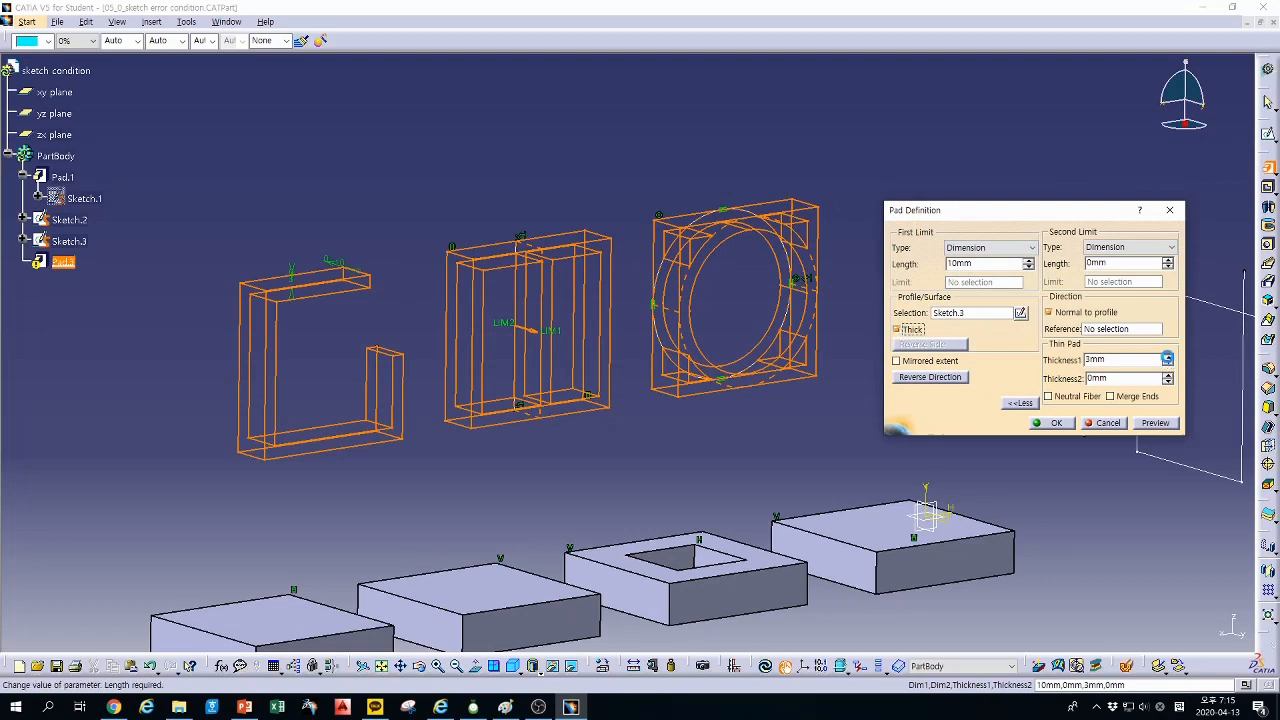
pyautogui.click(1167, 364)
pyautogui.click(1167, 364)
pyautogui.click(1155, 423)
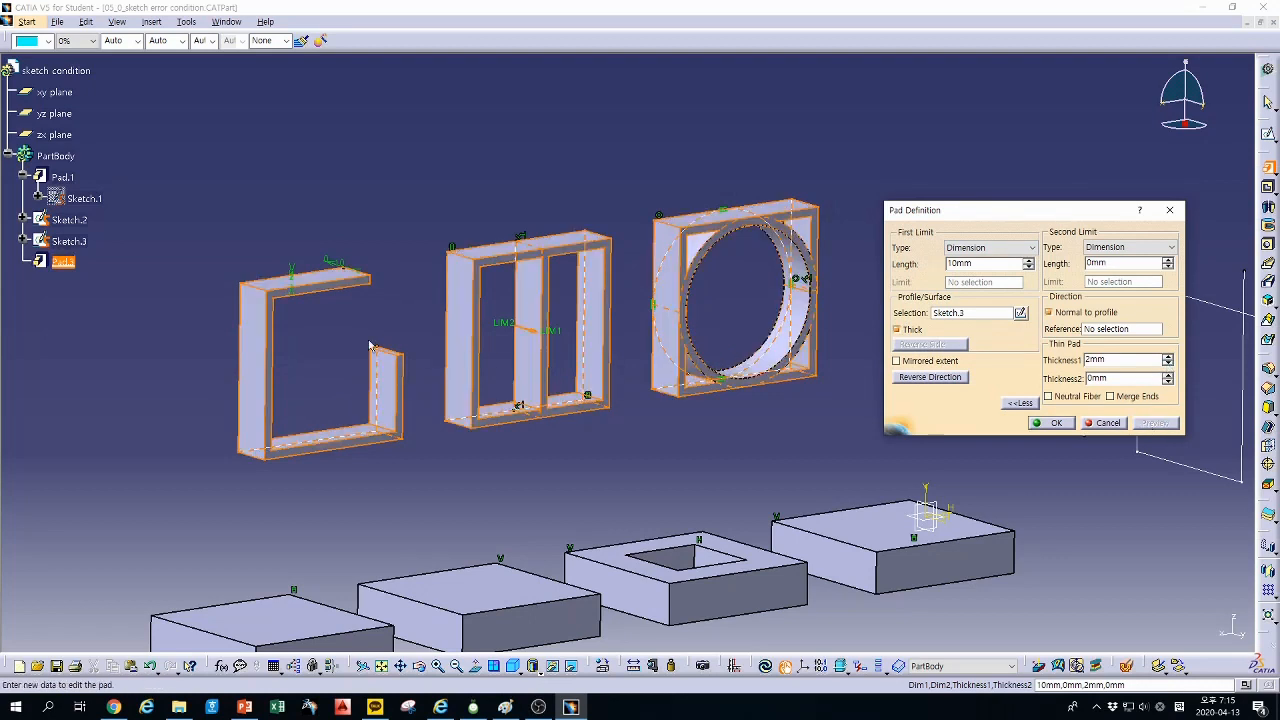
# Step: Try the pad without the Thick option, enable Thick again and create the thin pad from Sketch.3
pyautogui.click(898, 332)
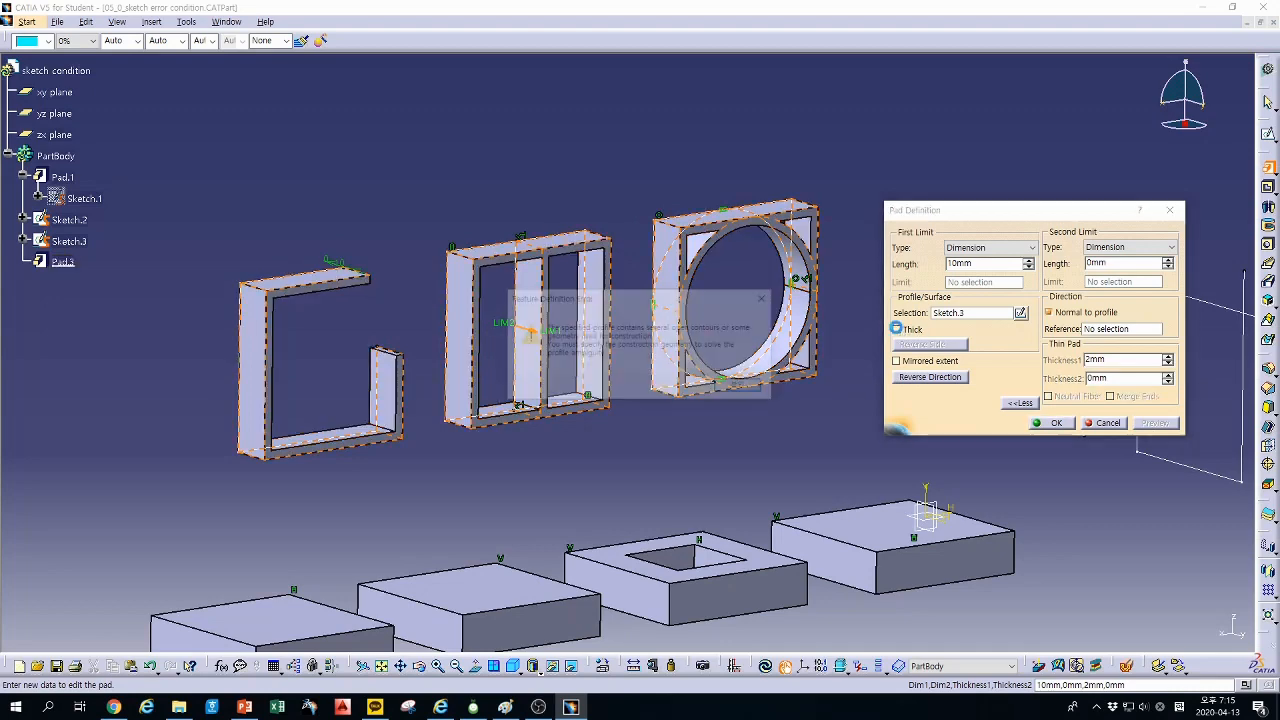
pyautogui.click(762, 389)
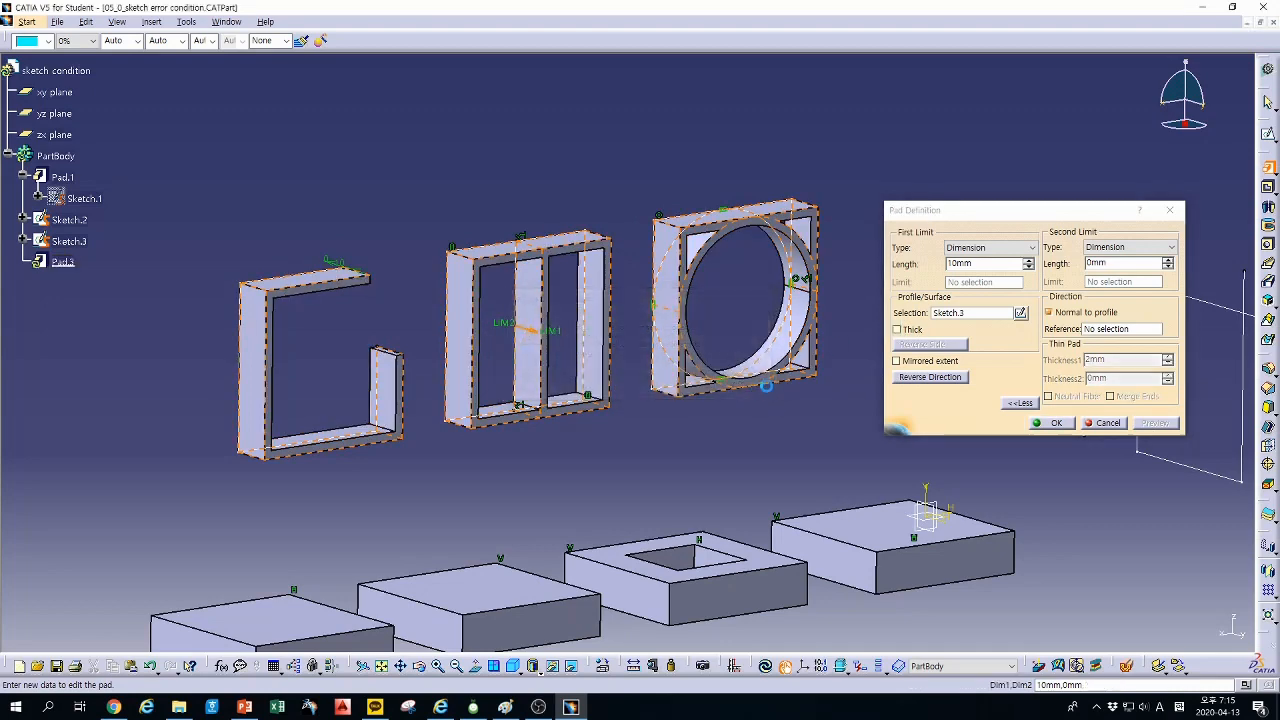
pyautogui.click(897, 330)
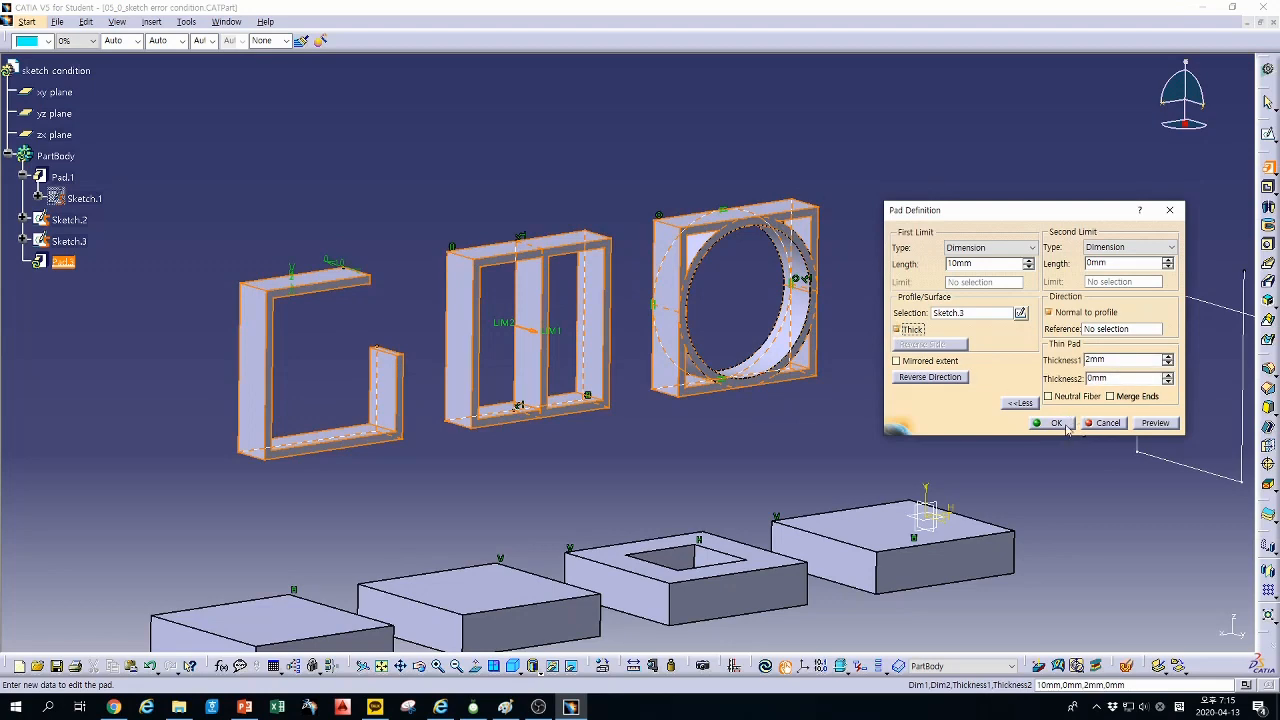
pyautogui.click(1050, 423)
pyautogui.moveTo(888, 335); pyautogui.dragTo(707, 293, button='middle')
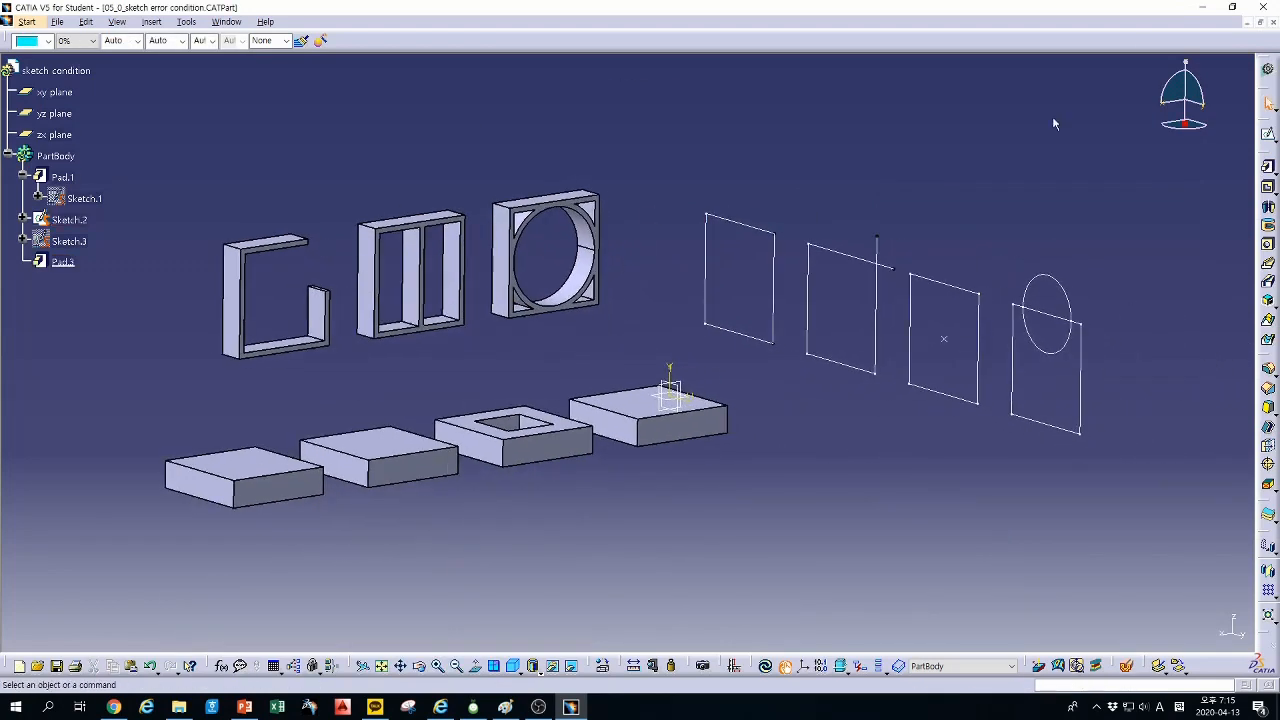
# Step: Reduce the CATIA window to show the slides beside it, and open the corner_chamfer sketch in the operation part for editing
pyautogui.click(1232, 7)
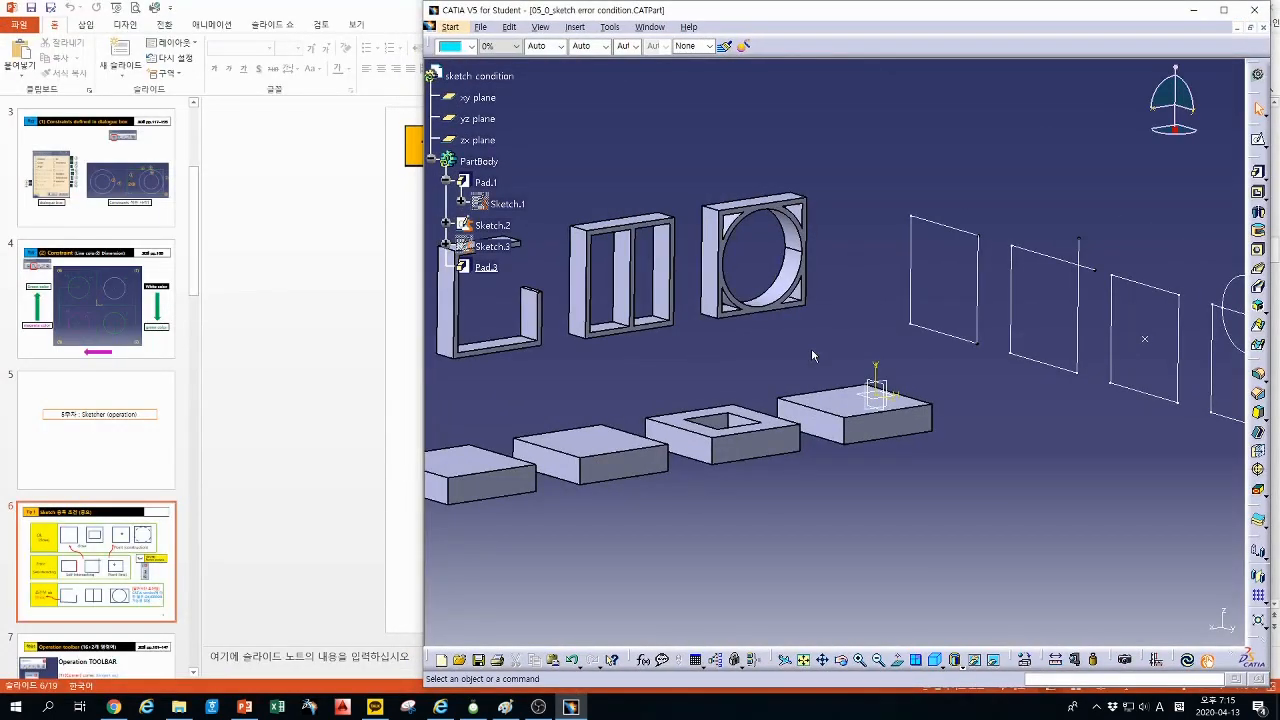
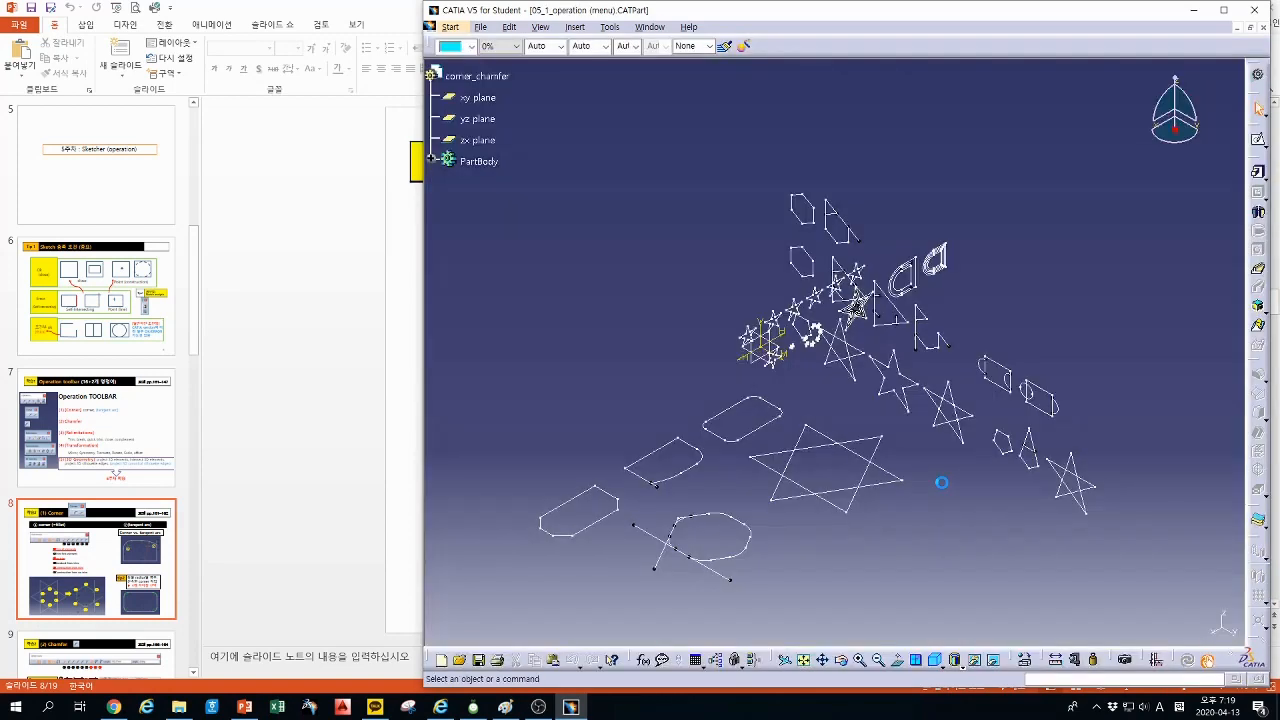
pyautogui.click(433, 162)
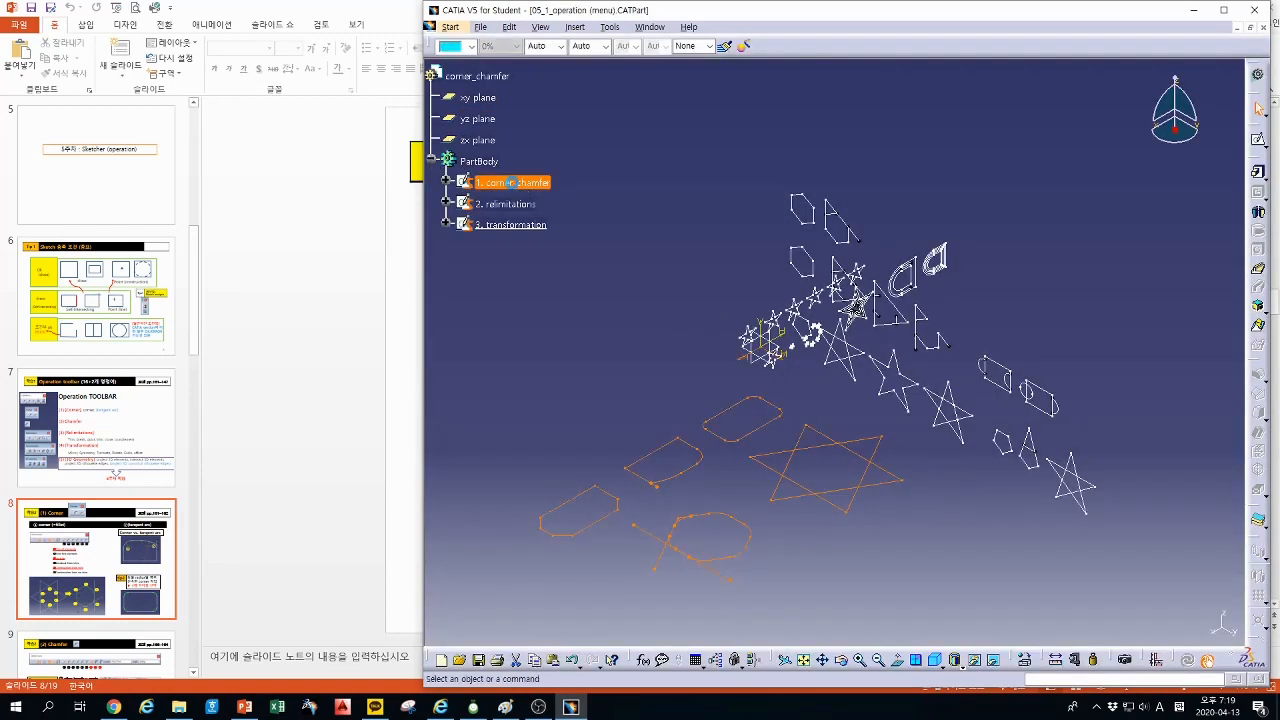
pyautogui.doubleClick(511, 182)
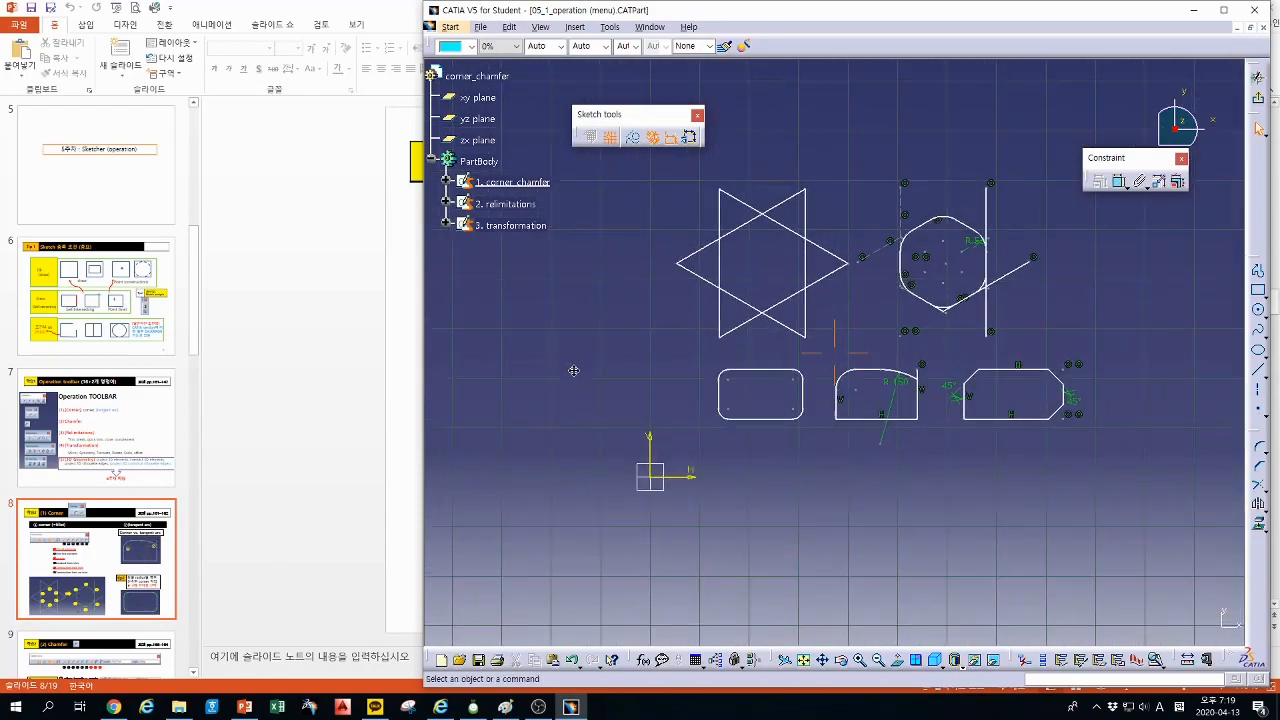
pyautogui.moveTo(595, 376)
pyautogui.mouseDown(button='middle')
pyautogui.moveTo(608, 331)
pyautogui.moveTo(577, 417)
pyautogui.mouseUp(button='middle')
pyautogui.moveTo(698, 373)
pyautogui.mouseDown(button='middle')
pyautogui.moveTo(700, 386)
pyautogui.moveTo(754, 366)
pyautogui.mouseUp(button='middle')
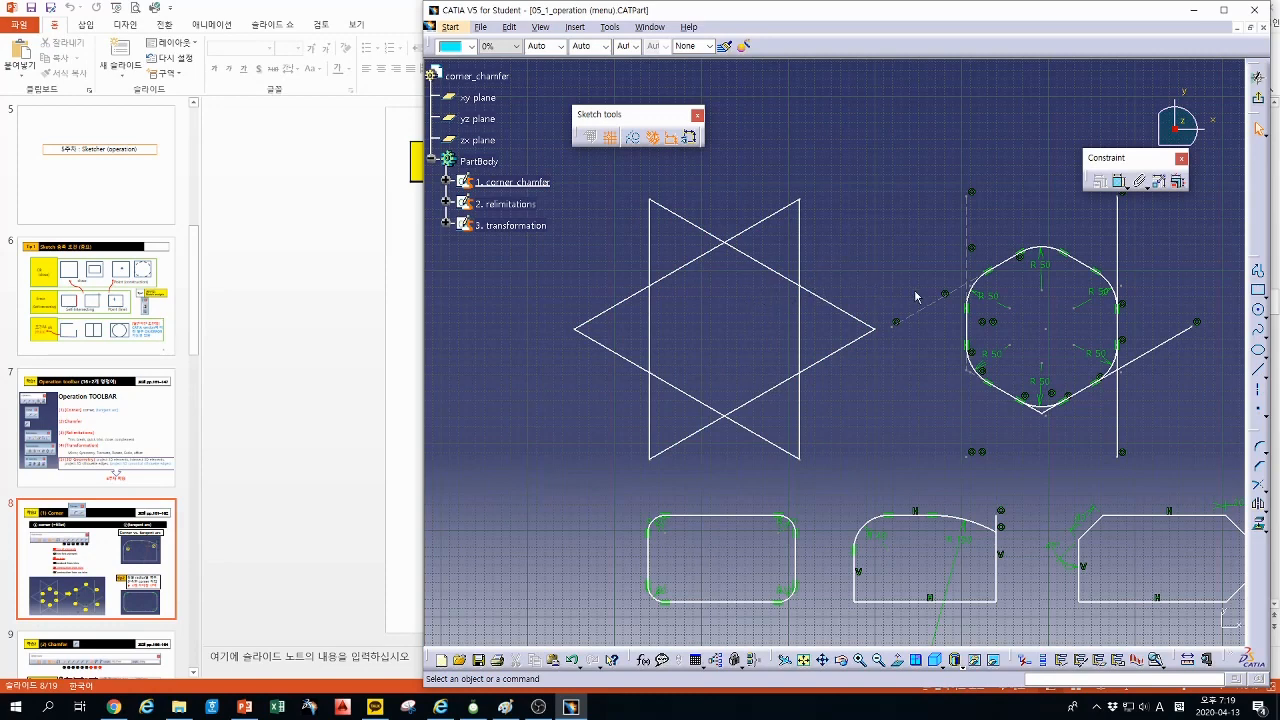
# Step: Round the star's upper crossing lines with a Corner of about 86 mm radius, trimming all elements
pyautogui.click(1263, 451)
pyautogui.moveTo(750, 127); pyautogui.dragTo(743, 124)
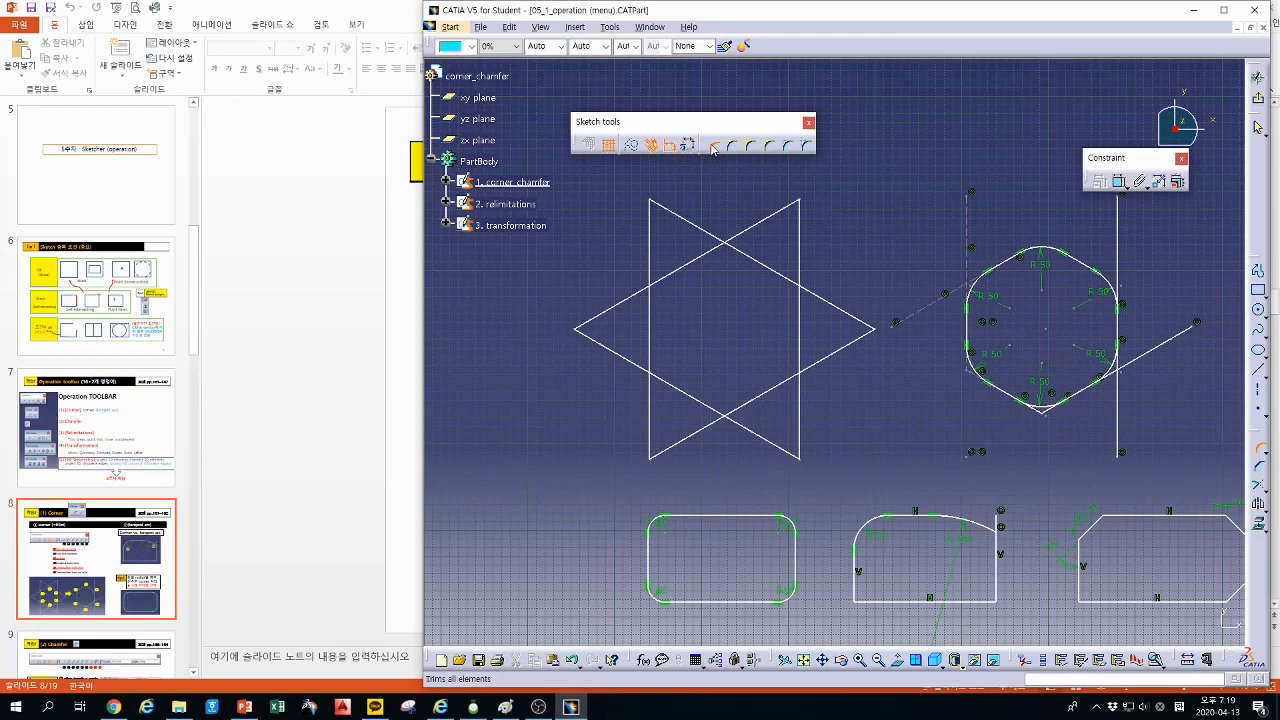
pyautogui.click(710, 252)
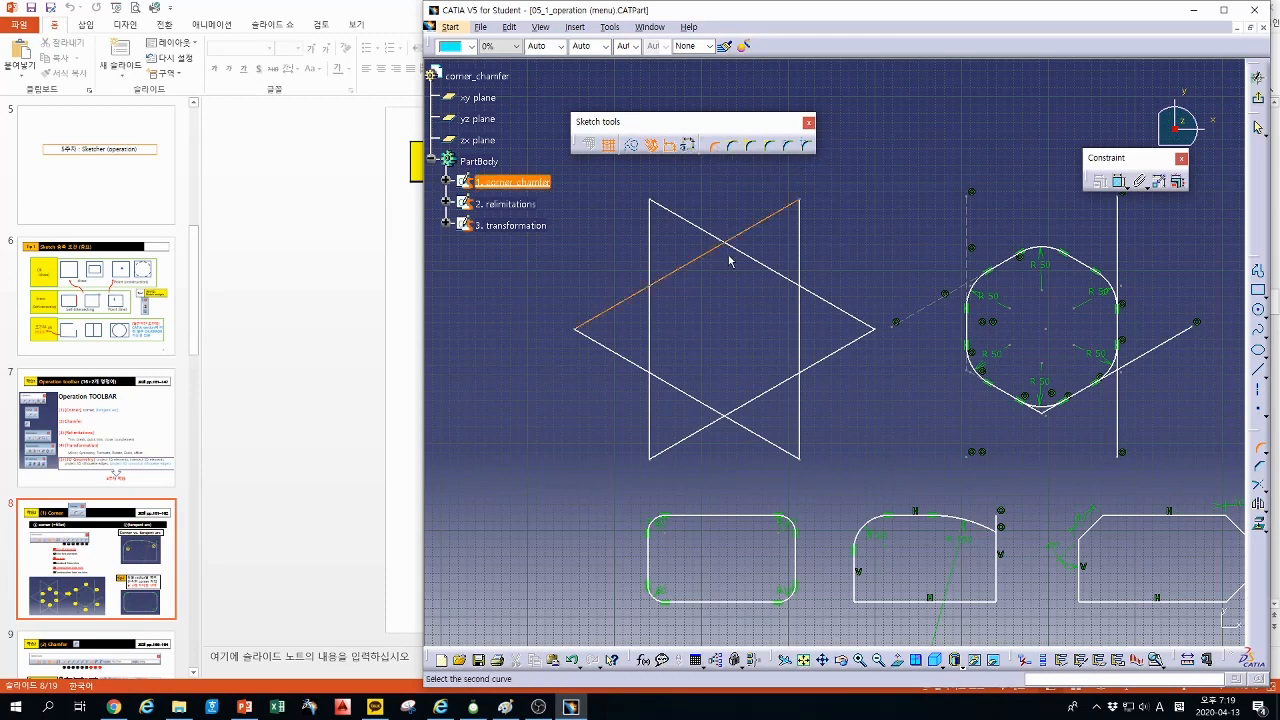
pyautogui.click(753, 258)
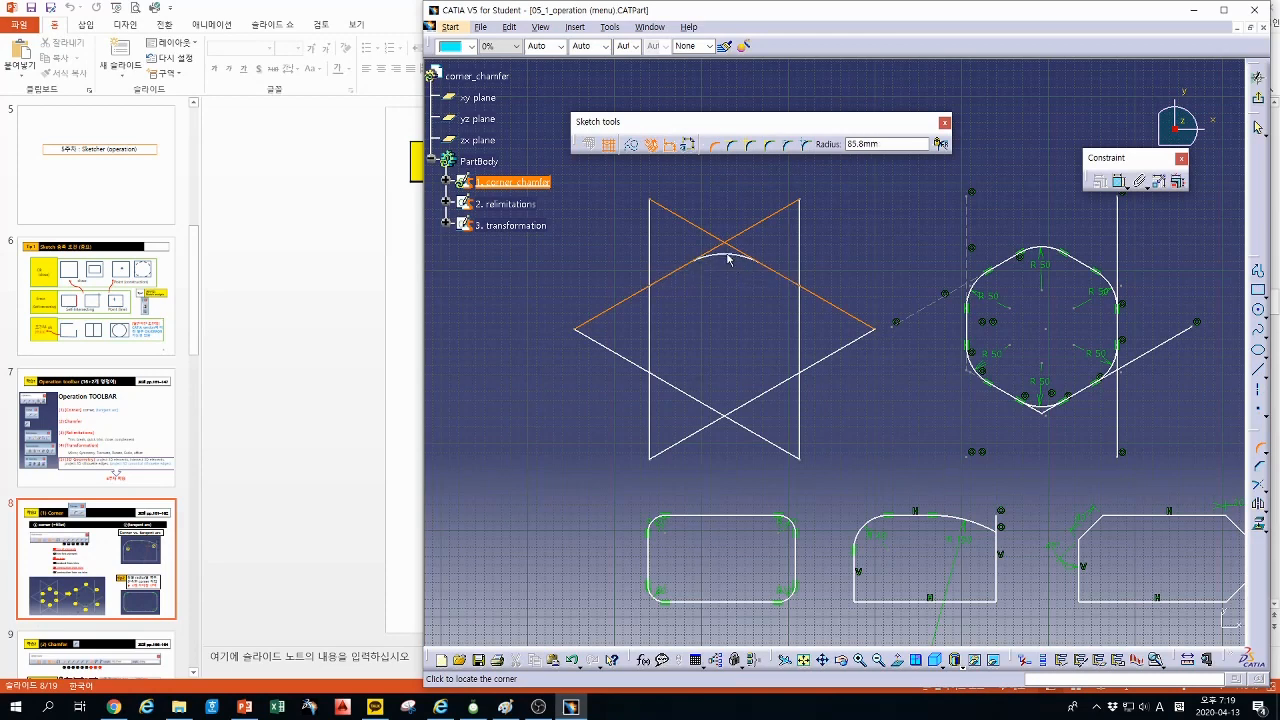
pyautogui.click(728, 258)
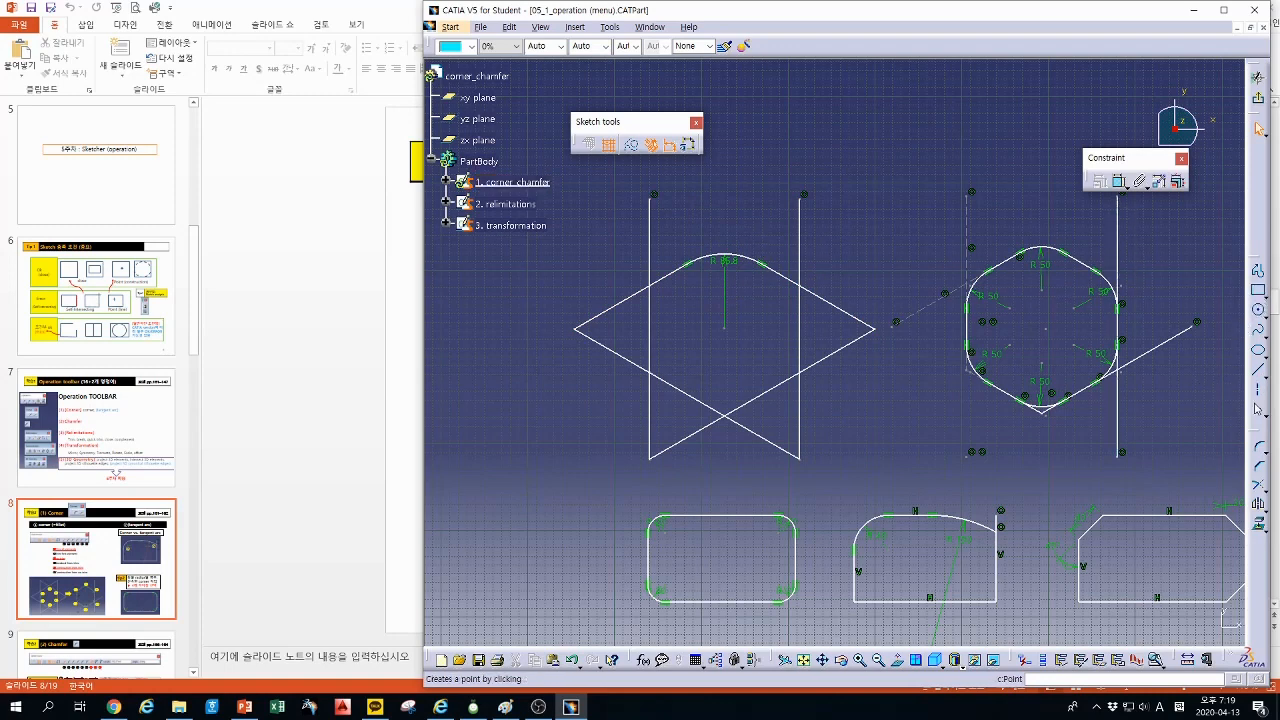
# Step: Round the star's upper-right line and right vertical line with a Corner of about 72 mm radius, trimming the first element
pyautogui.click(1260, 448)
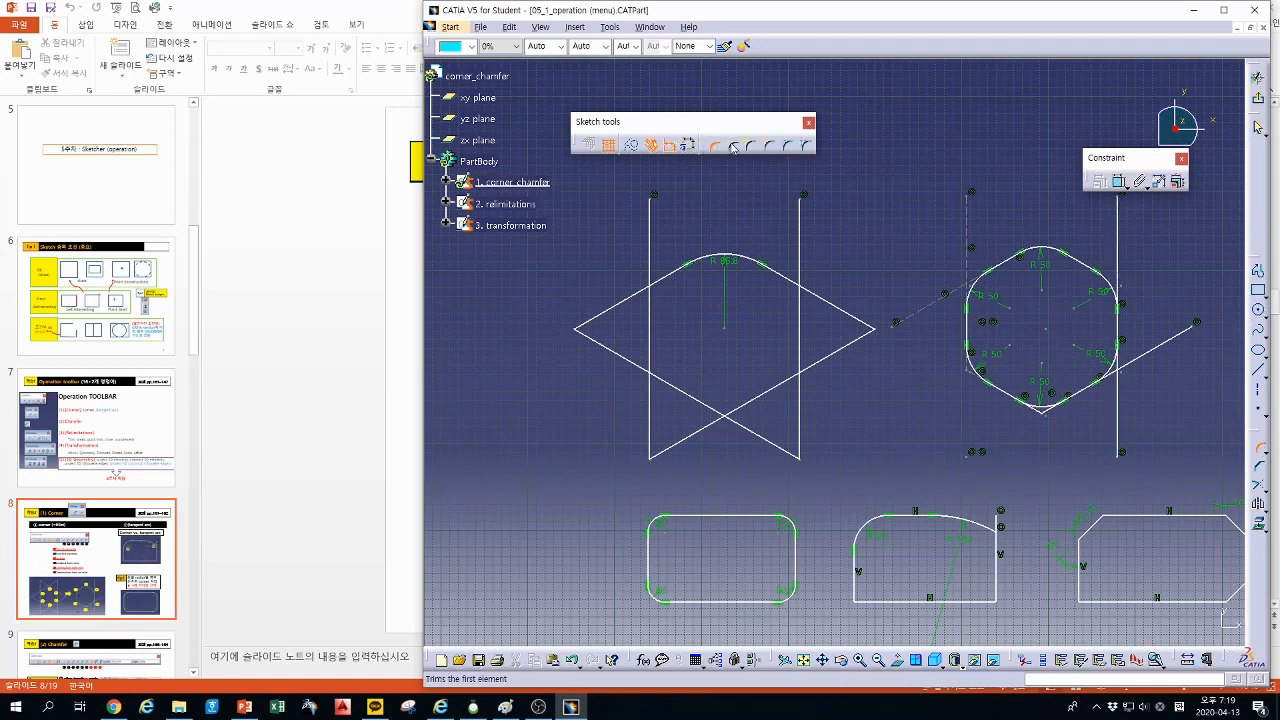
pyautogui.click(789, 279)
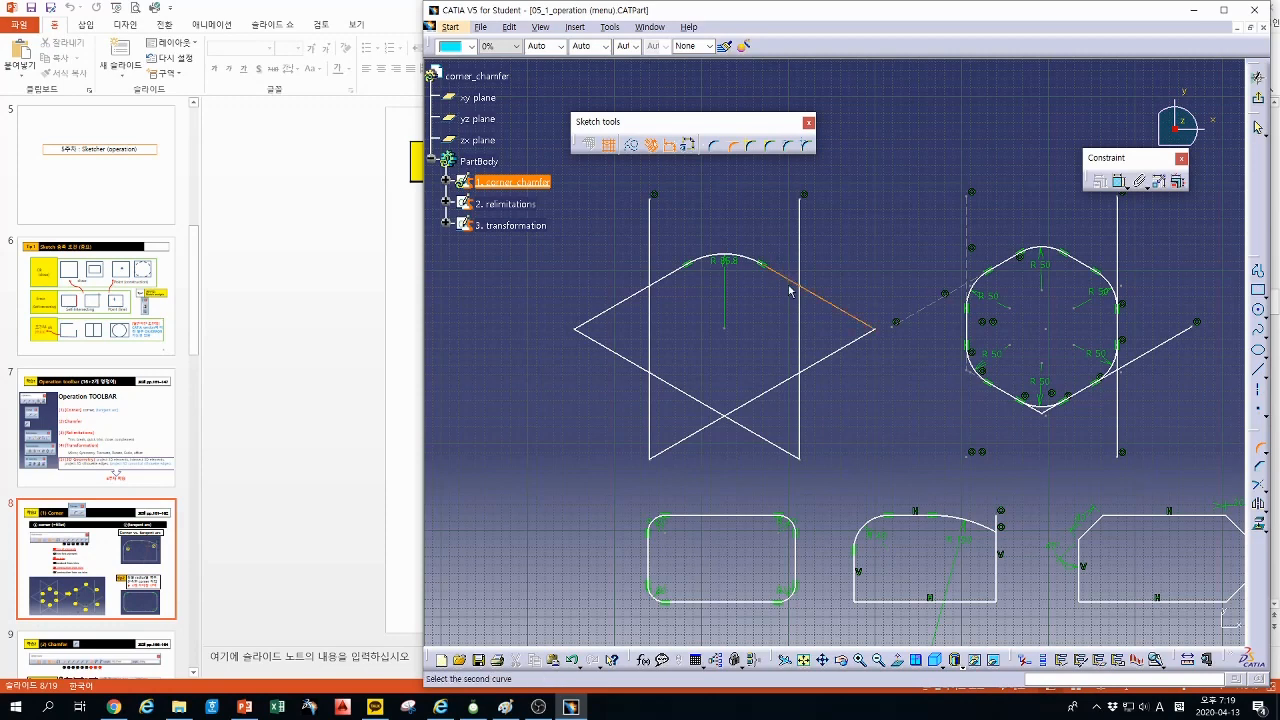
pyautogui.click(801, 295)
pyautogui.click(792, 286)
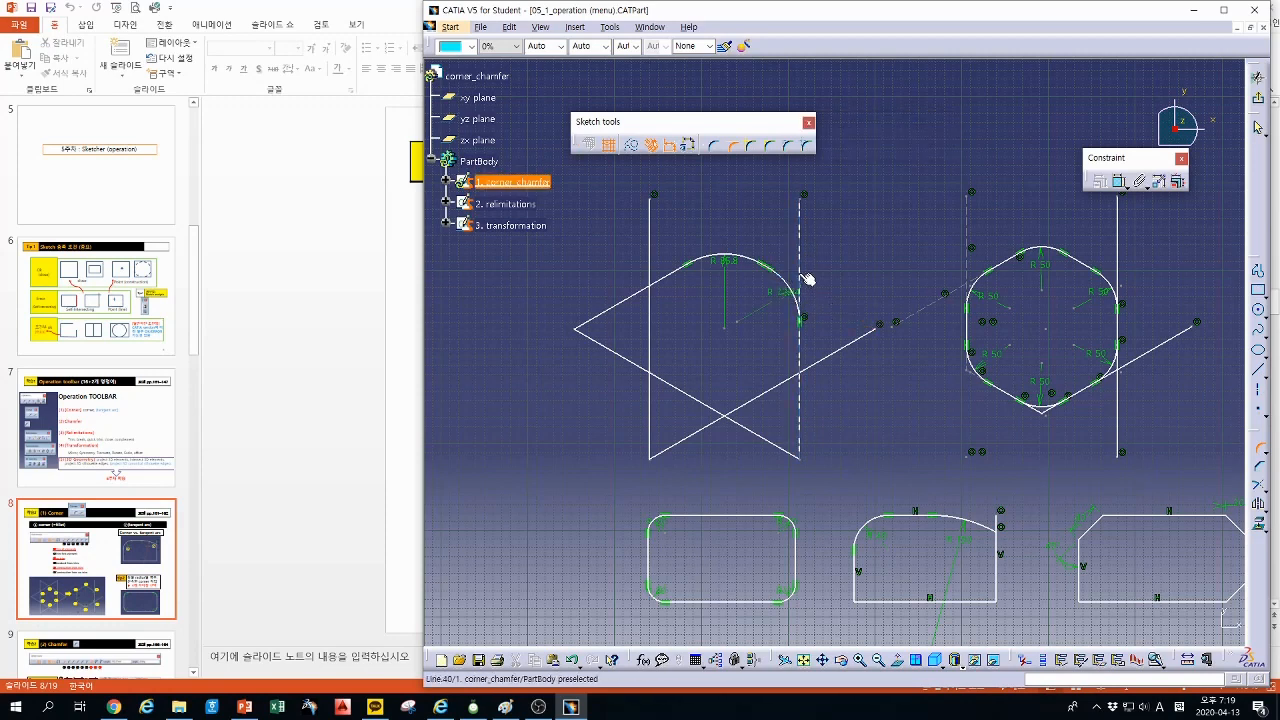
# Step: Try a smaller radius for the star's top corner, then undo the radius change
pyautogui.doubleClick(727, 262)
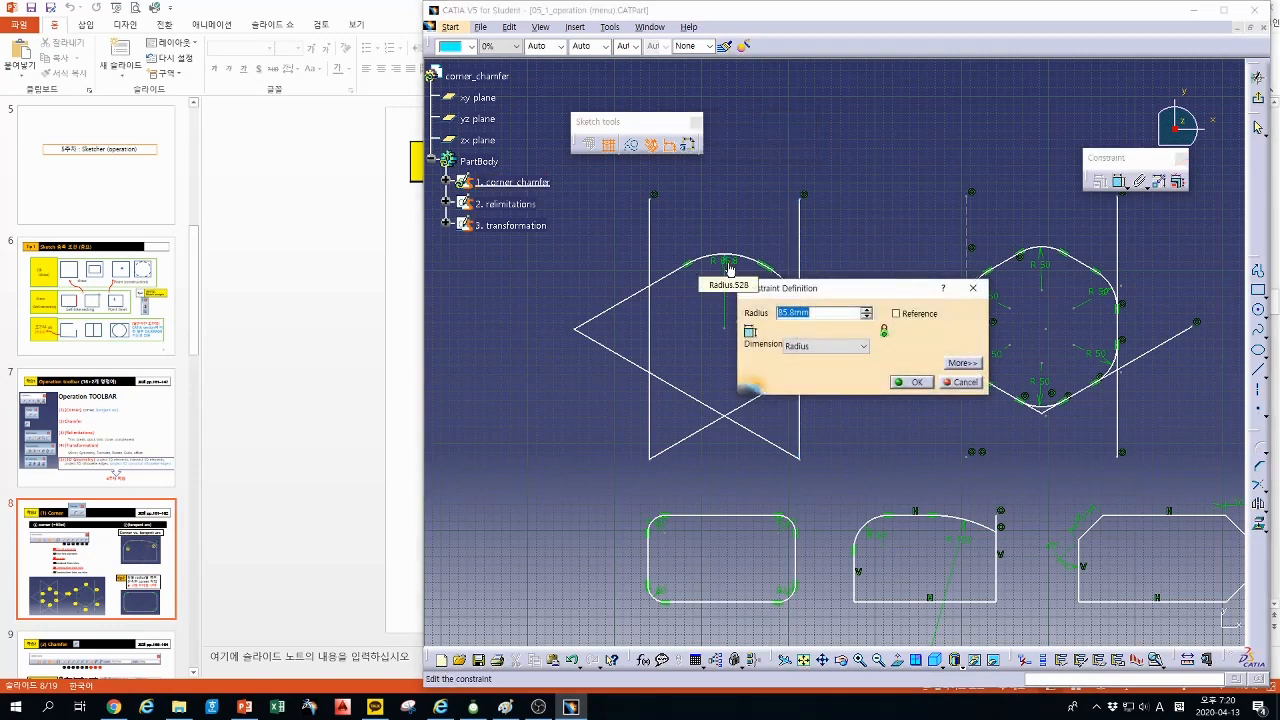
pyautogui.write('2')
pyautogui.press('Return')
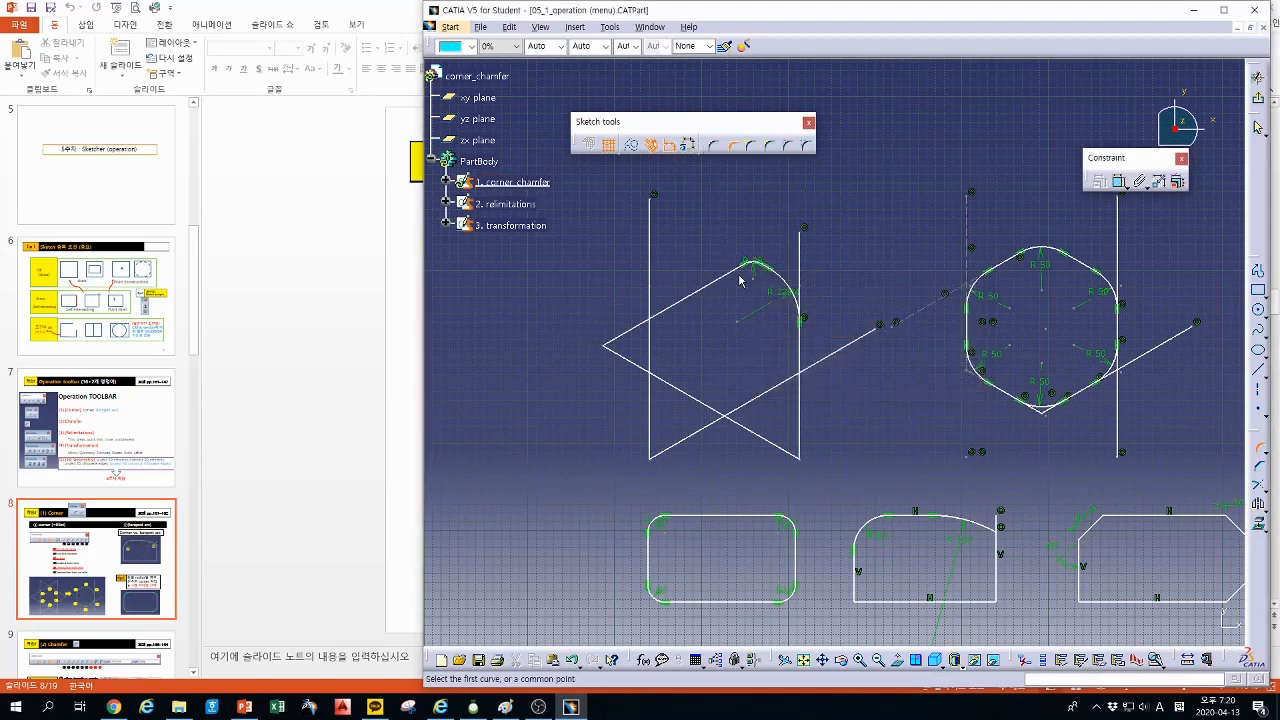
pyautogui.hotkey('ctrl', 'z')
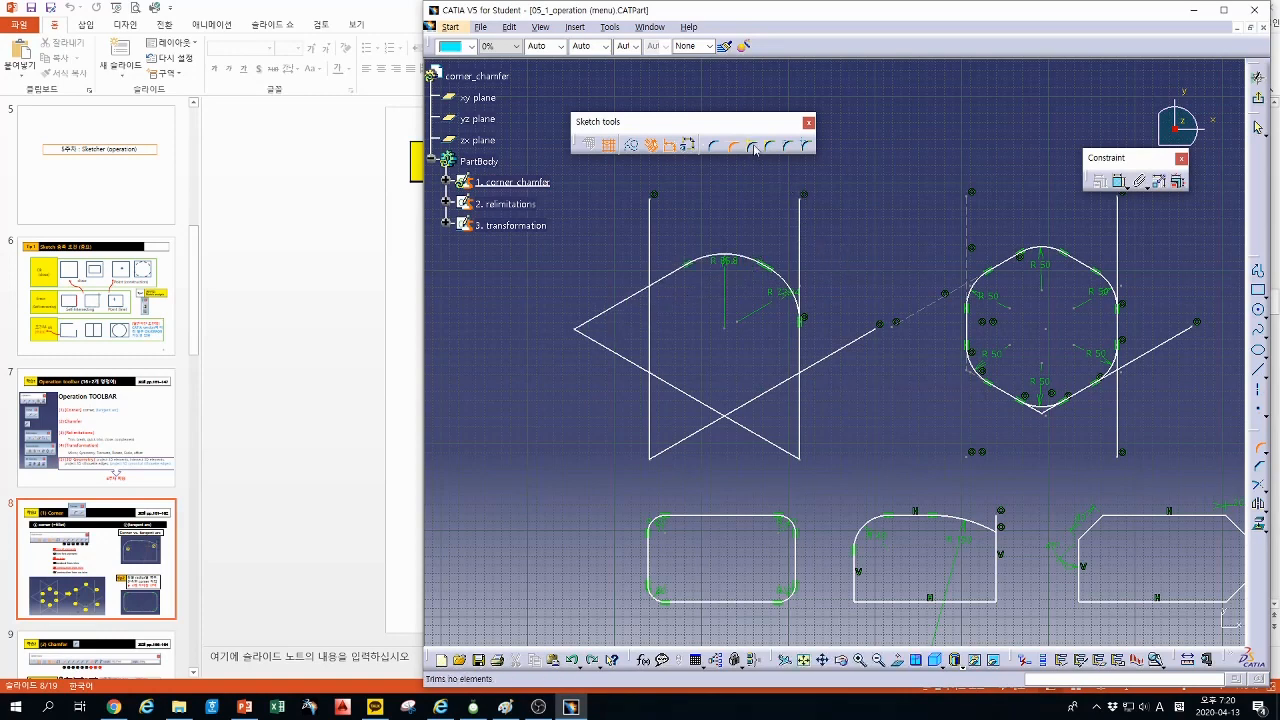
# Step: Round the crossing of the right vertical line and lower diagonal with a No Trim Corner of about 42 mm radius
pyautogui.click(800, 362)
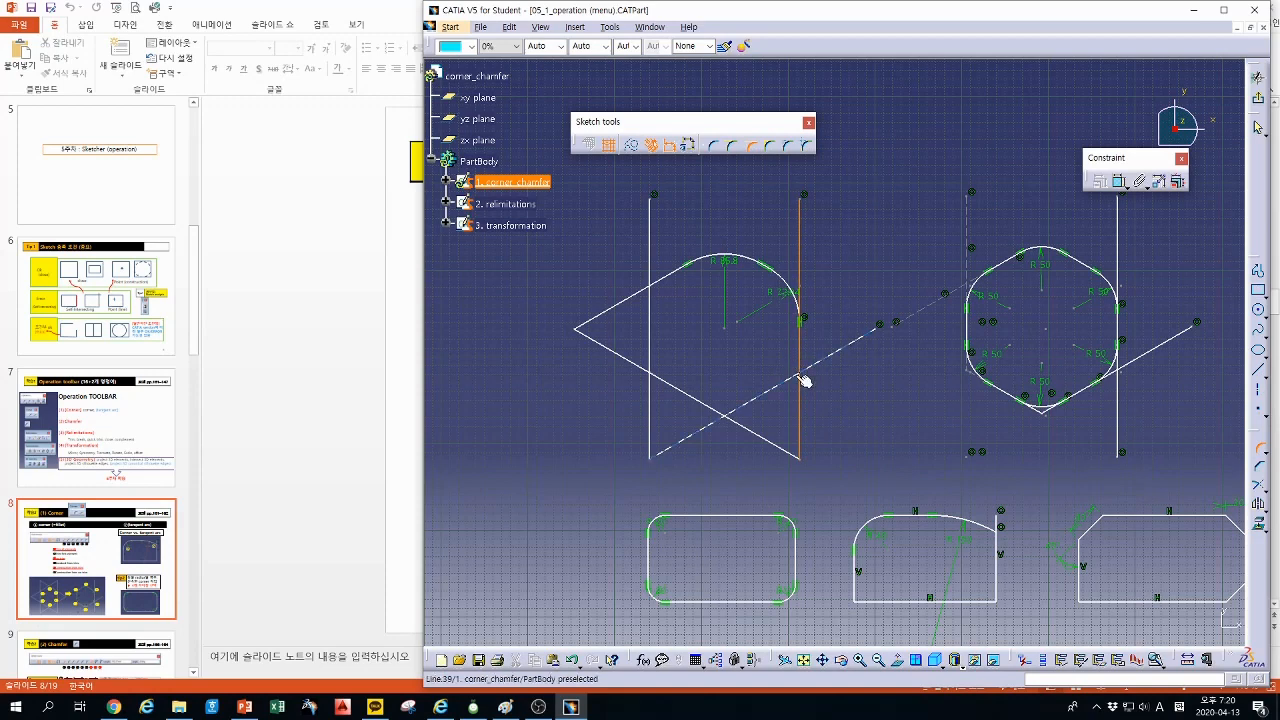
pyautogui.click(803, 372)
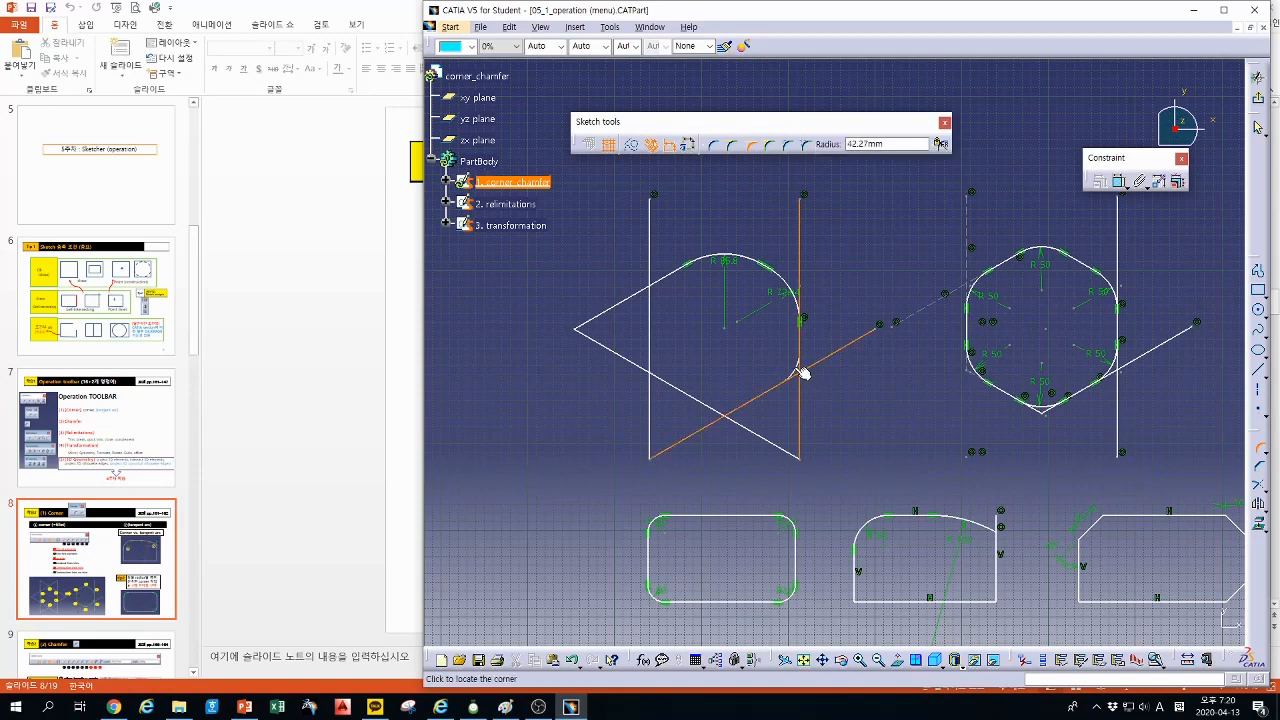
pyautogui.click(803, 373)
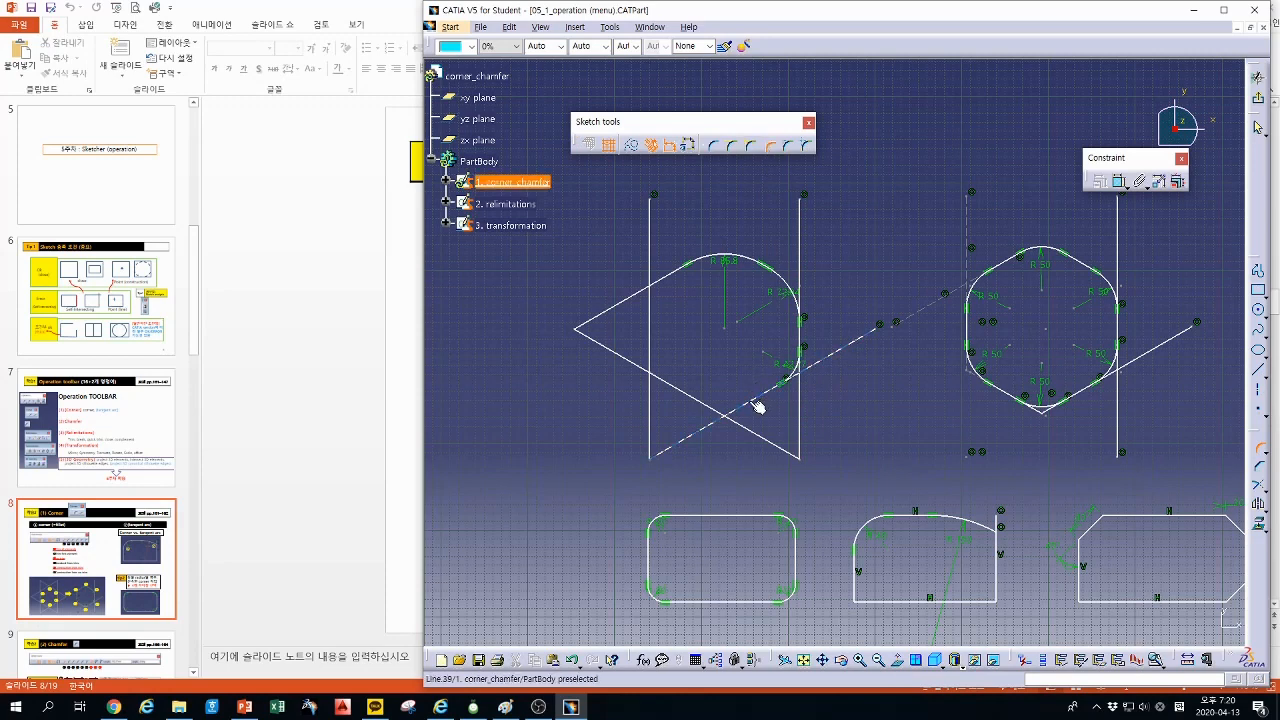
# Step: Try Standard Lines Trim corners at the star's bottom and lower-left crossings, then undo both corners
pyautogui.click(727, 416)
pyautogui.click(728, 406)
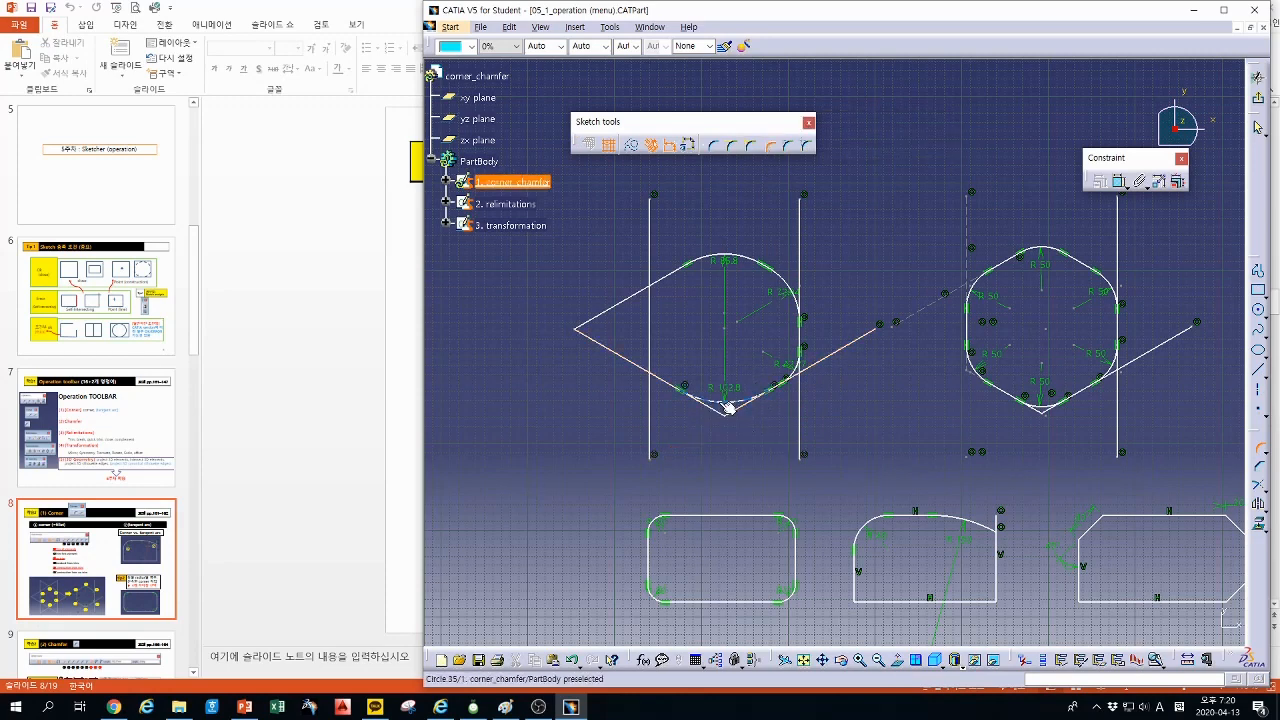
pyautogui.click(652, 366)
pyautogui.click(658, 372)
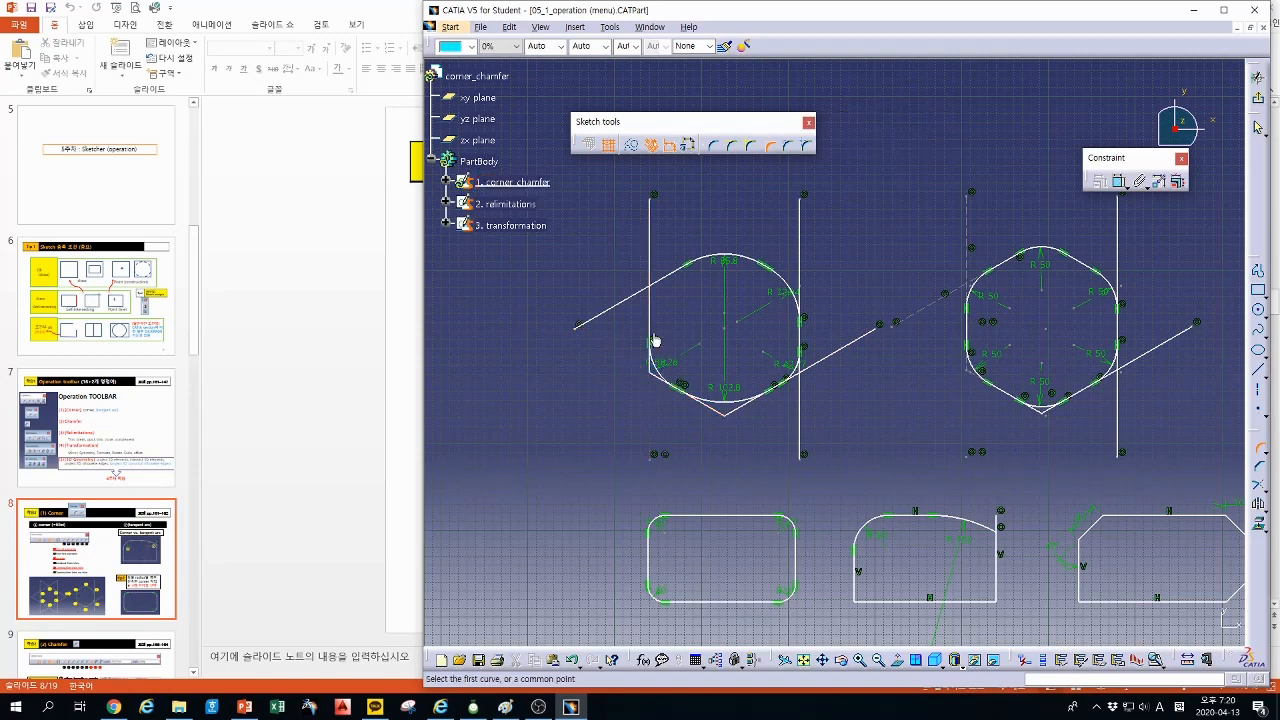
pyautogui.click(650, 303)
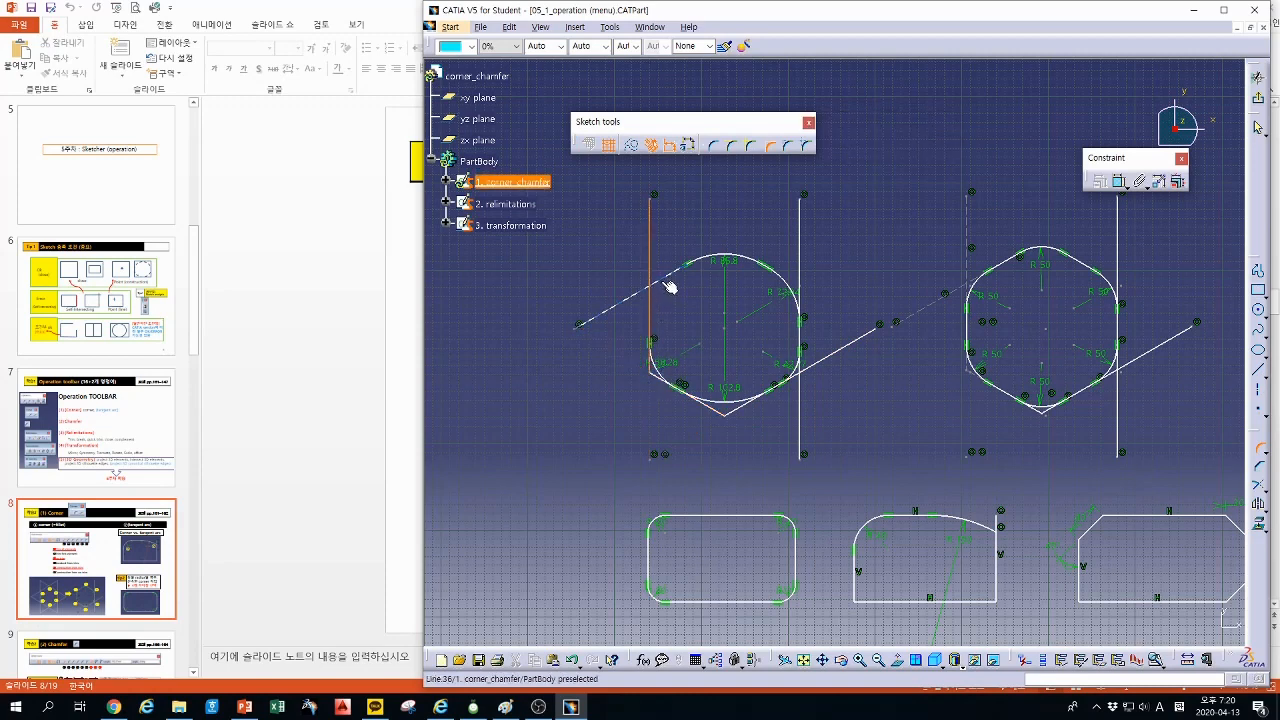
pyautogui.click(719, 214)
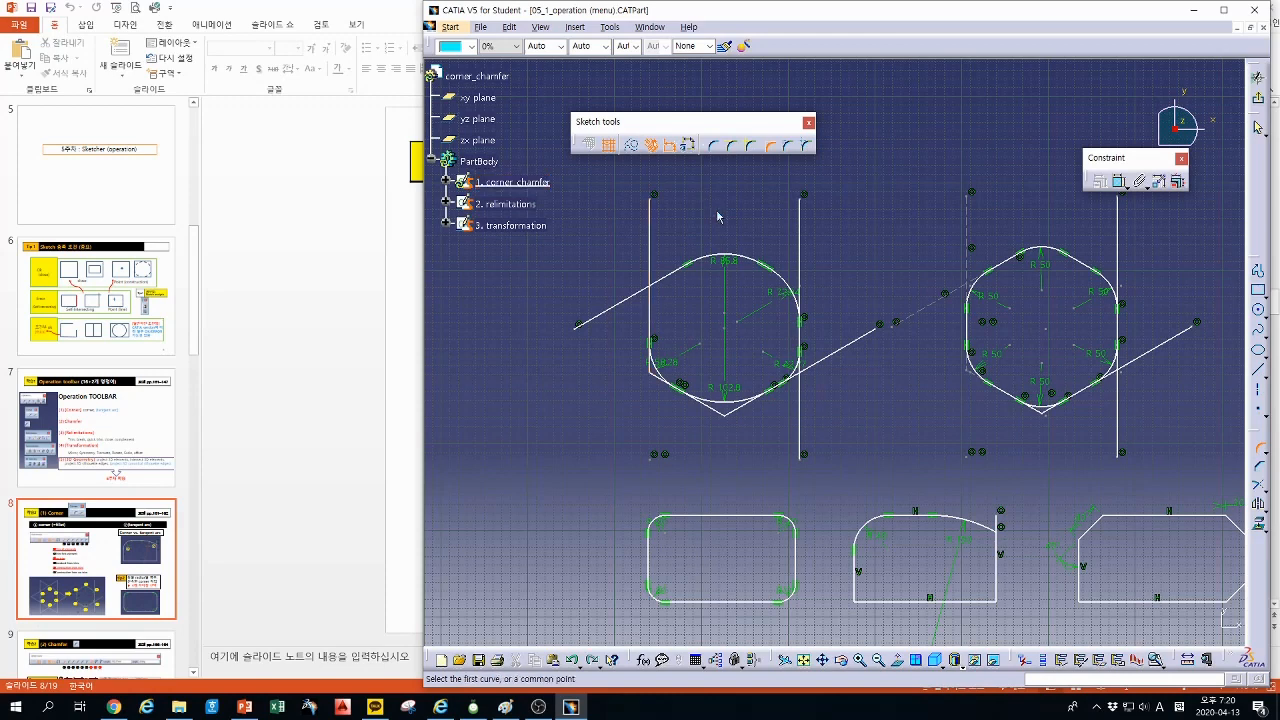
pyautogui.press('Escape')
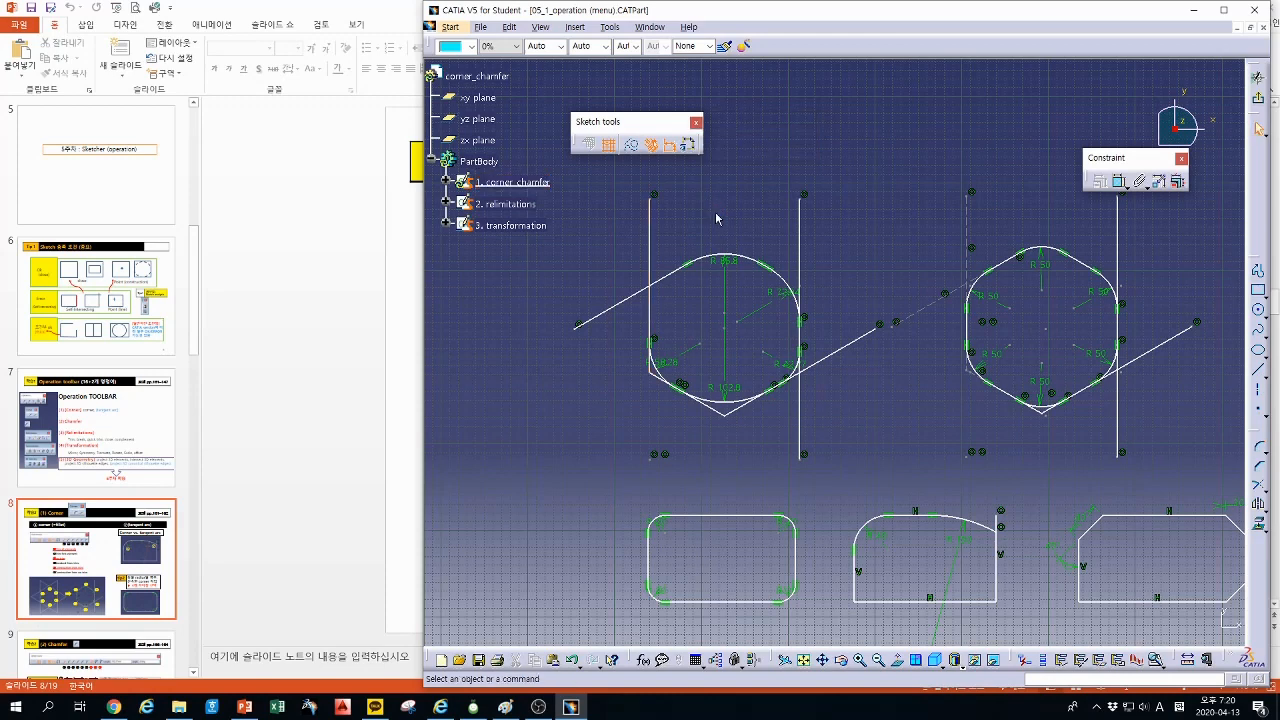
pyautogui.hotkey('ctrl', 'z')
pyautogui.hotkey('ctrl', 'z')
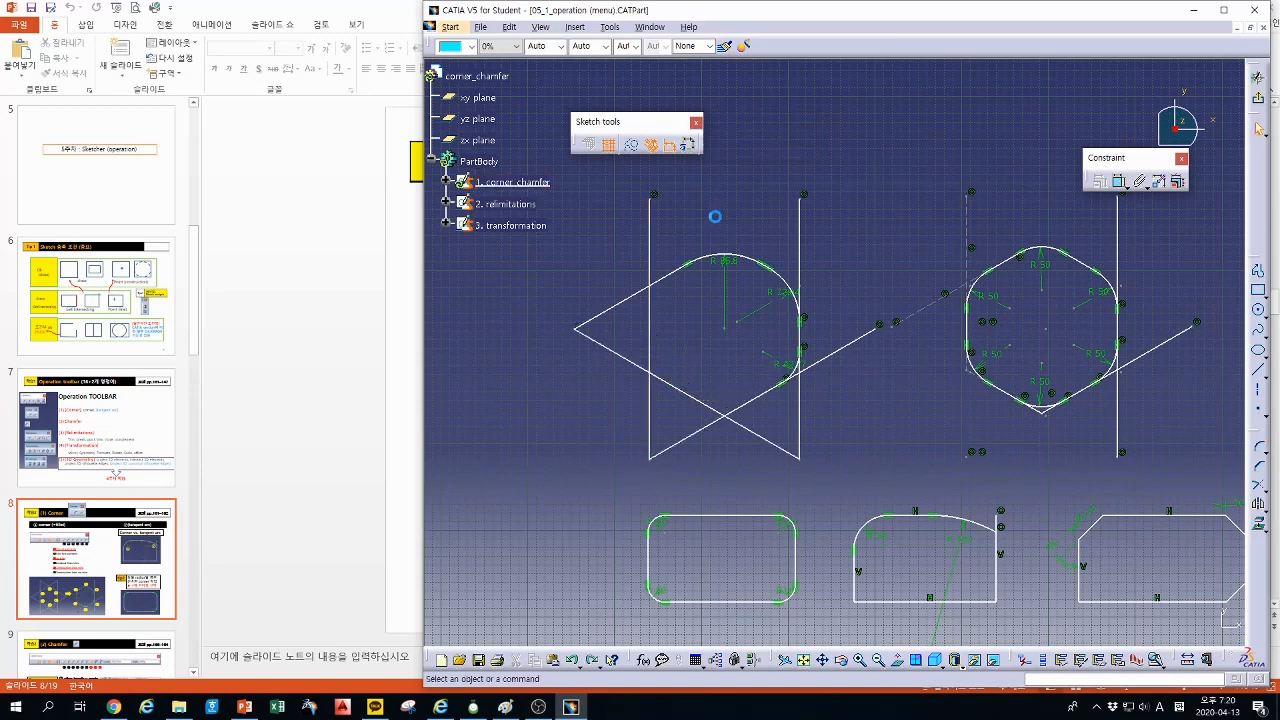
# Step: Round the star's bottom crossing with Standard Lines Trim, about 53 mm radius, and its lower-left crossing with Construction Lines Trim, about 51 mm
pyautogui.click(1260, 452)
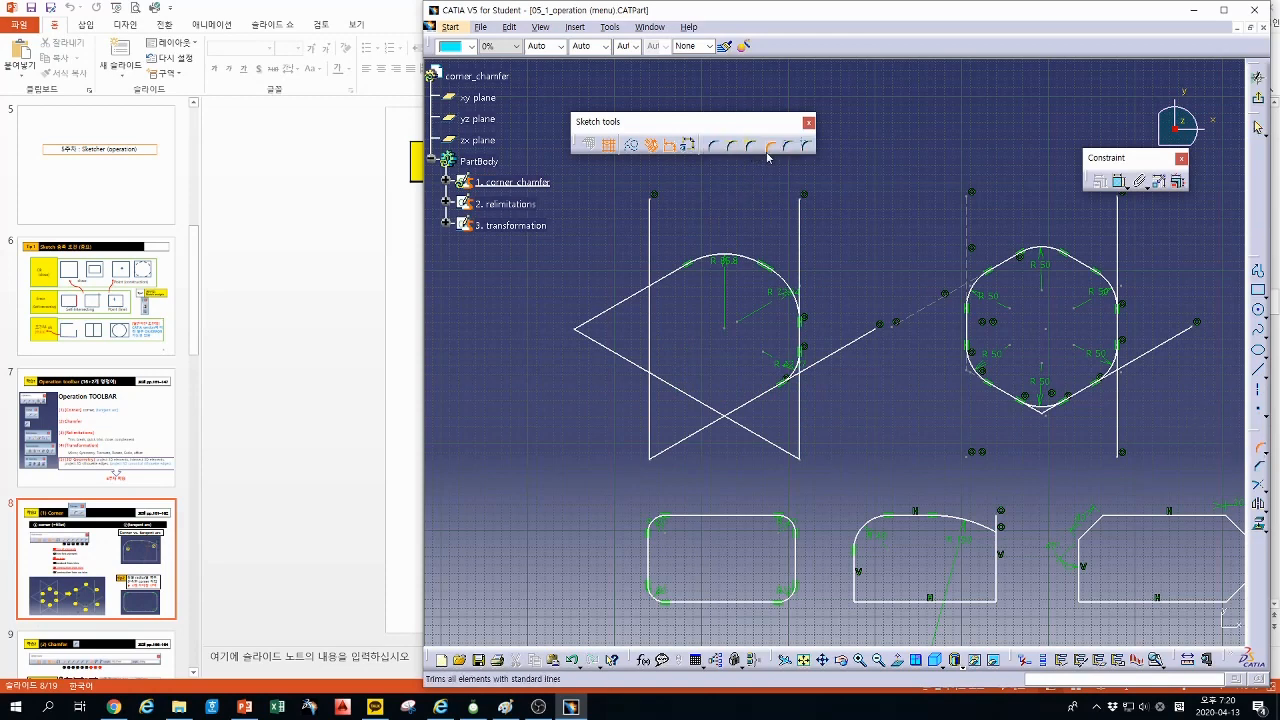
pyautogui.click(725, 415)
pyautogui.click(729, 414)
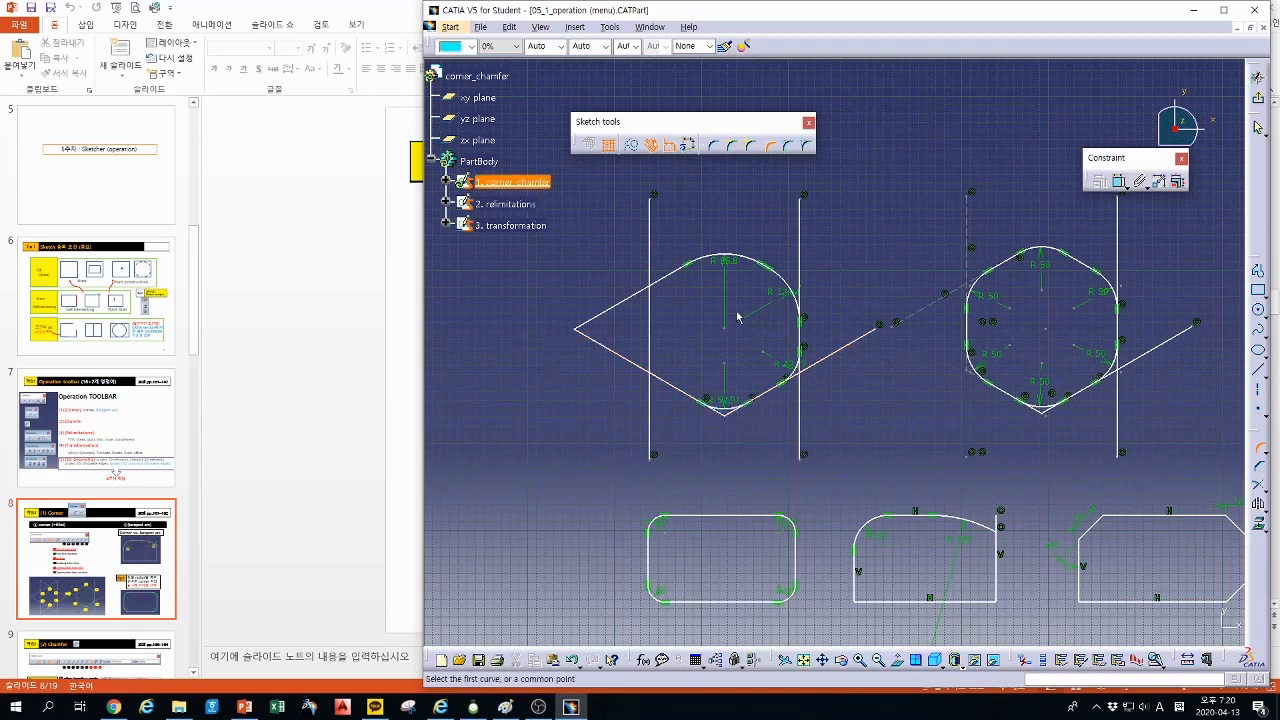
pyautogui.click(787, 147)
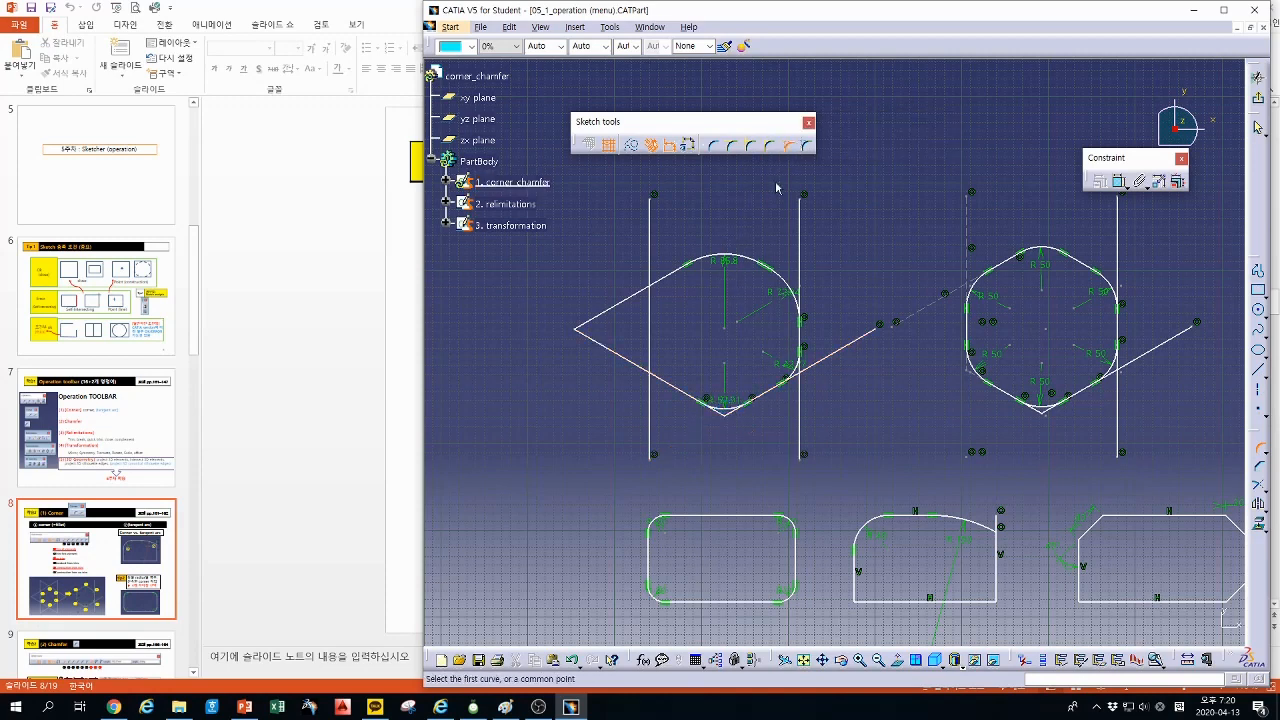
pyautogui.click(653, 369)
pyautogui.click(662, 375)
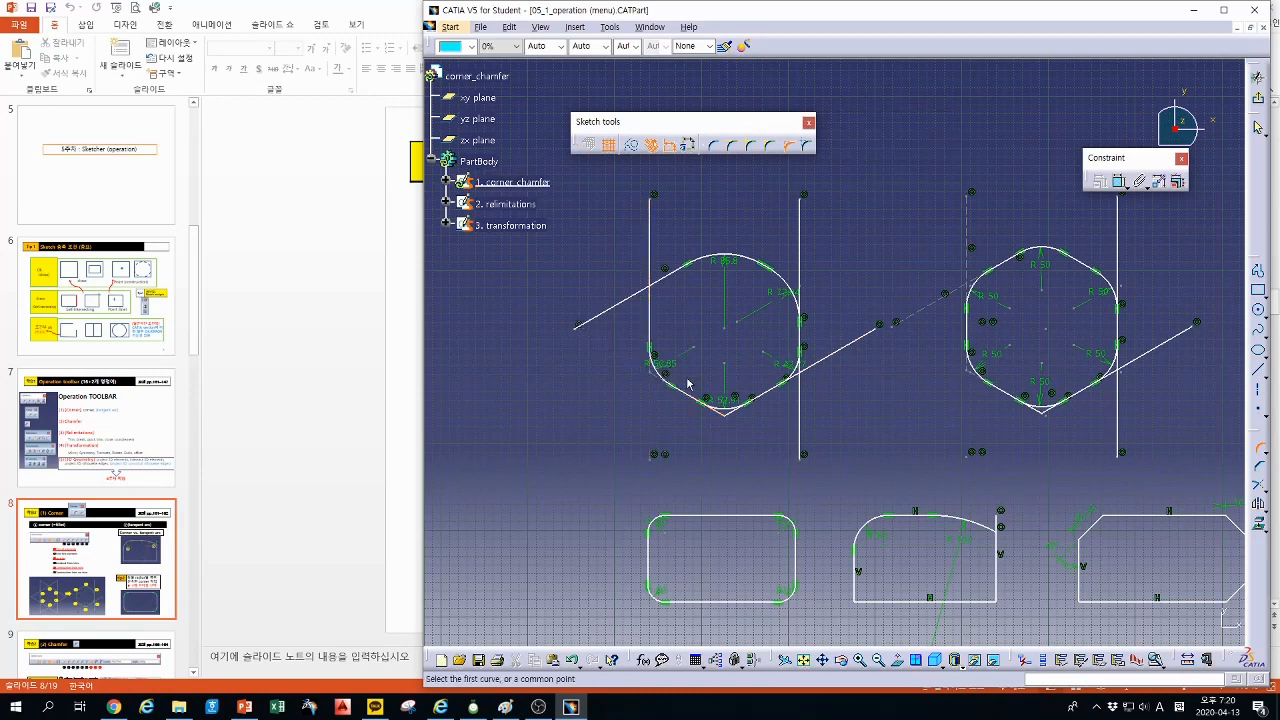
# Step: Round the star's upper-left crossing with a Construction Lines No Trim Corner of about 47 mm radius and end the command
pyautogui.click(806, 147)
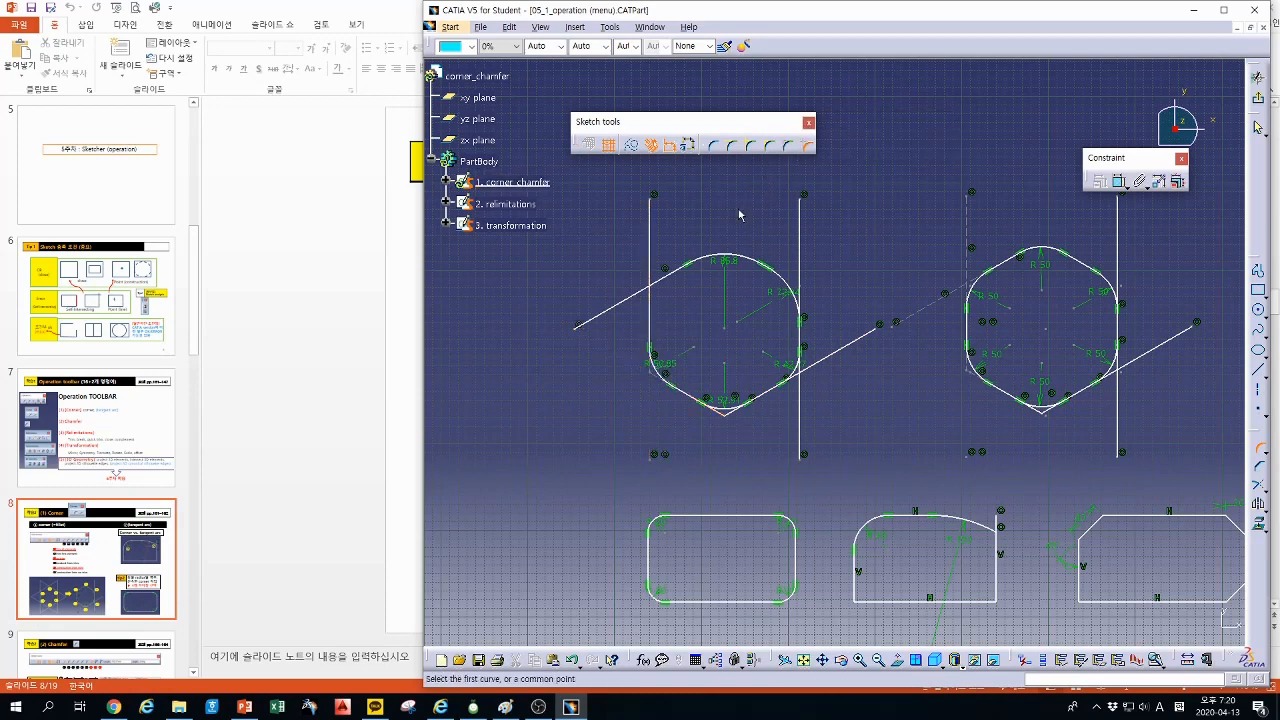
pyautogui.click(663, 296)
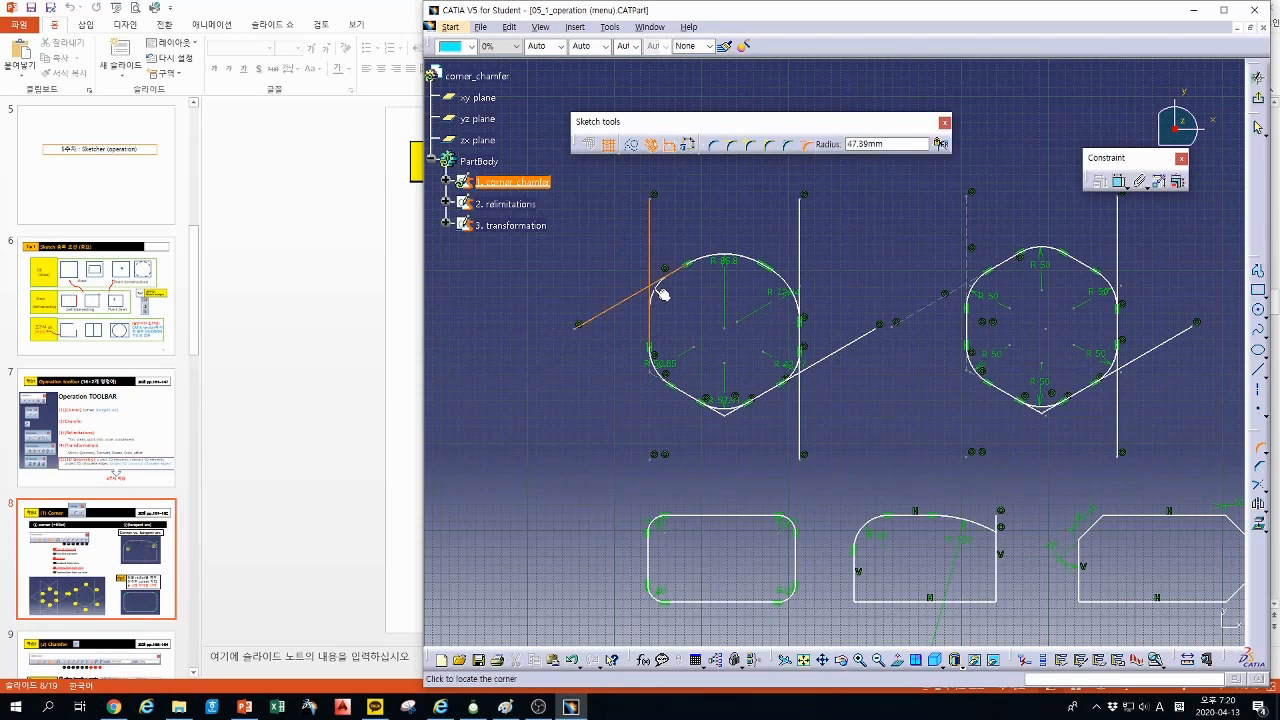
pyautogui.click(672, 313)
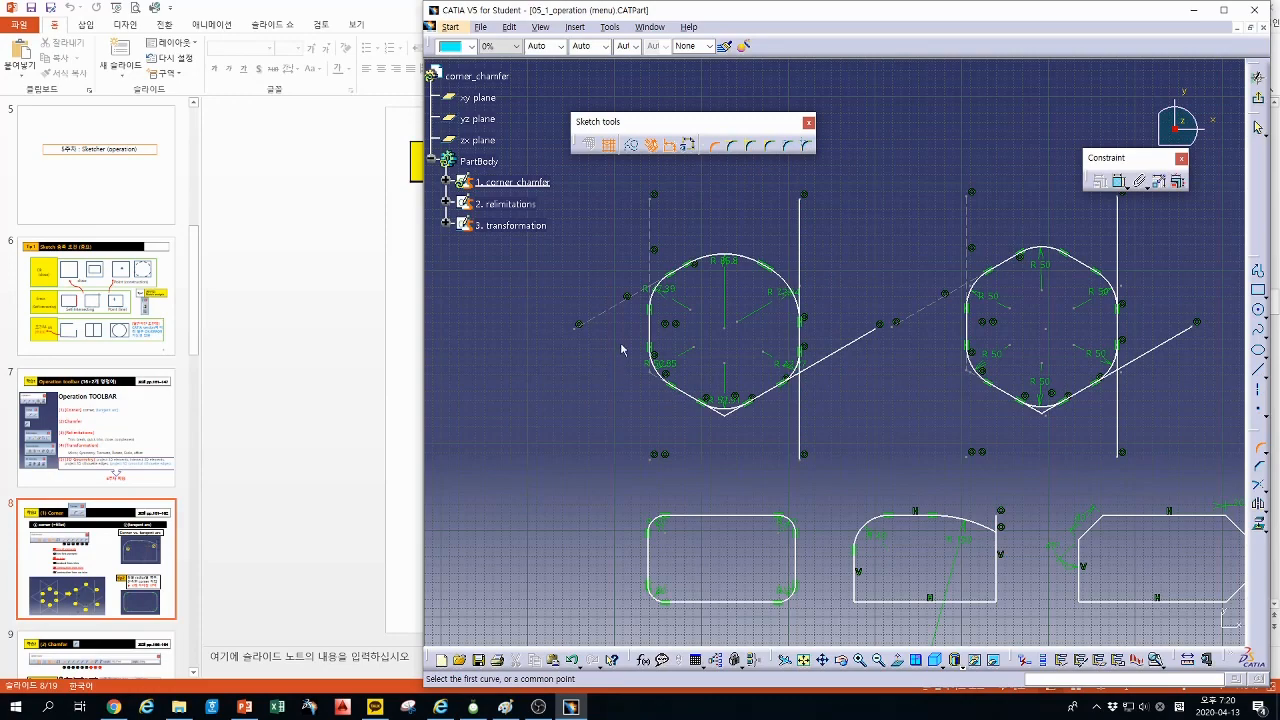
pyautogui.moveTo(658, 397)
pyautogui.mouseDown(button='middle')
pyautogui.moveTo(569, 380)
pyautogui.moveTo(916, 350)
pyautogui.mouseUp(button='middle')
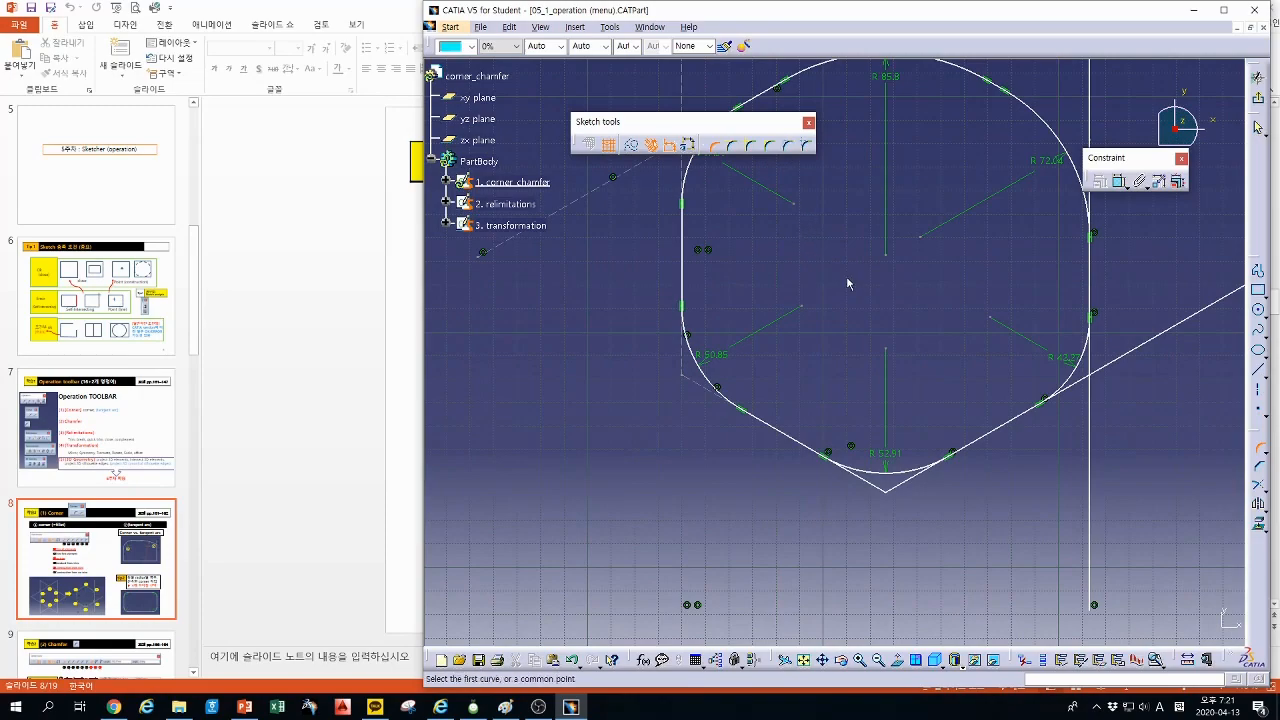
pyautogui.moveTo(848, 283)
pyautogui.mouseDown(button='middle')
pyautogui.moveTo(815, 404)
pyautogui.moveTo(695, 372)
pyautogui.moveTo(735, 392)
pyautogui.moveTo(744, 316)
pyautogui.moveTo(705, 275)
pyautogui.mouseUp(button='middle')
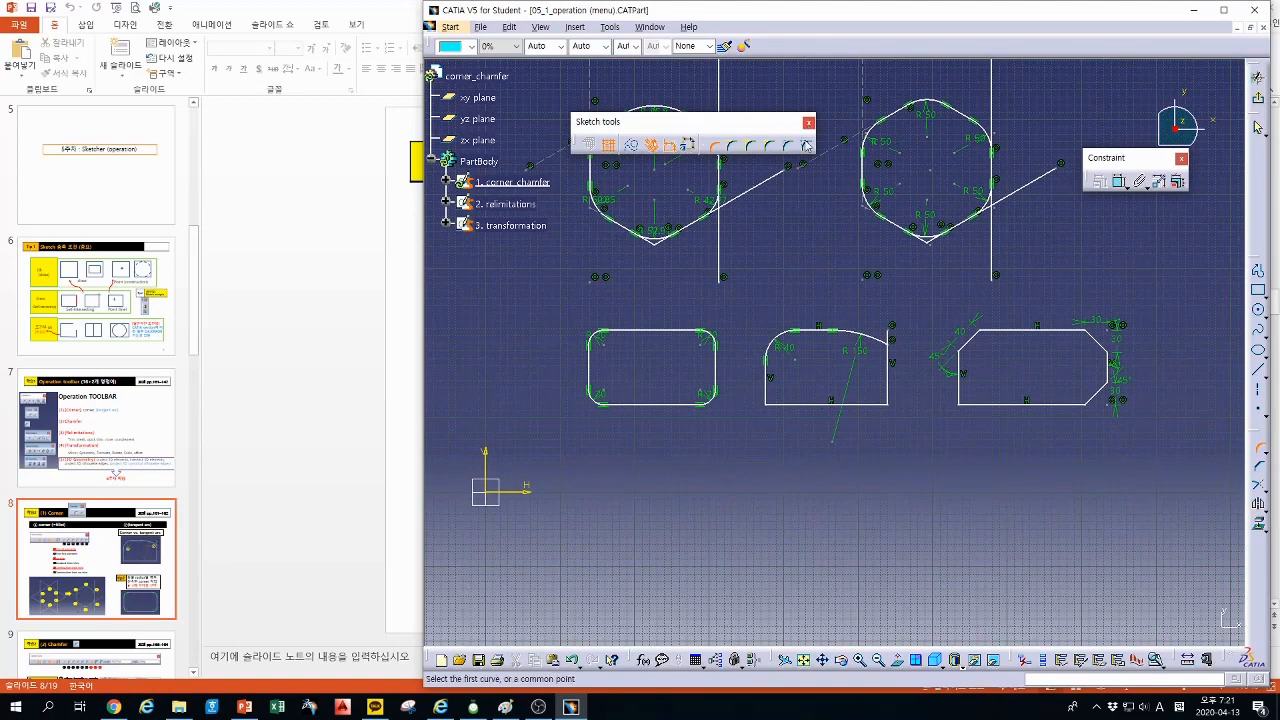
pyautogui.press('Escape')
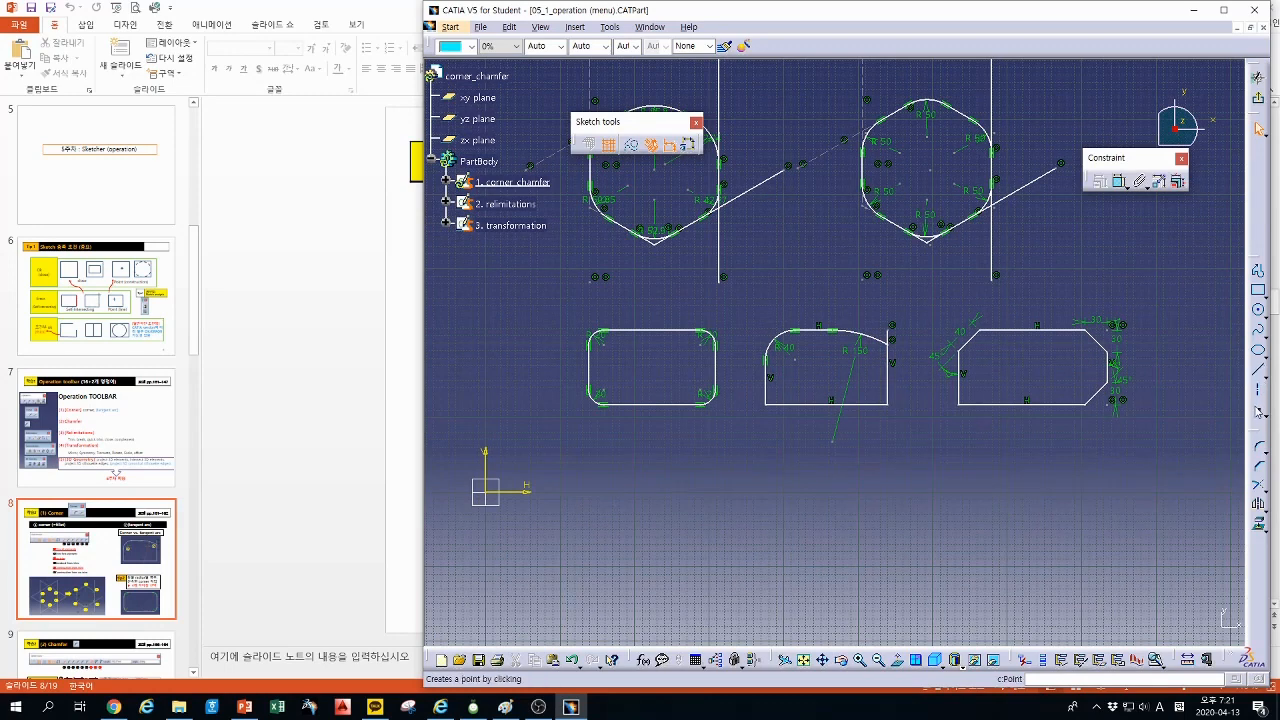
# Step: Connect the middle profile's bottom line and right vertical line with a Tangent Arc of about 182 mm radius, trimming the bottom line
pyautogui.click(1266, 467)
pyautogui.click(1268, 467)
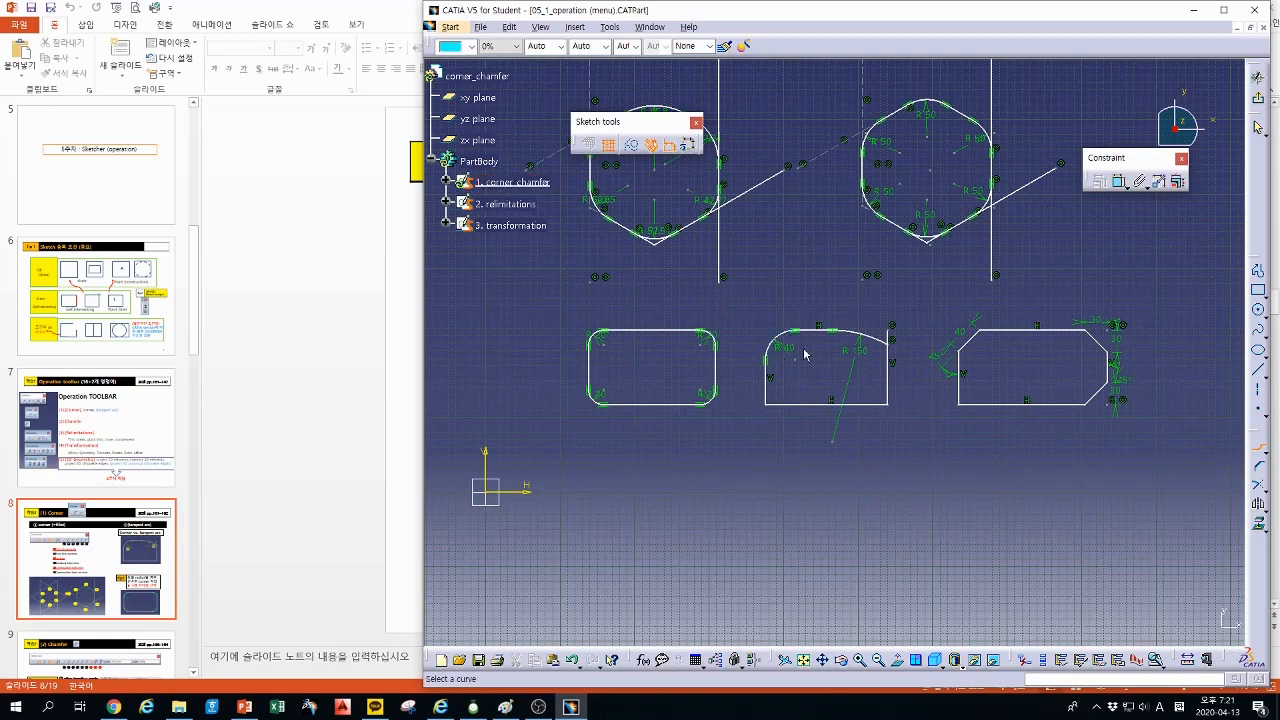
pyautogui.click(853, 405)
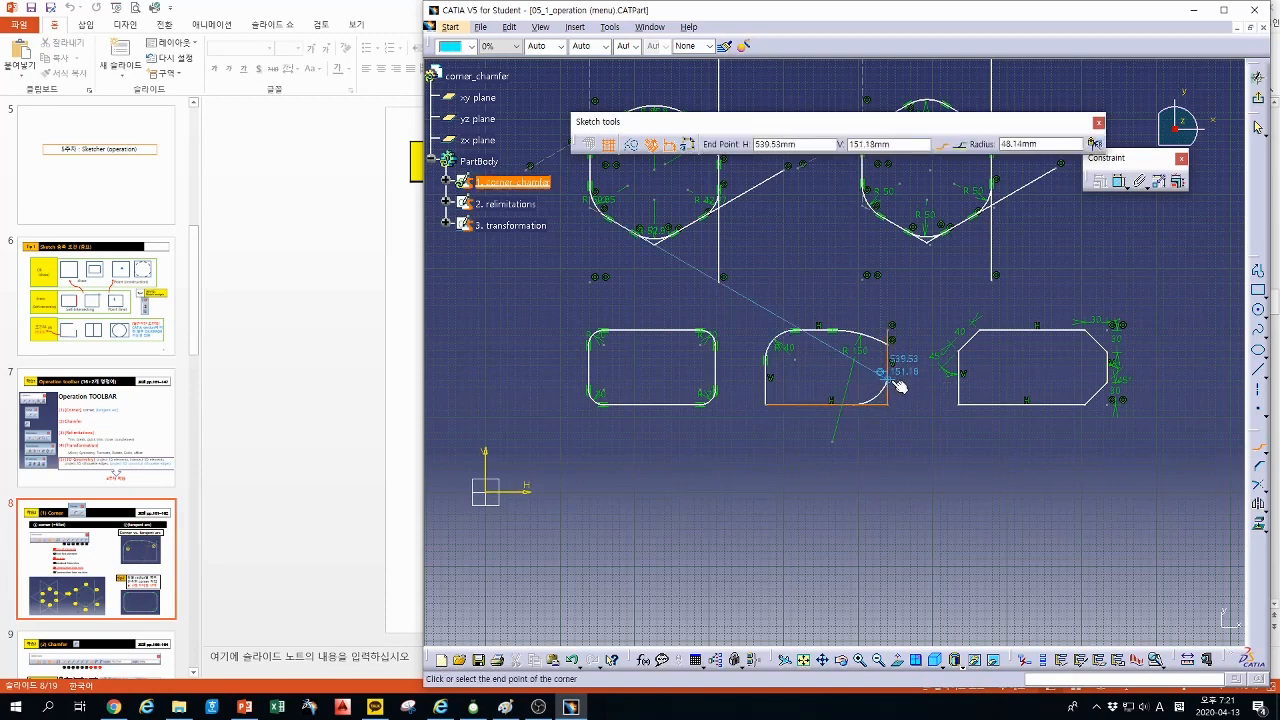
pyautogui.click(896, 382)
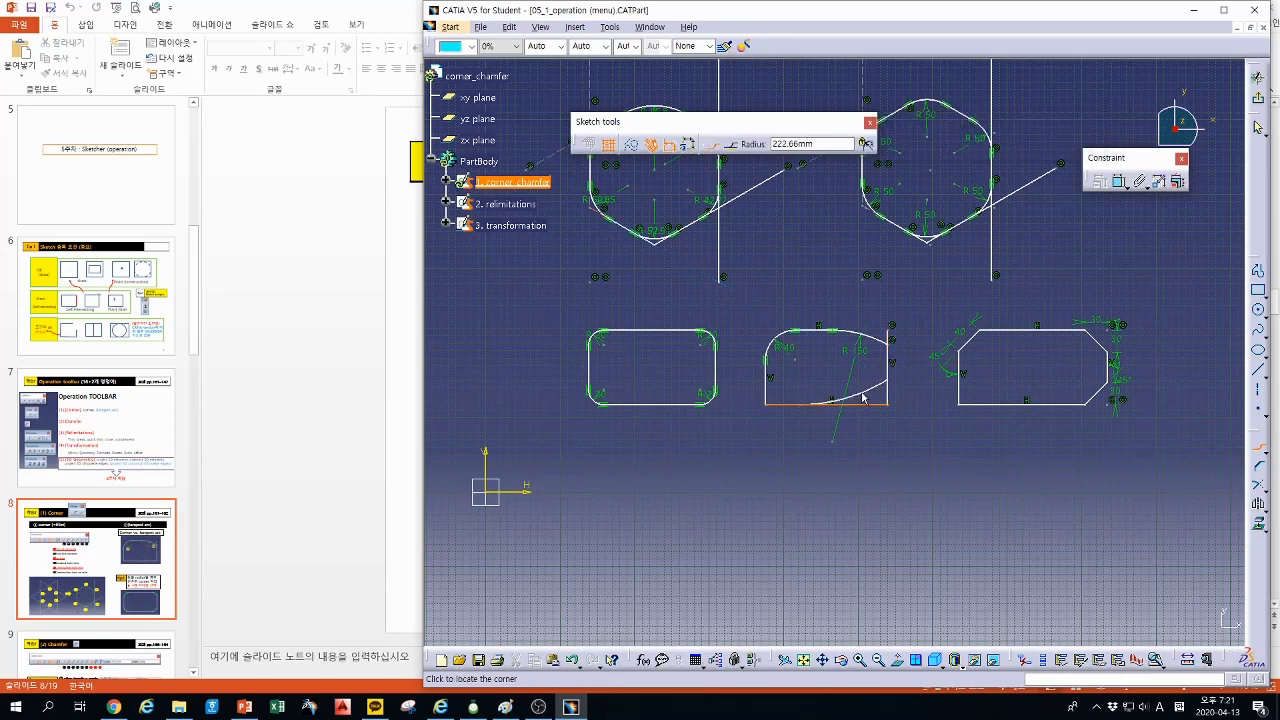
pyautogui.click(805, 404)
pyautogui.click(895, 433)
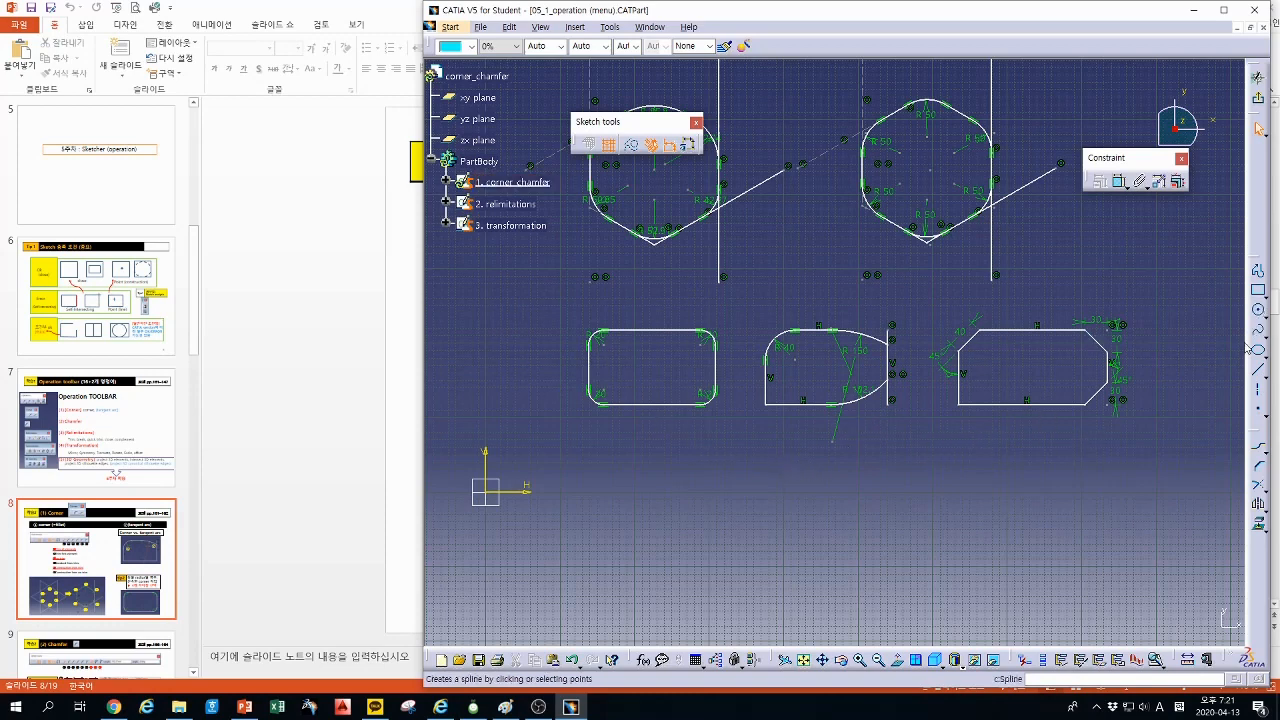
# Step: Draw a horizontal rectangle in the empty area below the rounded profiles
pyautogui.click(1258, 290)
pyautogui.click(649, 462)
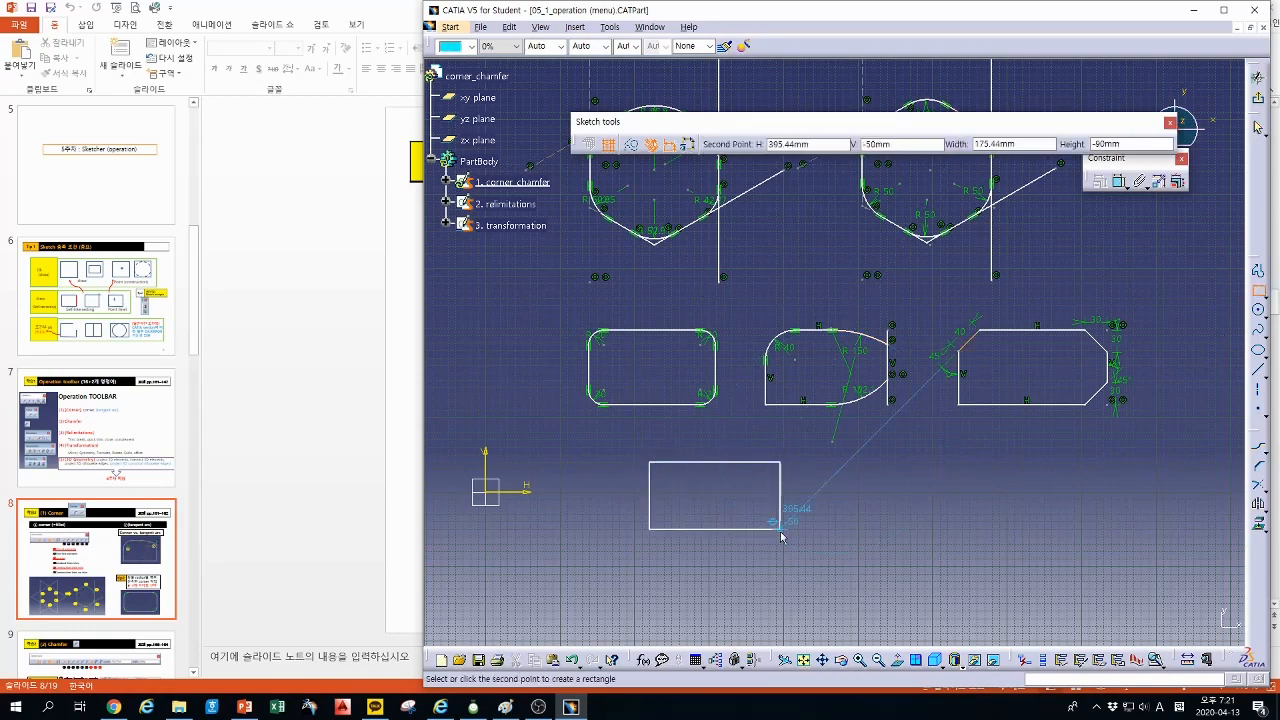
pyautogui.click(799, 551)
# Step: Round the lower rectangle's upper-right and lower-right corners individually with Corner, trimming all elements
pyautogui.moveTo(893, 533)
pyautogui.mouseDown(button='middle')
pyautogui.moveTo(894, 512)
pyautogui.moveTo(971, 526)
pyautogui.mouseUp(button='middle')
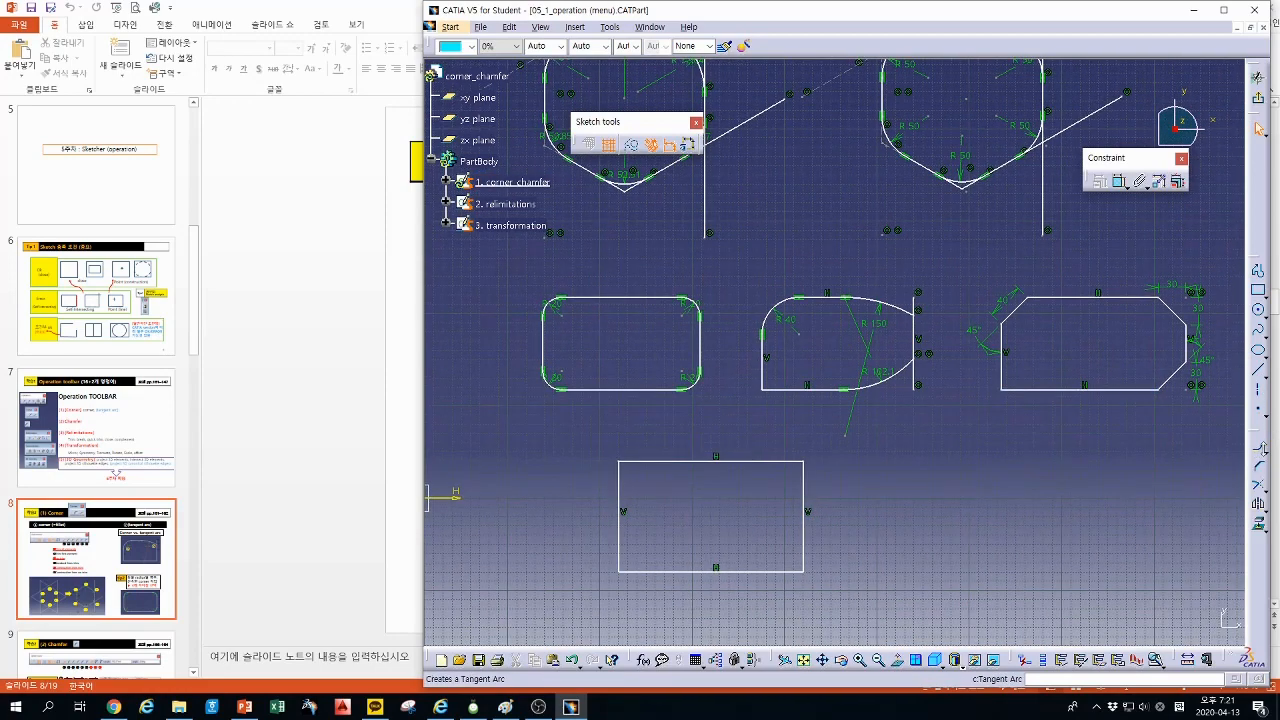
pyautogui.click(1259, 450)
pyautogui.click(1249, 466)
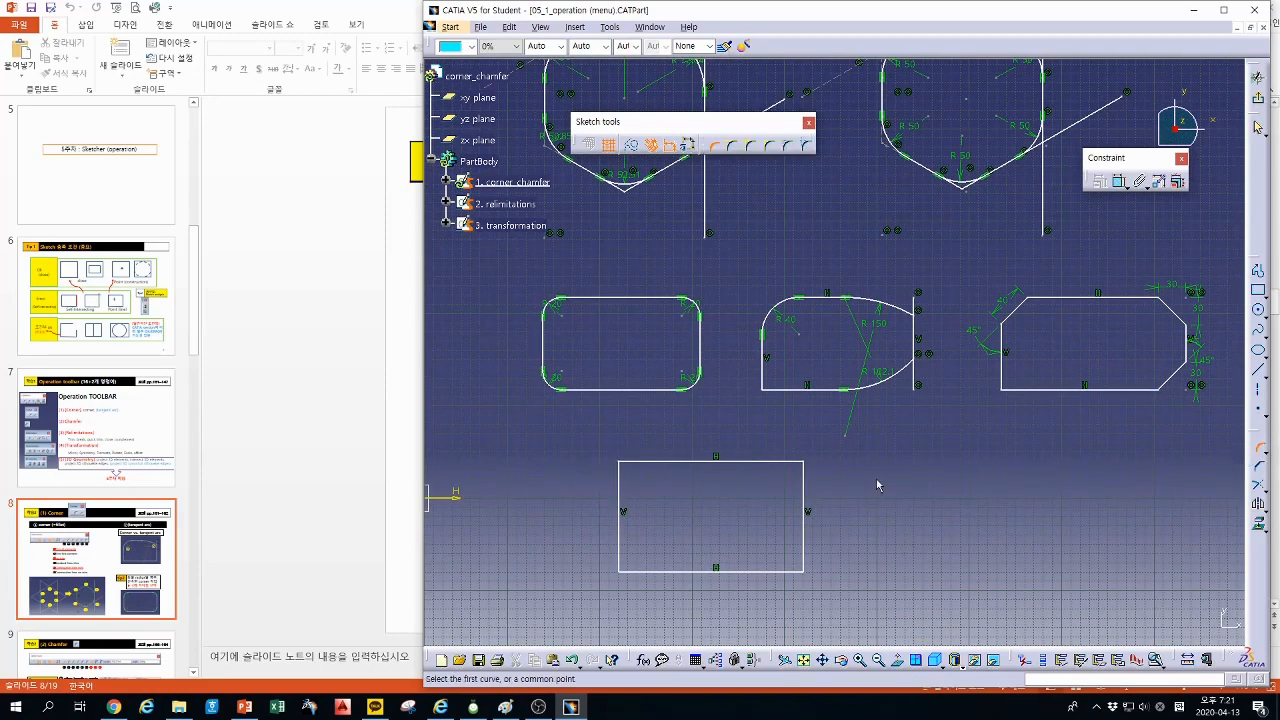
pyautogui.click(797, 466)
pyautogui.click(804, 478)
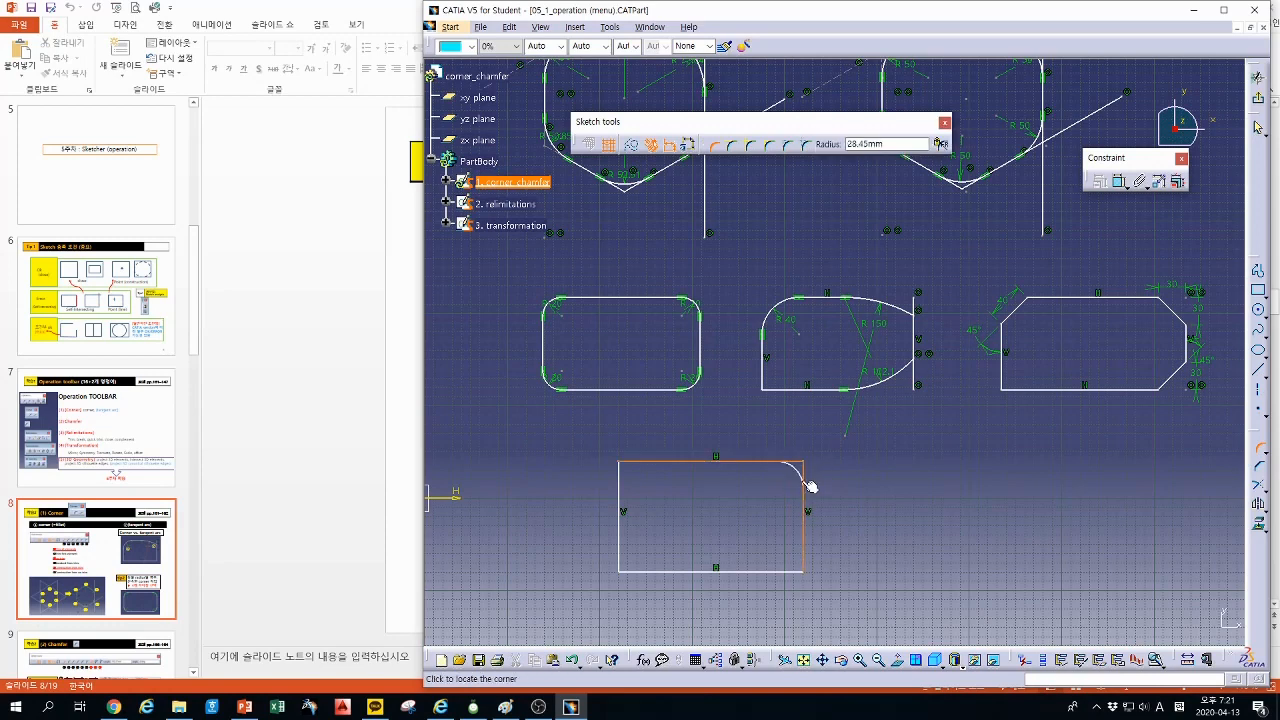
pyautogui.click(800, 480)
pyautogui.click(806, 548)
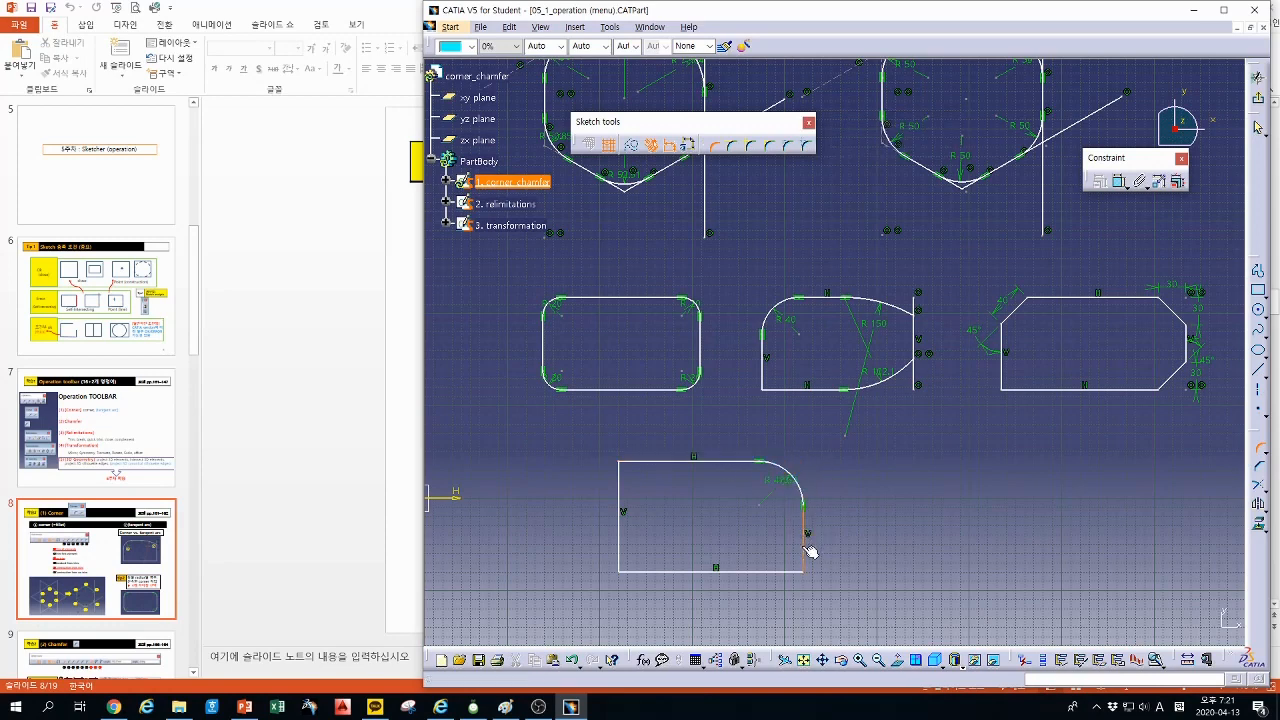
pyautogui.click(794, 572)
pyautogui.click(794, 572)
# Step: Round the rectangle's lower-left corner and its upper-left corner, the latter with a radius of about 44 mm
pyautogui.click(663, 571)
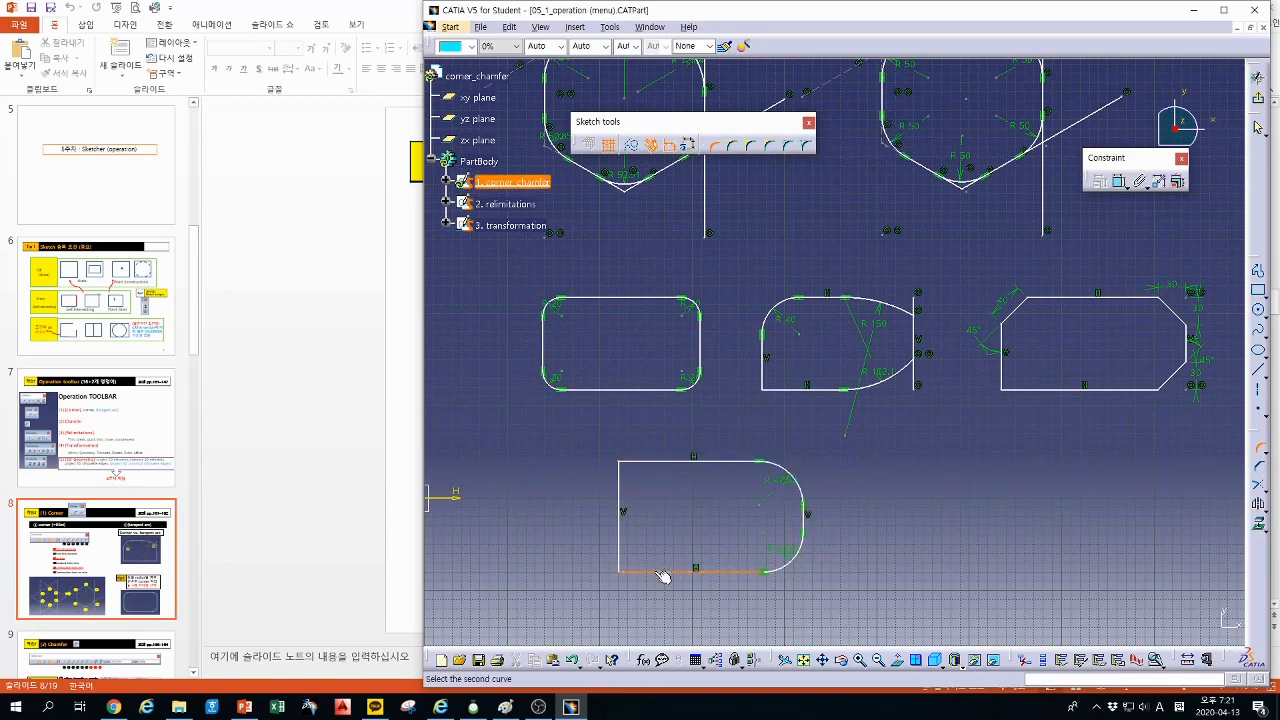
pyautogui.click(628, 557)
pyautogui.click(642, 561)
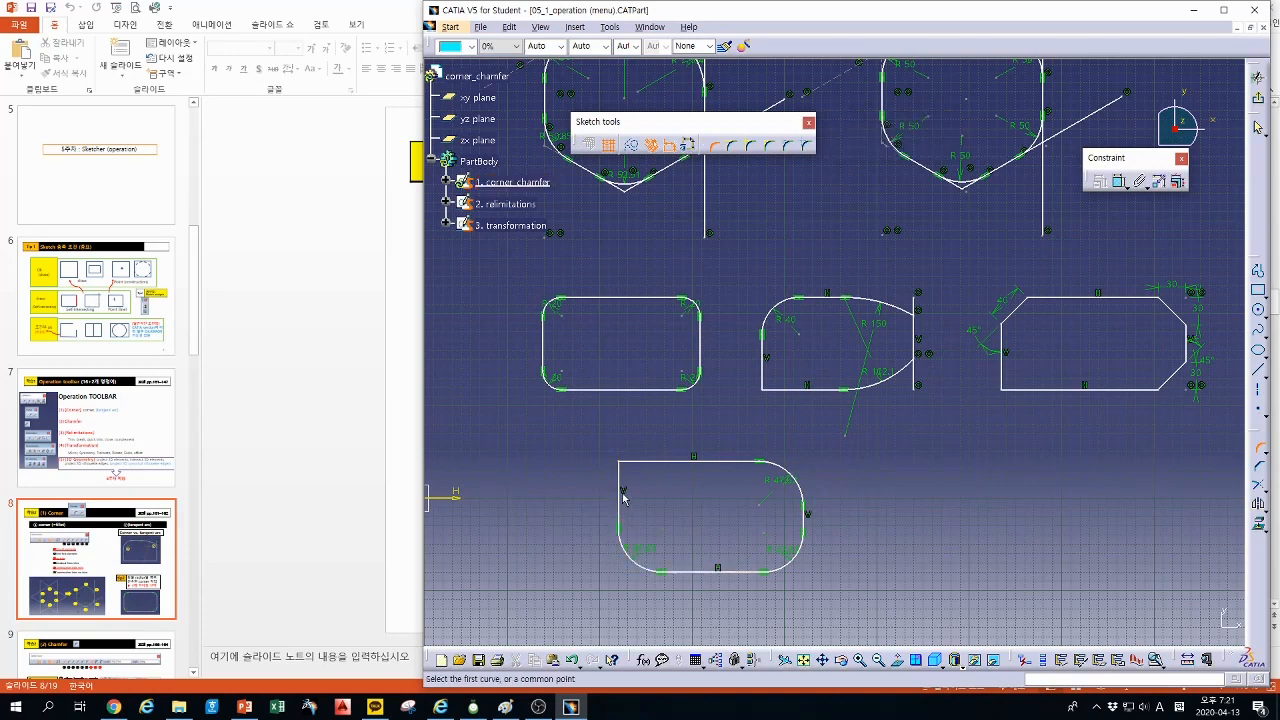
pyautogui.click(619, 484)
pyautogui.click(645, 463)
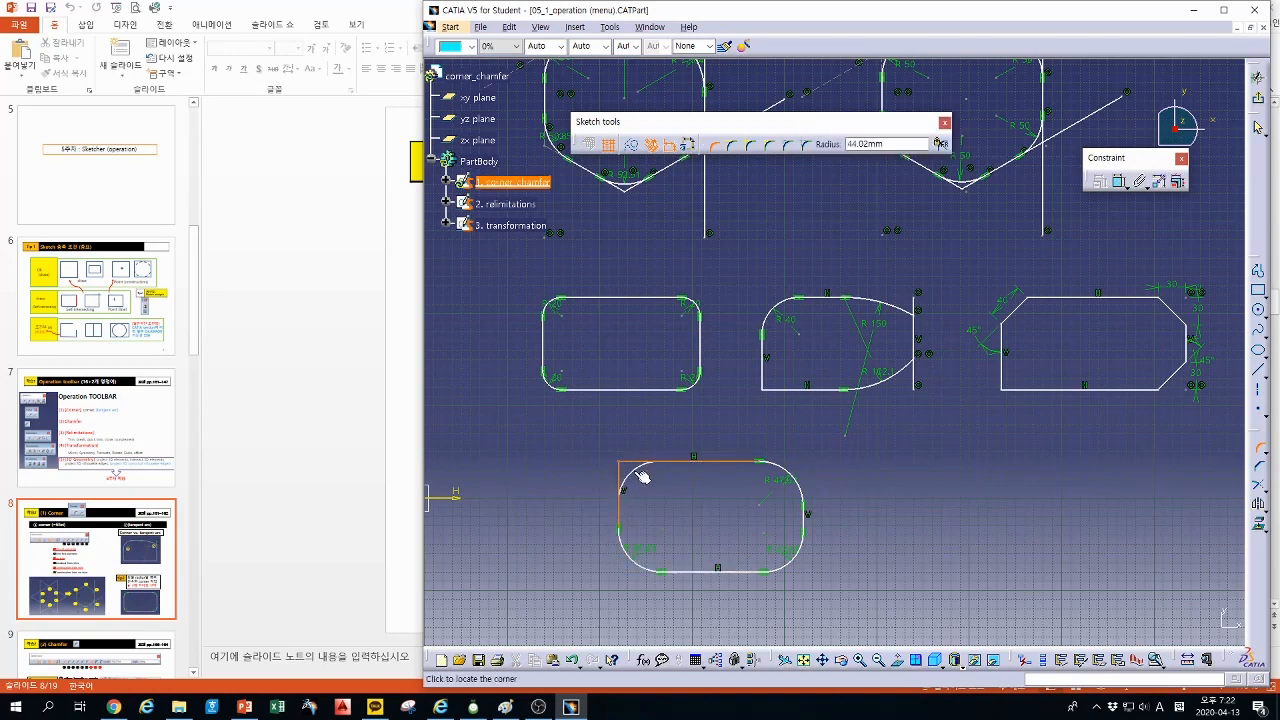
pyautogui.click(646, 477)
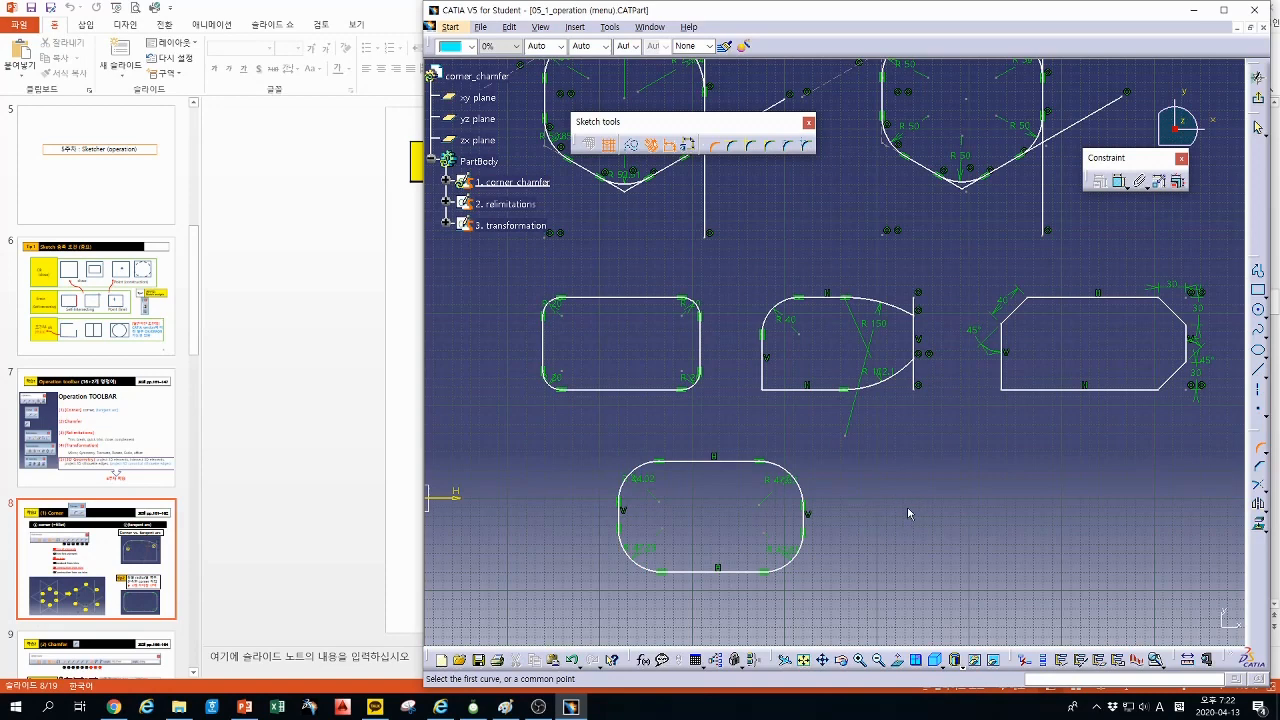
# Step: End the Corner command and undo all four rounded corners of the lower rectangle
pyautogui.press('Escape')
pyautogui.hotkey('ctrl', 'z')
pyautogui.hotkey('ctrl', 'z')
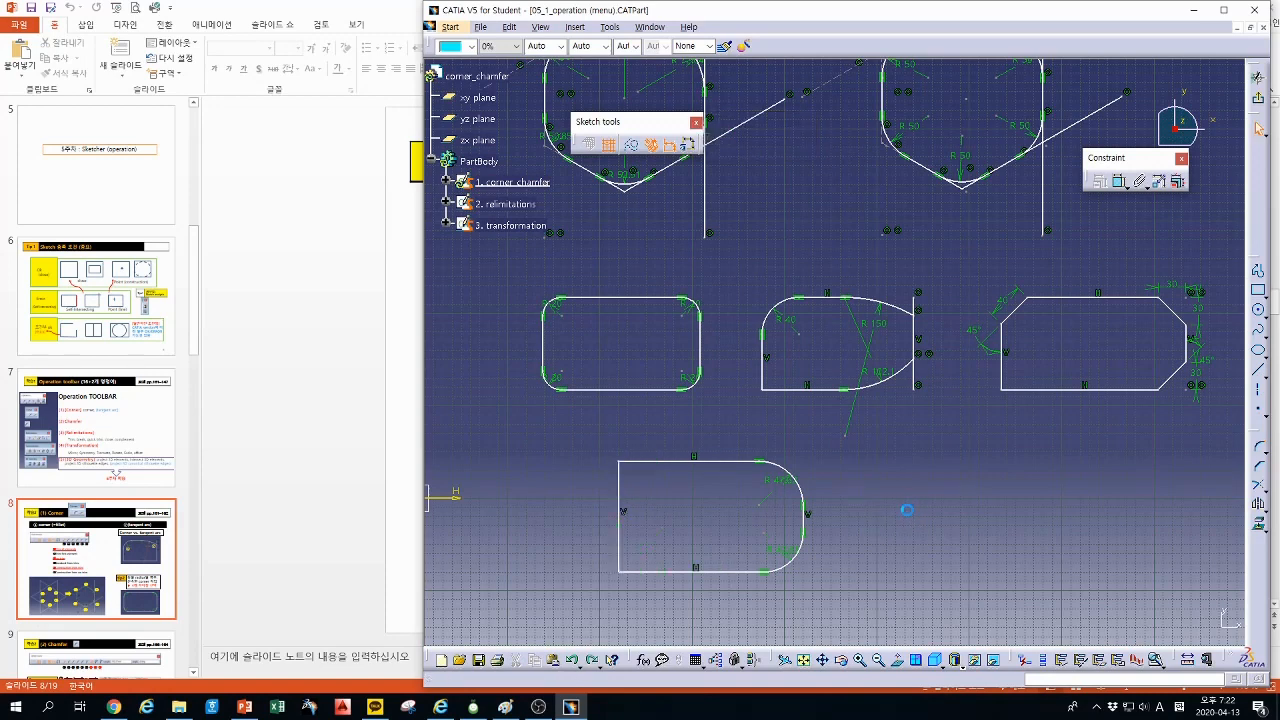
pyautogui.hotkey('ctrl', 'z')
pyautogui.hotkey('ctrl', 'z')
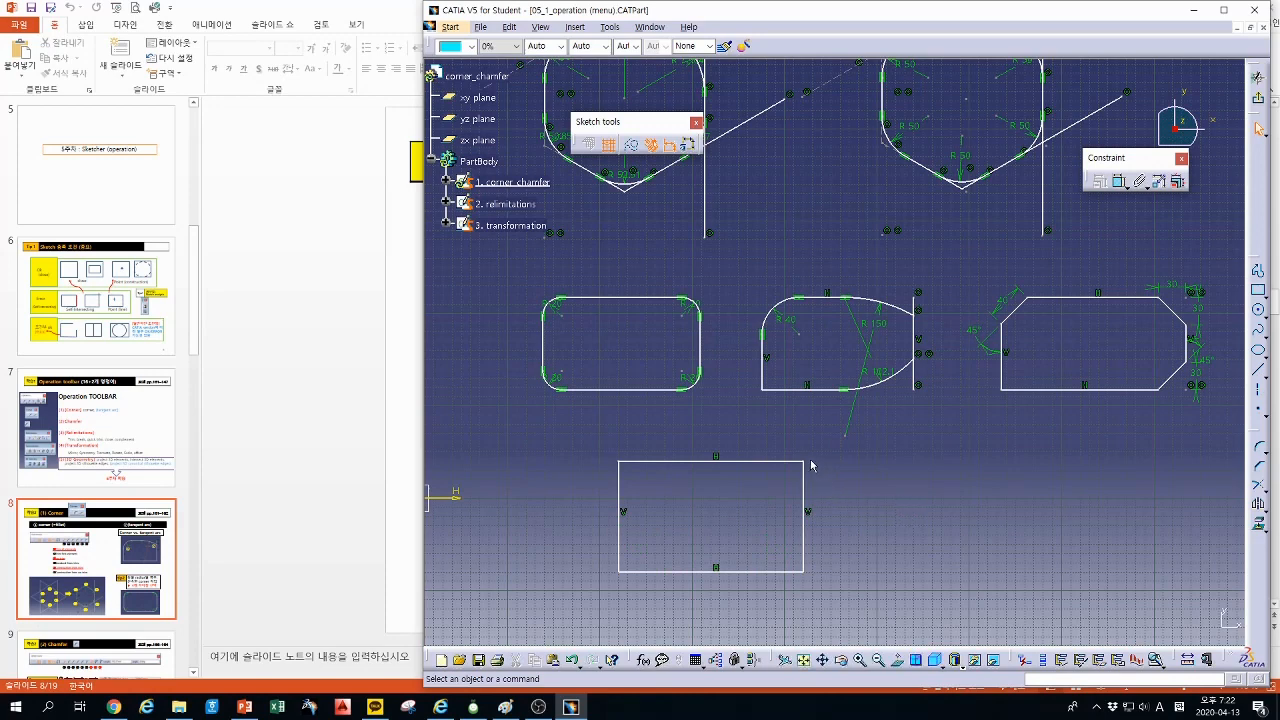
# Step: Select the rectangle's four corner points together and round them all with a 20 mm Corner radius
pyautogui.click(805, 462)
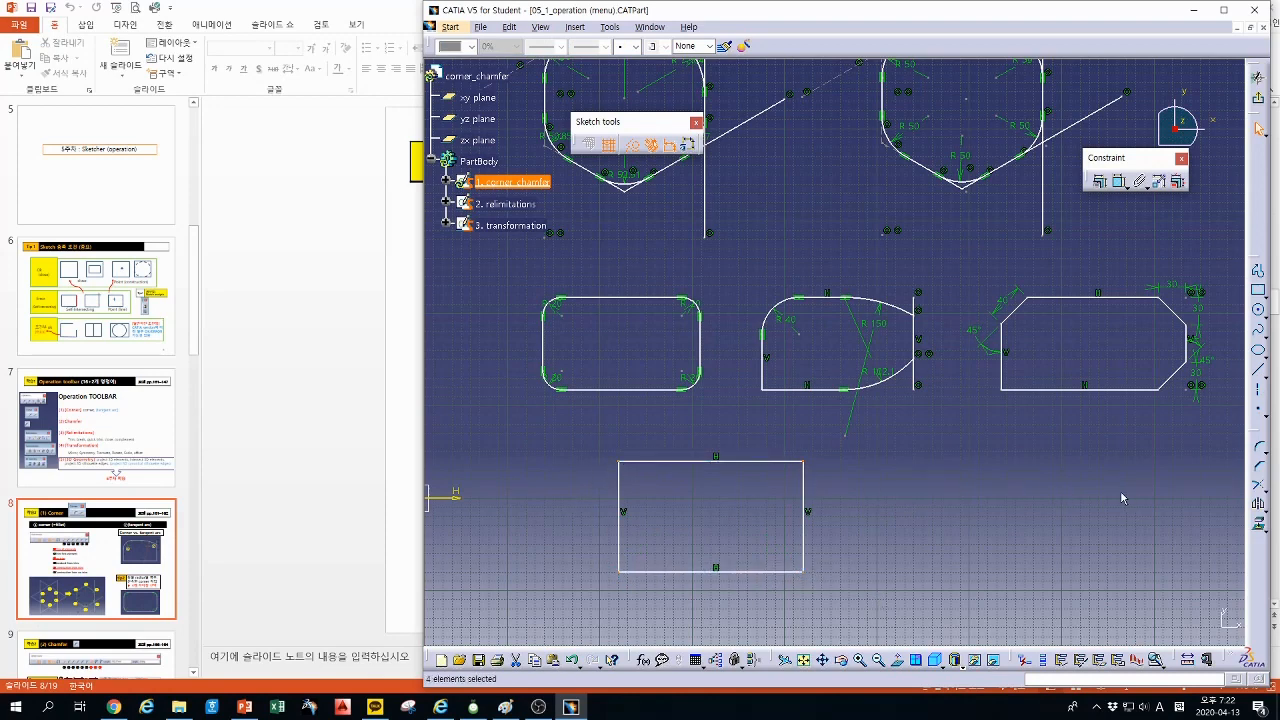
pyautogui.click(1258, 448)
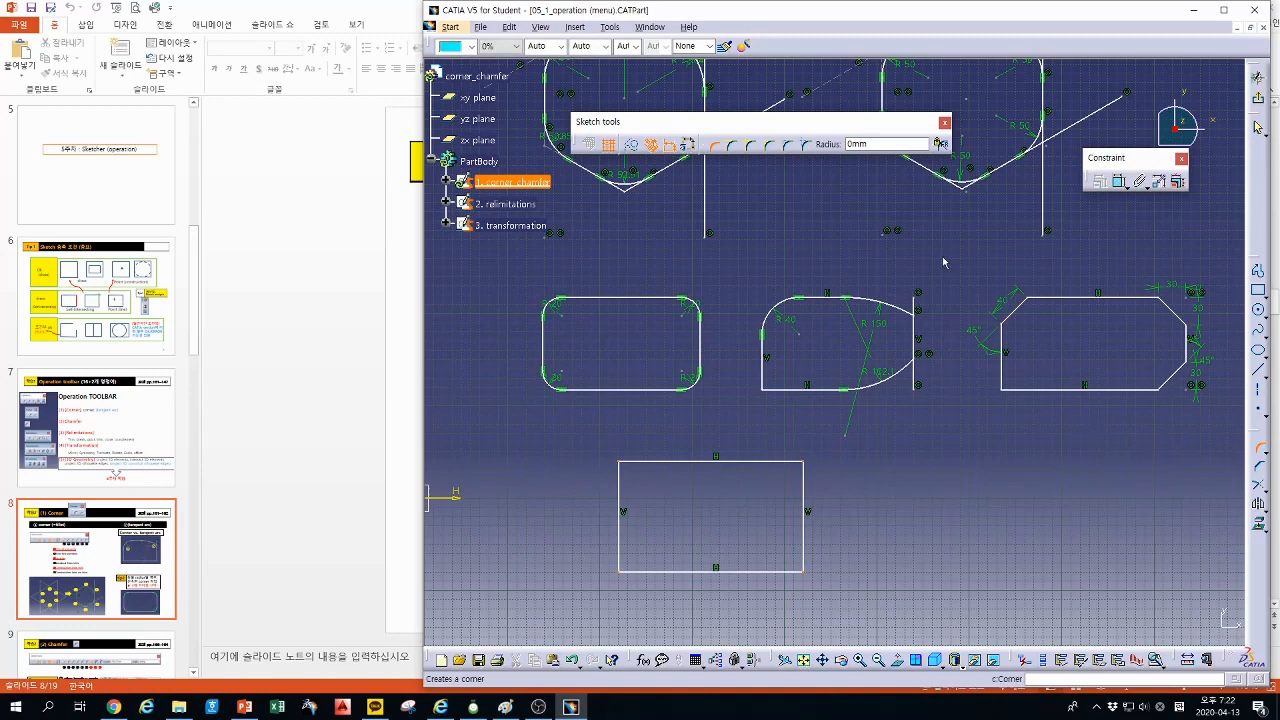
pyautogui.doubleClick(857, 142)
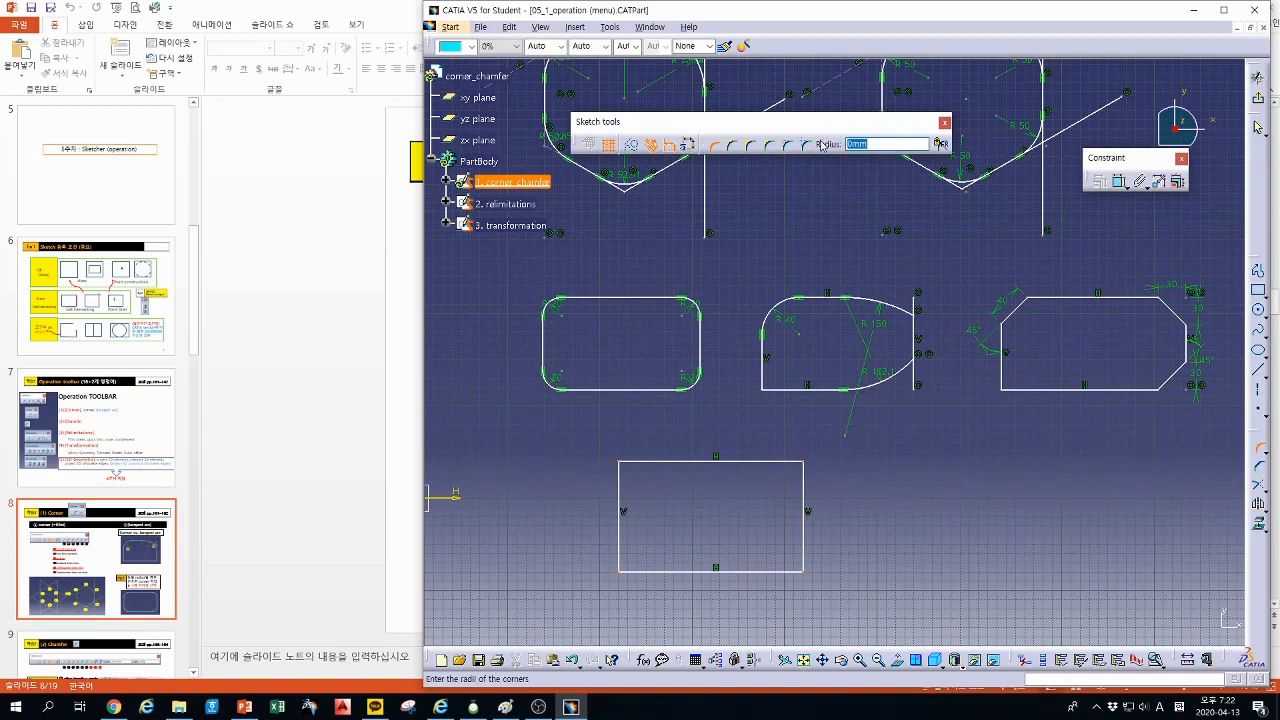
pyautogui.write('20')
pyautogui.press('Return')
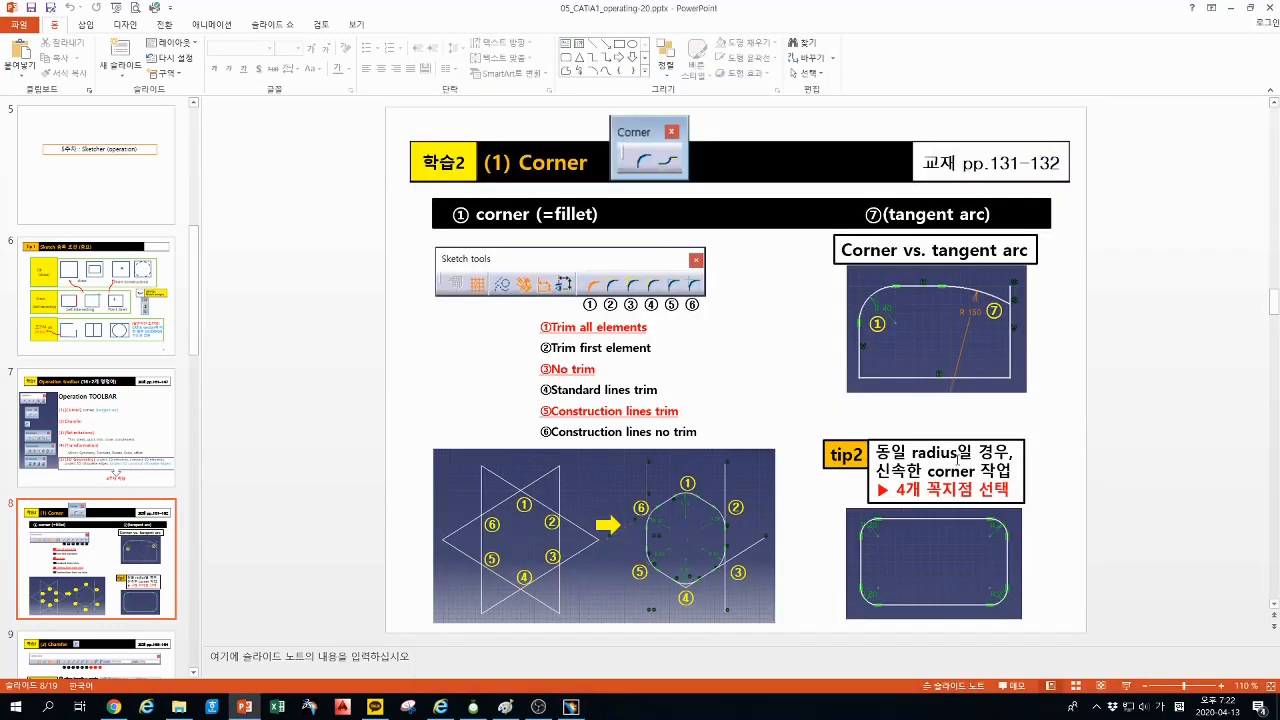
# Step: Switch to the PowerPoint presentation and advance to the Chamfer slide
pyautogui.scroll(-1, 1038, 457)
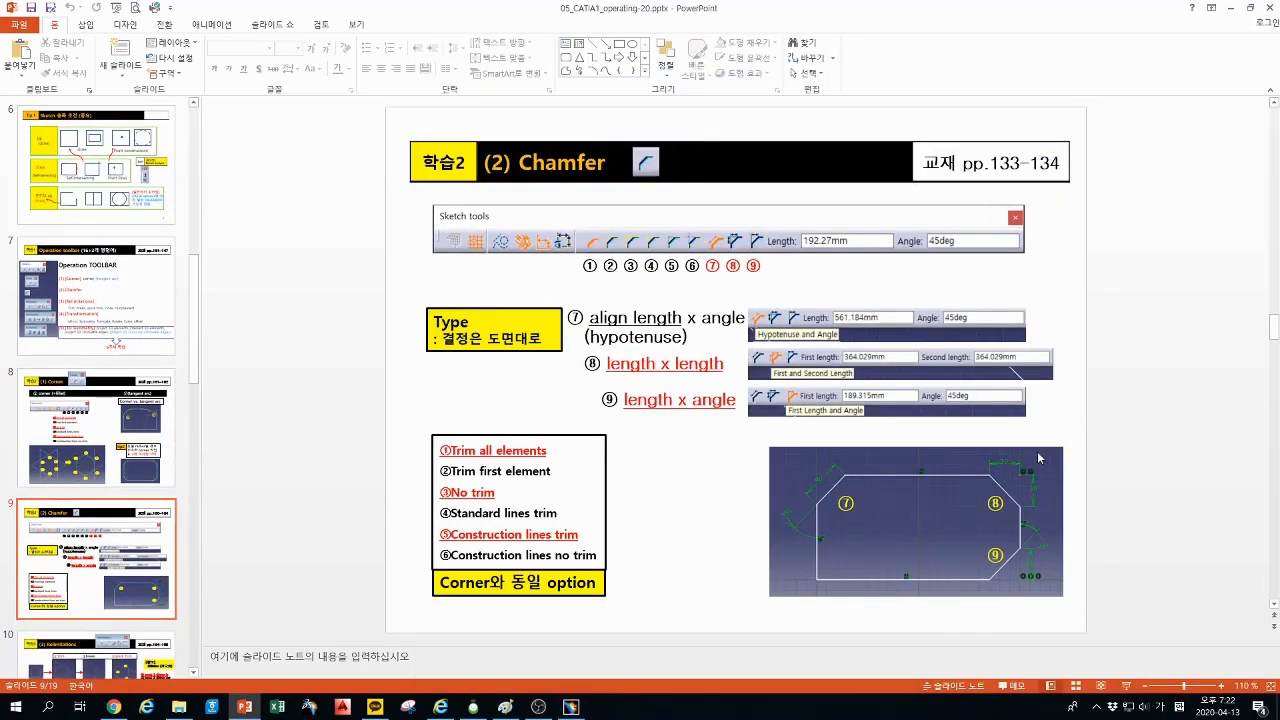
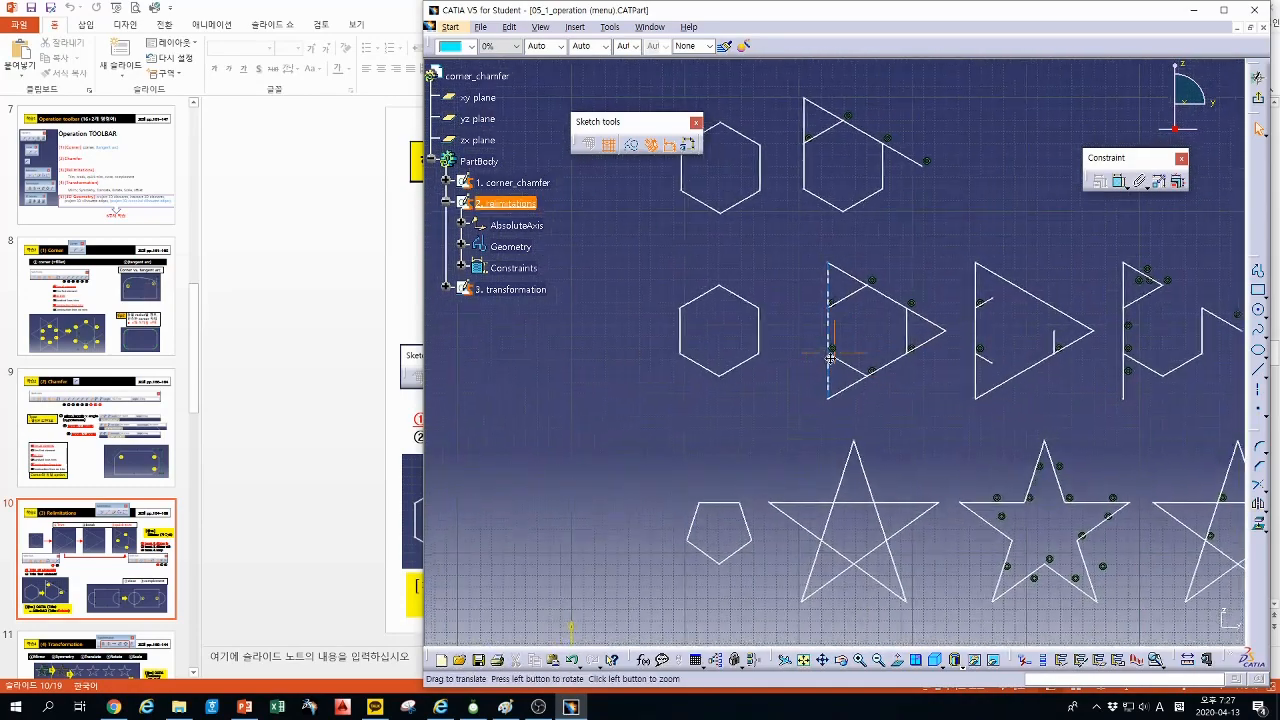
# Step: Undock the Relimitations tools in the CATIA sketch, maximize the window and place them just below the Constraint tools
pyautogui.moveTo(756, 305); pyautogui.dragTo(790, 296, button='middle')
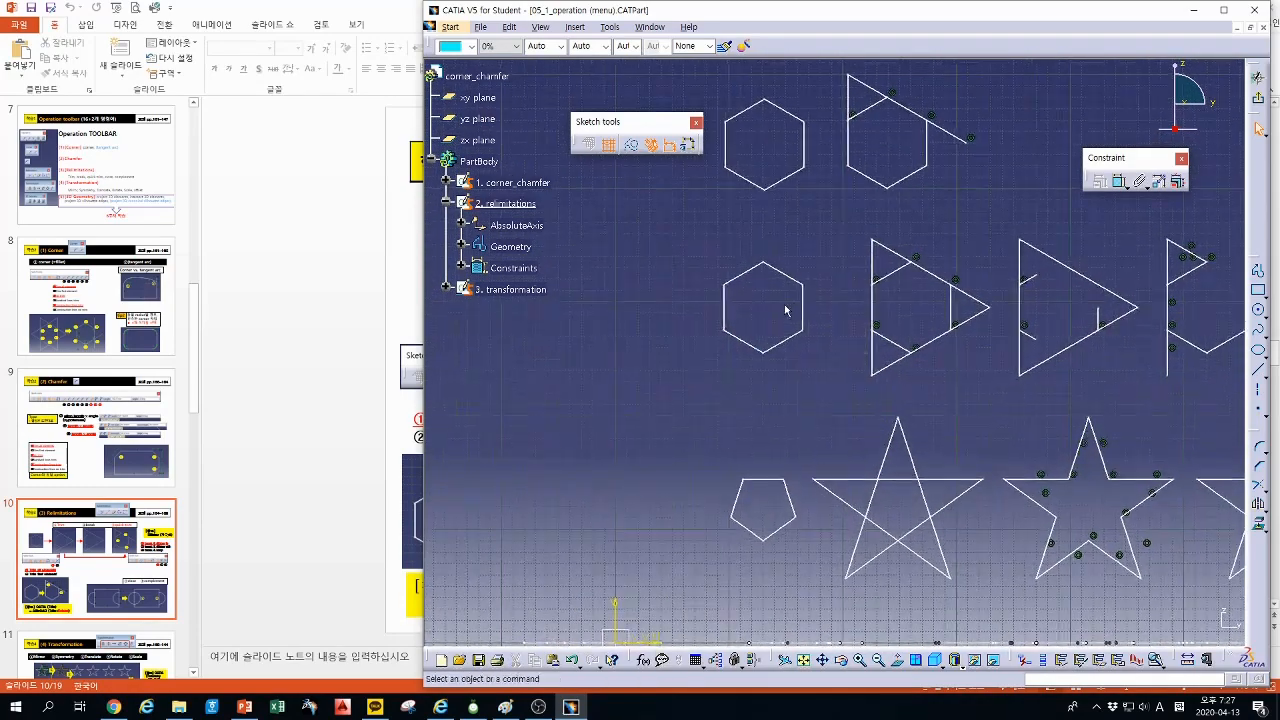
pyautogui.moveTo(912, 307); pyautogui.dragTo(968, 292, button='middle')
pyautogui.moveTo(823, 304); pyautogui.dragTo(886, 300, button='middle')
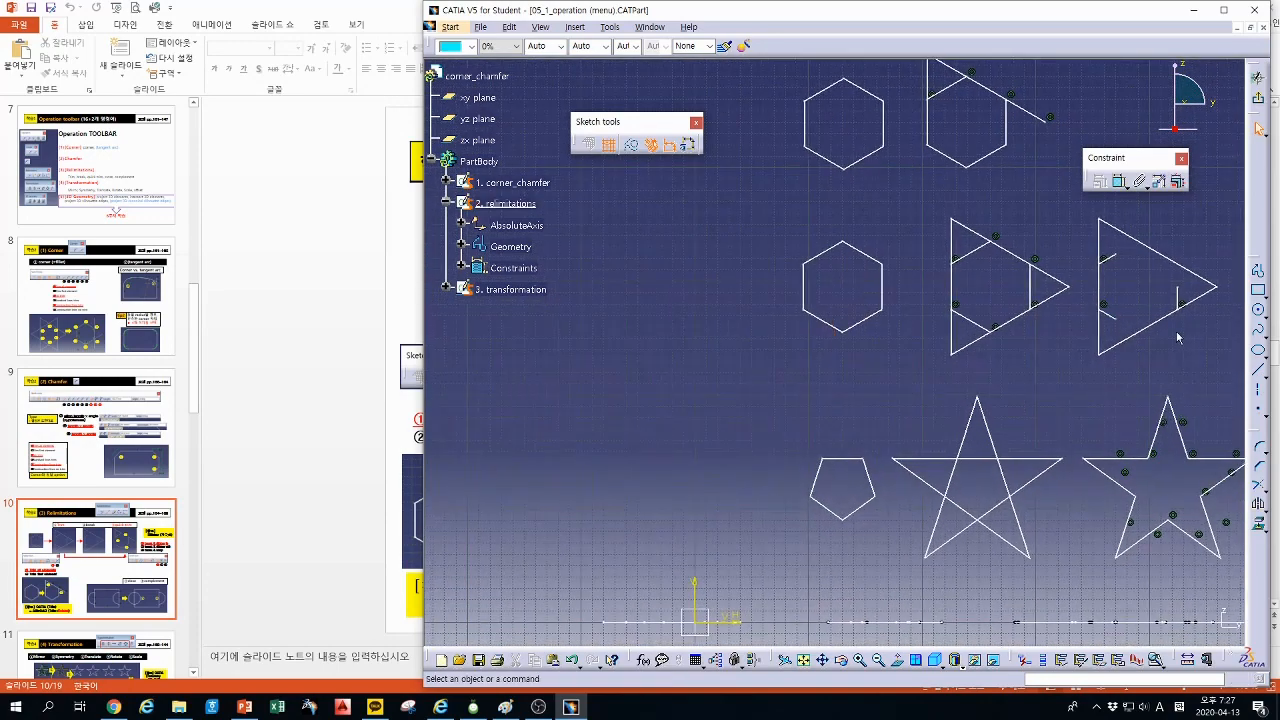
pyautogui.click(1259, 291)
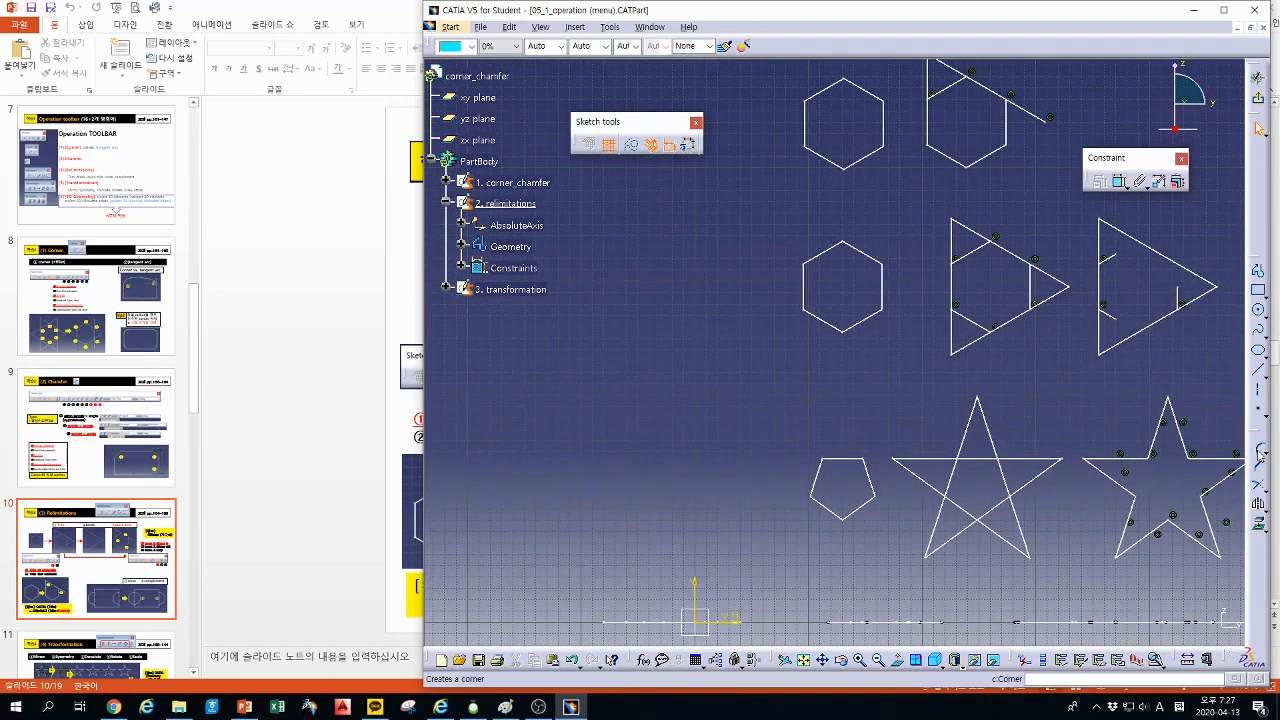
pyautogui.click(1260, 484)
pyautogui.click(1266, 496)
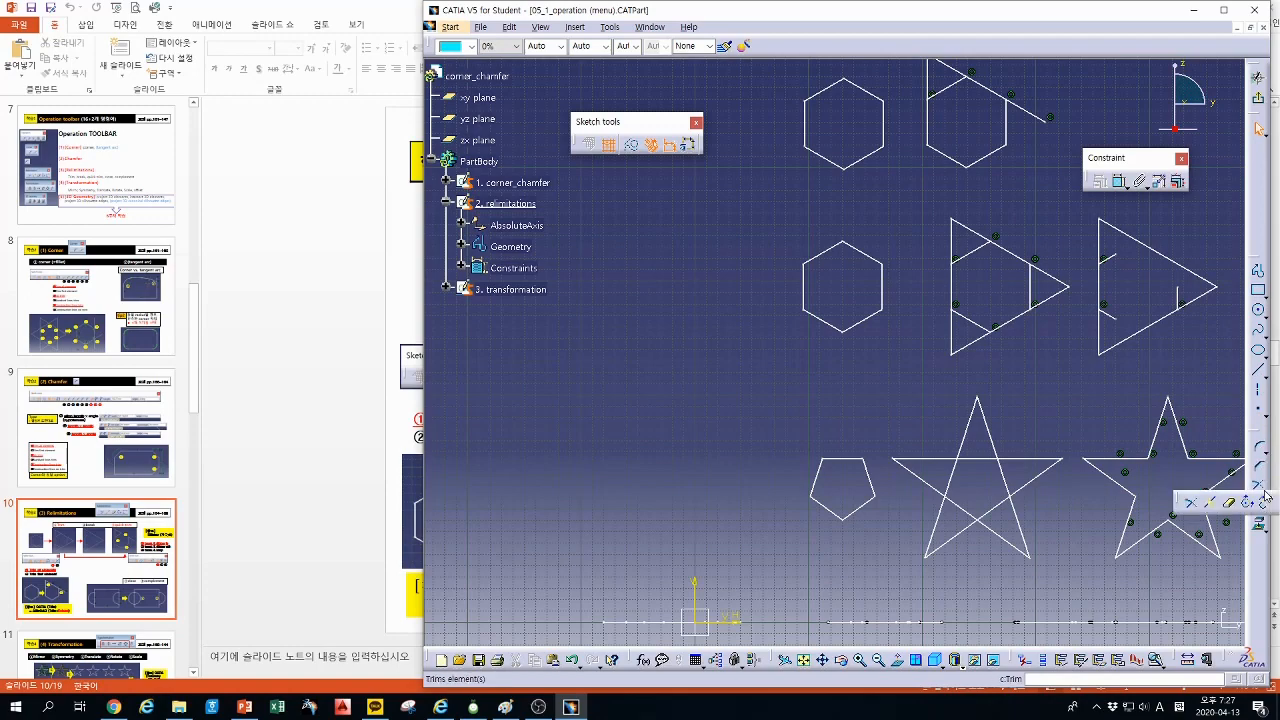
pyautogui.moveTo(1177, 501)
pyautogui.mouseDown()
pyautogui.moveTo(1116, 252)
pyautogui.moveTo(1088, 218)
pyautogui.mouseUp()
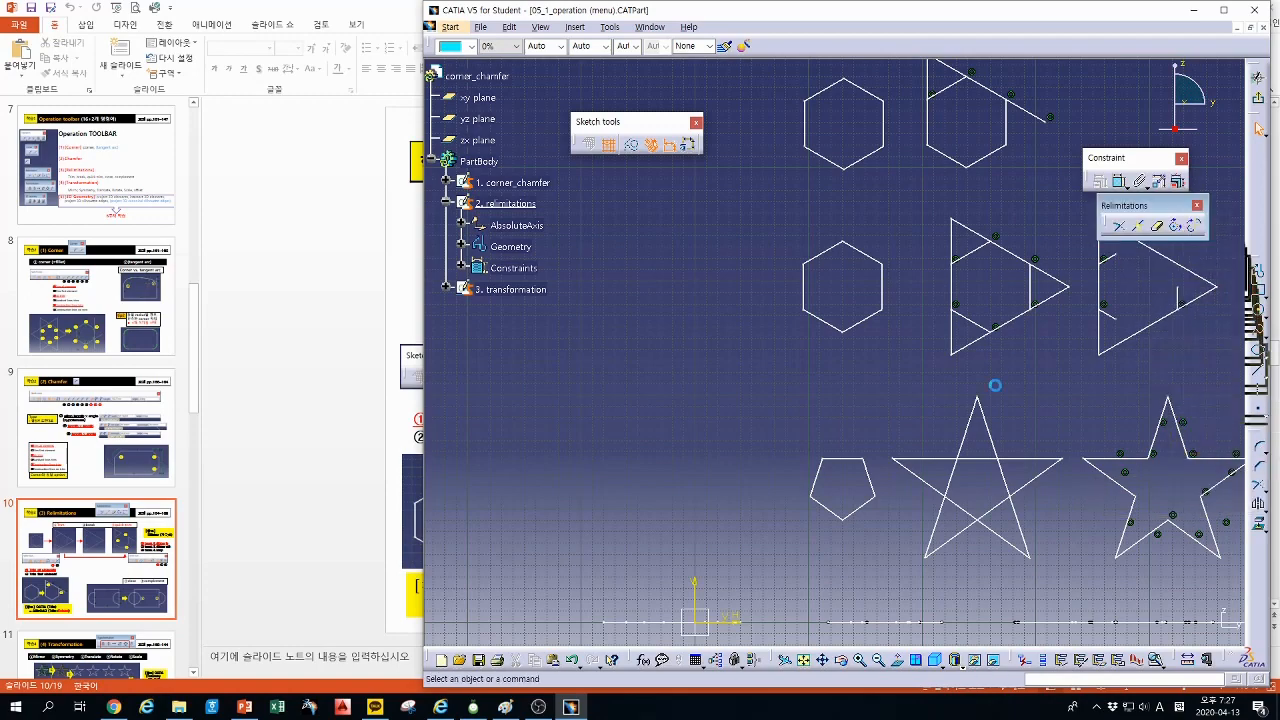
pyautogui.moveTo(990, 382); pyautogui.dragTo(838, 404, button='middle')
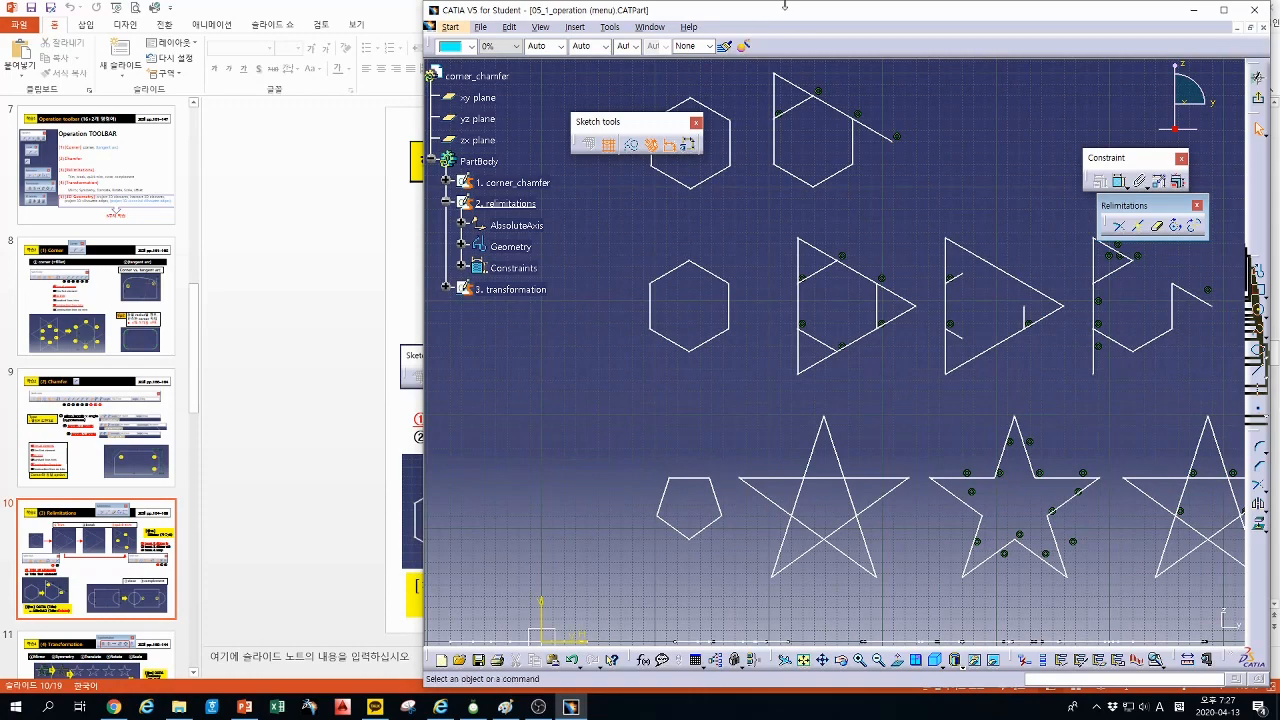
pyautogui.click(1223, 9)
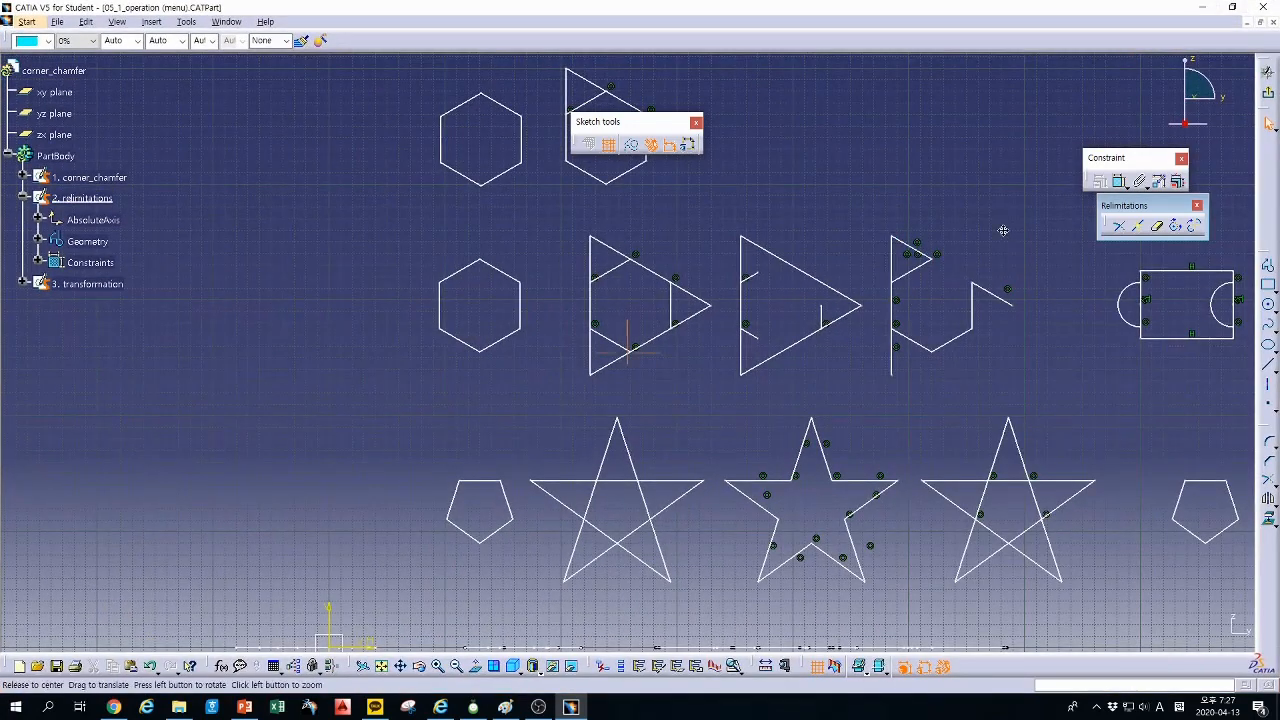
pyautogui.moveTo(1136, 207); pyautogui.dragTo(1123, 220)
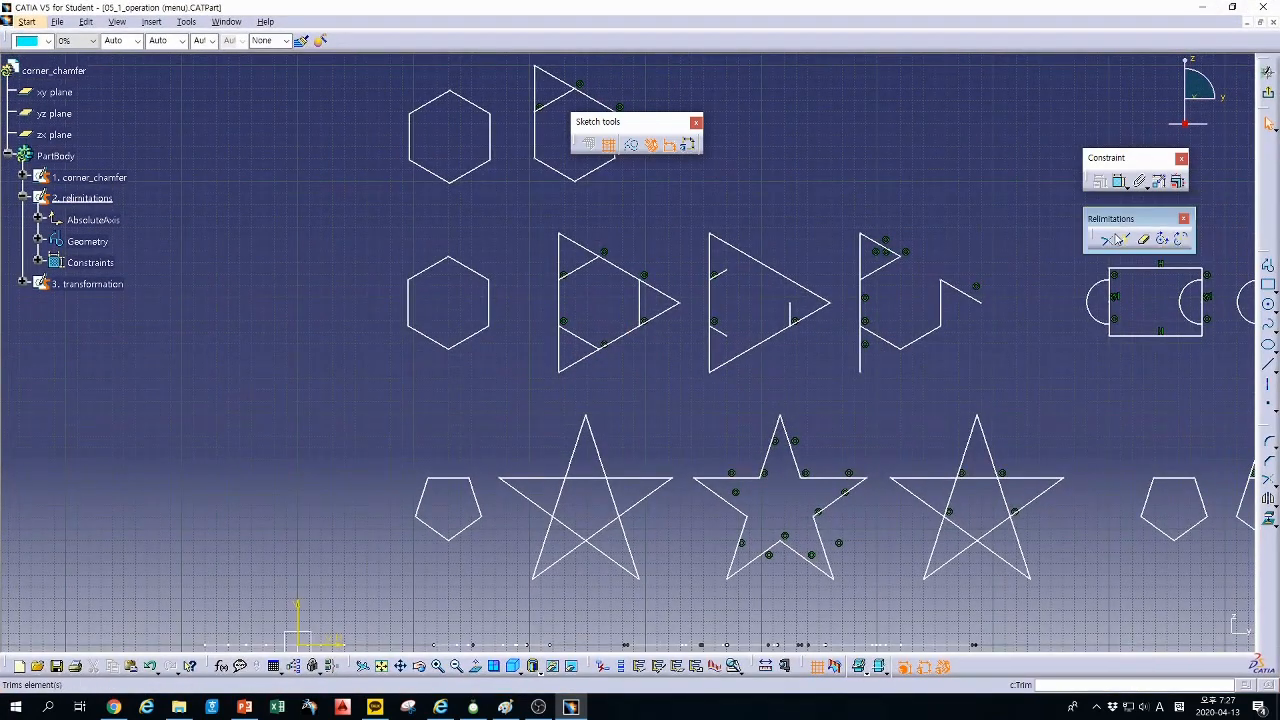
# Step: Extend the middle-row hexagon's alternate sides into a large triangle with Trim, trimming all elements
pyautogui.click(1106, 241)
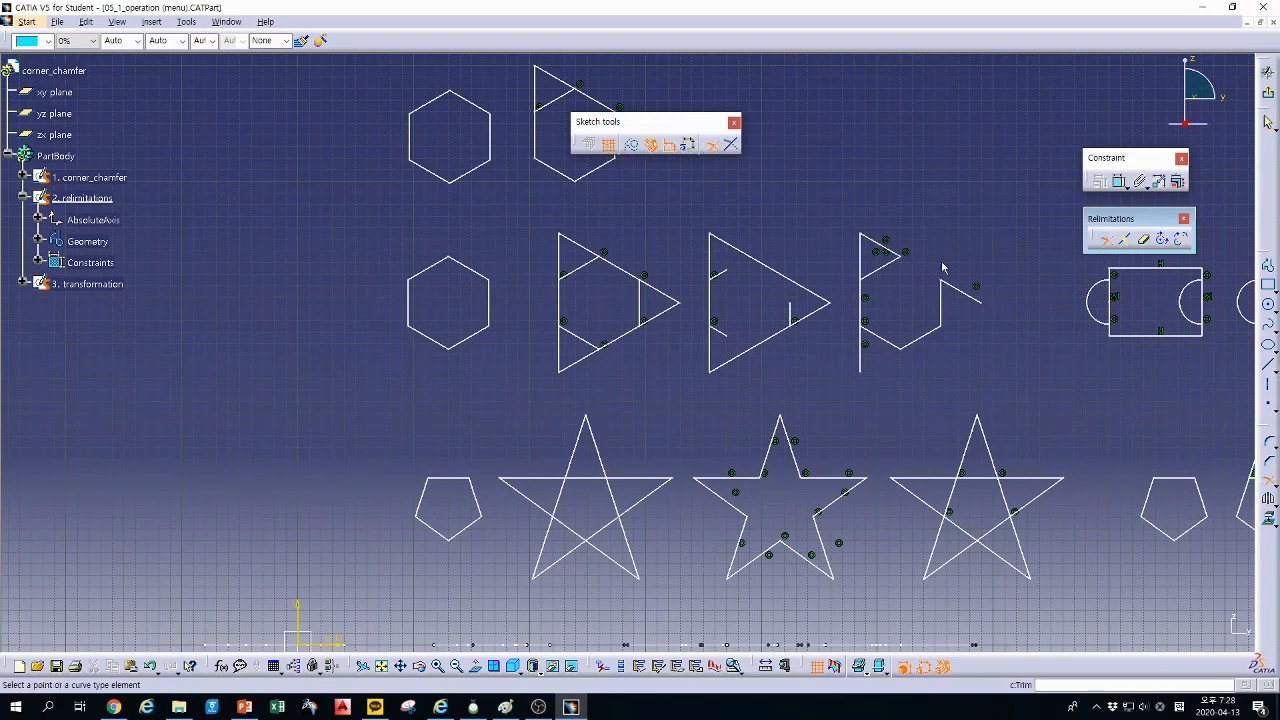
pyautogui.click(485, 277)
pyautogui.click(410, 300)
pyautogui.click(410, 318)
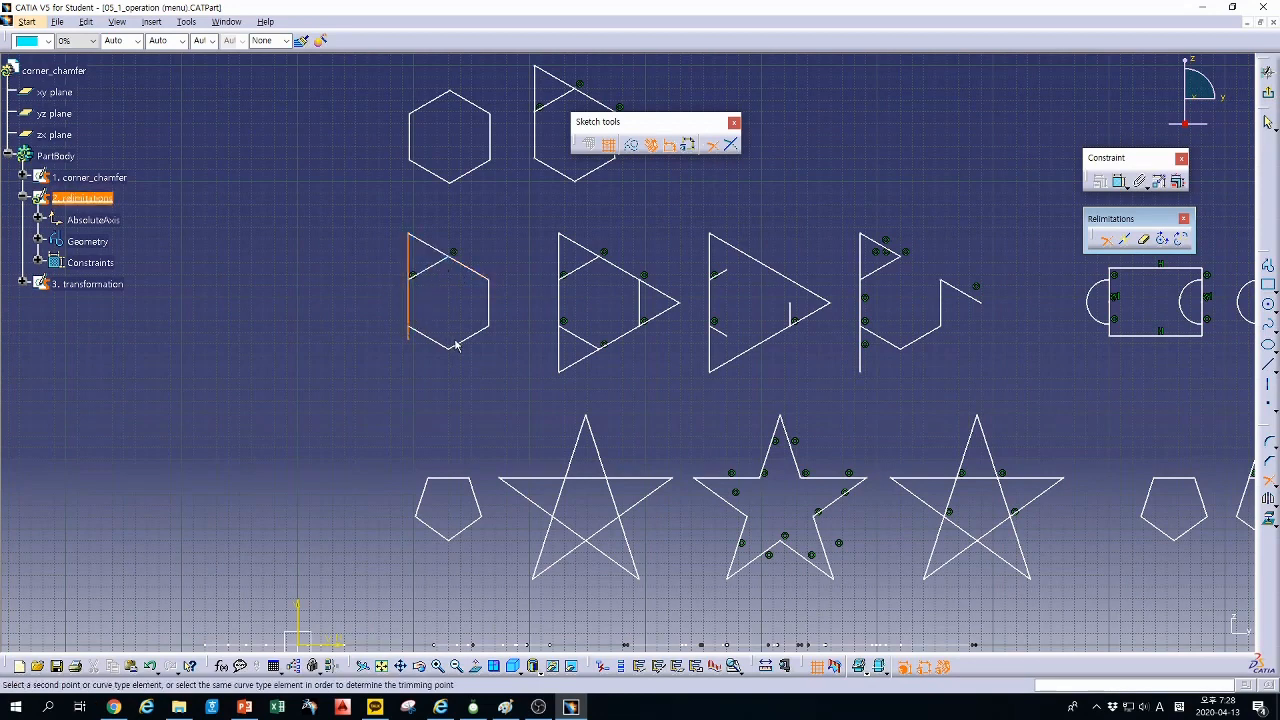
pyautogui.click(460, 342)
pyautogui.click(489, 336)
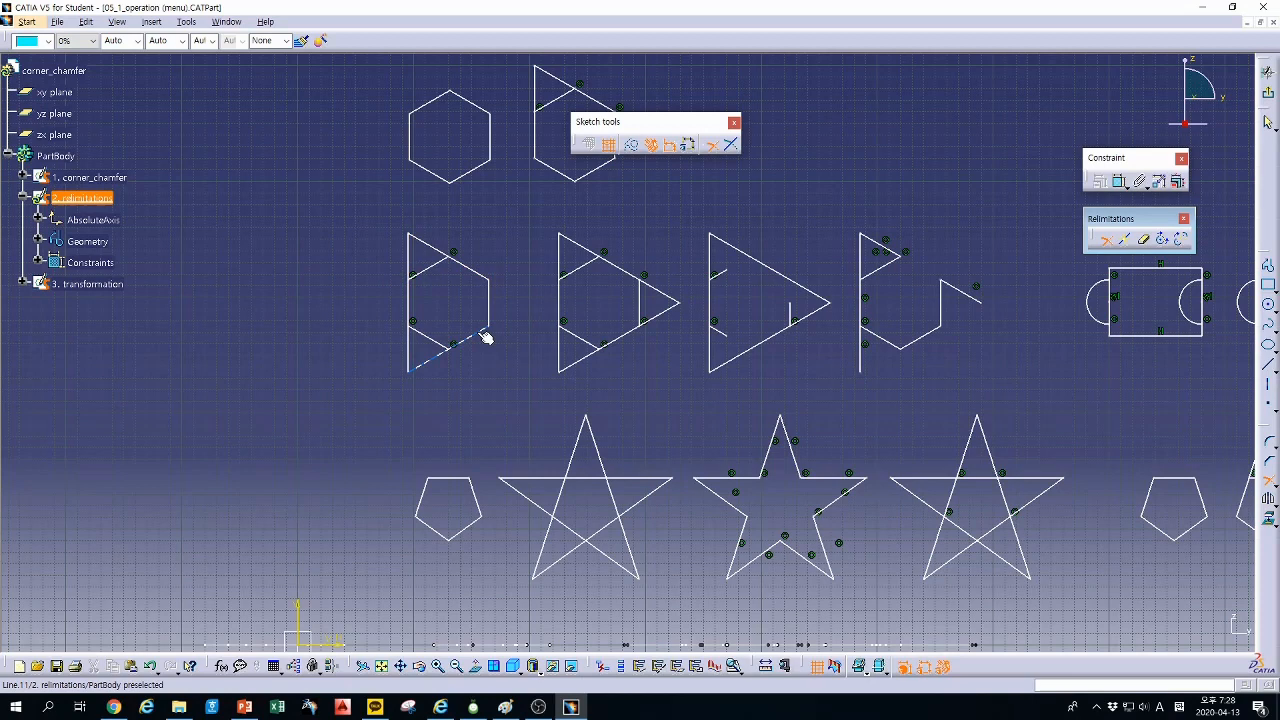
pyautogui.click(486, 278)
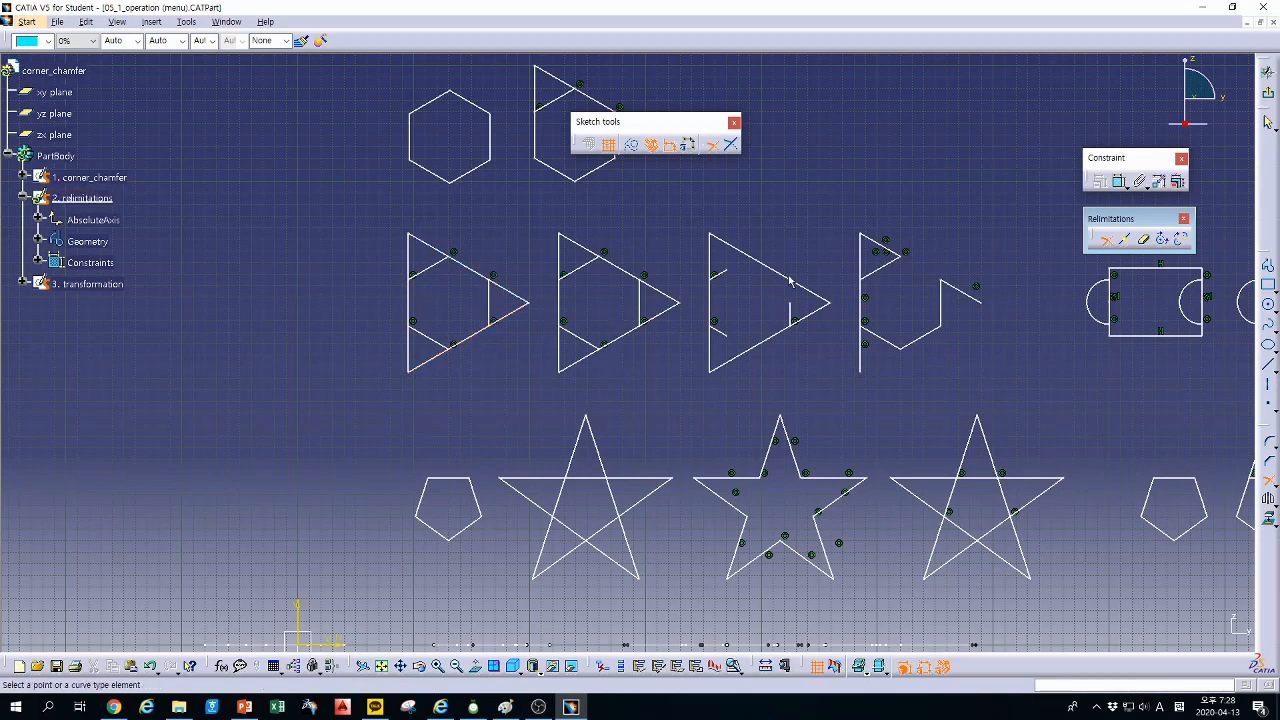
pyautogui.press('Escape')
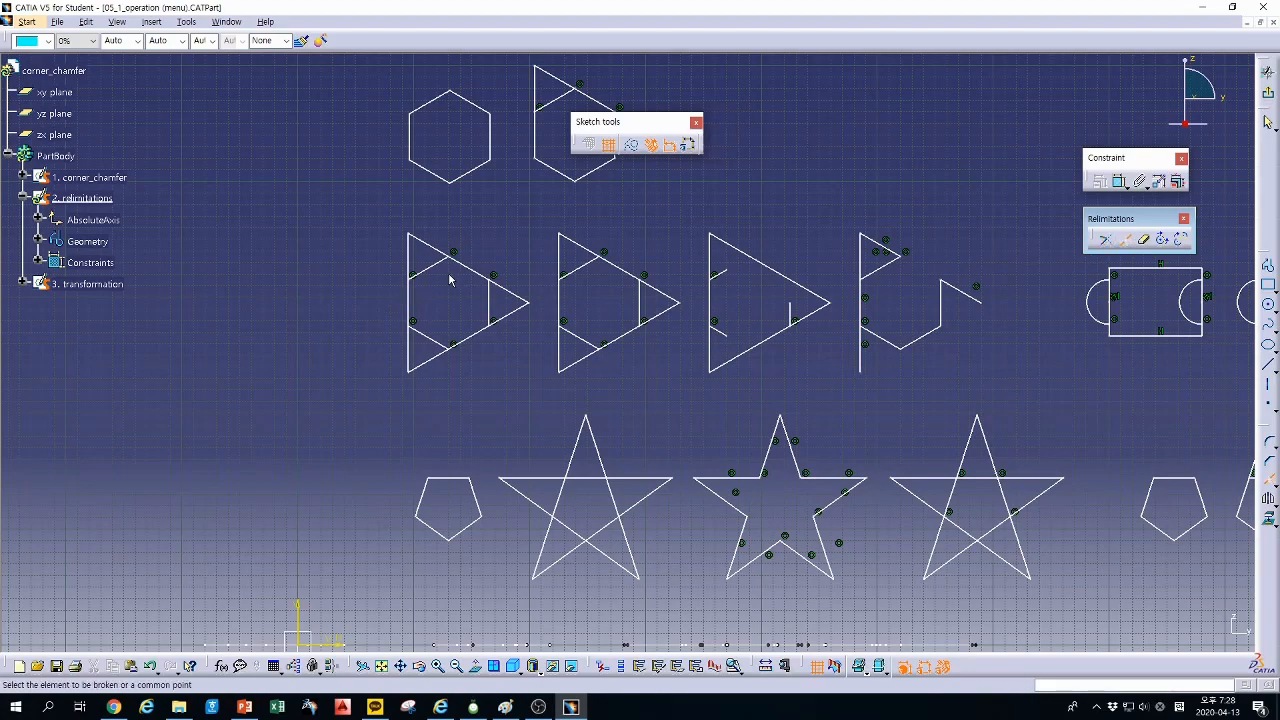
# Step: Break the new triangle's upper-left inner line near its middle and delete the segment touching the left side
pyautogui.click(432, 272)
pyautogui.click(440, 271)
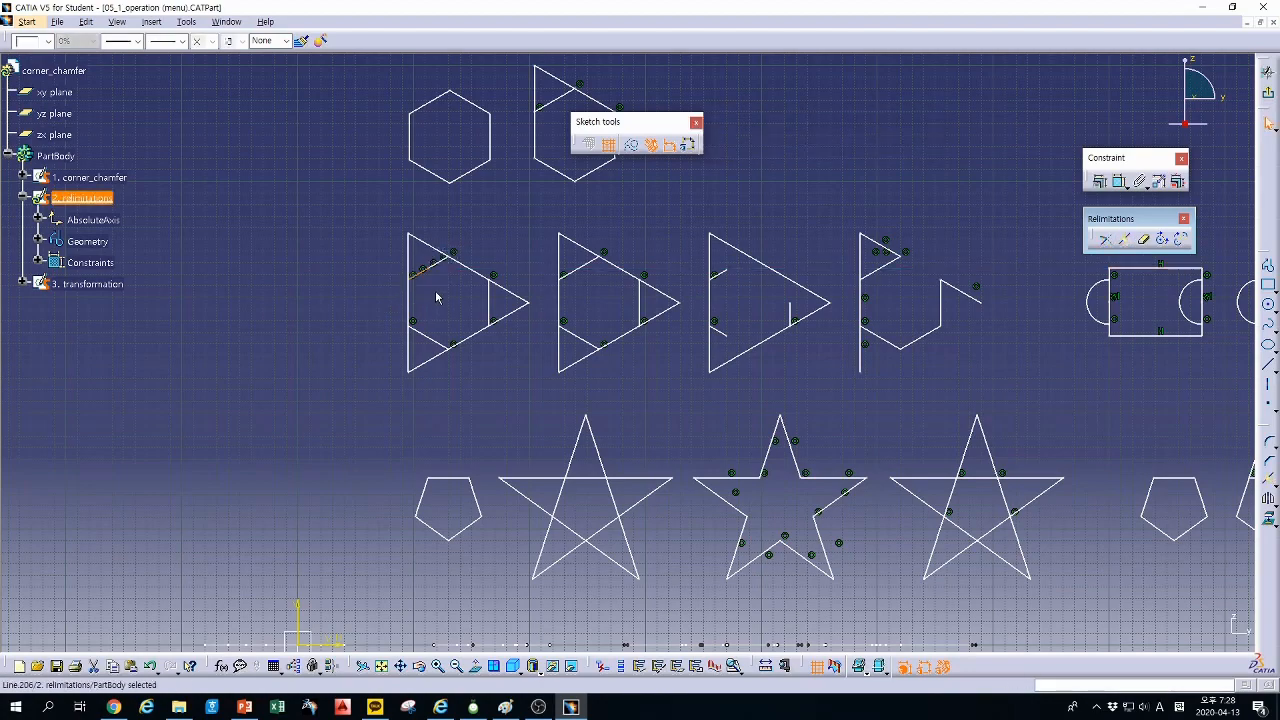
pyautogui.moveTo(438, 302)
pyautogui.mouseDown(button='middle')
pyautogui.moveTo(431, 269)
pyautogui.moveTo(385, 218)
pyautogui.mouseUp(button='middle')
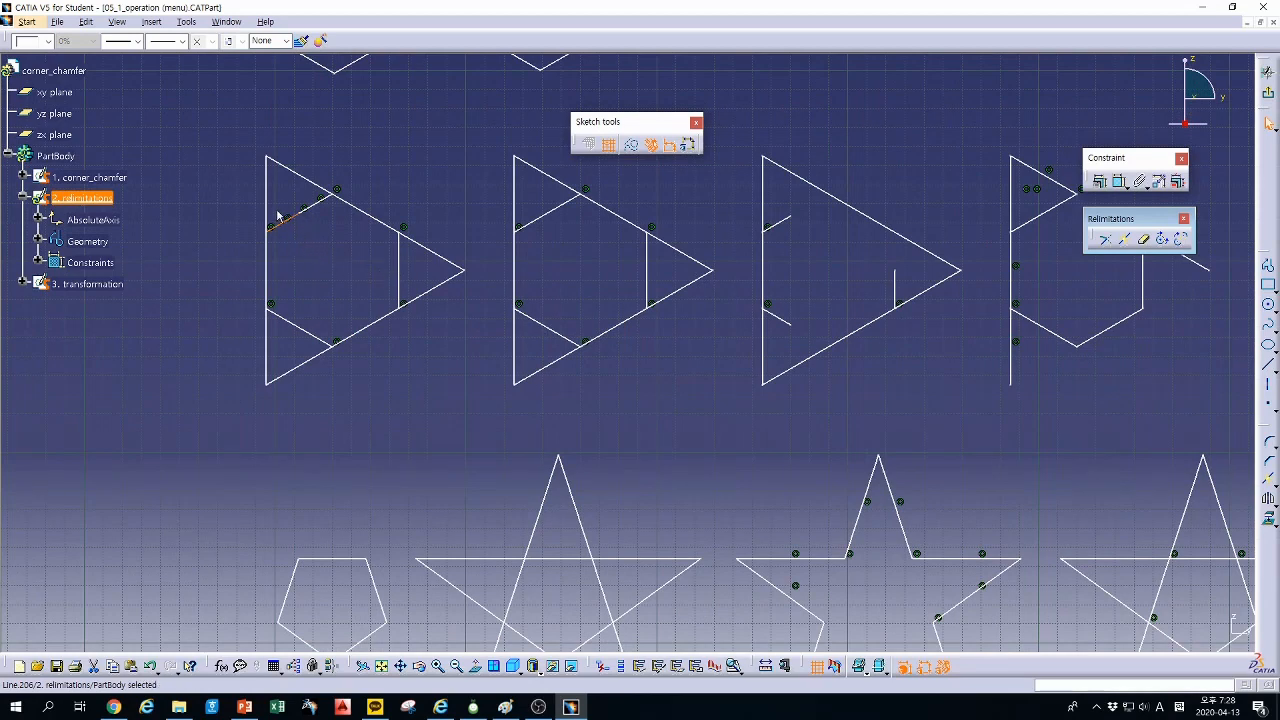
pyautogui.press('Delete')
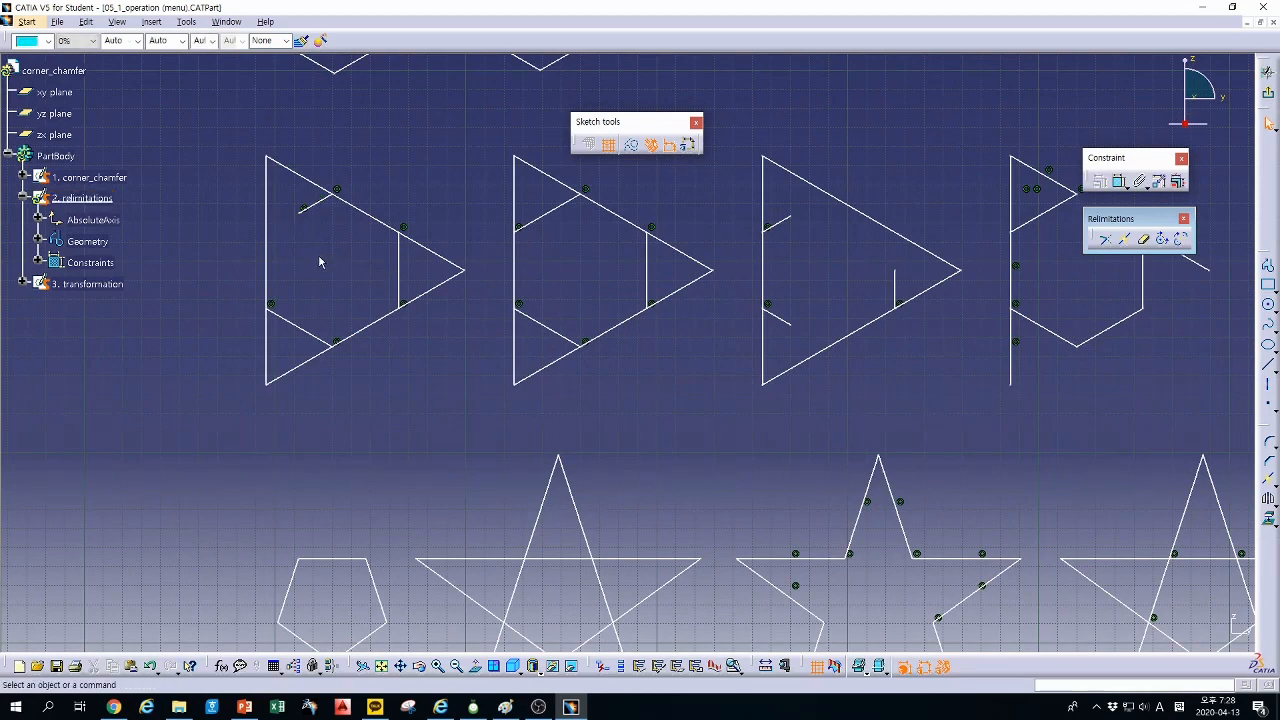
# Step: Break the same triangle's inner vertical line near its middle
pyautogui.click(399, 268)
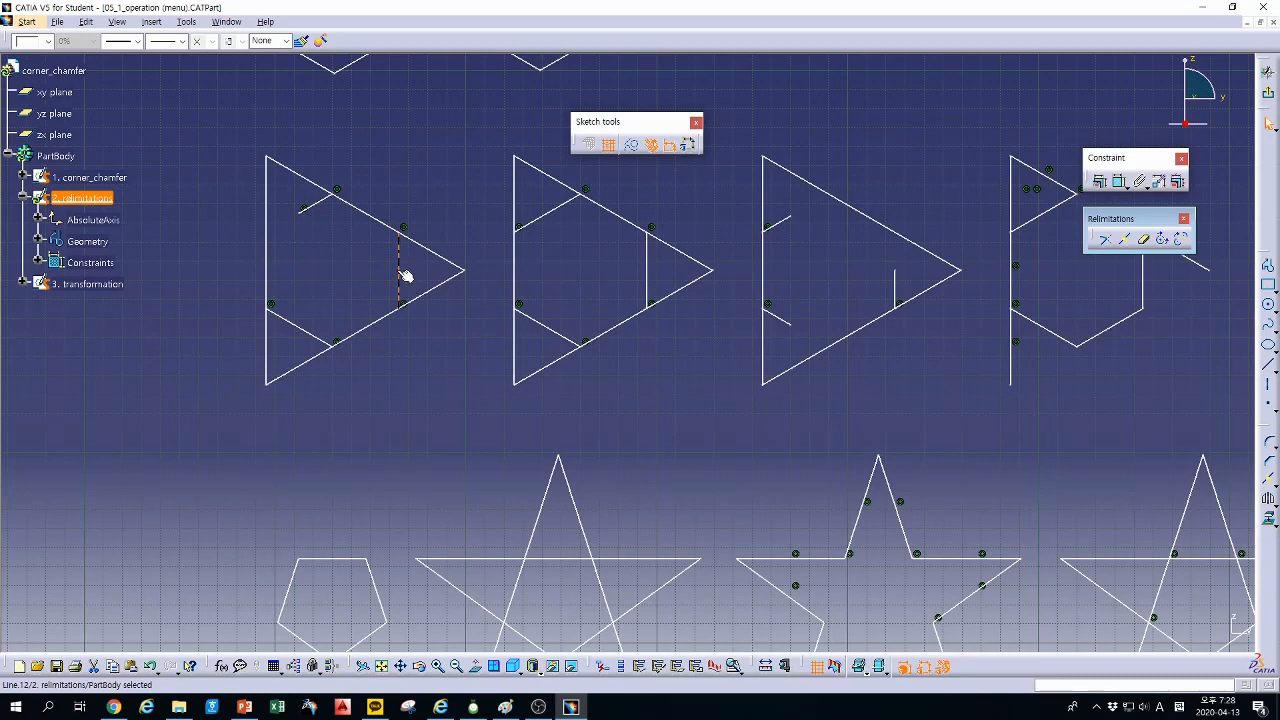
pyautogui.press('Escape')
pyautogui.click(1123, 238)
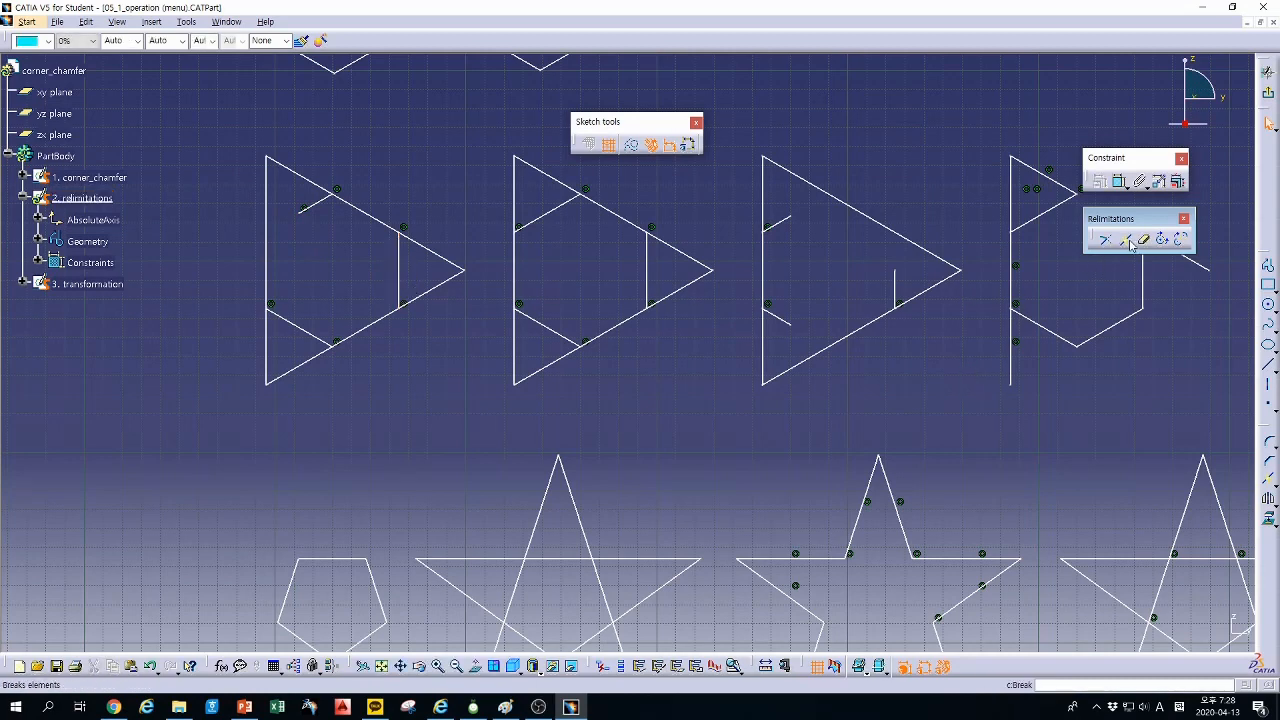
pyautogui.click(404, 257)
pyautogui.click(406, 283)
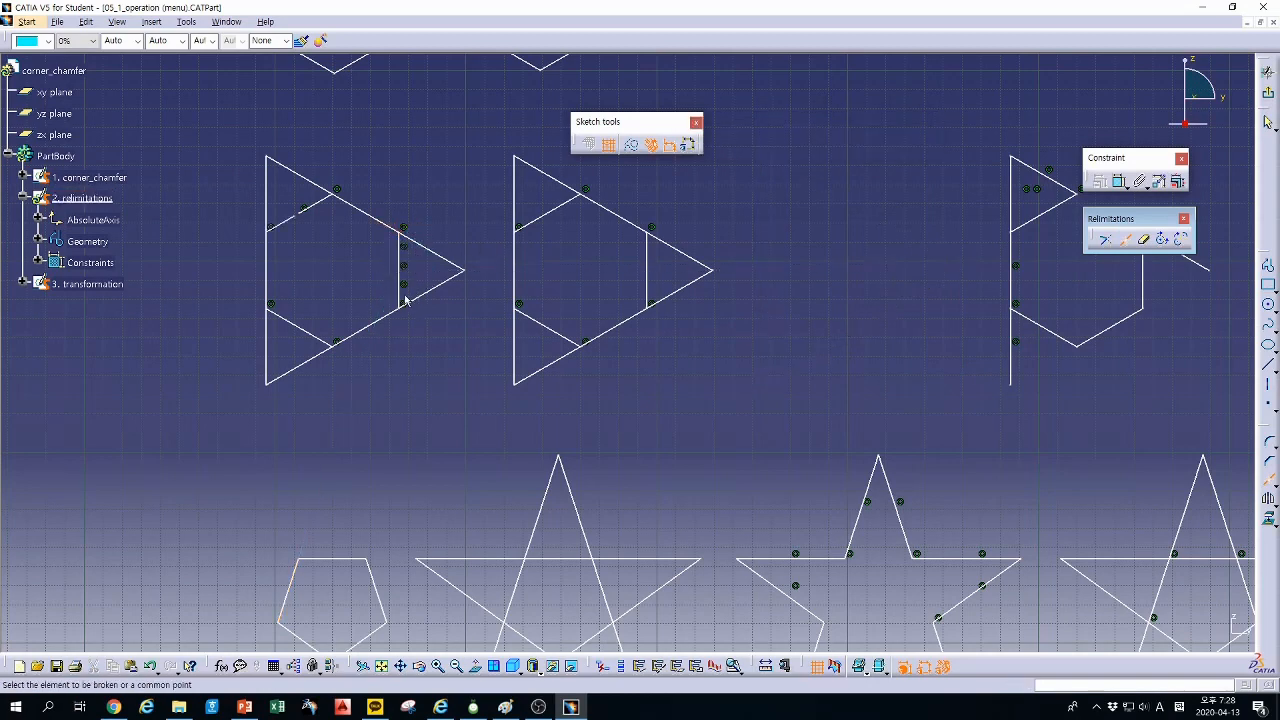
# Step: Delete the upper half of the broken inner vertical line in the leftmost middle-row triangle
pyautogui.click(402, 240)
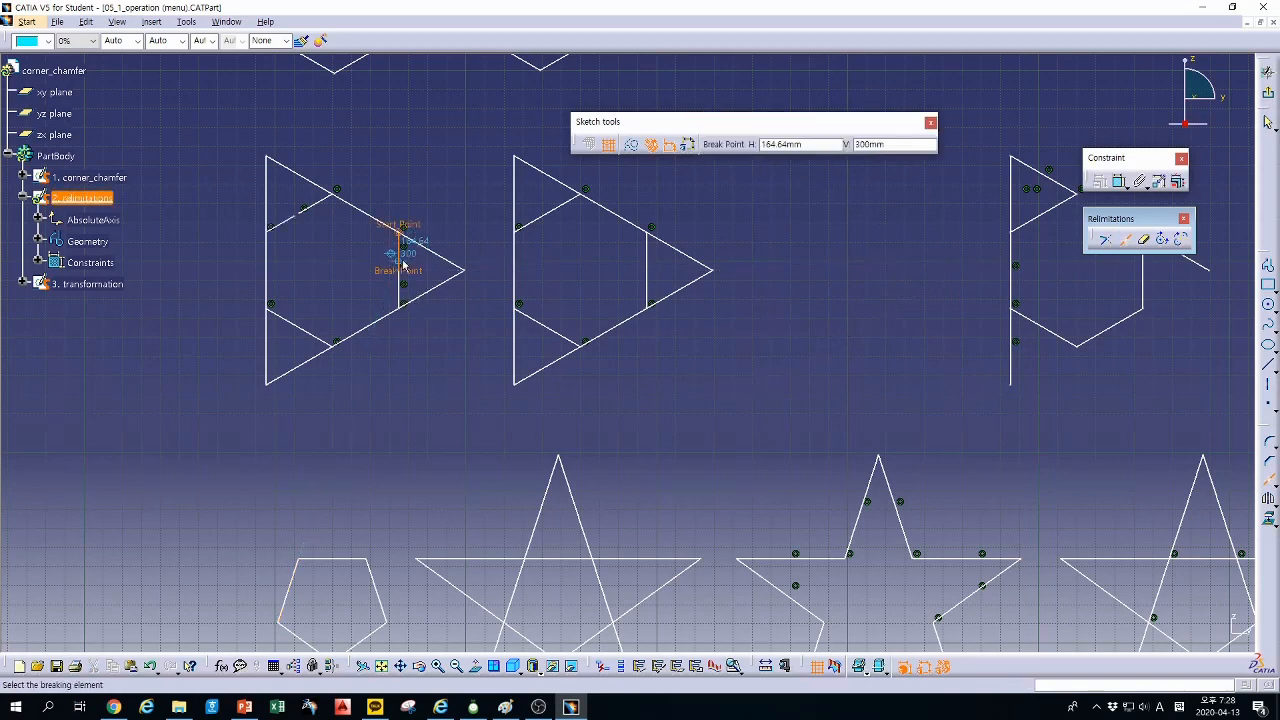
pyautogui.click(308, 253)
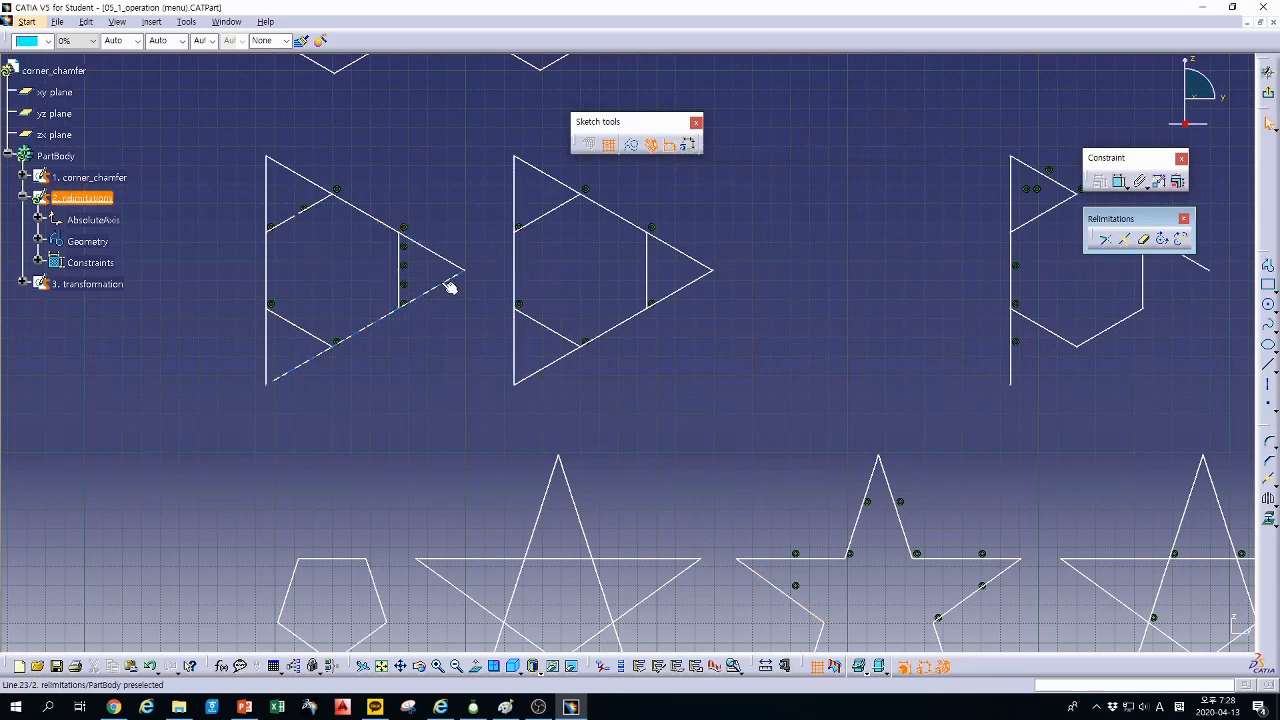
pyautogui.click(404, 262)
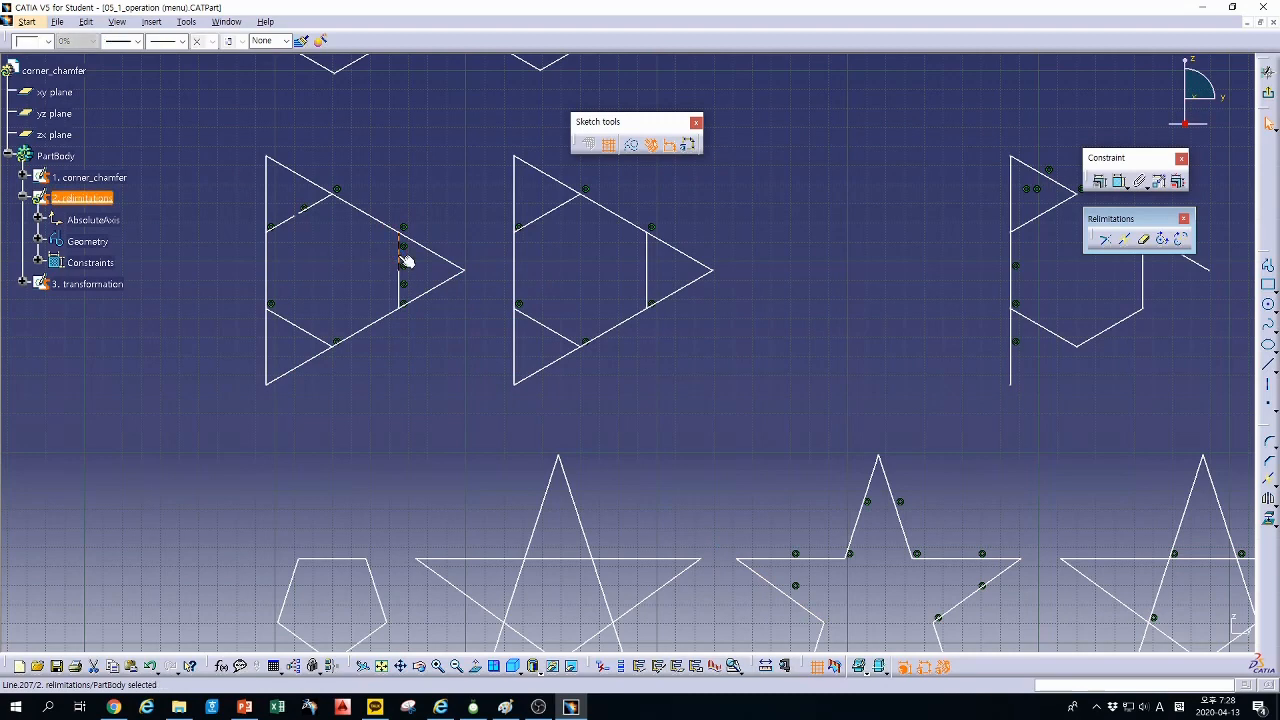
pyautogui.press('Delete')
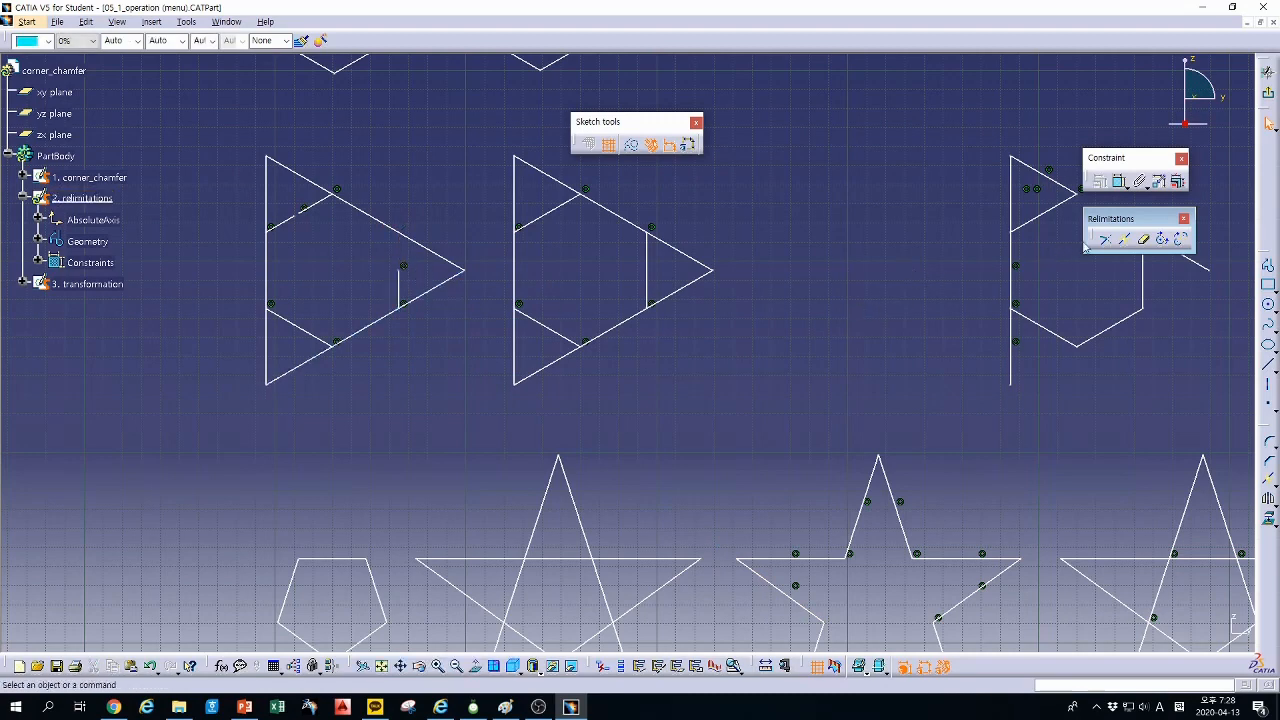
# Step: Break the same triangle's lower-left inner line near its middle
pyautogui.click(1123, 238)
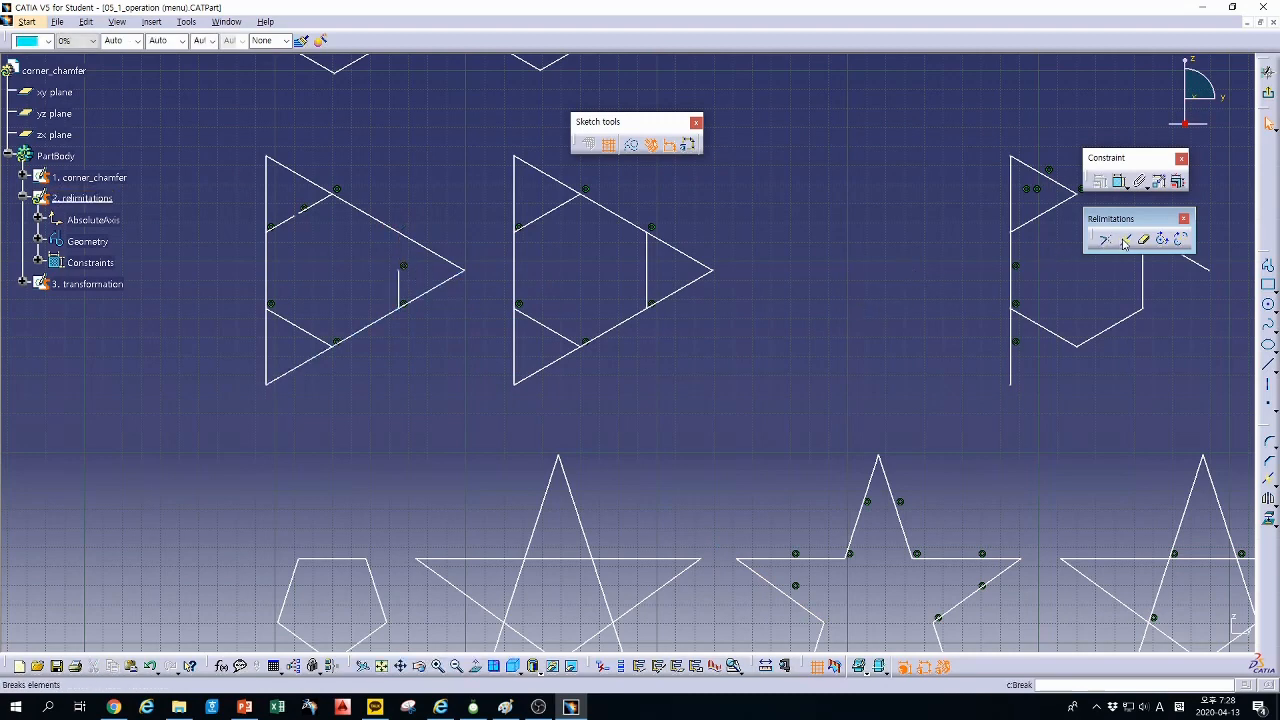
pyautogui.click(311, 336)
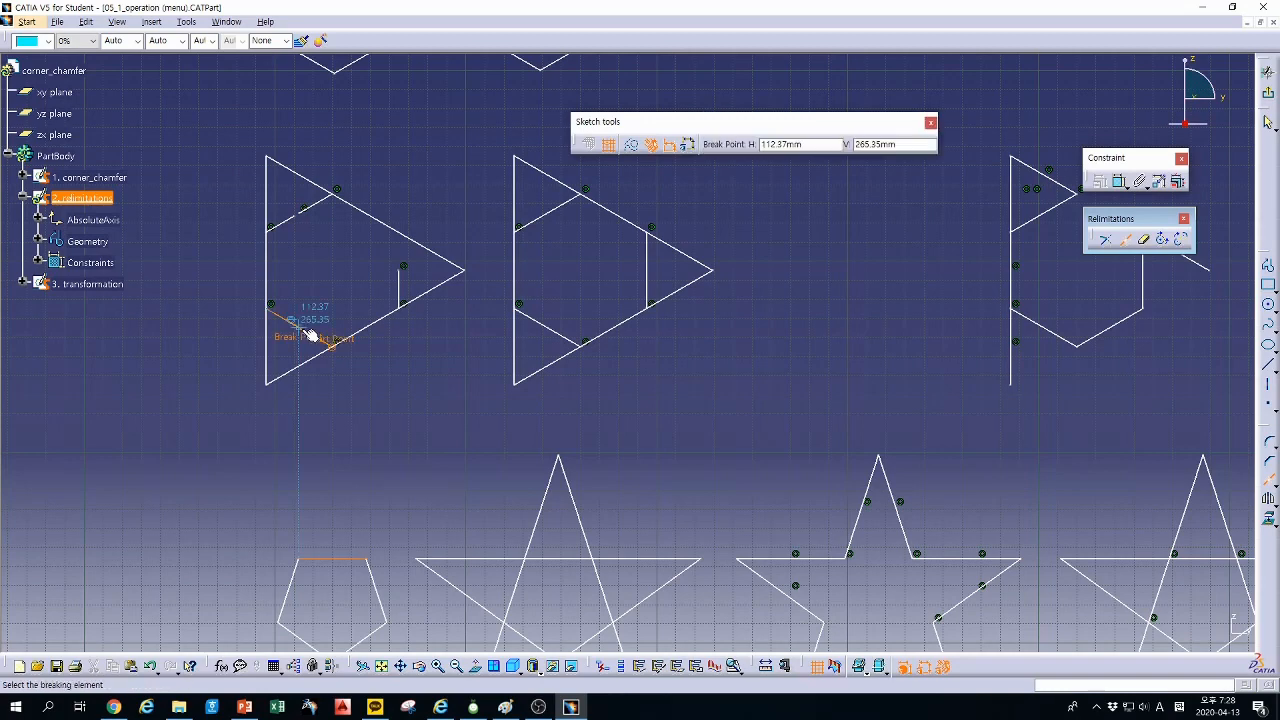
pyautogui.click(296, 320)
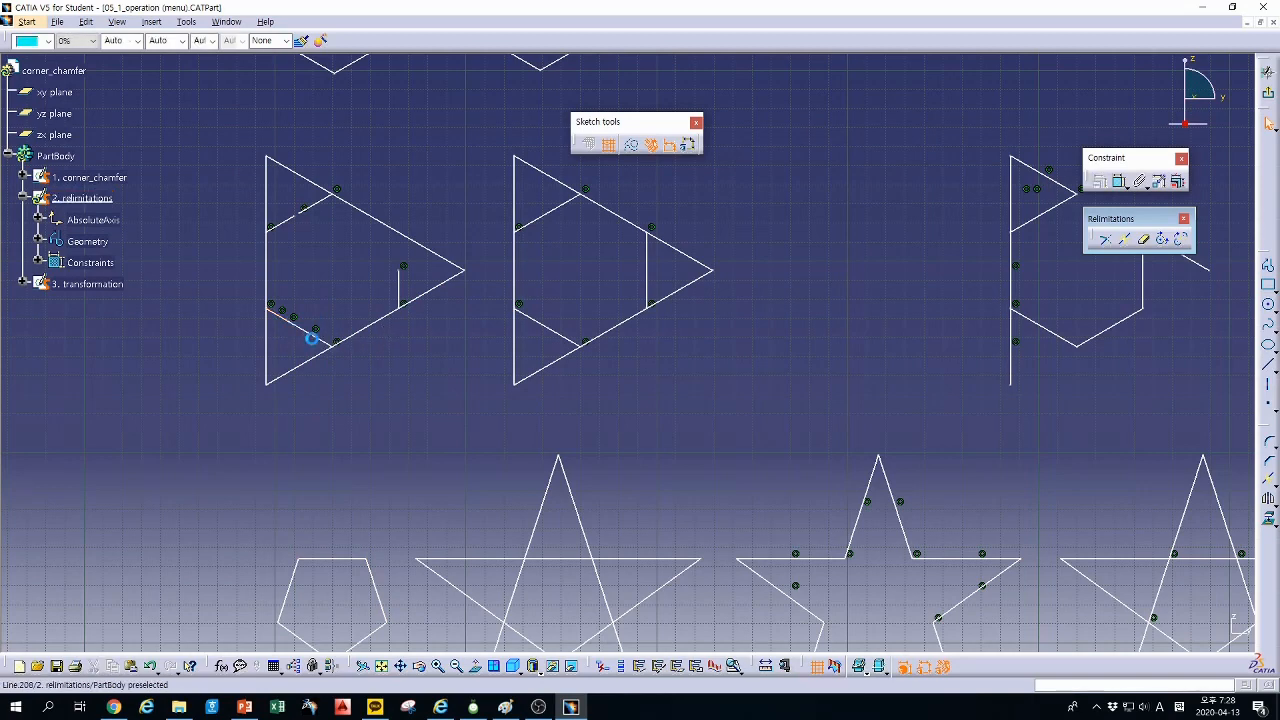
pyautogui.click(321, 343)
pyautogui.click(313, 338)
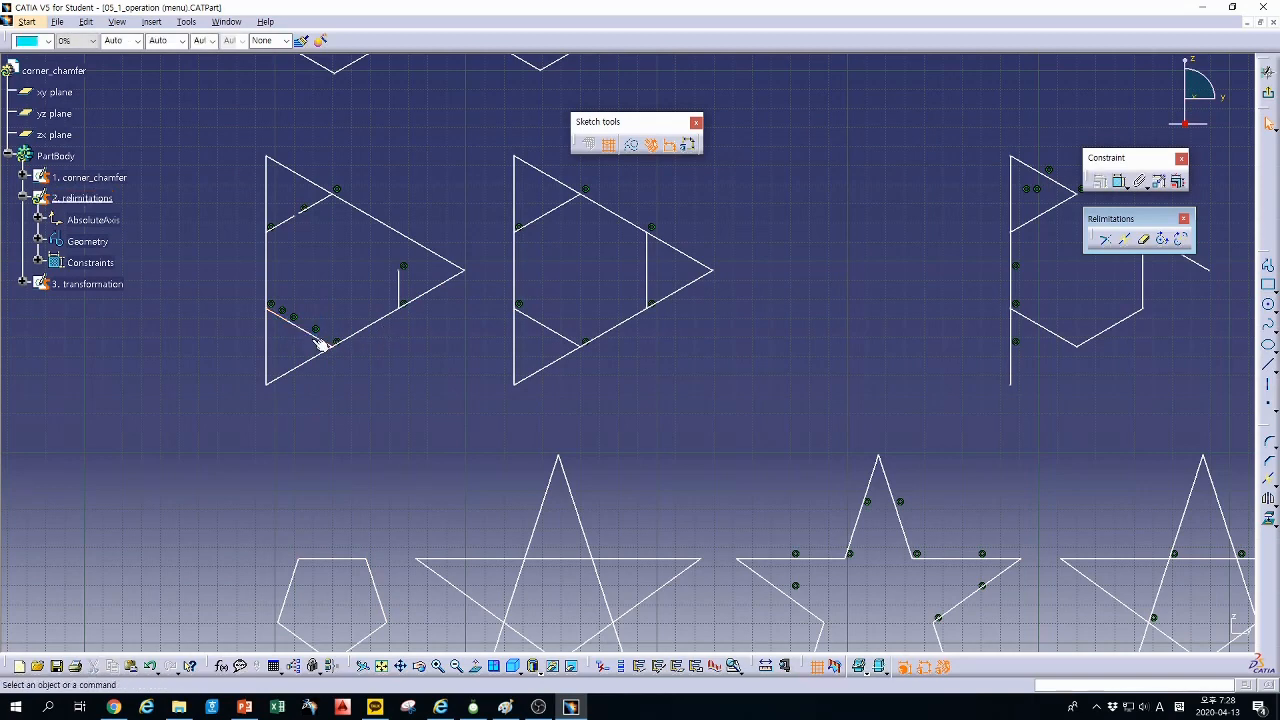
pyautogui.moveTo(323, 346)
pyautogui.mouseDown(button='middle')
pyautogui.moveTo(309, 354)
pyautogui.moveTo(343, 364)
pyautogui.mouseUp(button='middle')
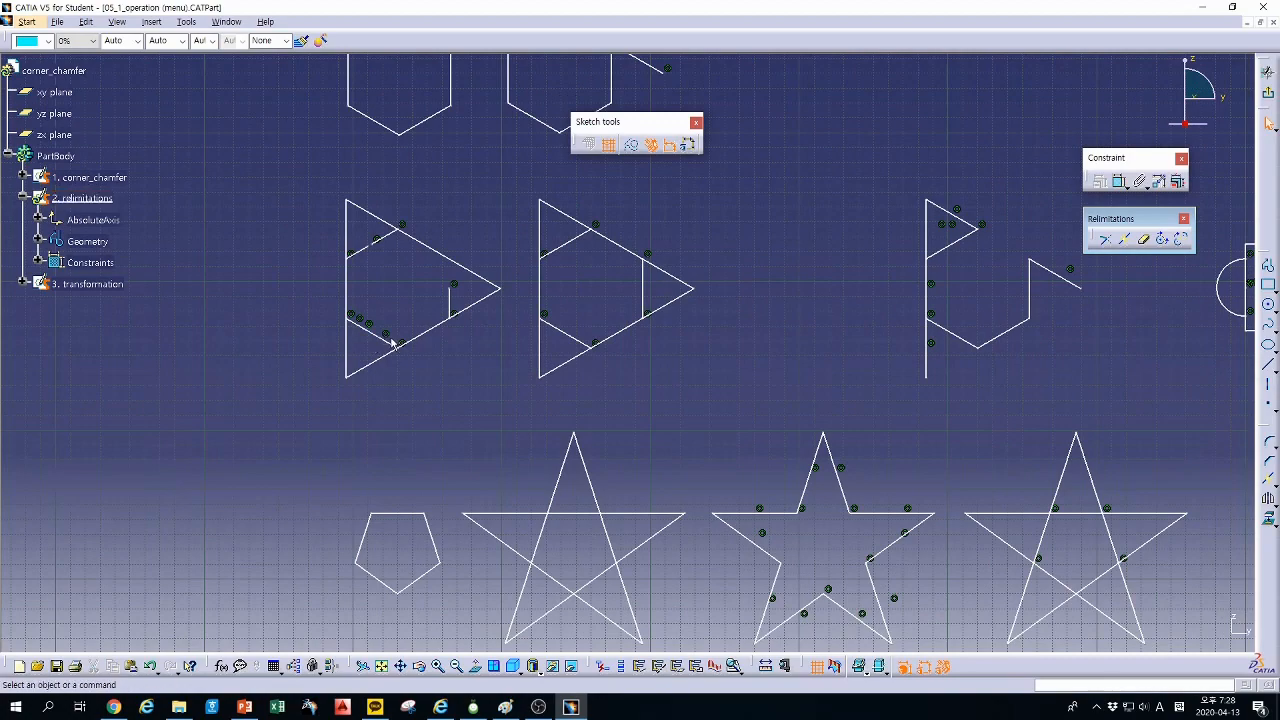
pyautogui.moveTo(436, 354); pyautogui.dragTo(443, 352, button='middle')
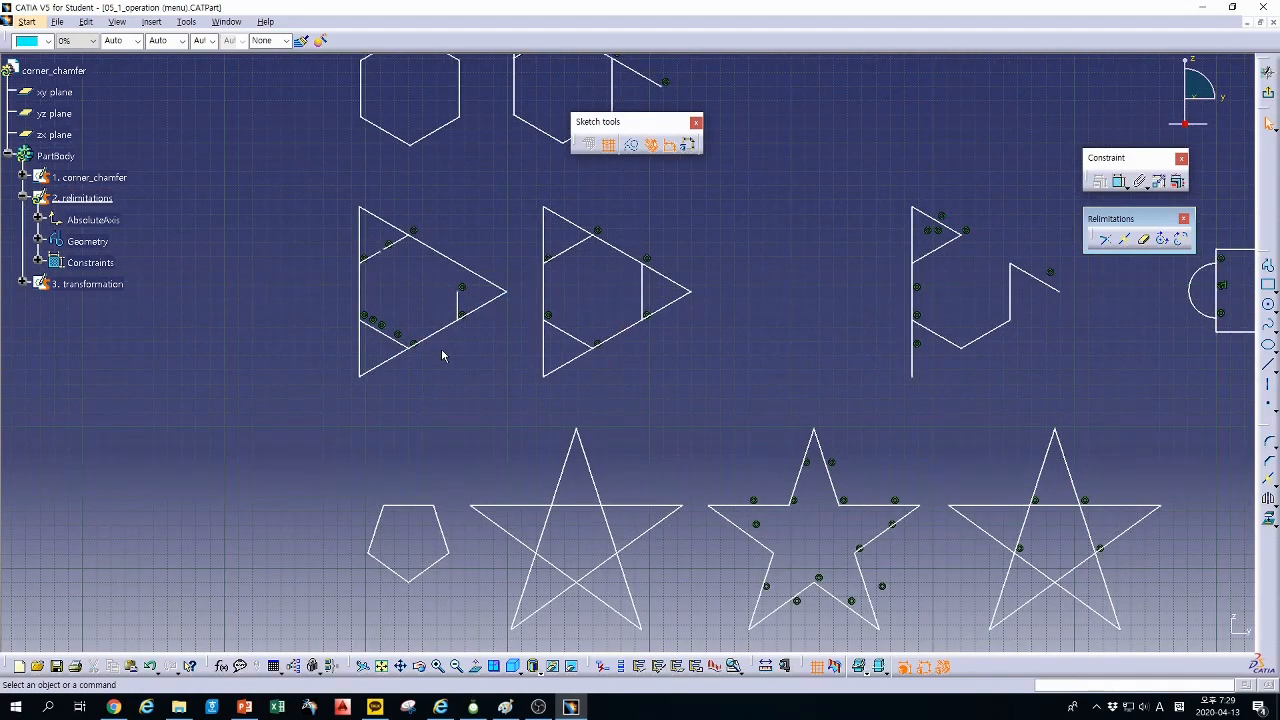
# Step: Undo the breaks and deletions made on the leftmost triangle's three inner lines
pyautogui.hotkey('ctrl', 'z')
pyautogui.hotkey('ctrl', 'z')
pyautogui.hotkey('ctrl', 'z')
pyautogui.hotkey('ctrl', 'z')
pyautogui.hotkey('ctrl', 'z')
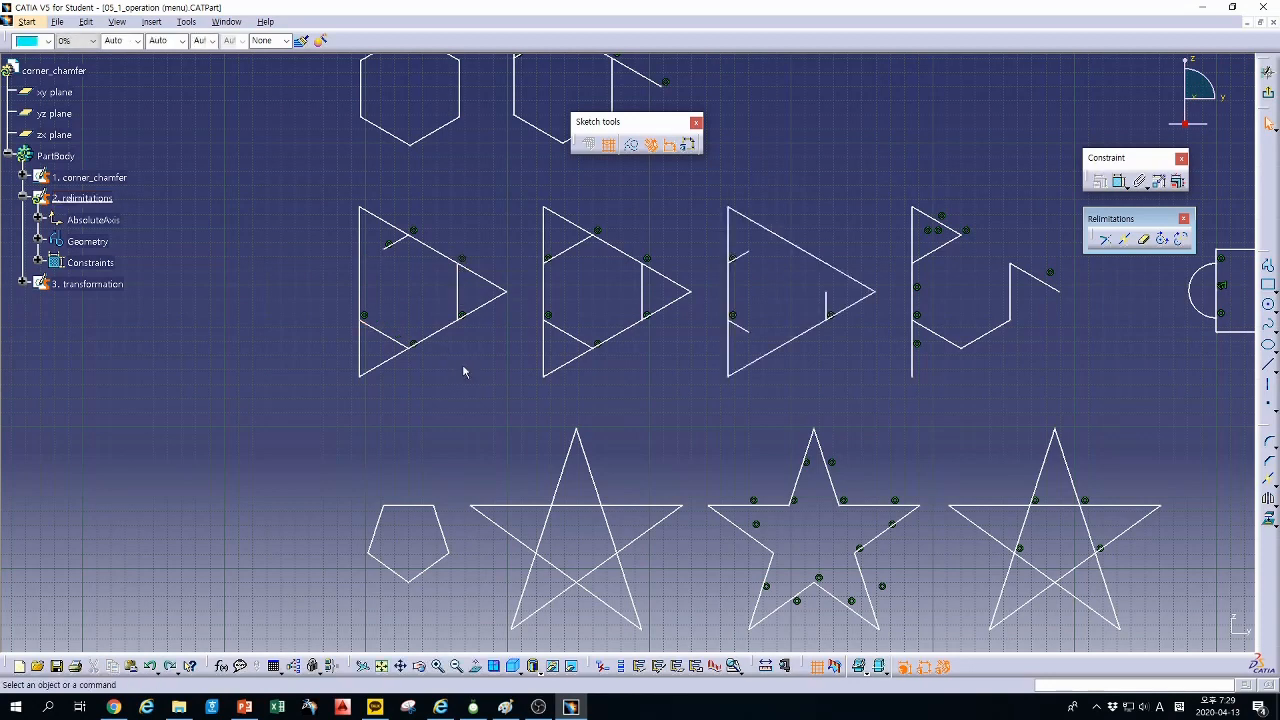
pyautogui.hotkey('ctrl', 'z')
pyautogui.moveTo(875, 357); pyautogui.dragTo(867, 381, button='middle')
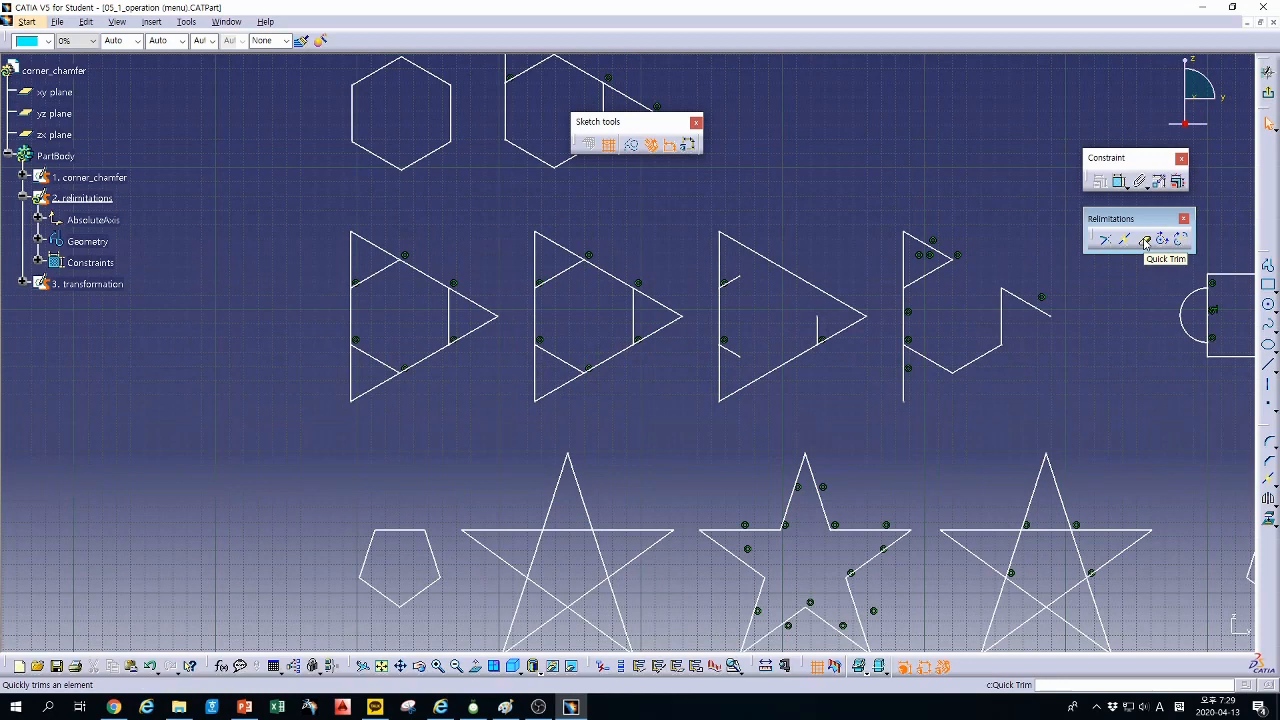
# Step: Quick Trim the leftmost triangle, rubbing out its upper side's middle portion and keeping only its lower side's middle portion
pyautogui.click(1145, 240)
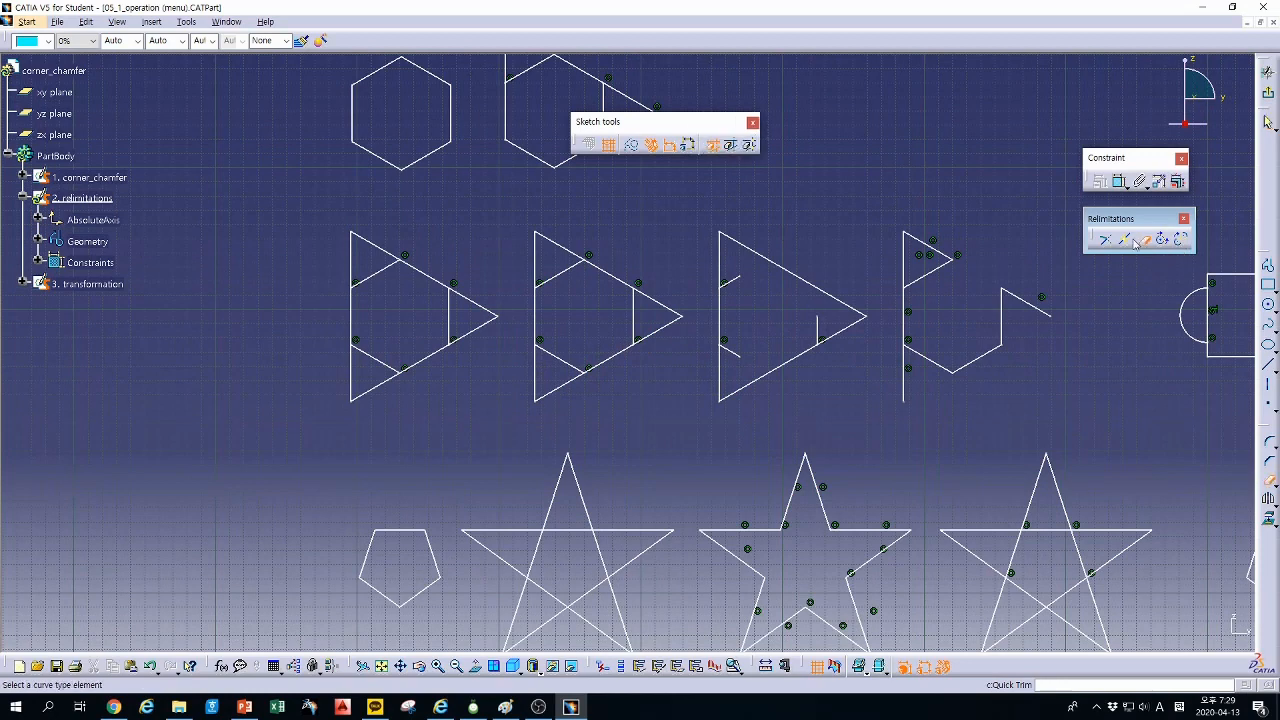
pyautogui.click(432, 283)
pyautogui.moveTo(660, 122); pyautogui.dragTo(448, 153)
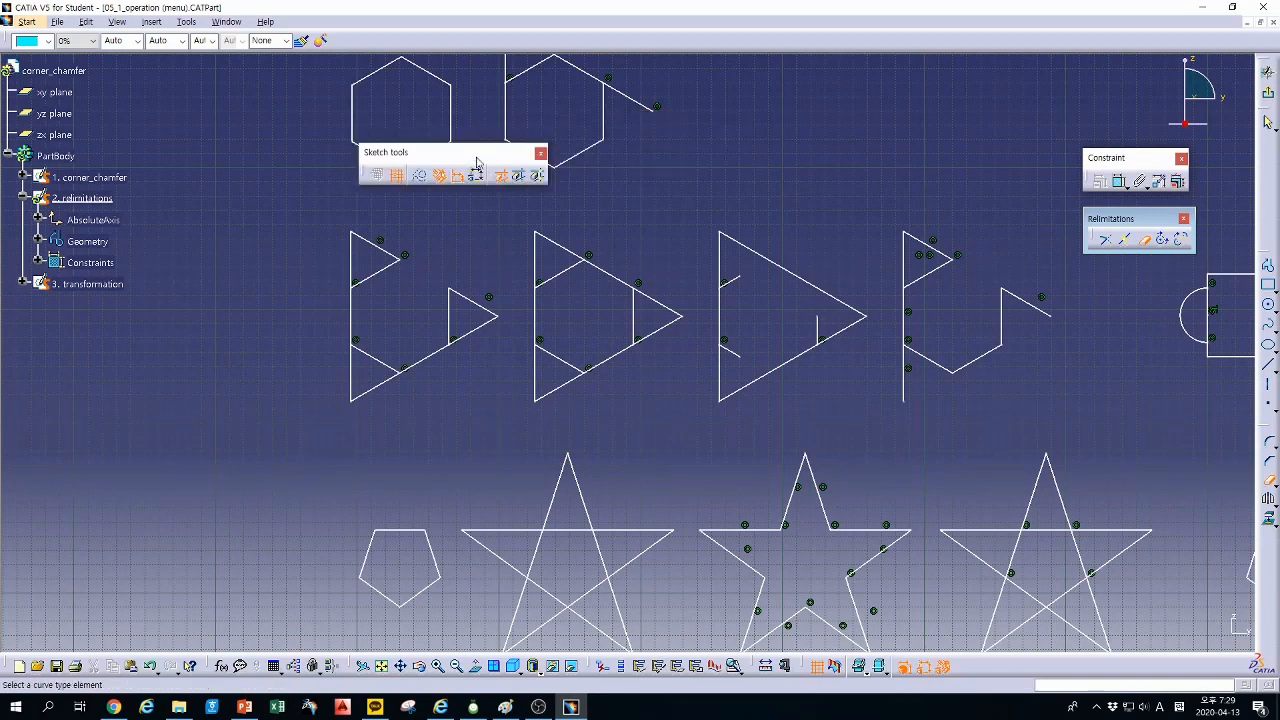
pyautogui.click(522, 179)
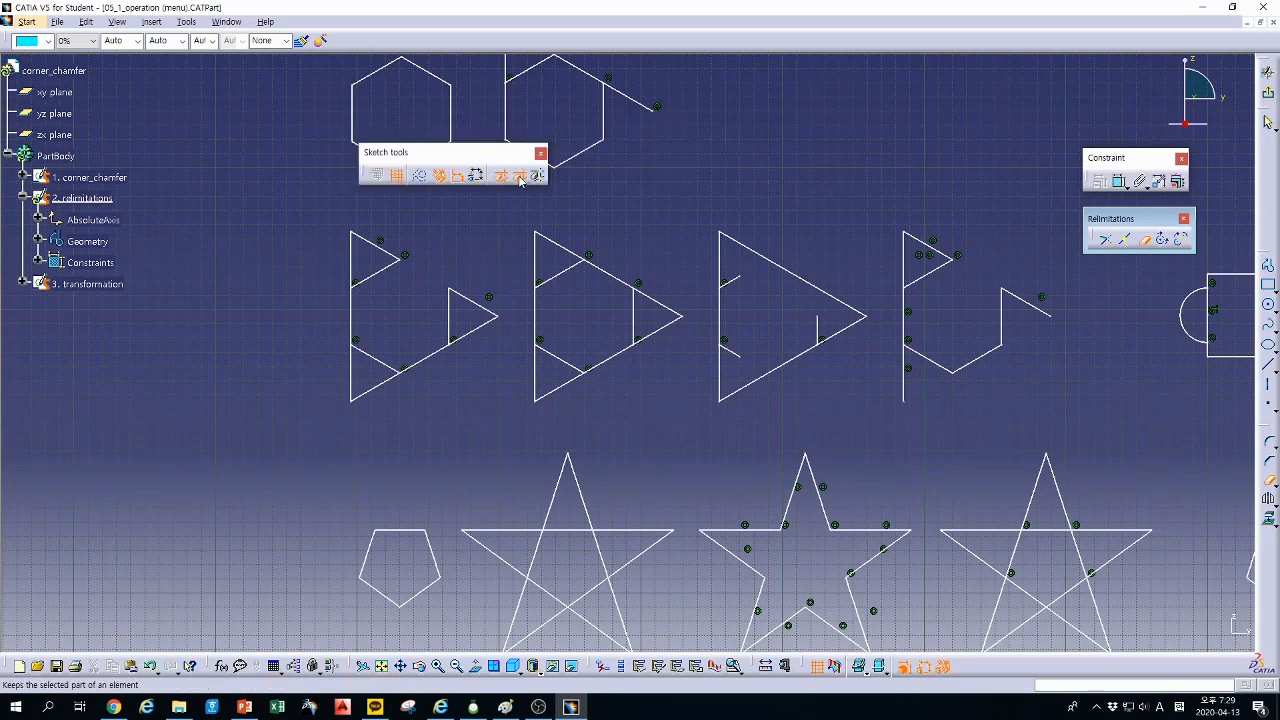
pyautogui.click(436, 355)
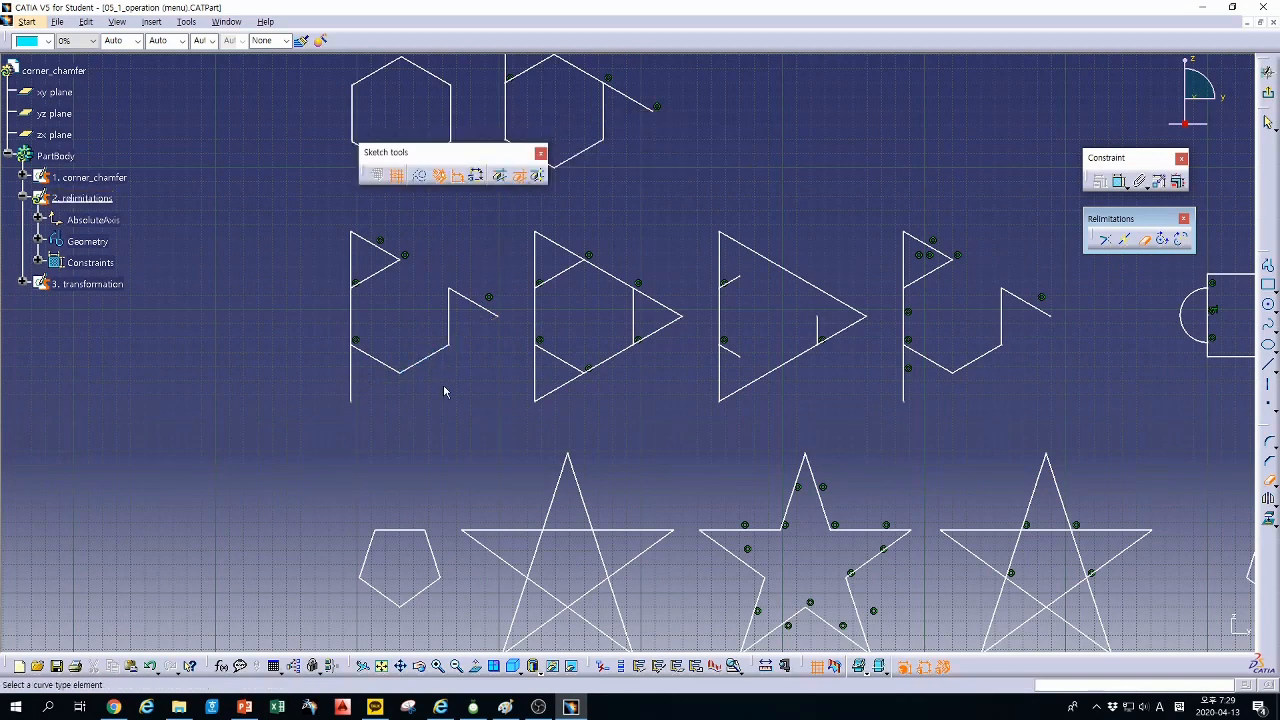
# Step: Quick Trim the same figure's left vertical side with the break-only option, splitting it where the inner lines meet it
pyautogui.click(538, 176)
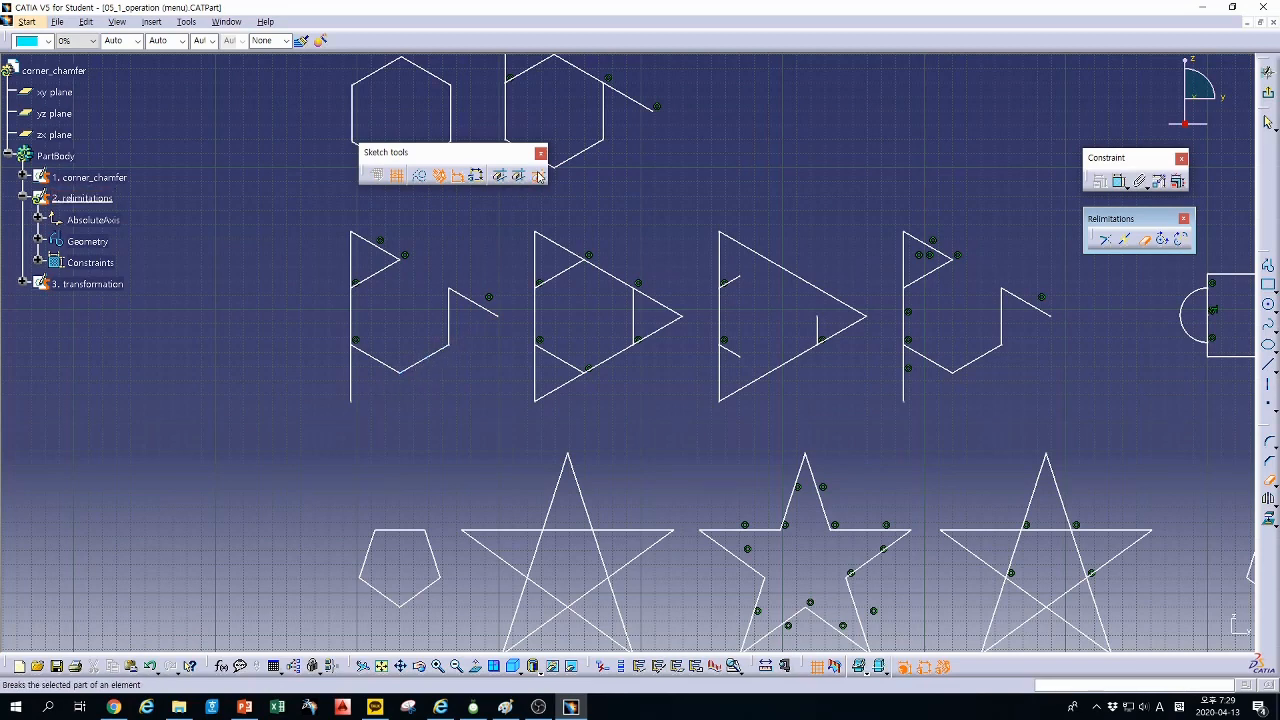
pyautogui.click(356, 306)
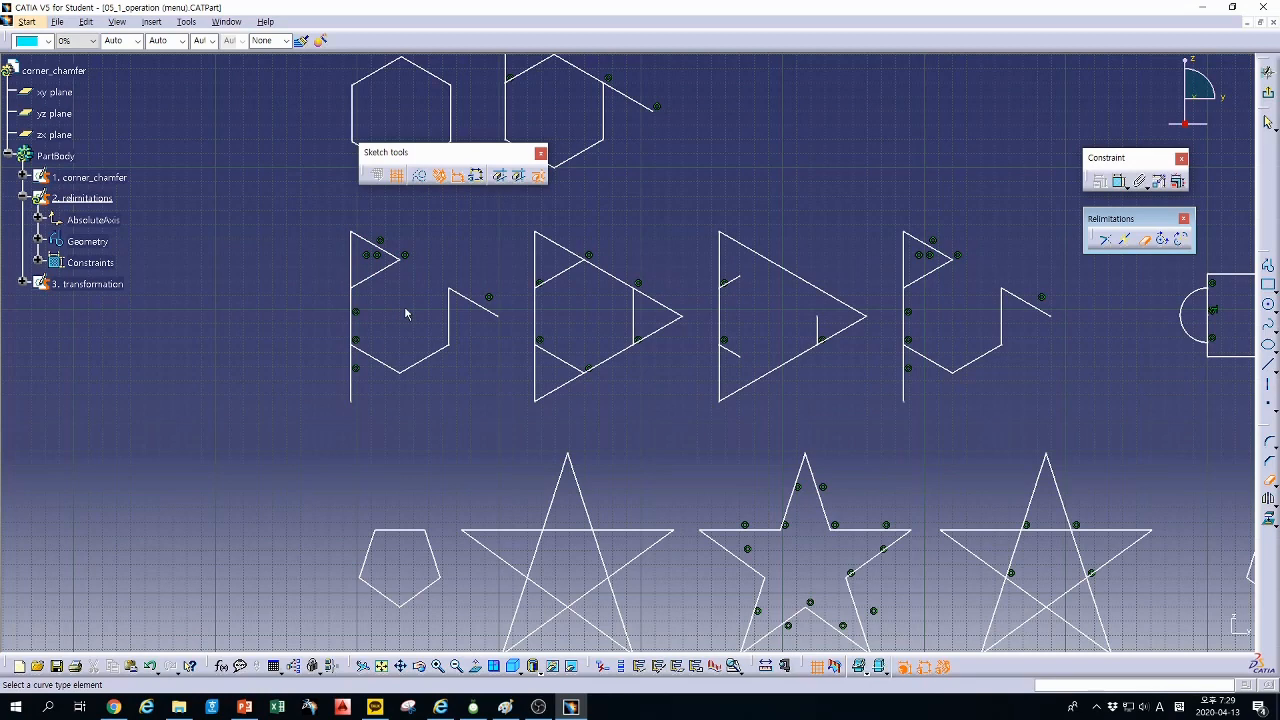
pyautogui.press('Escape')
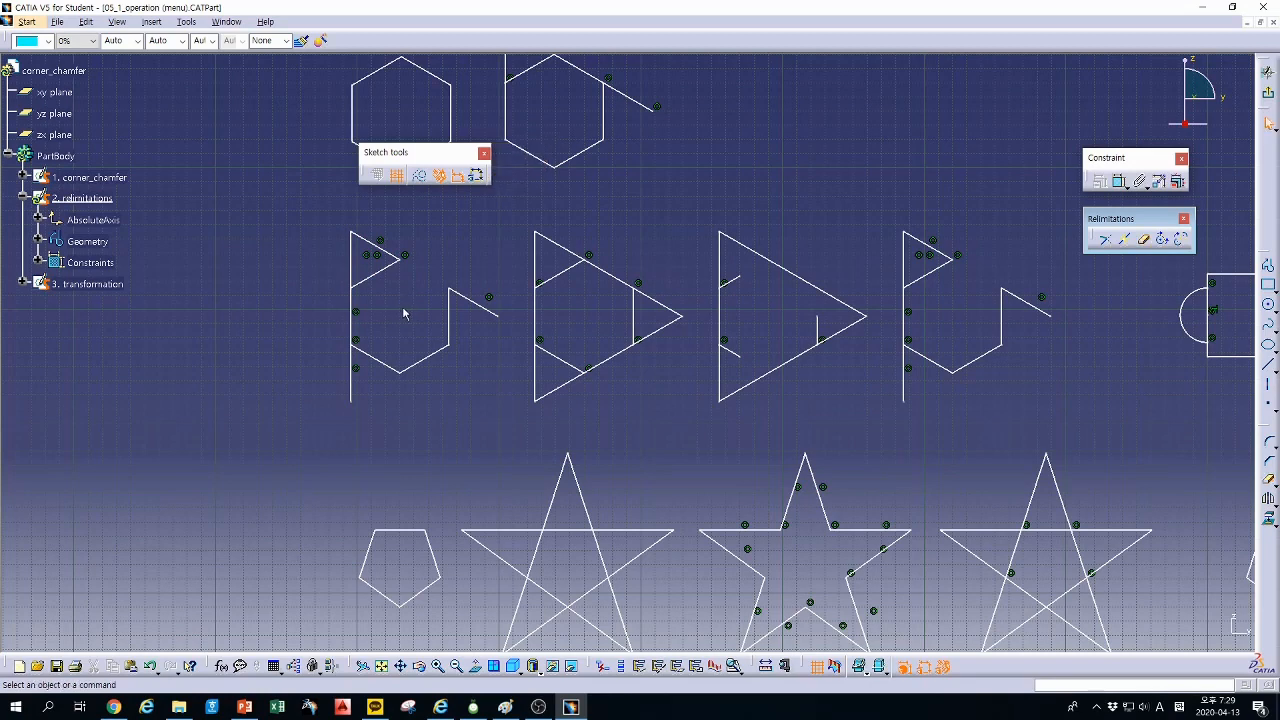
# Step: Try deleting the middle segment of the broken left side and undo the deletion
pyautogui.click(354, 322)
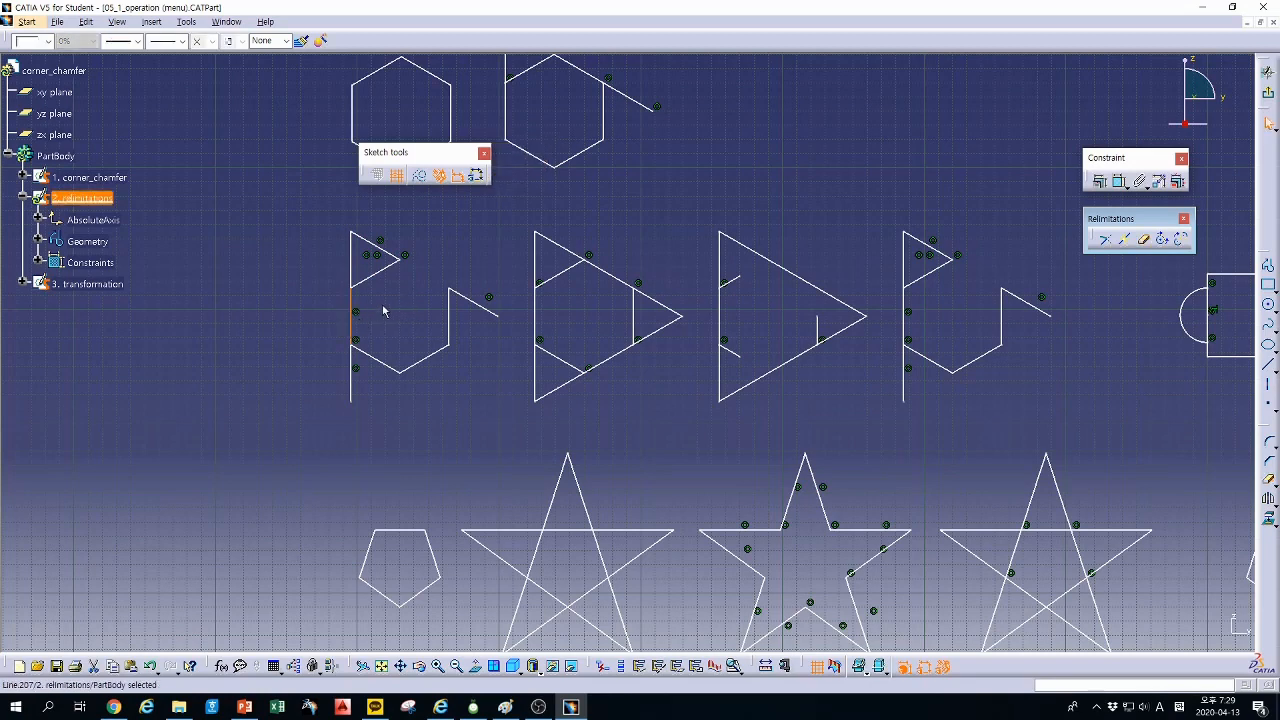
pyautogui.press('Delete')
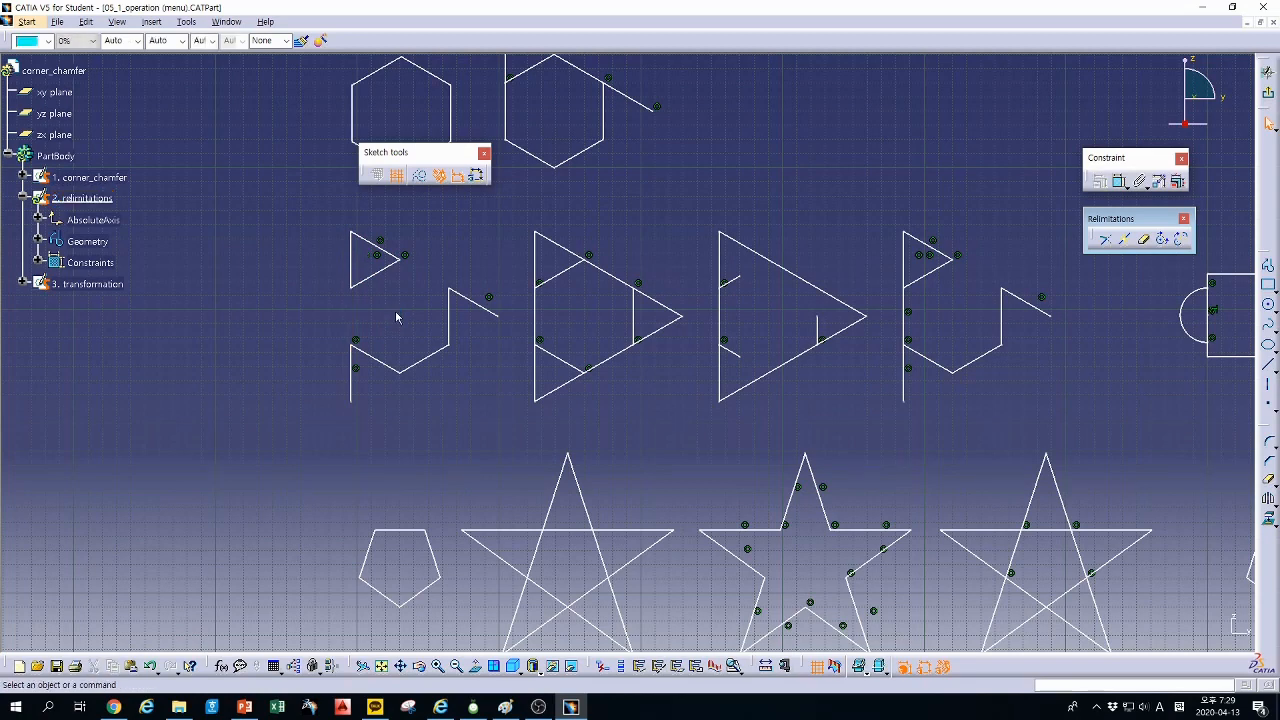
pyautogui.hotkey('ctrl', 'z')
# Step: Delete the upper segment of the broken left vertical side
pyautogui.click(366, 296)
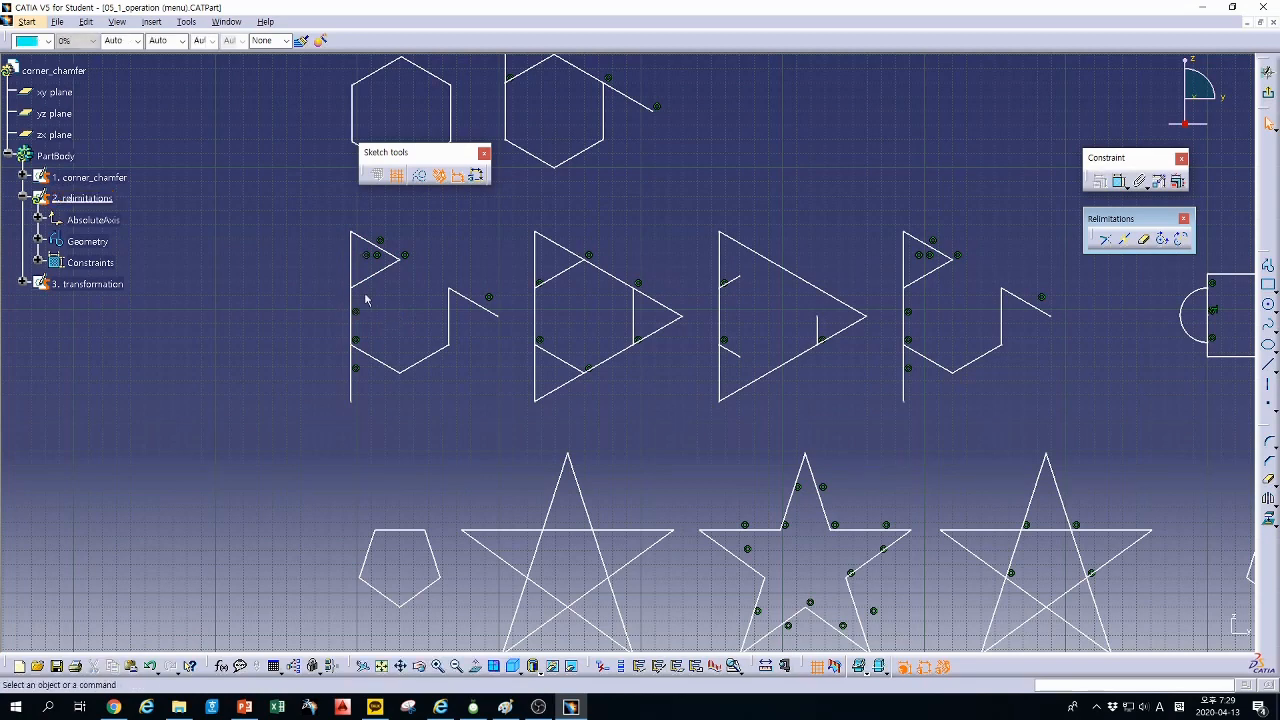
pyautogui.click(355, 268)
pyautogui.press('Delete')
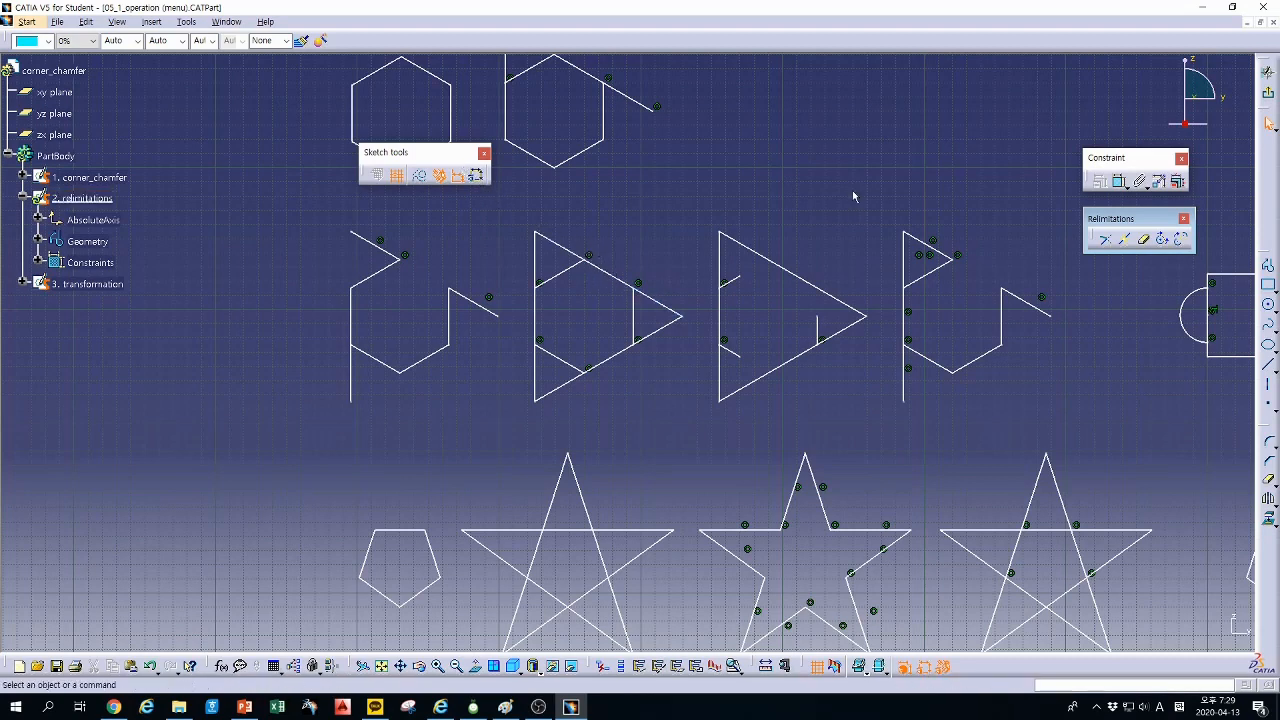
# Step: Trim the first top-row hexagon's left and lower-right sides together, extending both downward to a shared corner
pyautogui.click(1106, 240)
pyautogui.moveTo(691, 368); pyautogui.dragTo(660, 420, button='middle')
pyautogui.moveTo(660, 283); pyautogui.dragTo(775, 380, button='middle')
pyautogui.click(440, 280)
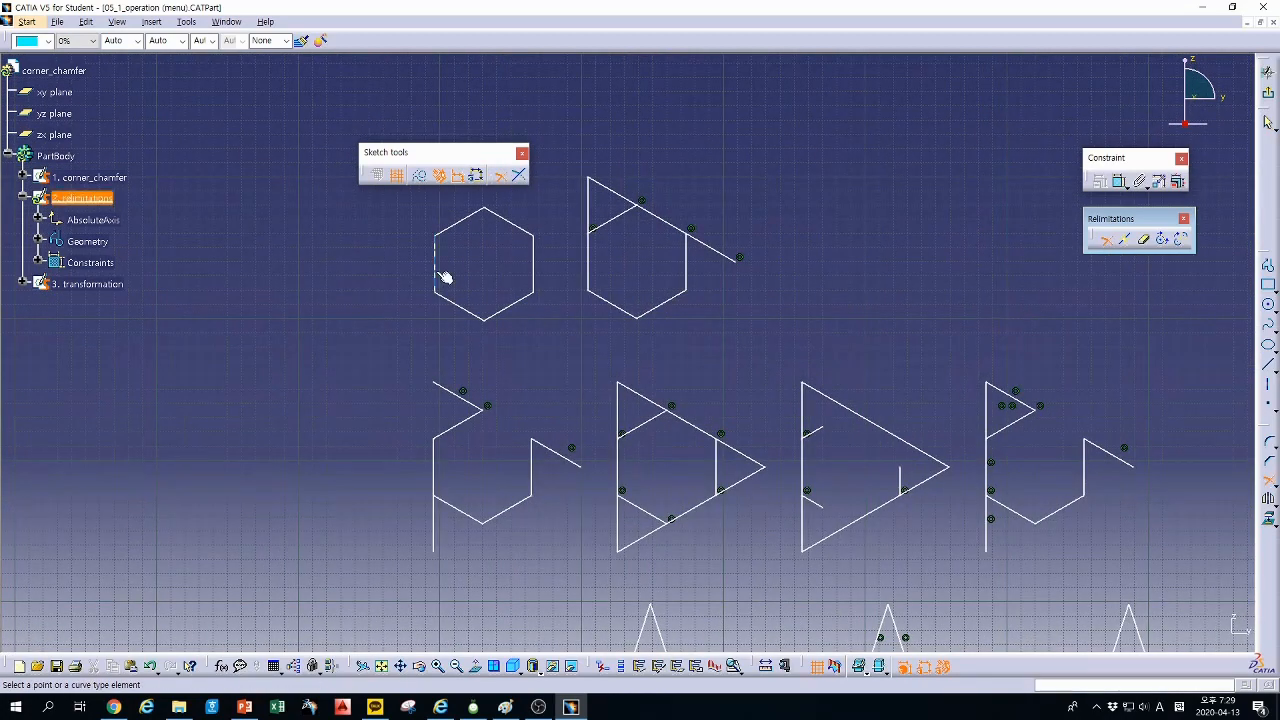
pyautogui.click(492, 316)
pyautogui.moveTo(684, 367); pyautogui.dragTo(566, 286, button='middle')
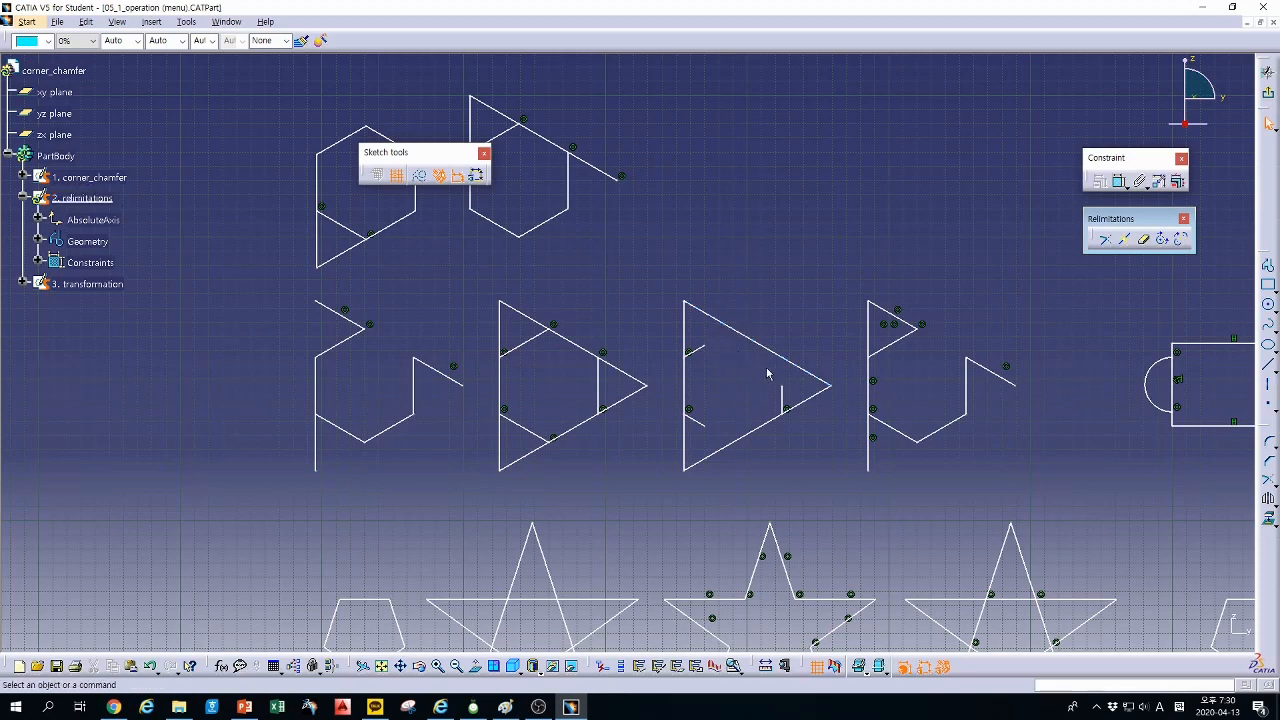
# Step: Trim the third middle-row triangle's short upper-left inner line with its upper side, joining them at a corner
pyautogui.click(1105, 240)
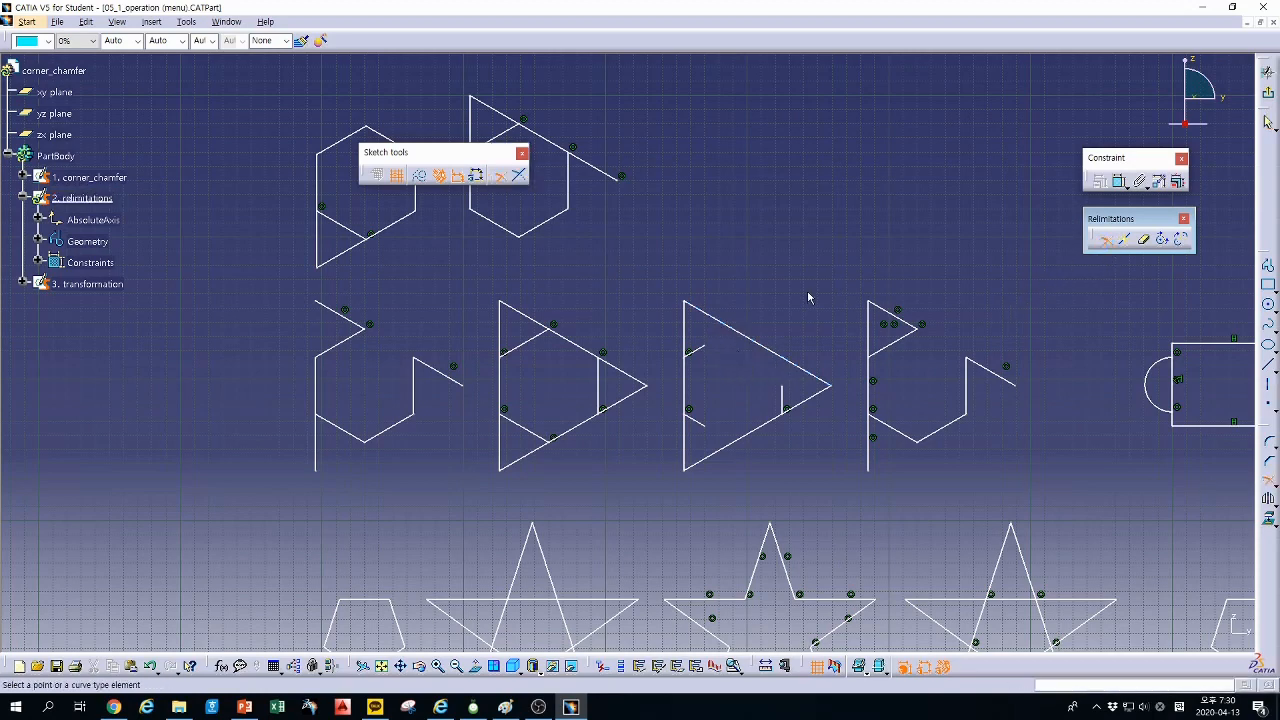
pyautogui.click(695, 349)
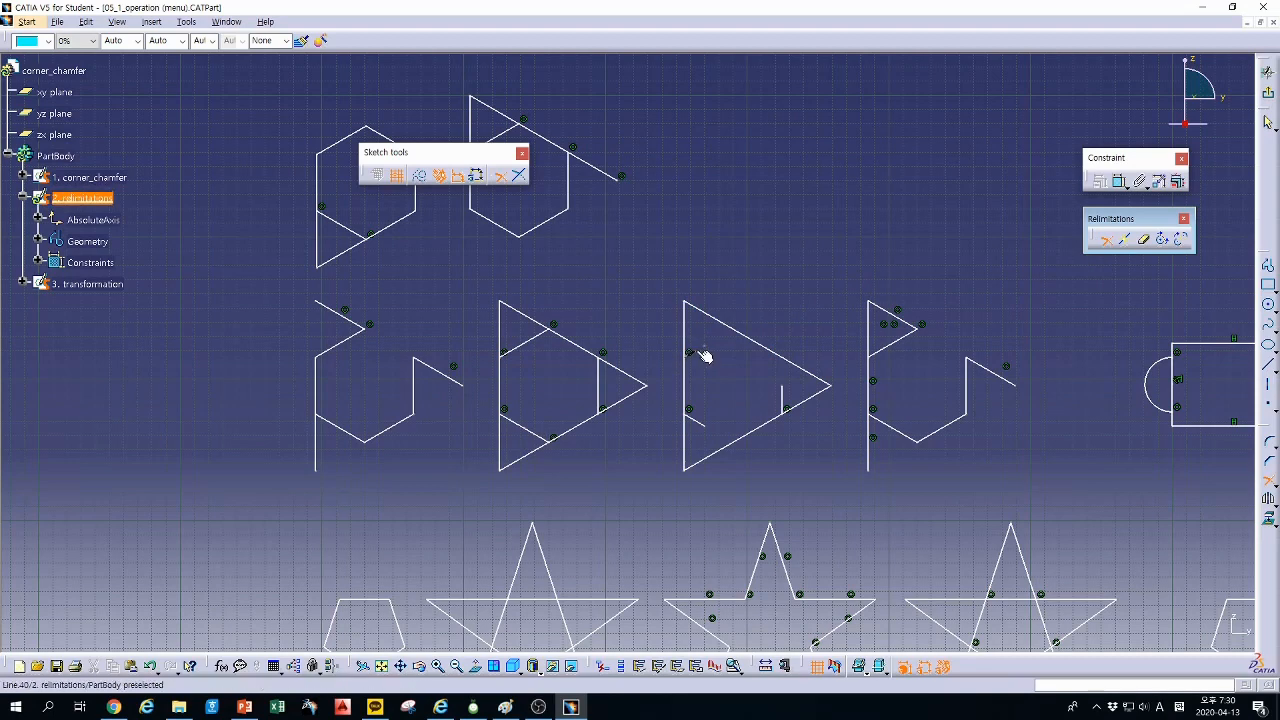
pyautogui.click(771, 348)
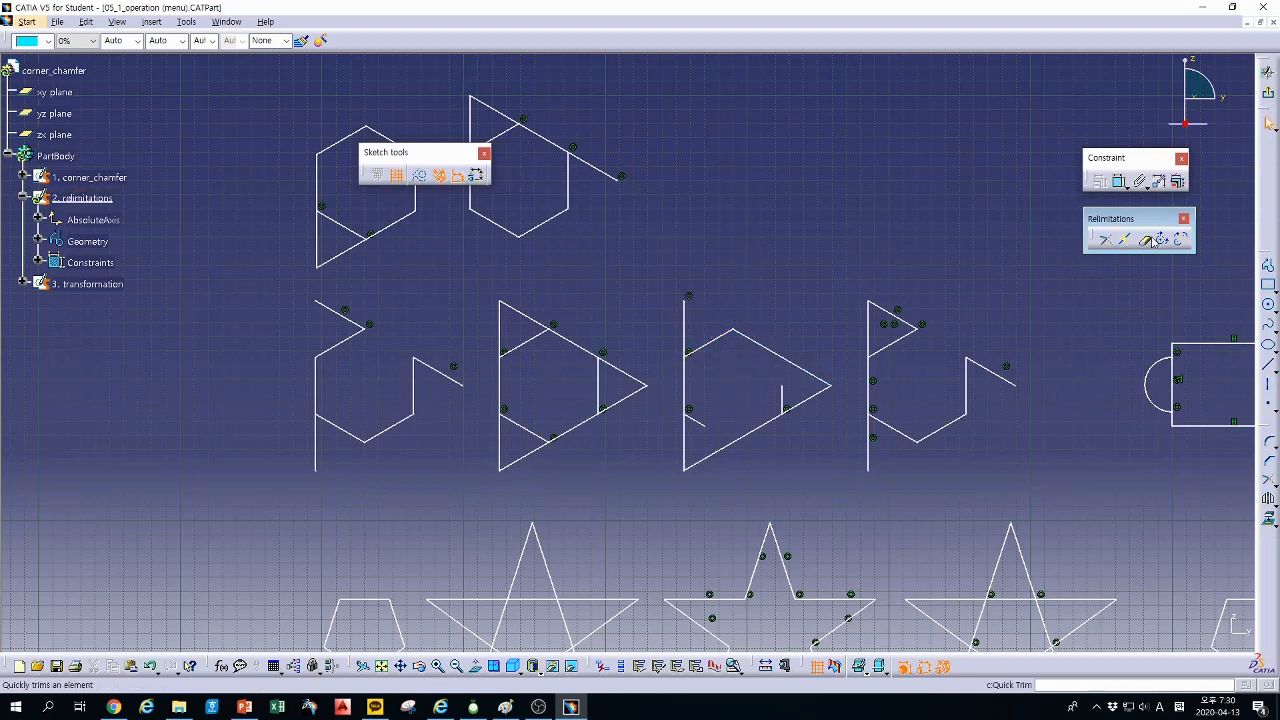
# Step: Trim the same figure's short inner vertical line with its sloping upper side, joining them and removing the right-hand tip
pyautogui.click(785, 400)
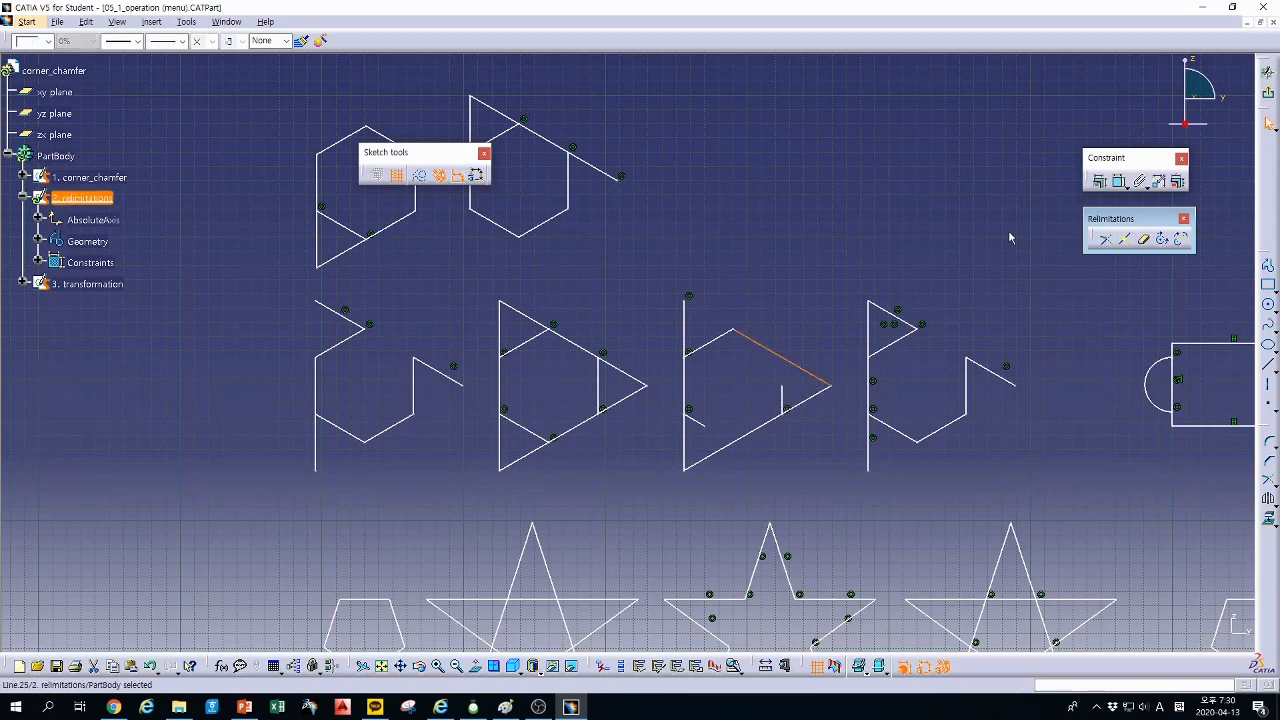
pyautogui.click(1046, 288)
pyautogui.click(1105, 239)
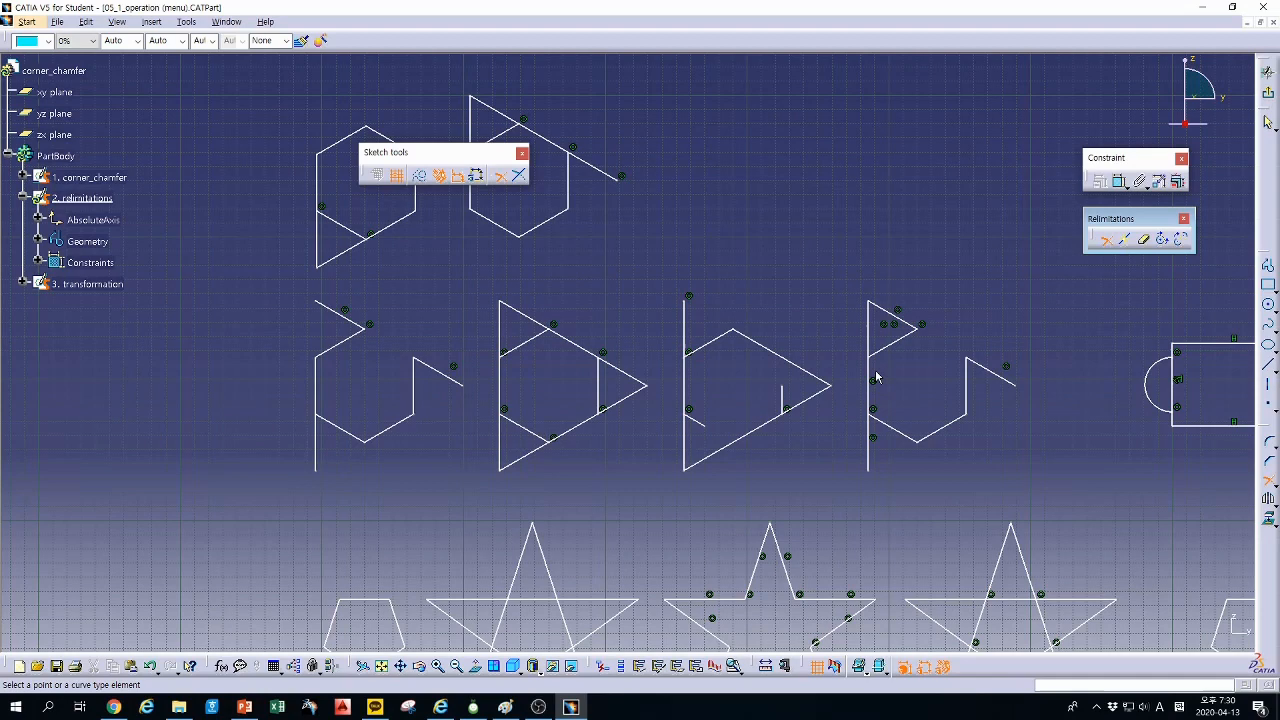
pyautogui.click(786, 398)
pyautogui.click(776, 356)
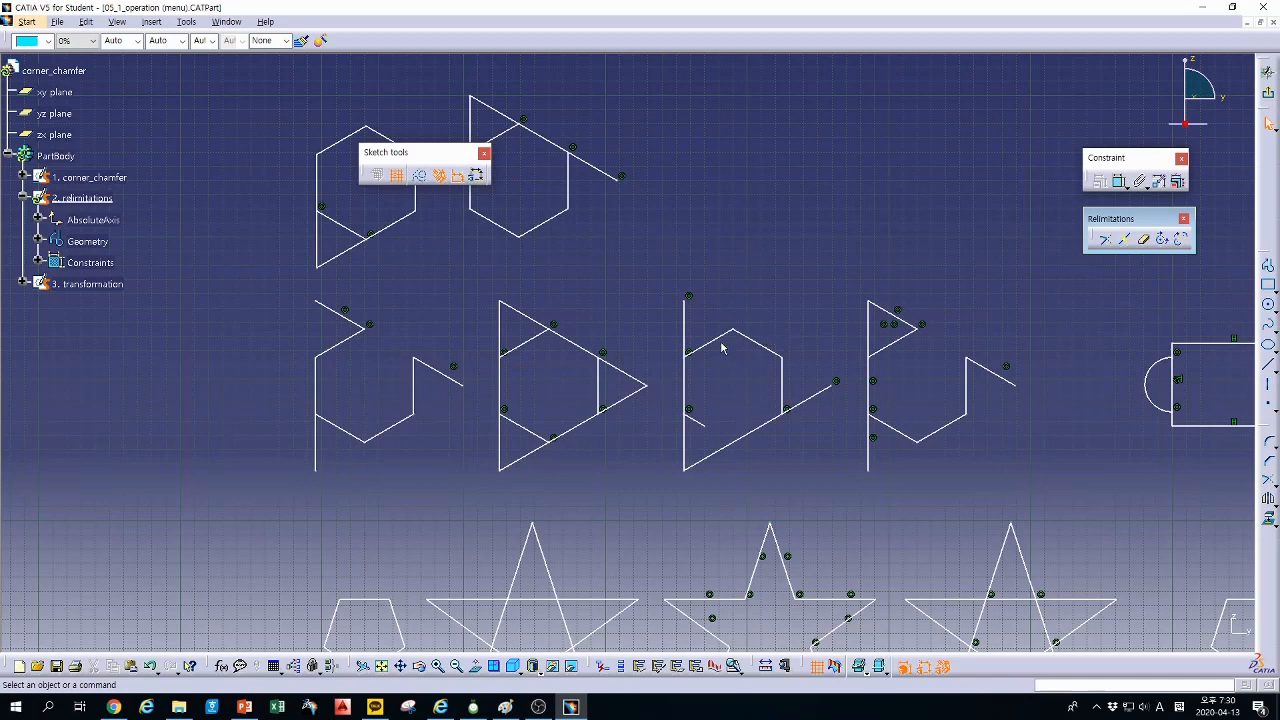
# Step: Trim the same figure's upper-left inner line with its inner vertical line, extending both to meet above the hexagon
pyautogui.click(1105, 239)
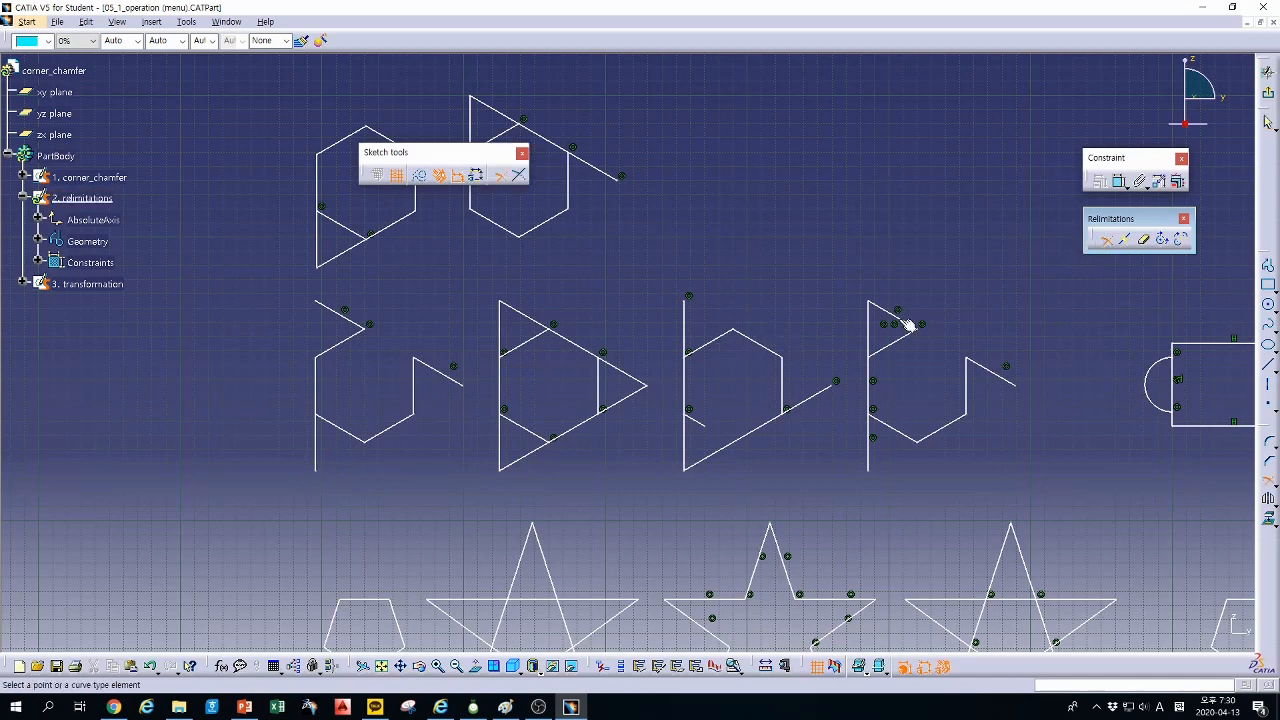
pyautogui.click(722, 339)
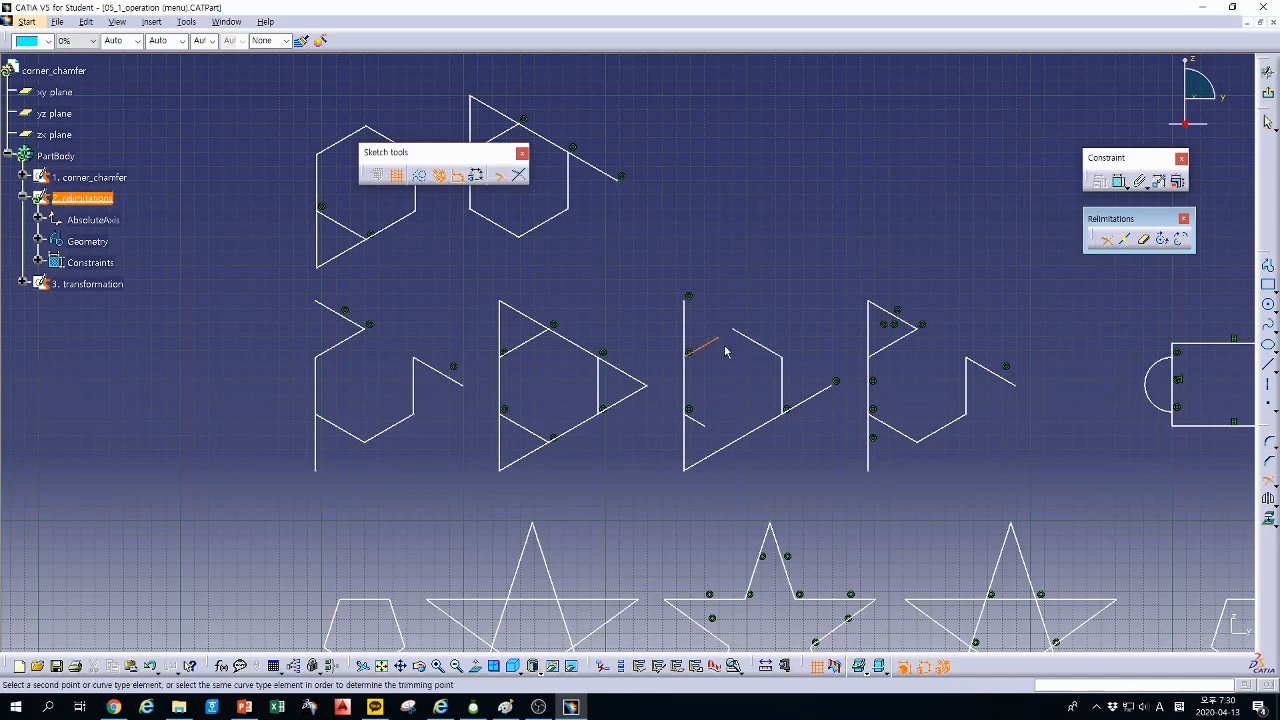
pyautogui.click(781, 372)
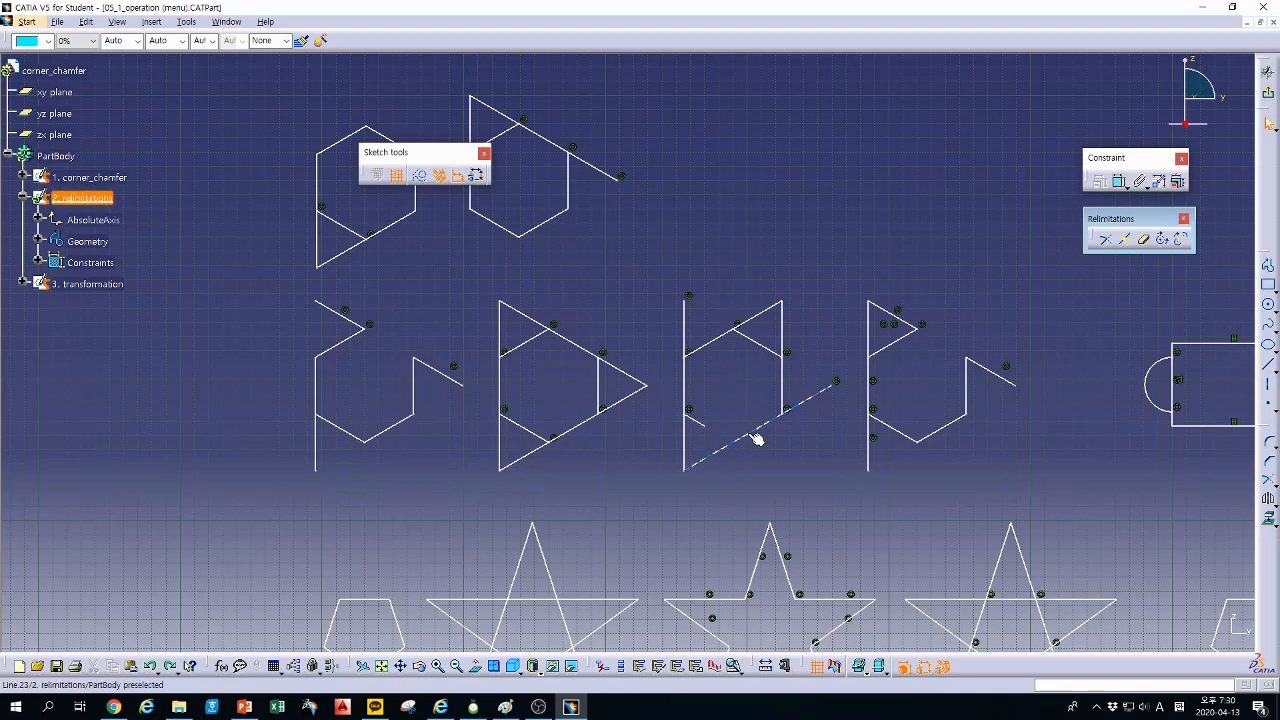
# Step: Trim the third middle-row figure's short lower-left inner line with its lower sloping side so they meet at a corner below the hexagon
pyautogui.click(1104, 240)
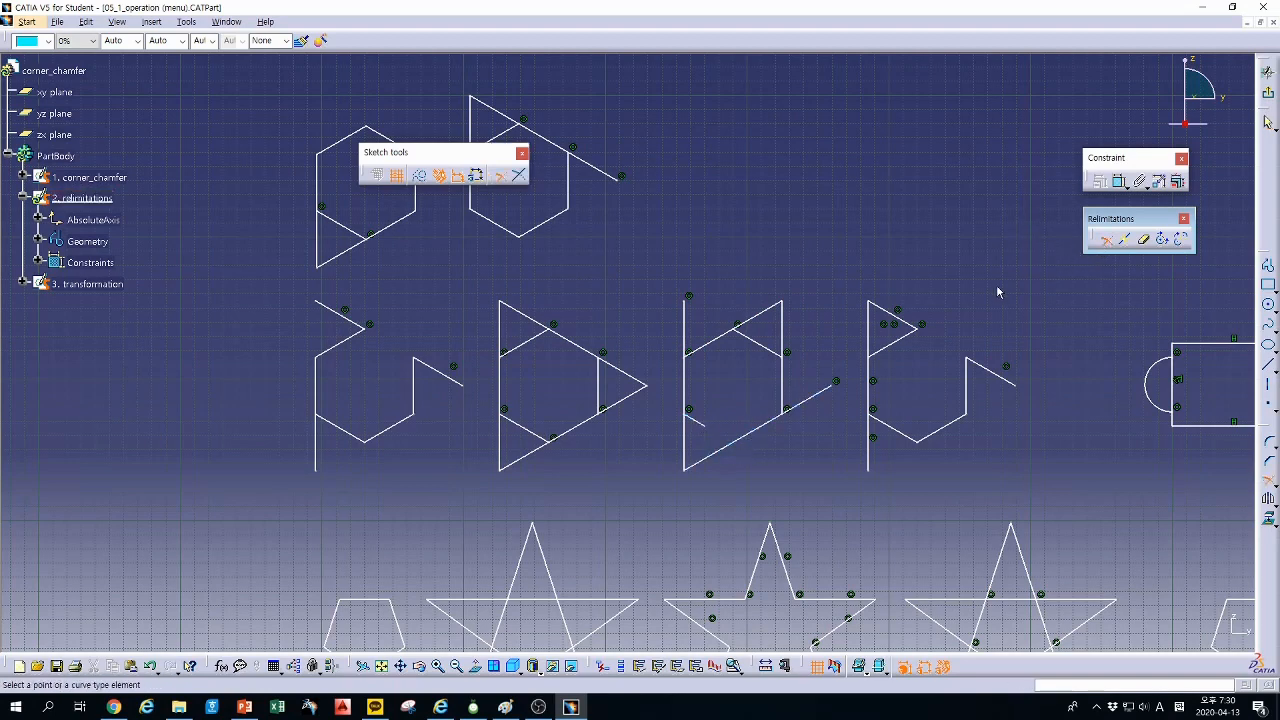
pyautogui.click(703, 425)
pyautogui.click(740, 437)
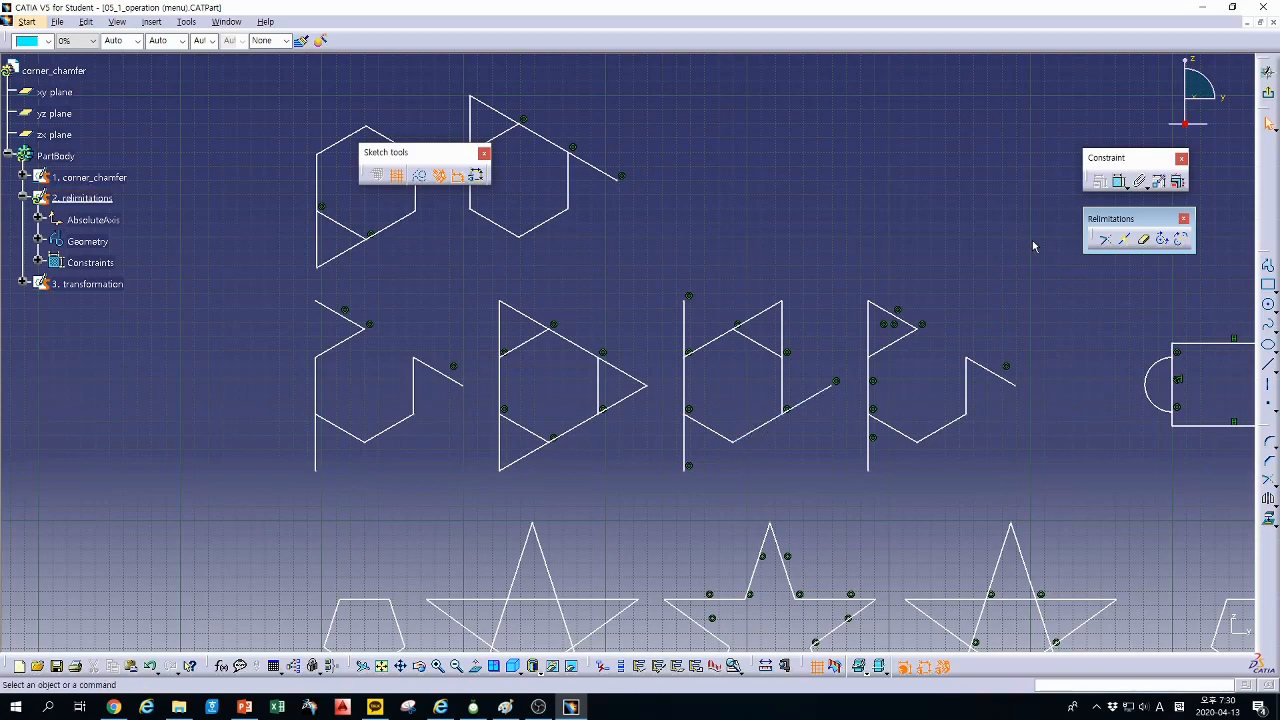
# Step: Close the first rectangle's left arc into a full circle and replace its right arc with the complementary arc
pyautogui.moveTo(987, 257)
pyautogui.mouseDown(button='middle')
pyautogui.moveTo(995, 191)
pyautogui.moveTo(863, 249)
pyautogui.mouseUp(button='middle')
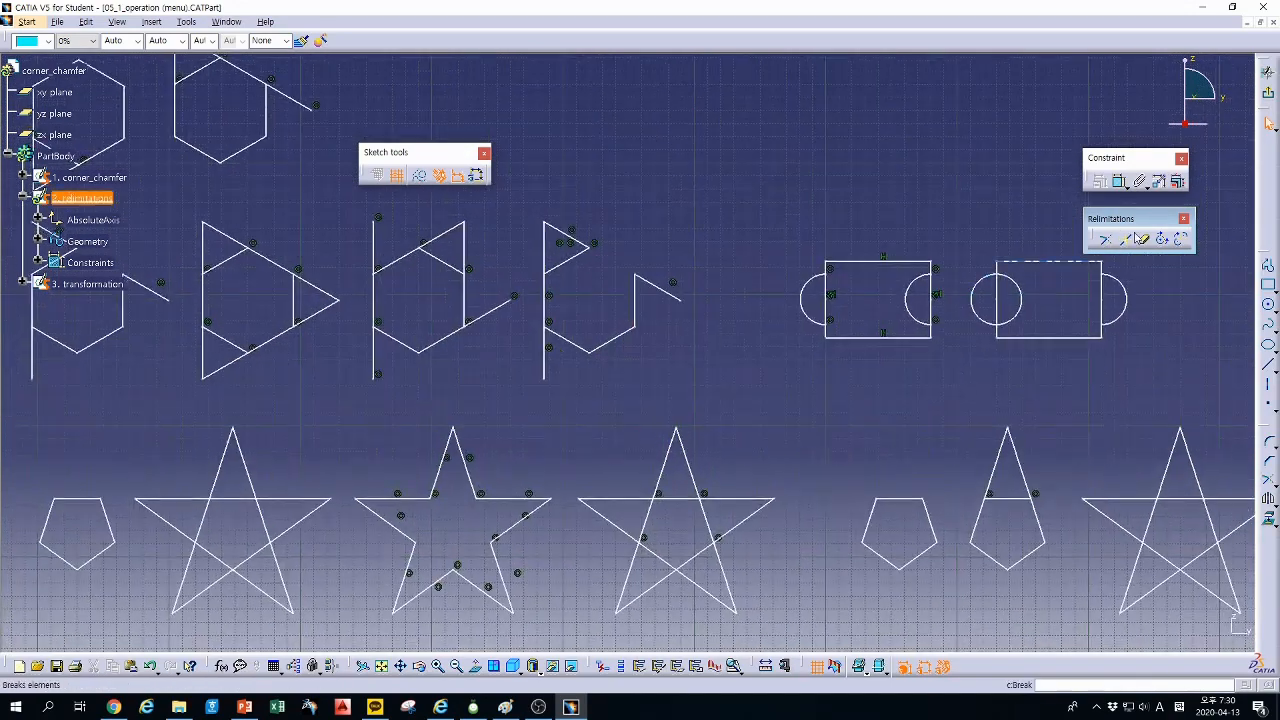
pyautogui.click(1143, 240)
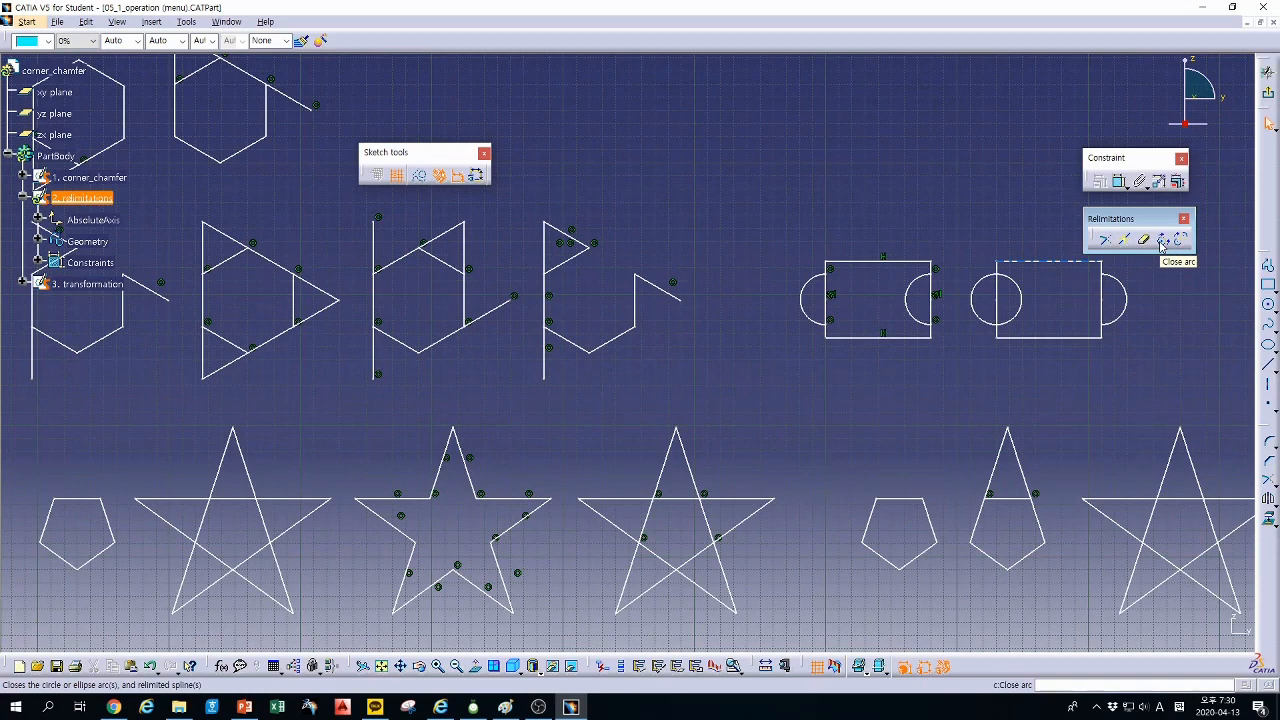
pyautogui.click(1162, 241)
pyautogui.click(818, 288)
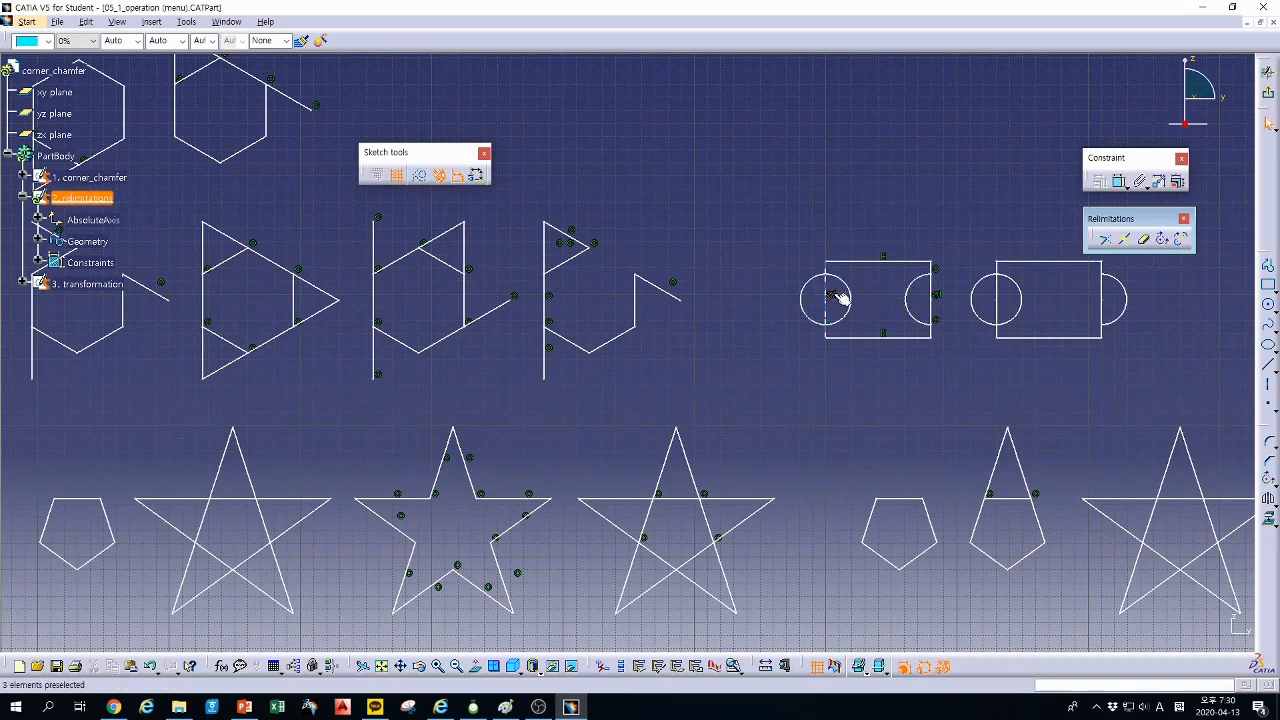
pyautogui.click(1184, 241)
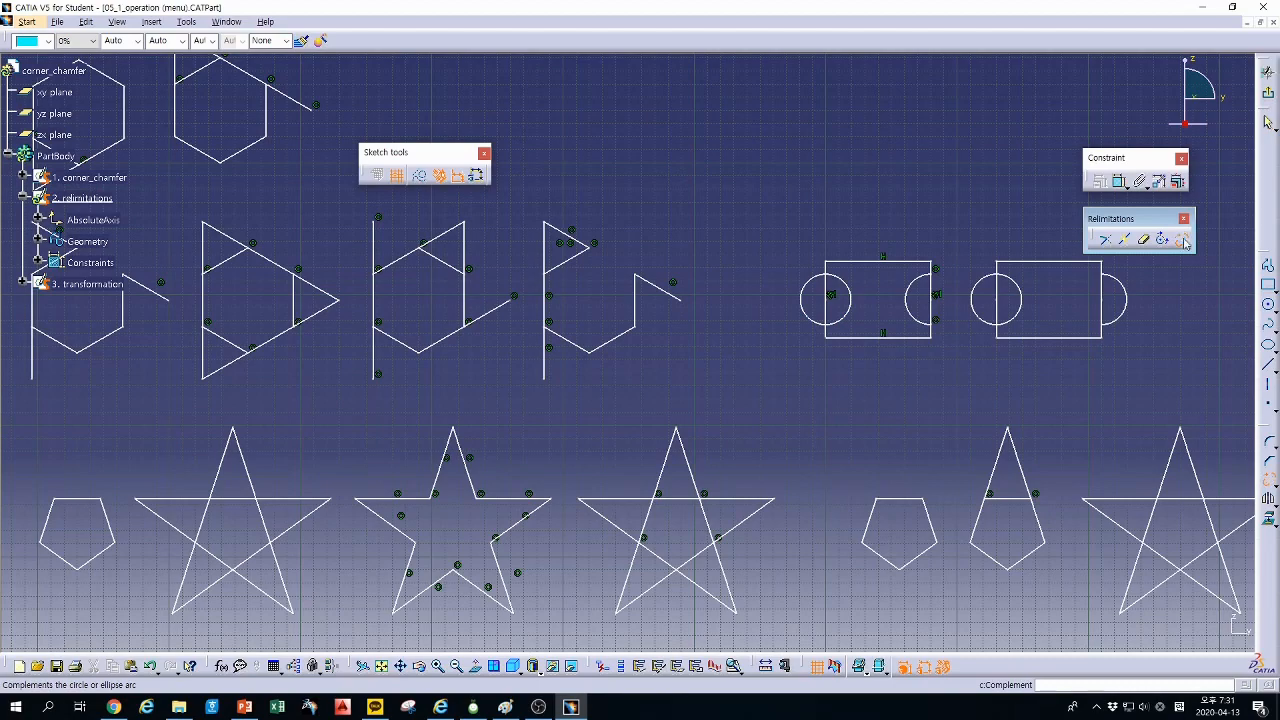
pyautogui.click(918, 298)
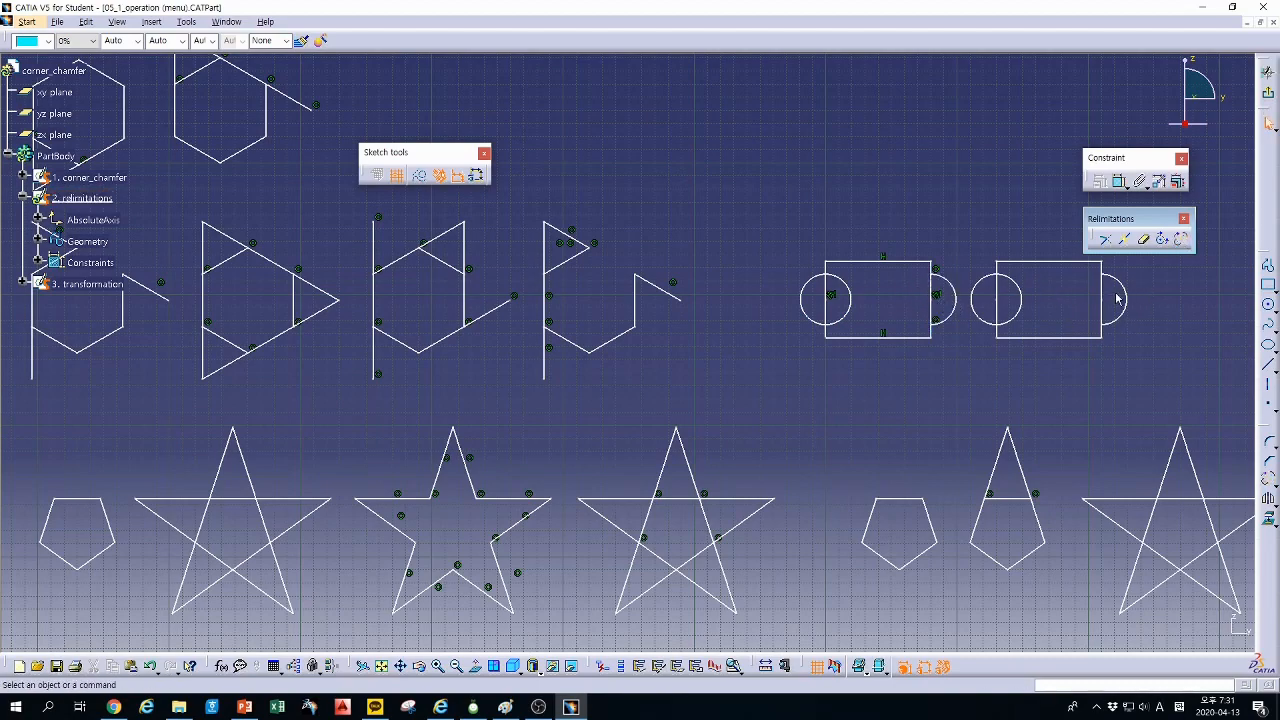
# Step: Trim the first pentagon's upper-left and upper-right sides together, extending both upward to a shared peak
pyautogui.moveTo(752, 406)
pyautogui.mouseDown(button='middle')
pyautogui.moveTo(846, 251)
pyautogui.moveTo(888, 213)
pyautogui.mouseUp(button='middle')
pyautogui.moveTo(870, 256)
pyautogui.mouseDown(button='middle')
pyautogui.moveTo(889, 280)
pyautogui.moveTo(919, 250)
pyautogui.mouseUp(button='middle')
pyautogui.moveTo(837, 312); pyautogui.dragTo(895, 302, button='middle')
pyautogui.moveTo(763, 368); pyautogui.dragTo(843, 347, button='middle')
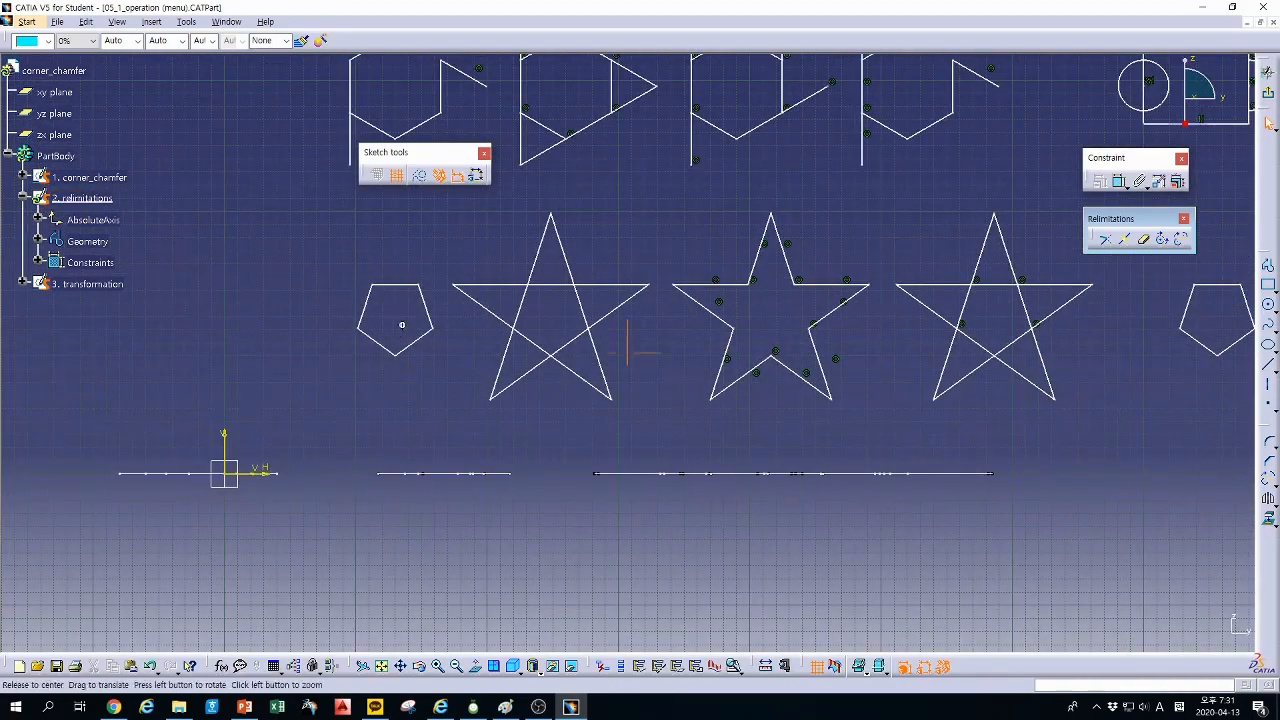
pyautogui.moveTo(400, 323); pyautogui.dragTo(500, 342, button='middle')
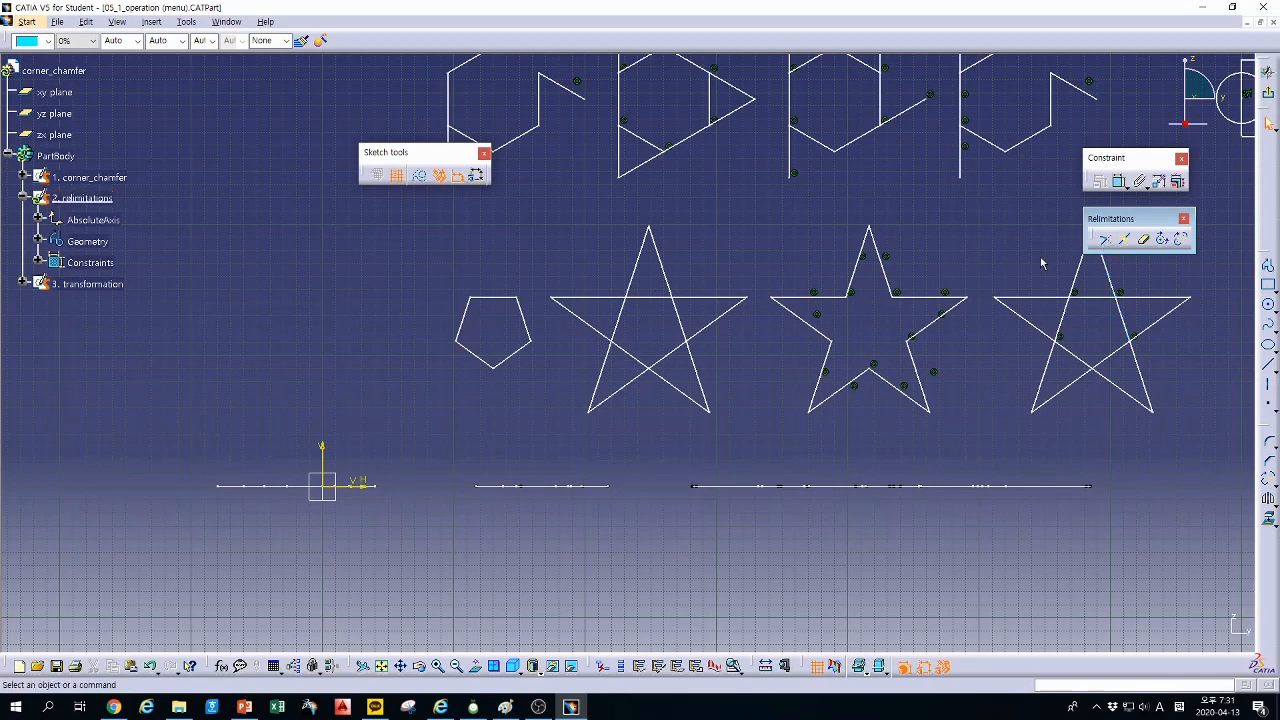
pyautogui.click(1104, 239)
pyautogui.click(467, 315)
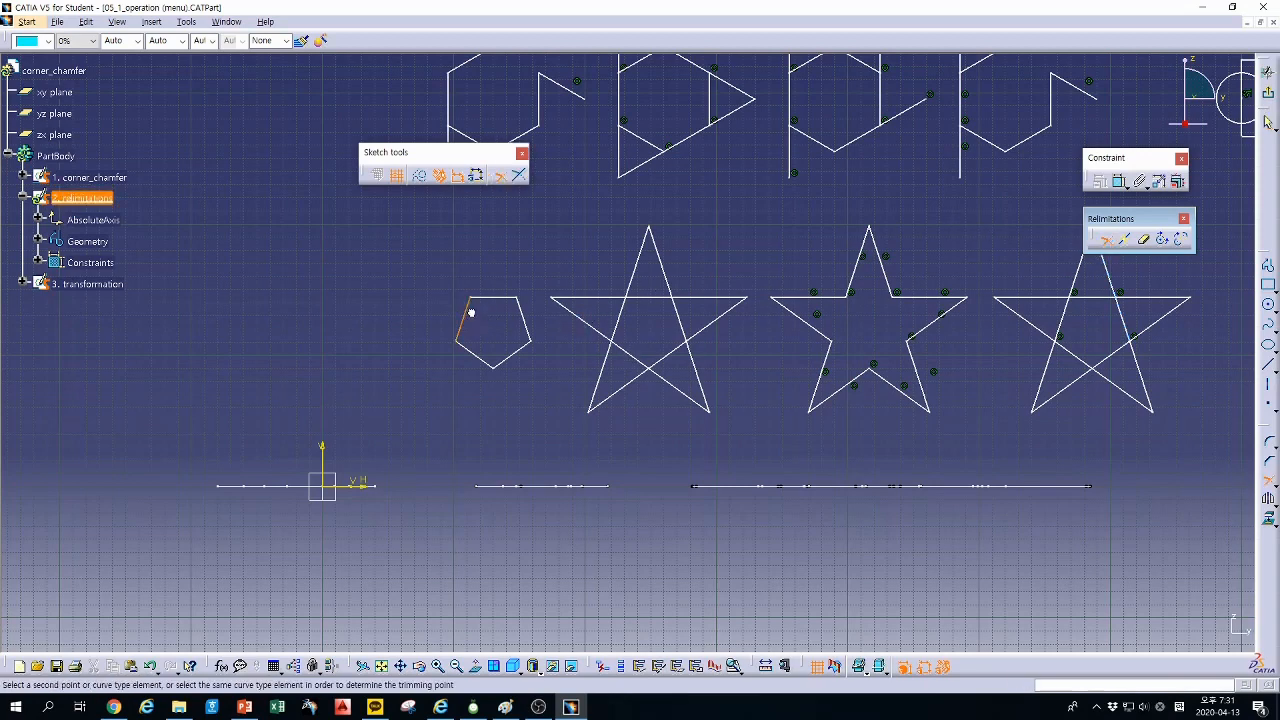
pyautogui.click(526, 318)
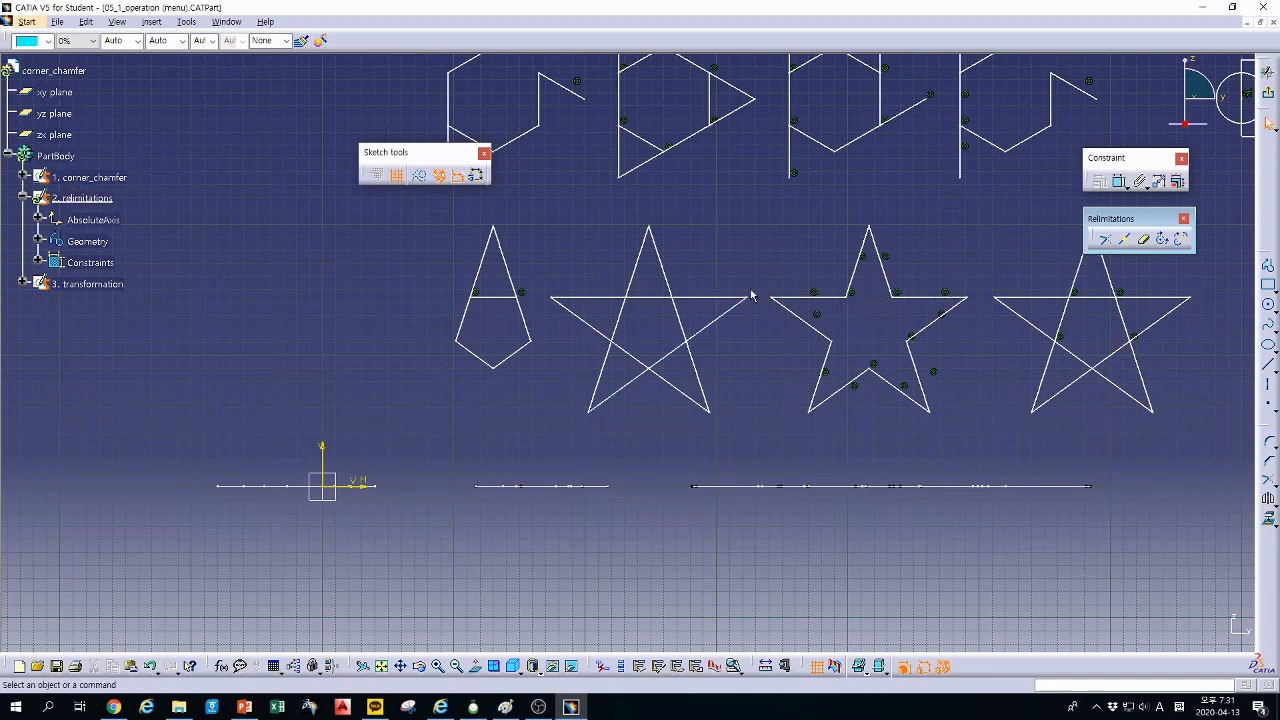
# Step: Quick Trim the horizontal line of the star beside that pentagon with Break and Keep, splitting it at its crossings
pyautogui.click(1143, 238)
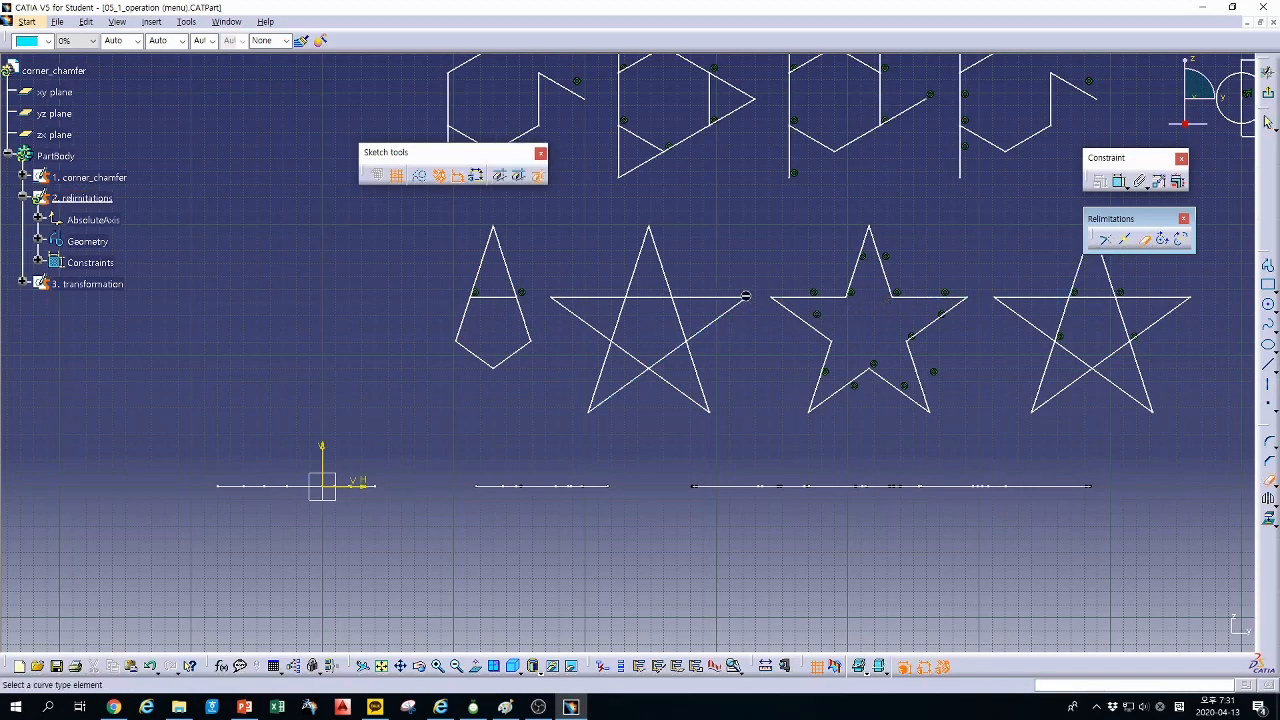
pyautogui.click(658, 297)
pyautogui.click(720, 315)
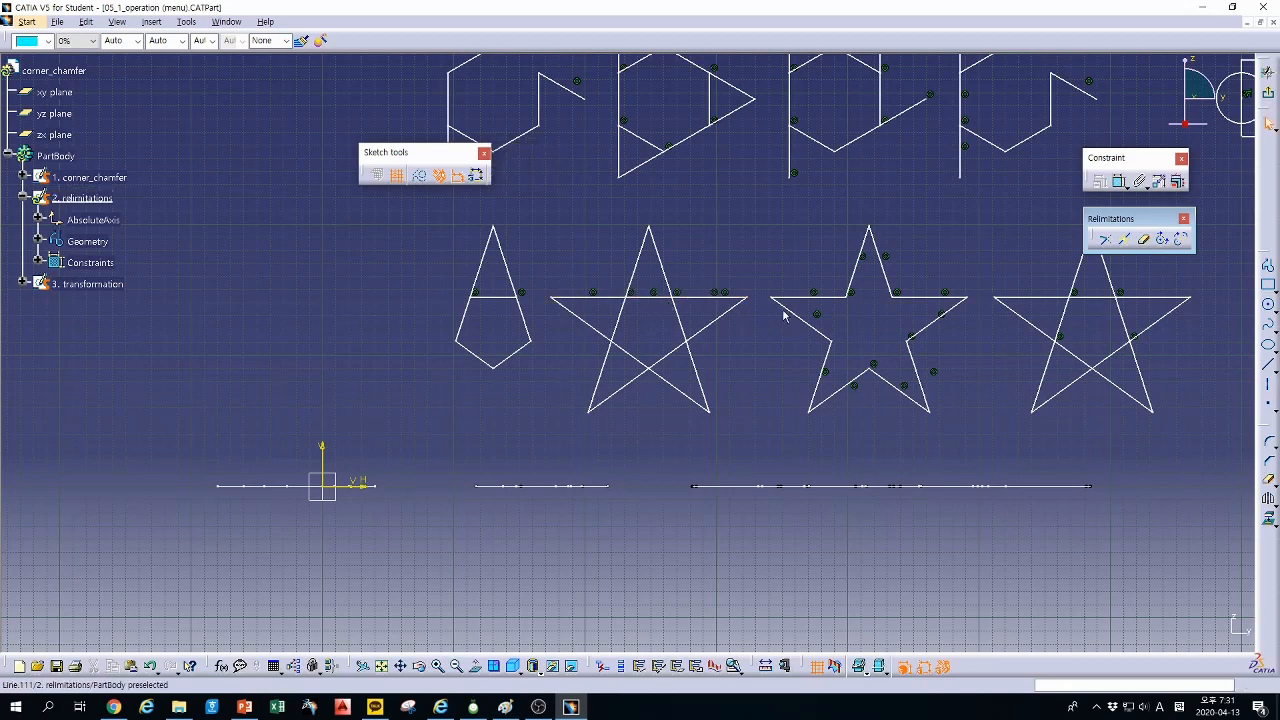
# Step: Quick Trim the same star's right sloping line with Break and Rubber In, removing its middle segment
pyautogui.click(1143, 238)
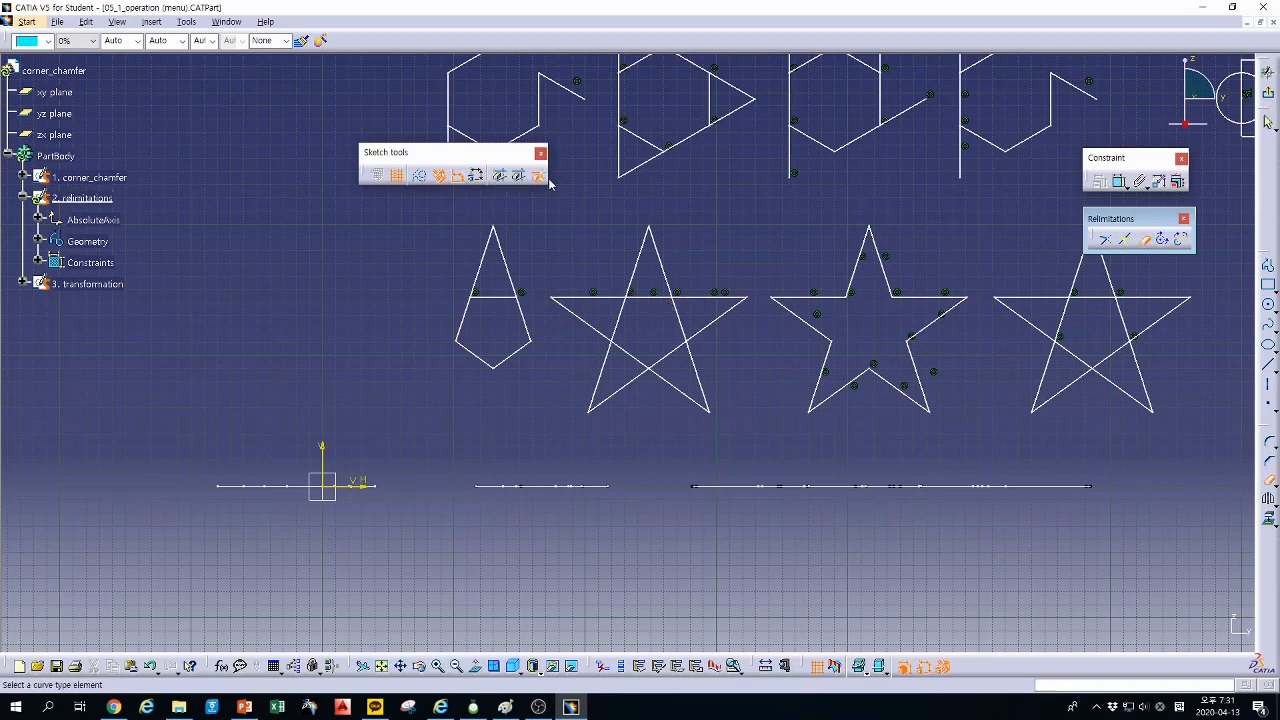
pyautogui.click(509, 176)
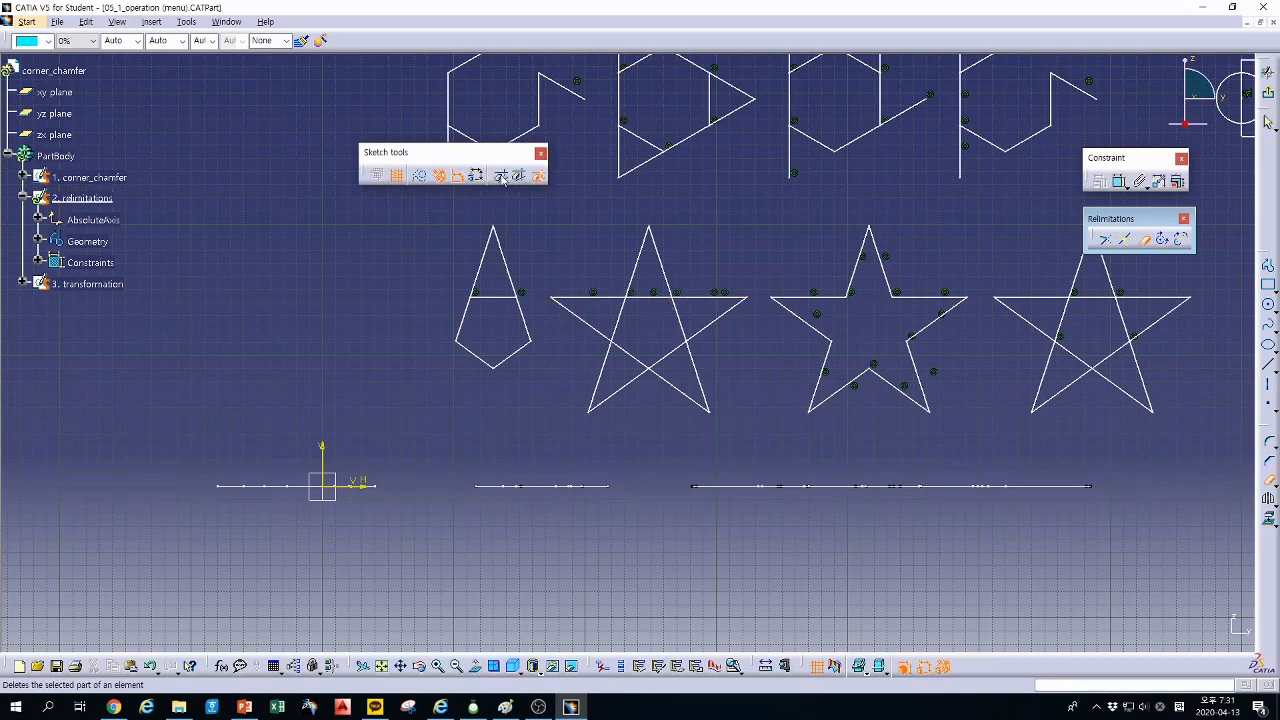
pyautogui.click(686, 320)
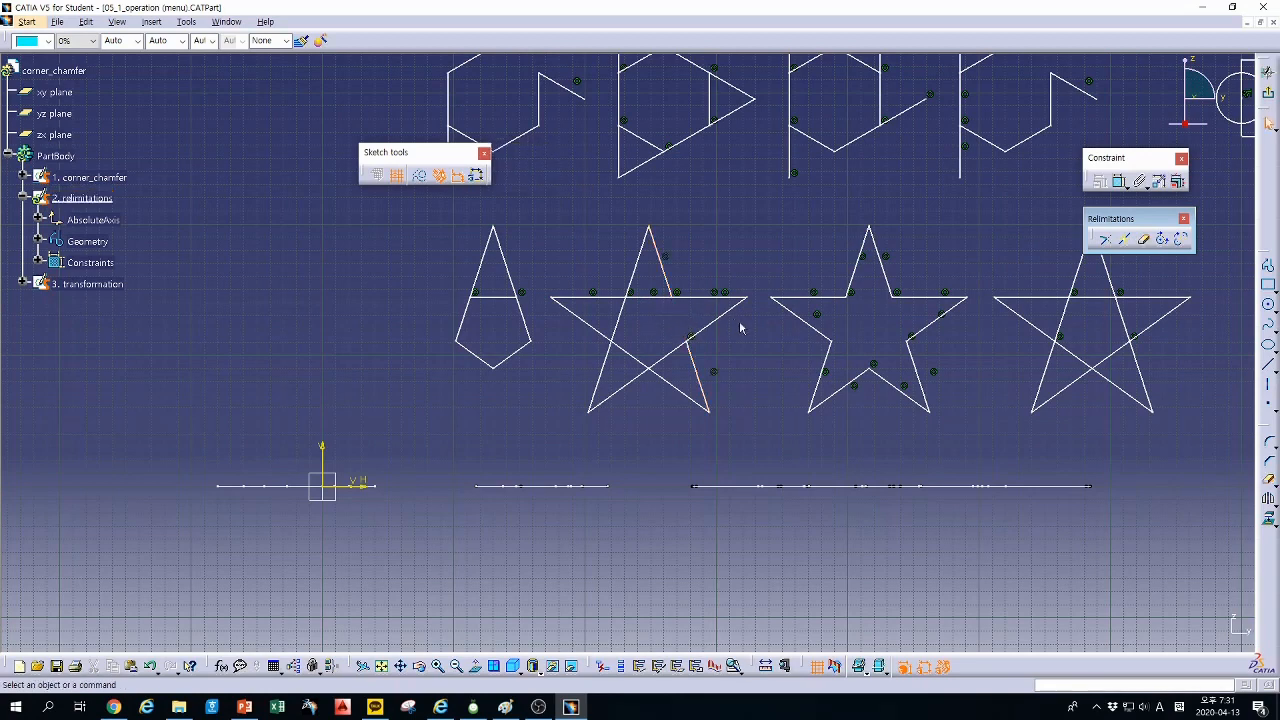
# Step: Trim the outlined star's two horizontal edges together and its two collinear right sloping edges together, bridging both gaps
pyautogui.click(1105, 240)
pyautogui.click(852, 297)
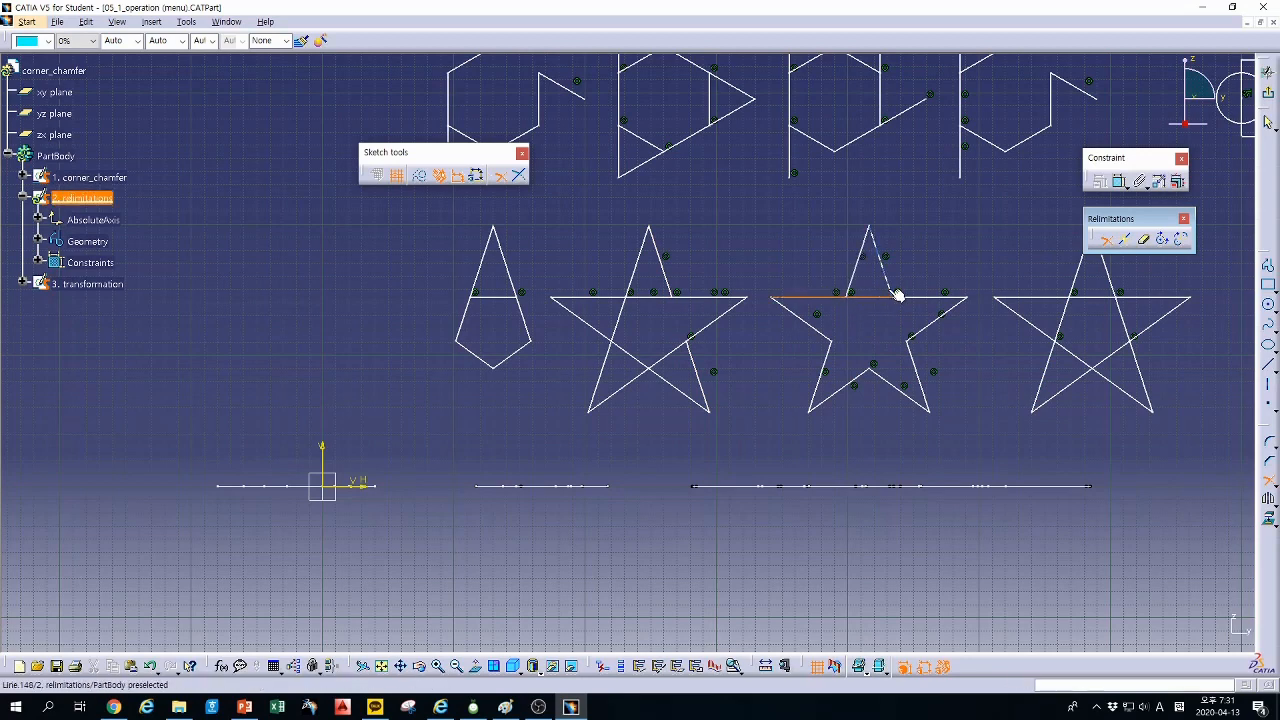
pyautogui.click(913, 353)
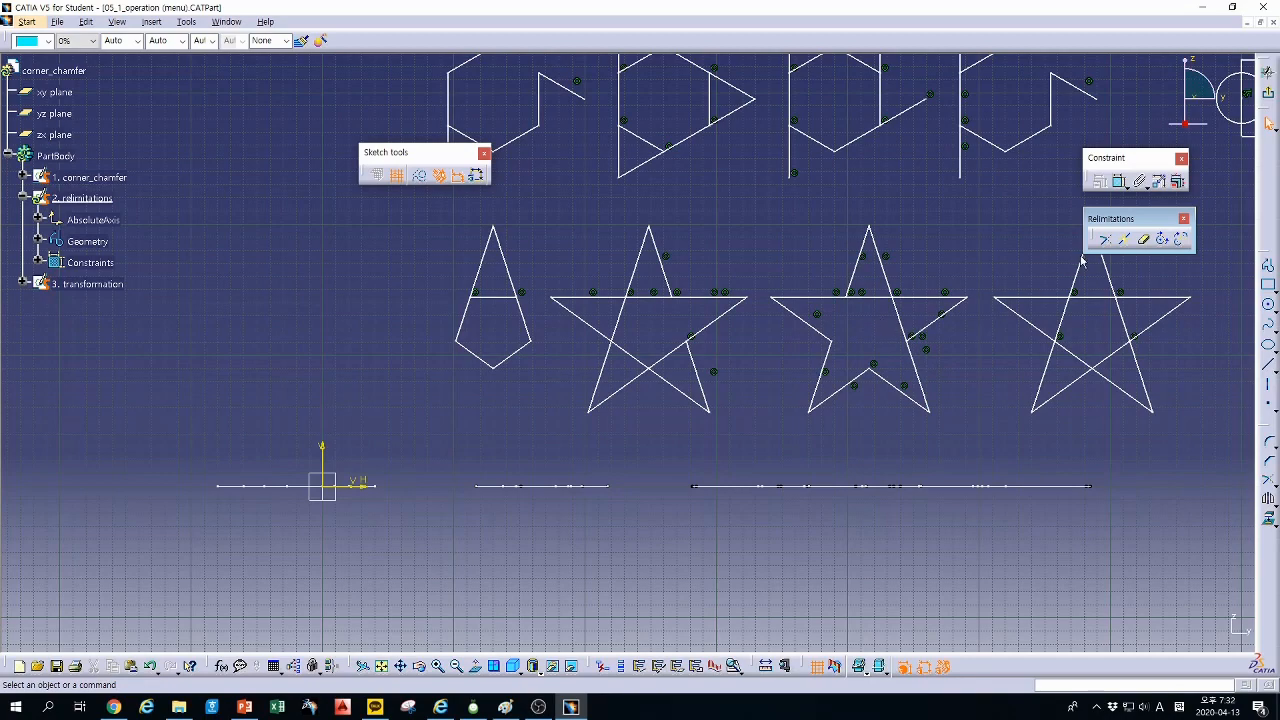
# Step: Switch to the PowerPoint lesson slides and go to the Transformation slide
pyautogui.moveTo(1123, 363); pyautogui.dragTo(868, 380, button='middle')
pyautogui.click(1021, 142)
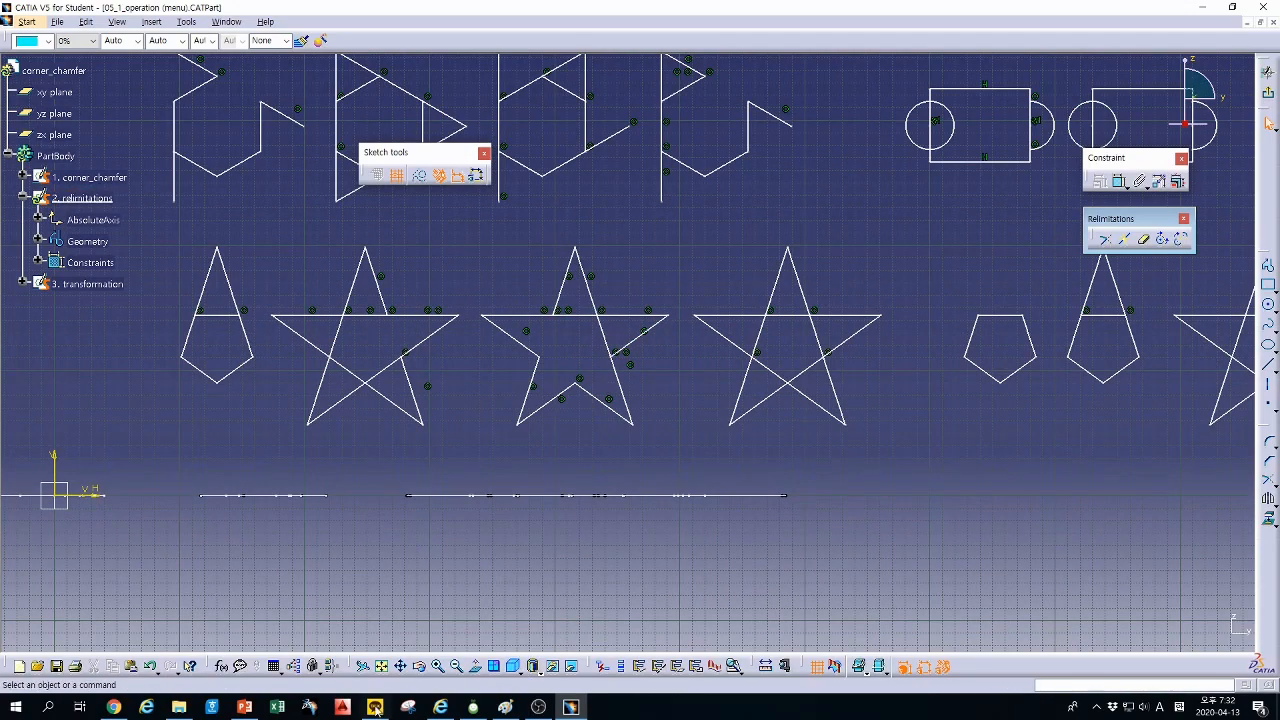
pyautogui.click(243, 707)
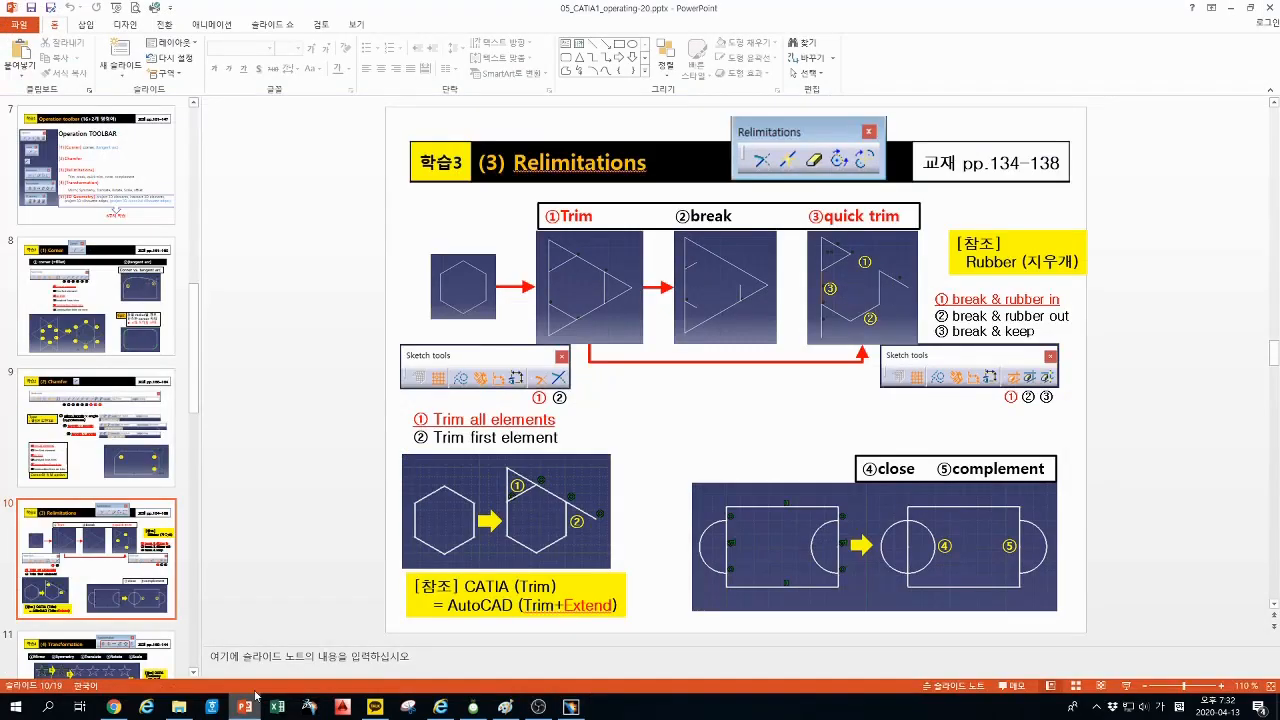
pyautogui.scroll(-1, 326, 579)
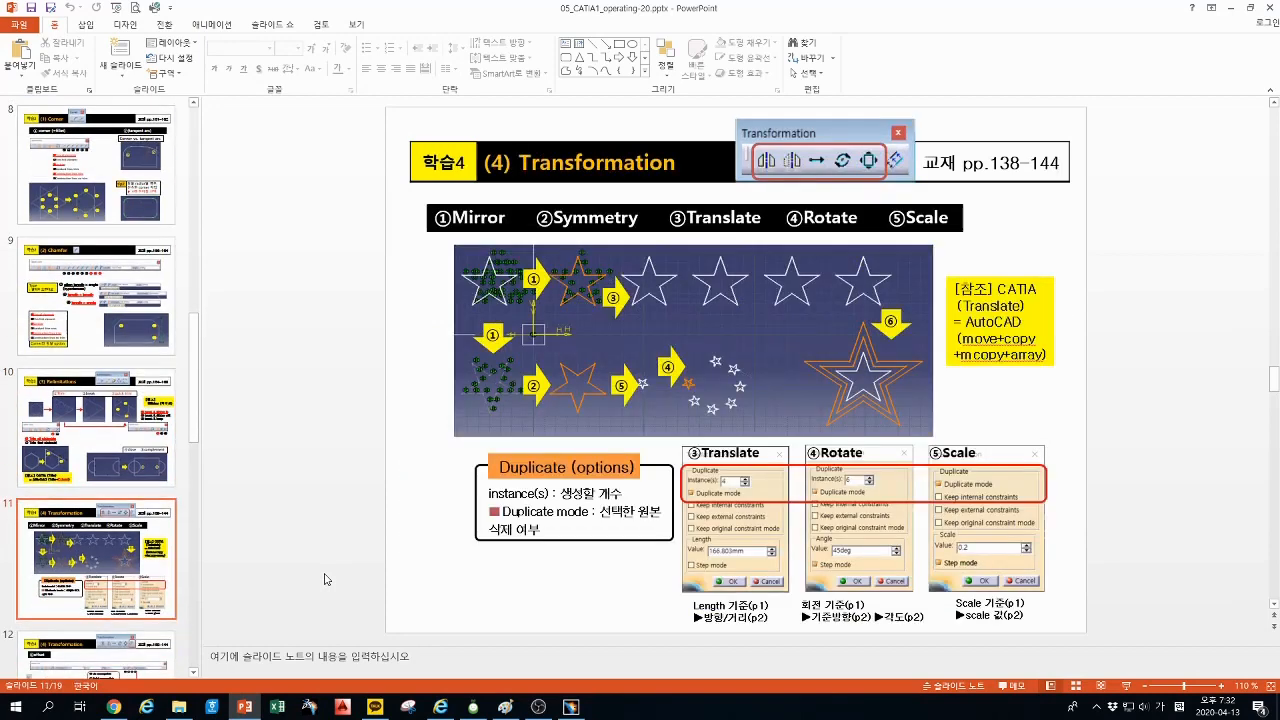
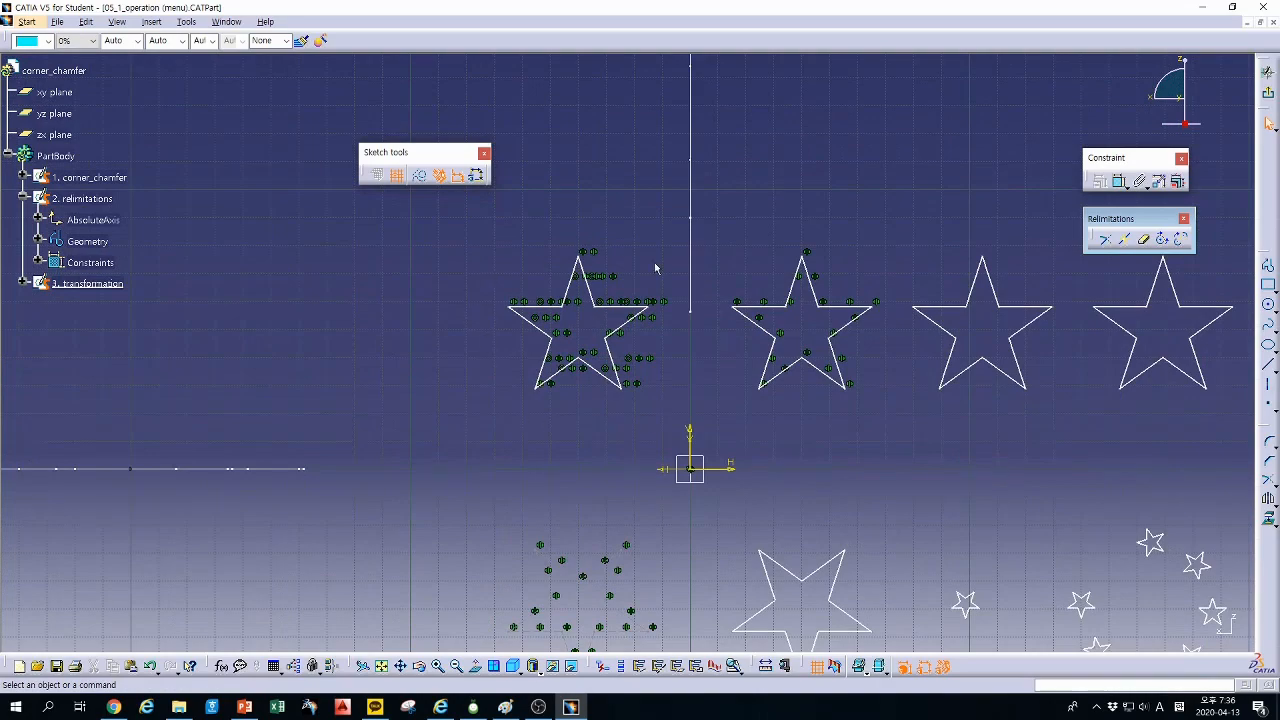
# Step: Delete the five upper-row stars to the right of the vertical axis in the transformation sketch
pyautogui.moveTo(619, 406)
pyautogui.mouseDown(button='middle')
pyautogui.moveTo(623, 357)
pyautogui.moveTo(693, 418)
pyautogui.moveTo(708, 345)
pyautogui.mouseUp(button='middle')
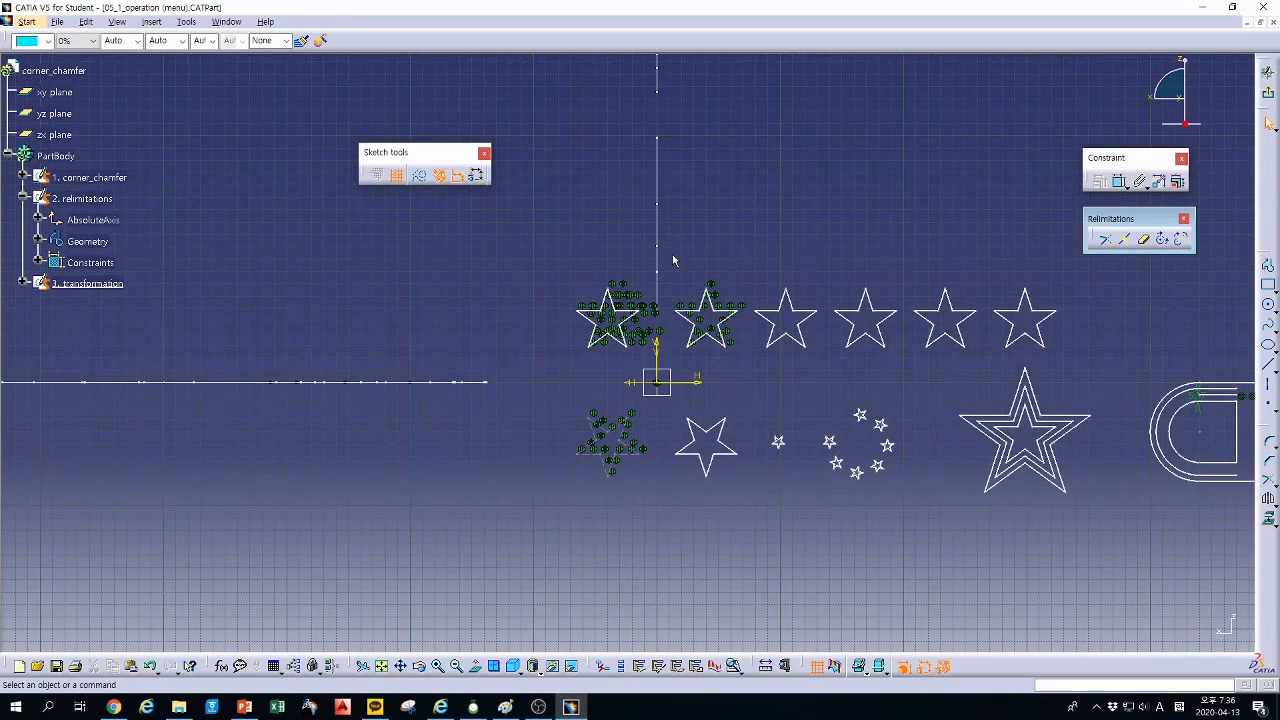
pyautogui.moveTo(673, 260); pyautogui.dragTo(1077, 368)
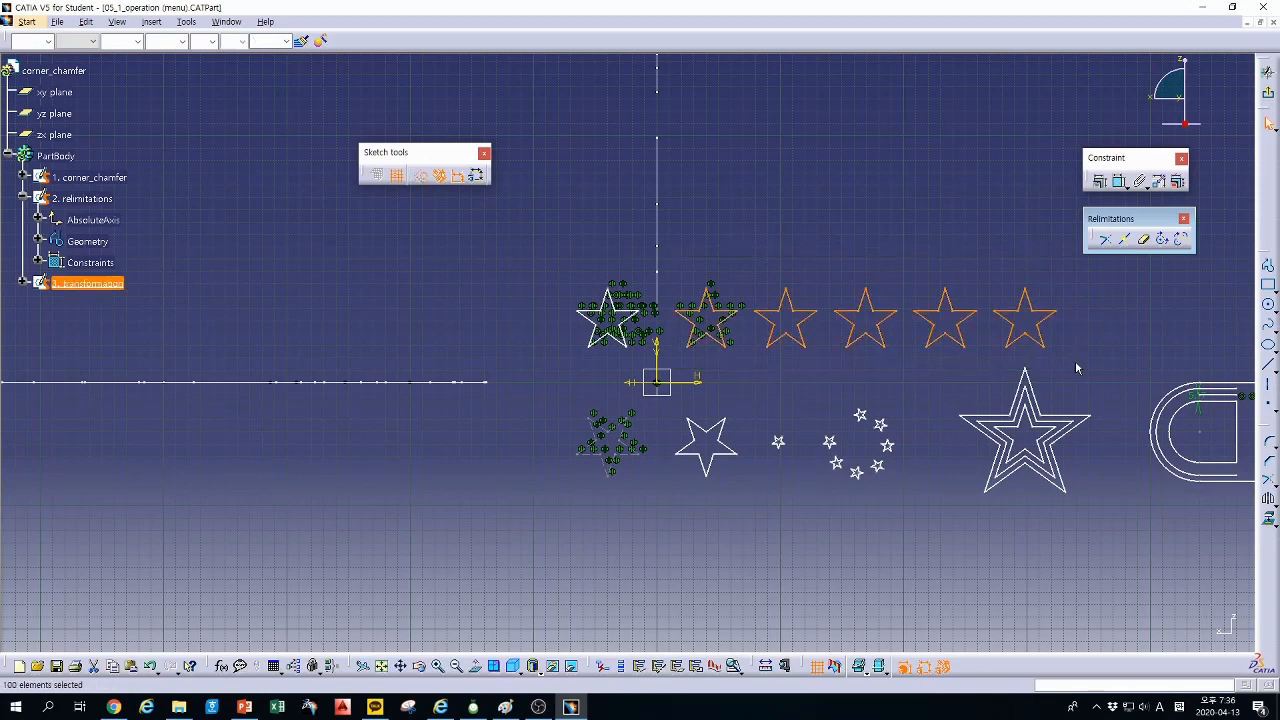
pyautogui.press('Delete')
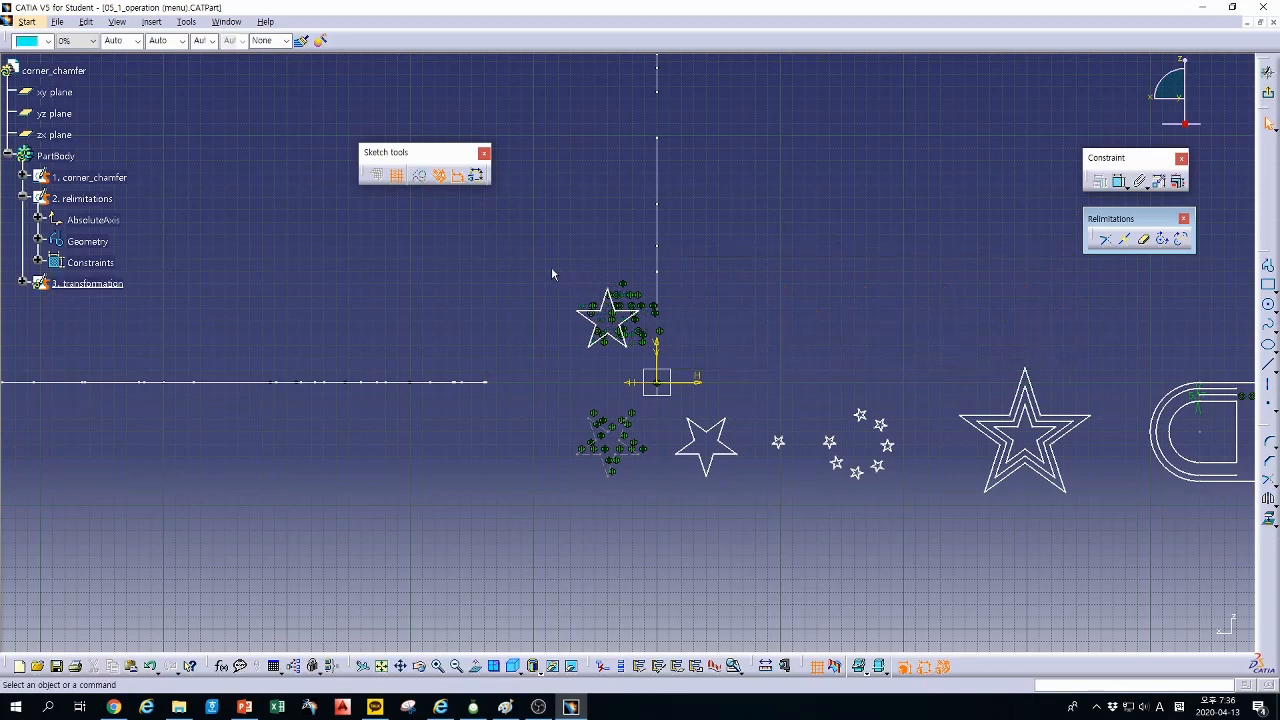
# Step: Float the Transformation tools beside the sketch and Mirror the remaining upper star about the vertical axis
pyautogui.moveTo(552, 274); pyautogui.dragTo(657, 360)
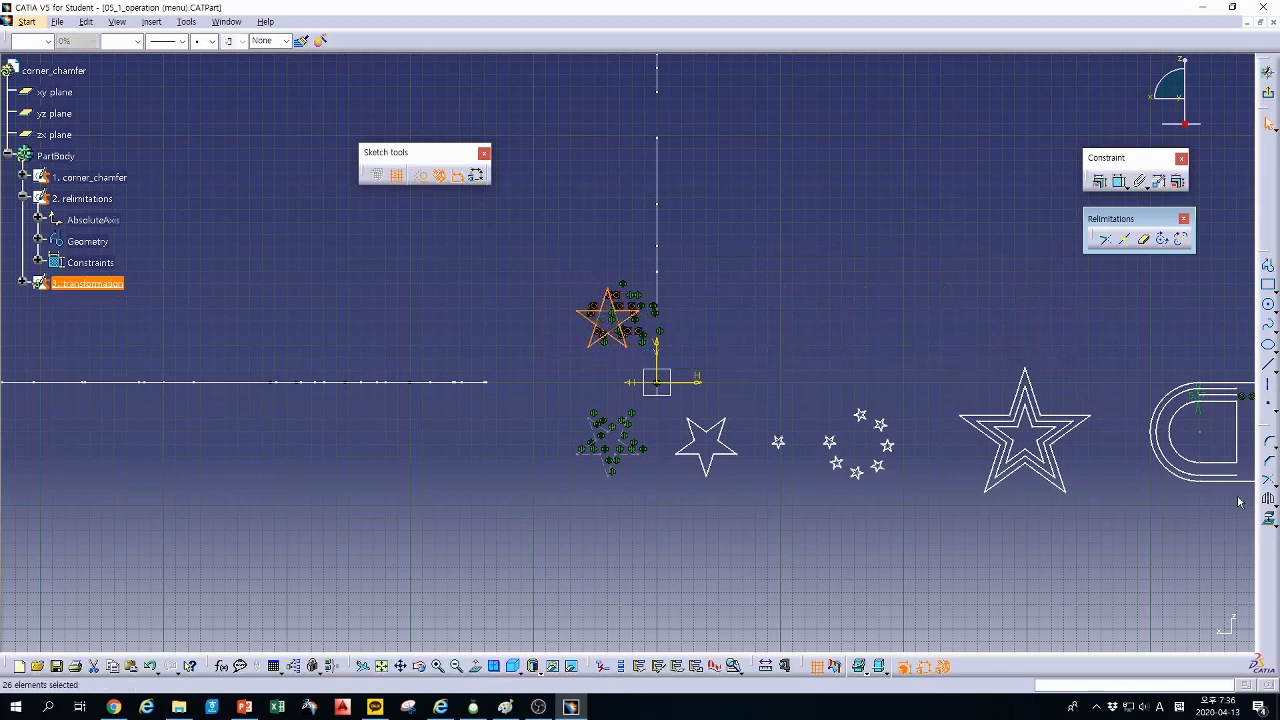
pyautogui.click(1274, 505)
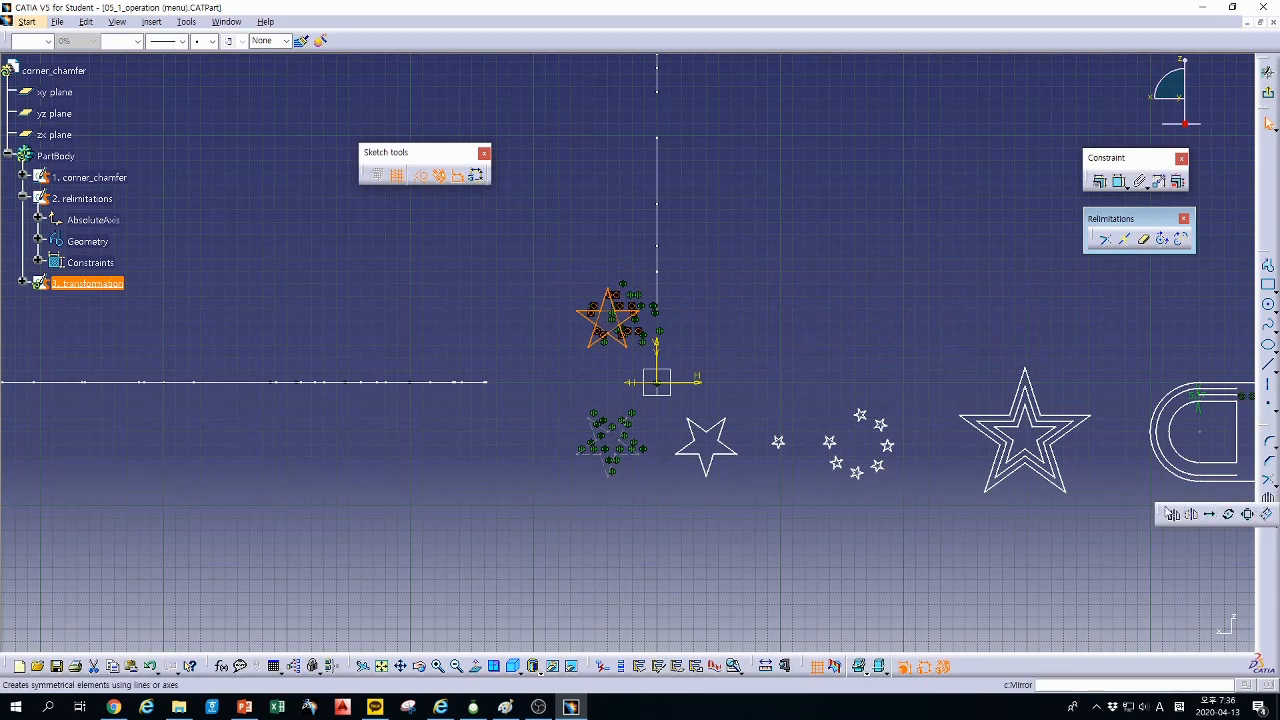
pyautogui.moveTo(1185, 512); pyautogui.dragTo(1082, 318)
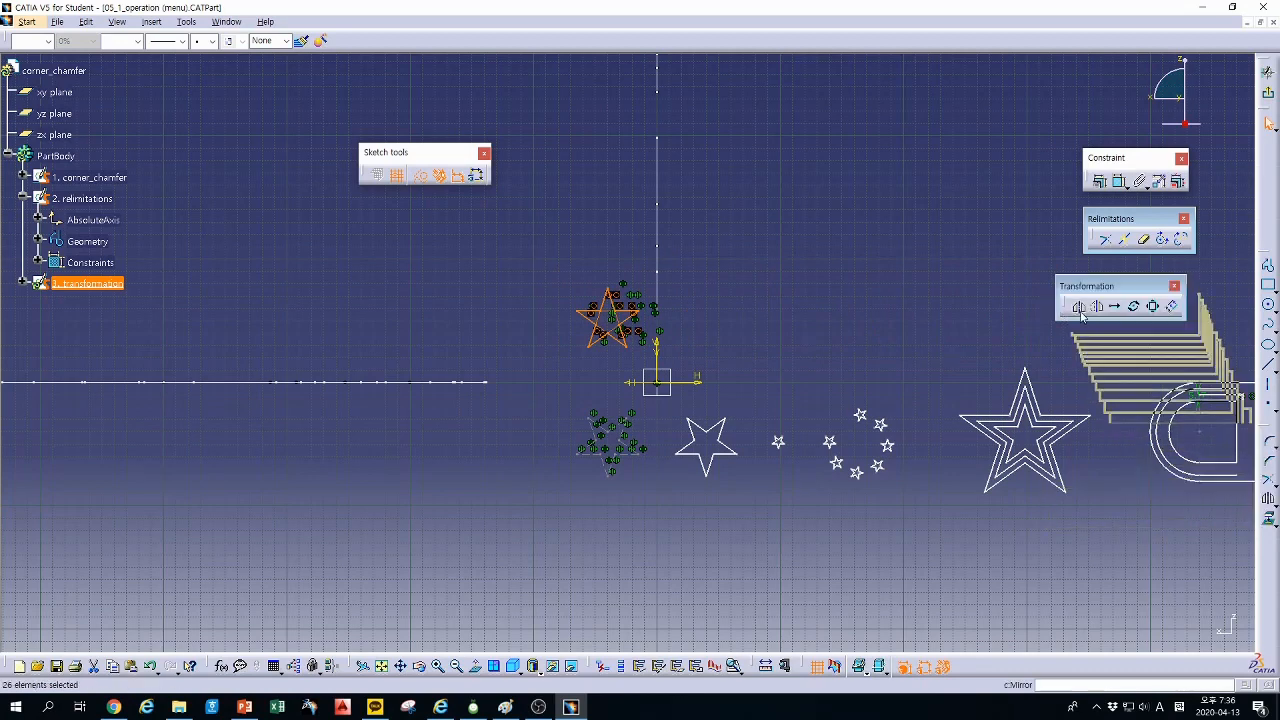
pyautogui.click(1080, 311)
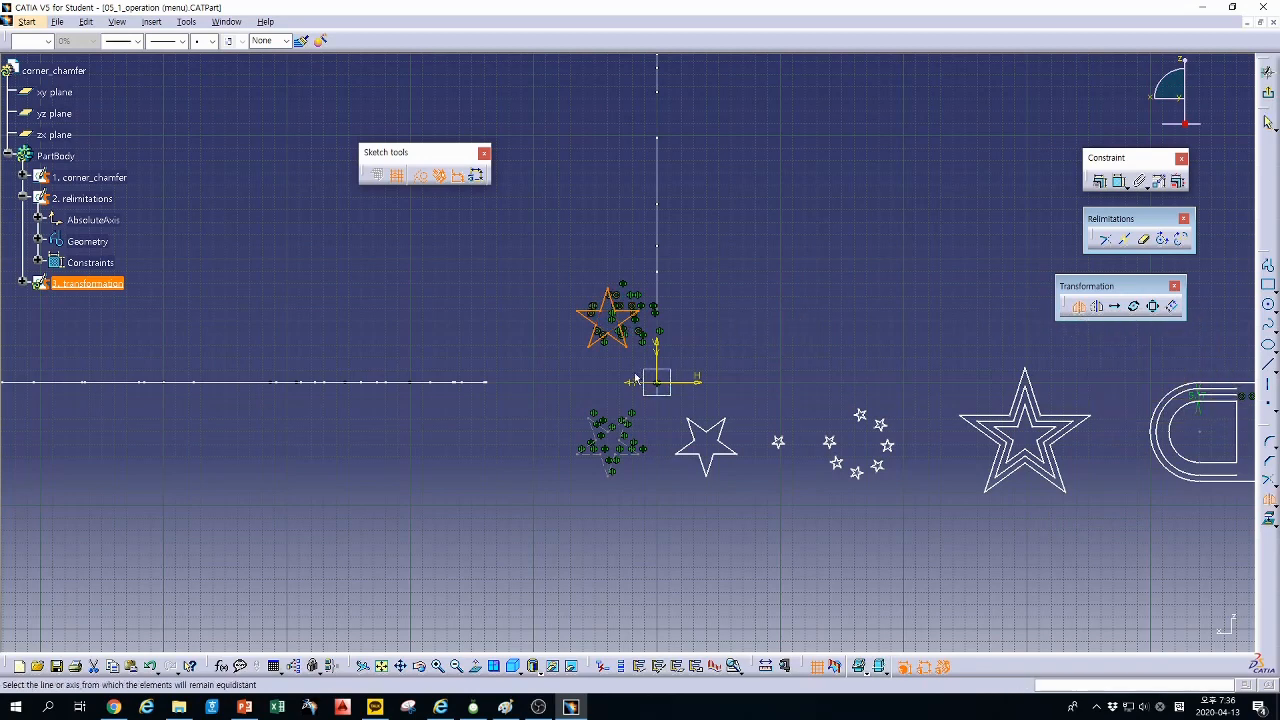
pyautogui.click(658, 346)
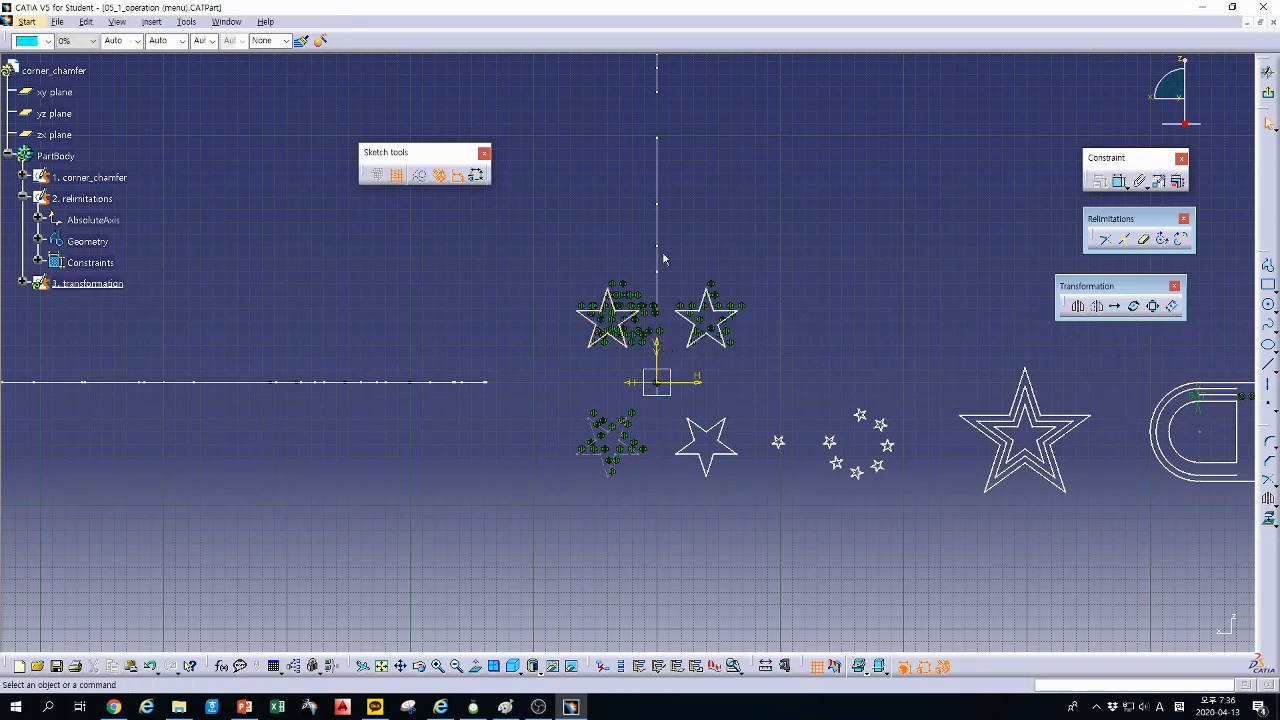
# Step: Delete the two lower stars nearest the origin and Mirror the upper star left of the vertical axis about the horizontal axis
pyautogui.moveTo(546, 391); pyautogui.dragTo(758, 503)
pyautogui.press('Delete')
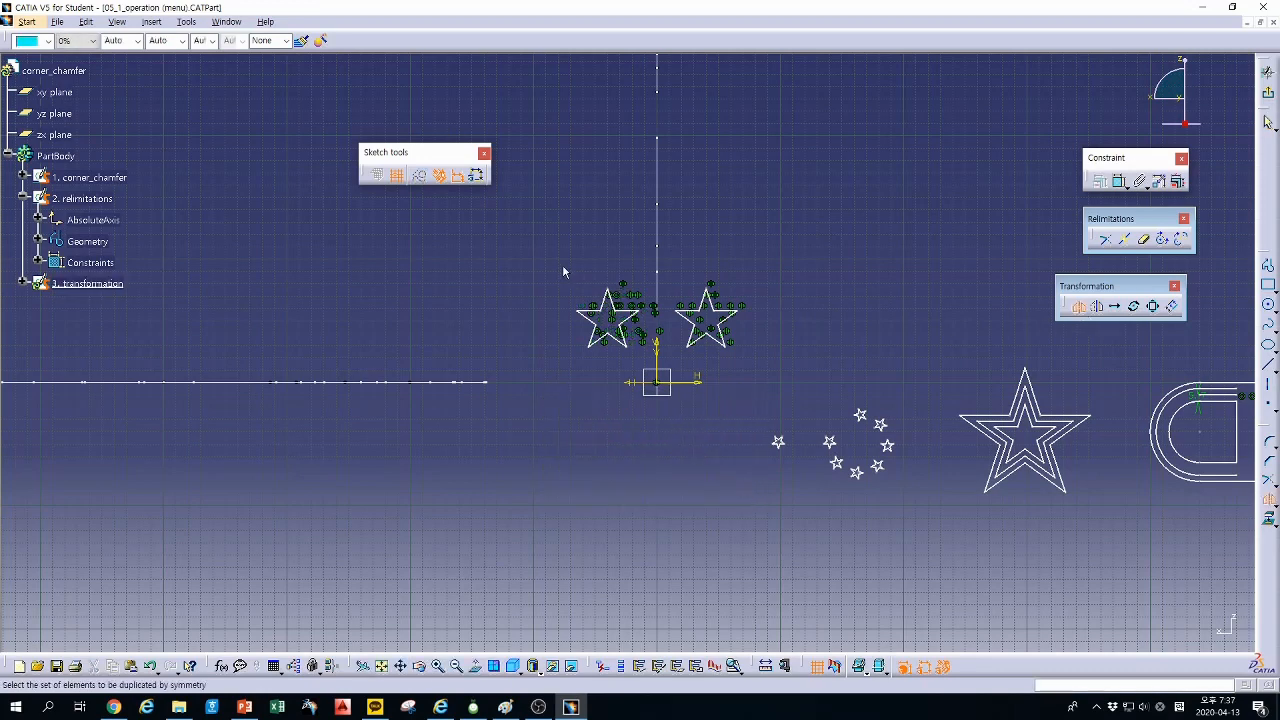
pyautogui.moveTo(558, 265); pyautogui.dragTo(656, 372)
pyautogui.click(1079, 307)
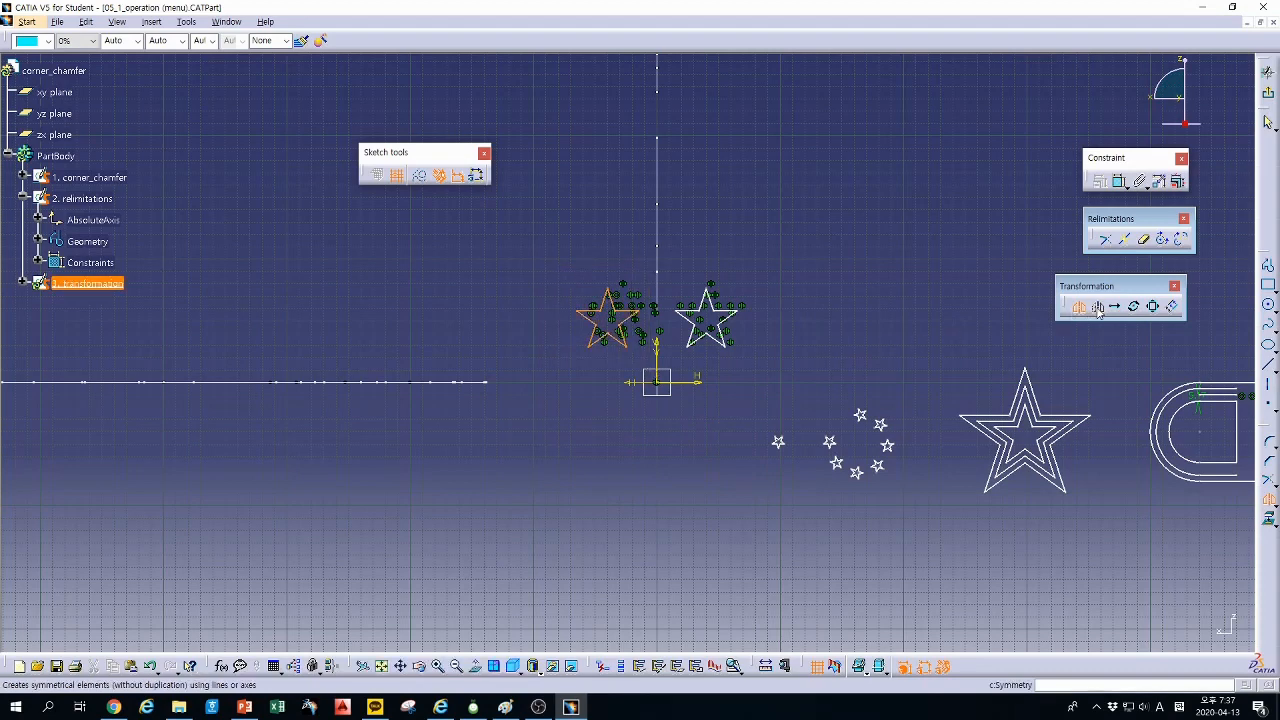
pyautogui.click(692, 386)
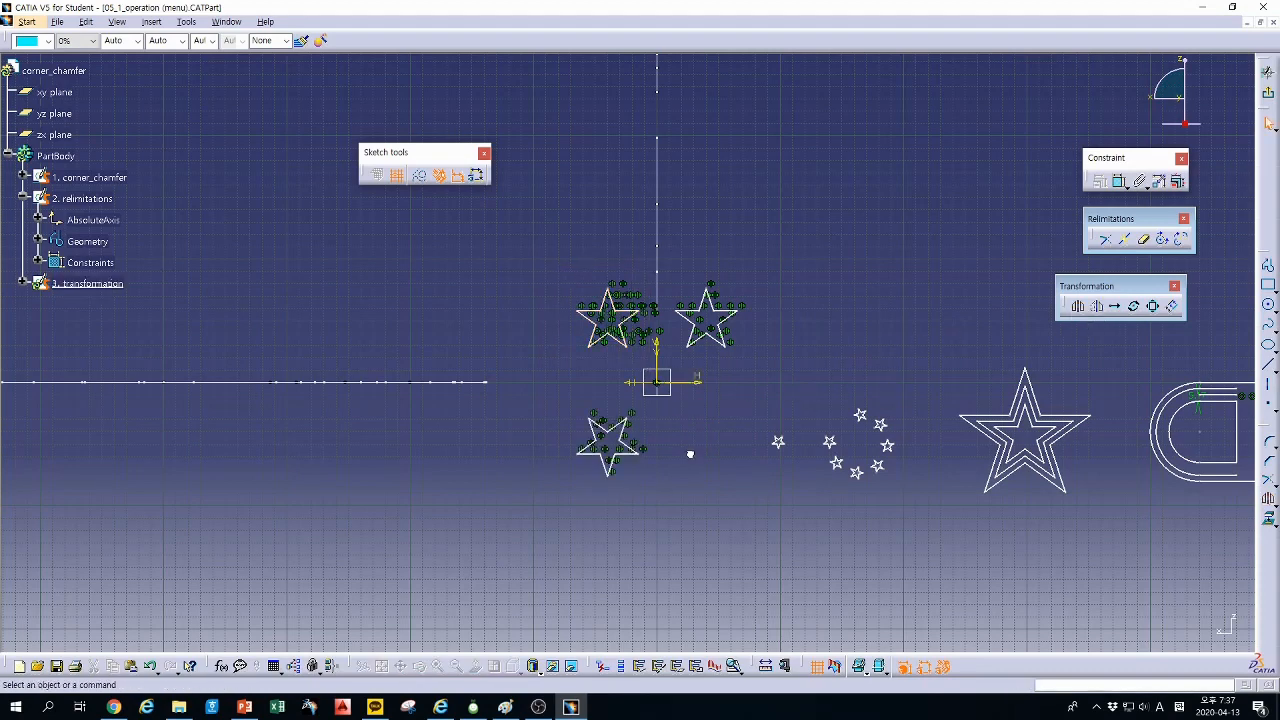
# Step: Apply Symmetry to the lower star, moving it across the vertical axis without duplication
pyautogui.moveTo(560, 404); pyautogui.dragTo(656, 492)
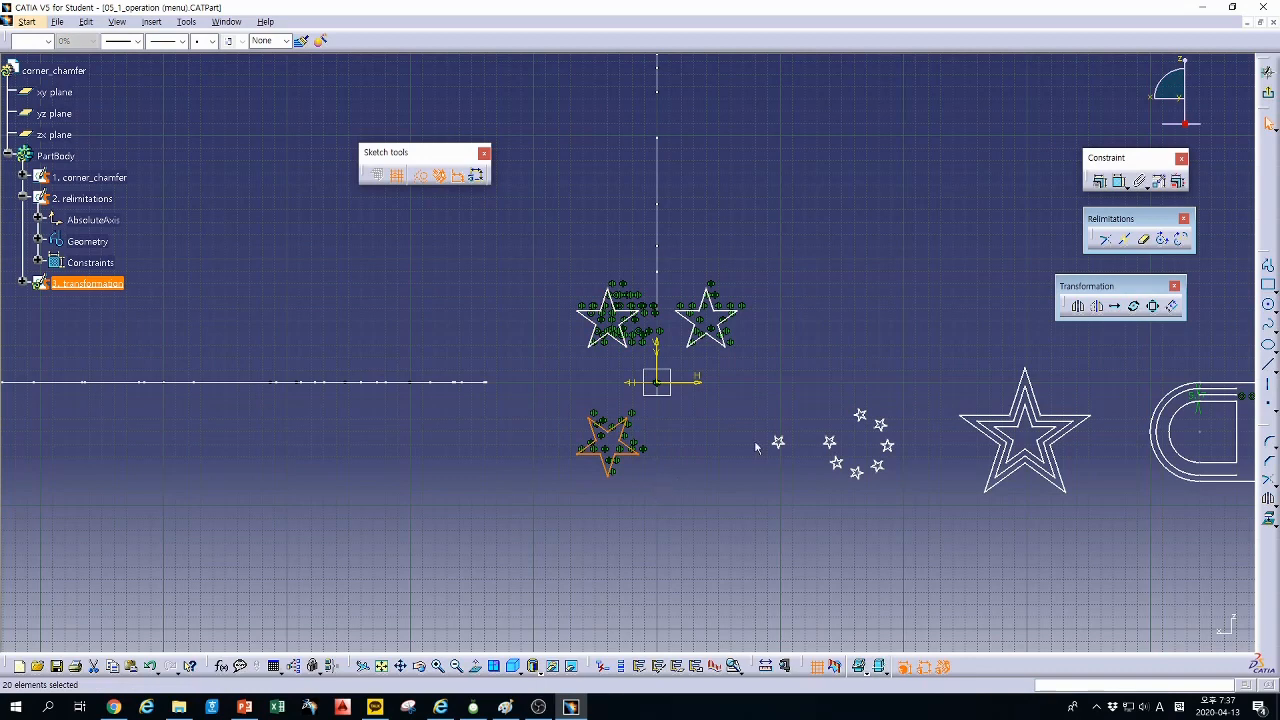
pyautogui.click(1097, 306)
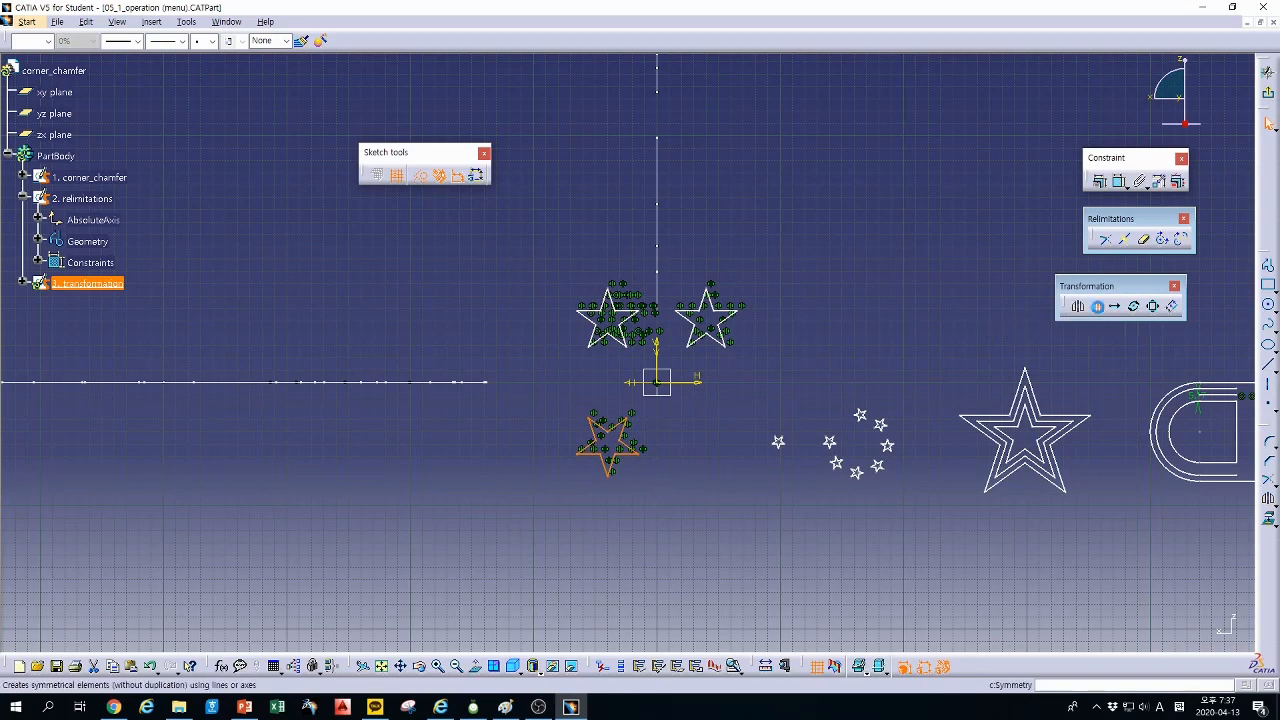
pyautogui.click(662, 358)
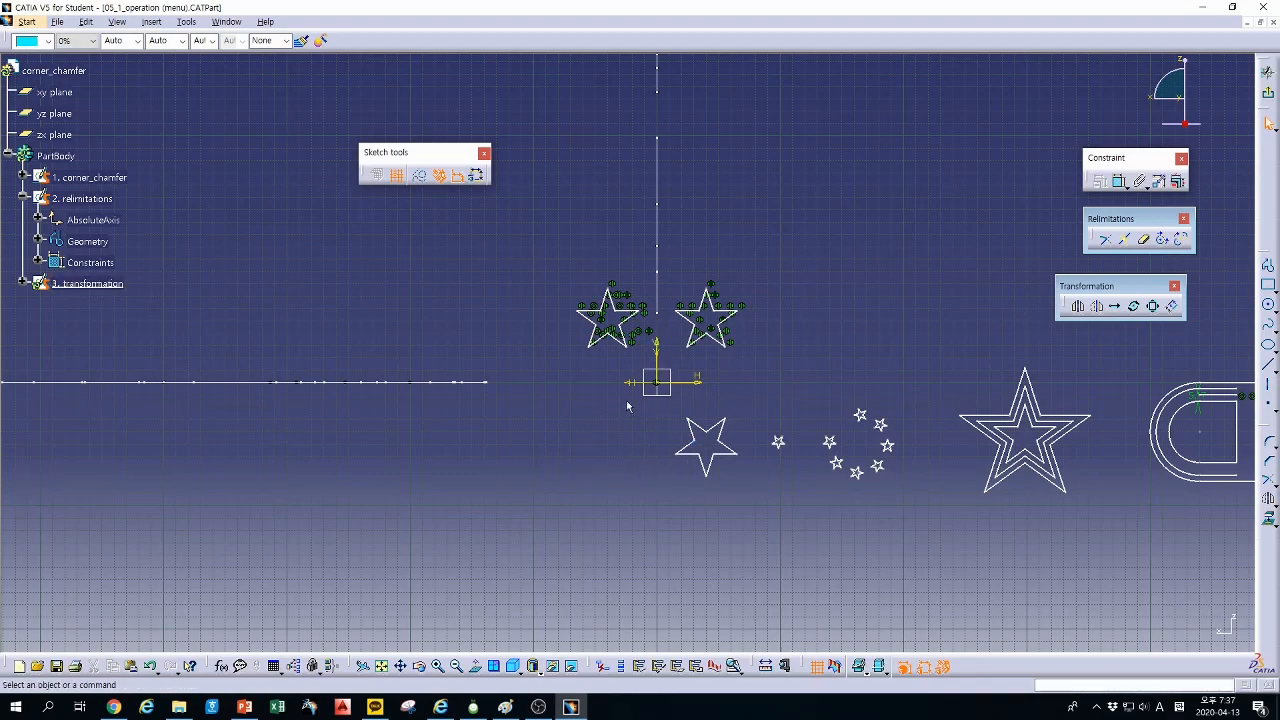
pyautogui.moveTo(757, 491)
pyautogui.mouseDown(button='middle')
pyautogui.moveTo(614, 471)
pyautogui.moveTo(634, 468)
pyautogui.moveTo(679, 408)
pyautogui.mouseUp(button='middle')
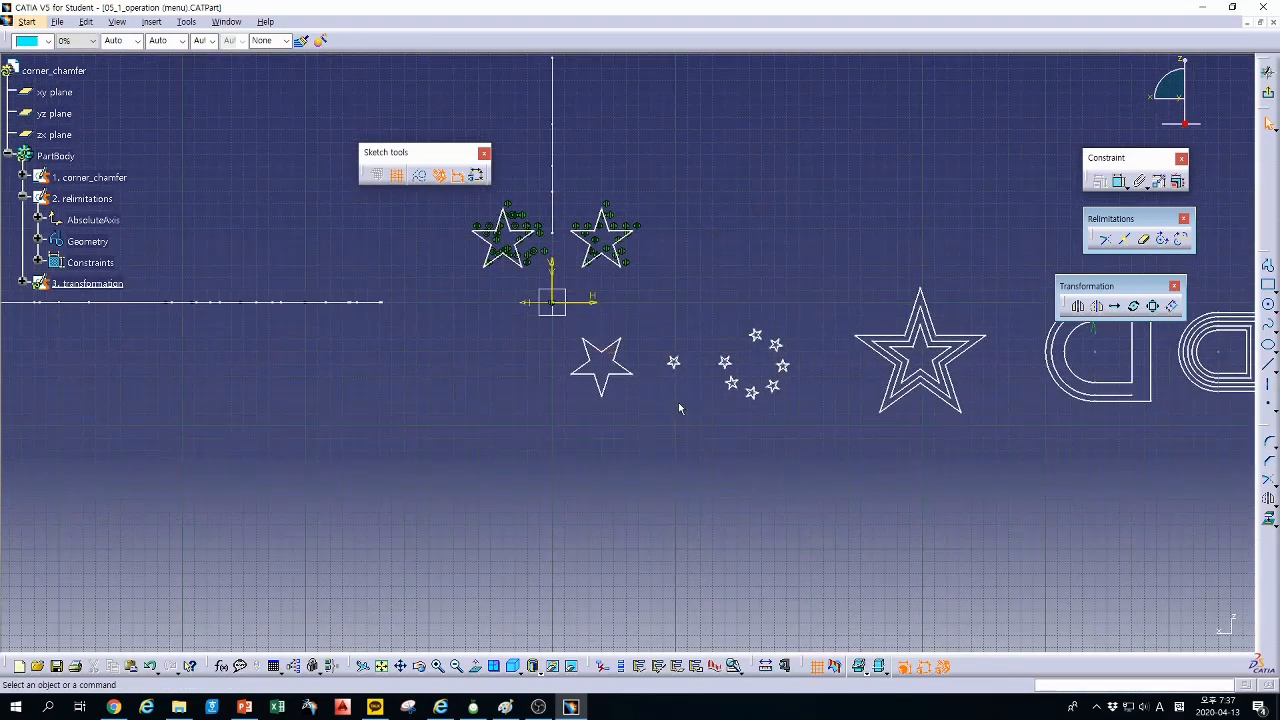
pyautogui.click(1154, 307)
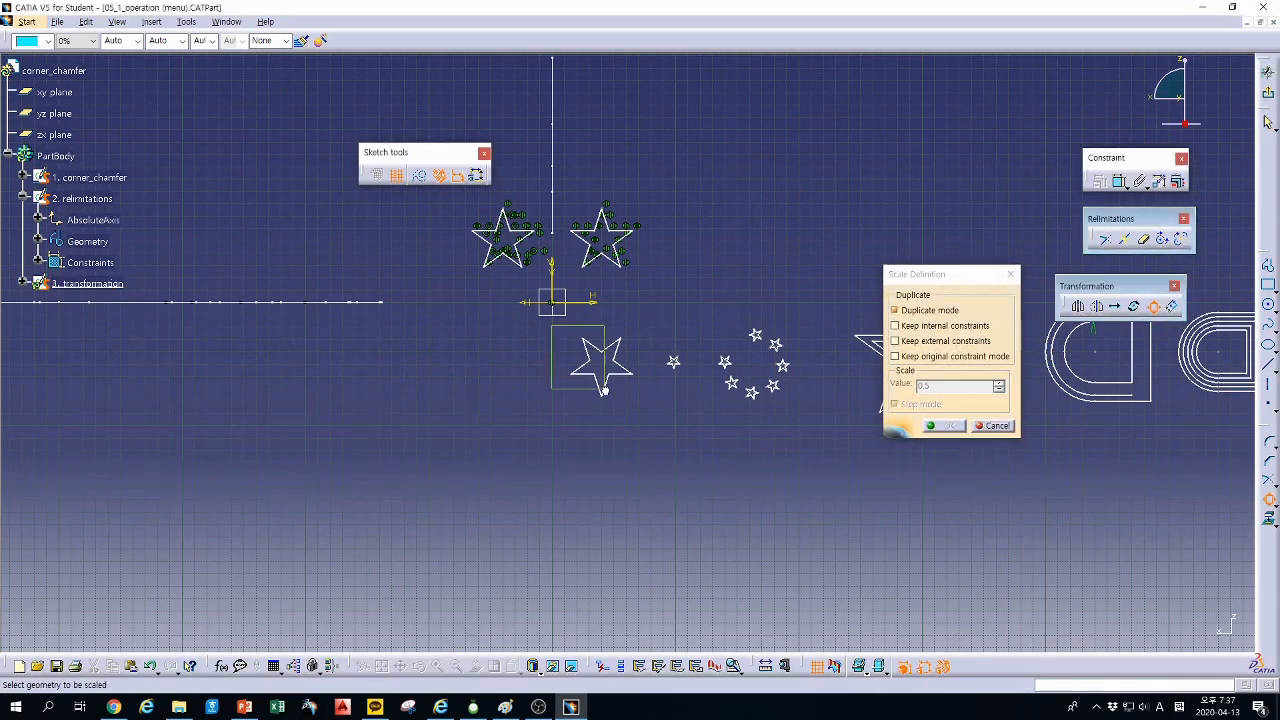
pyautogui.moveTo(550, 324); pyautogui.dragTo(644, 418)
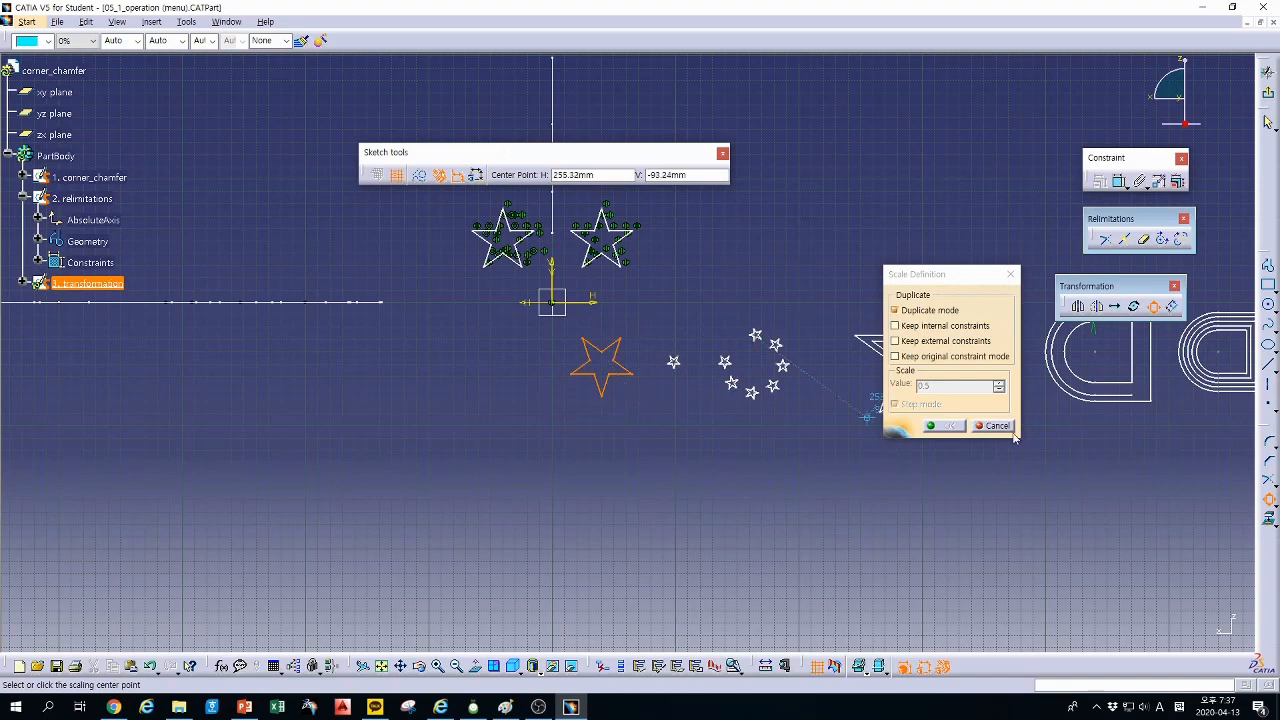
pyautogui.click(1001, 428)
# Step: Translate the upper star right of the vertical axis horizontally in duplicate mode, with 4 instances spaced about 70 mm apart
pyautogui.moveTo(1026, 463); pyautogui.dragTo(964, 514, button='middle')
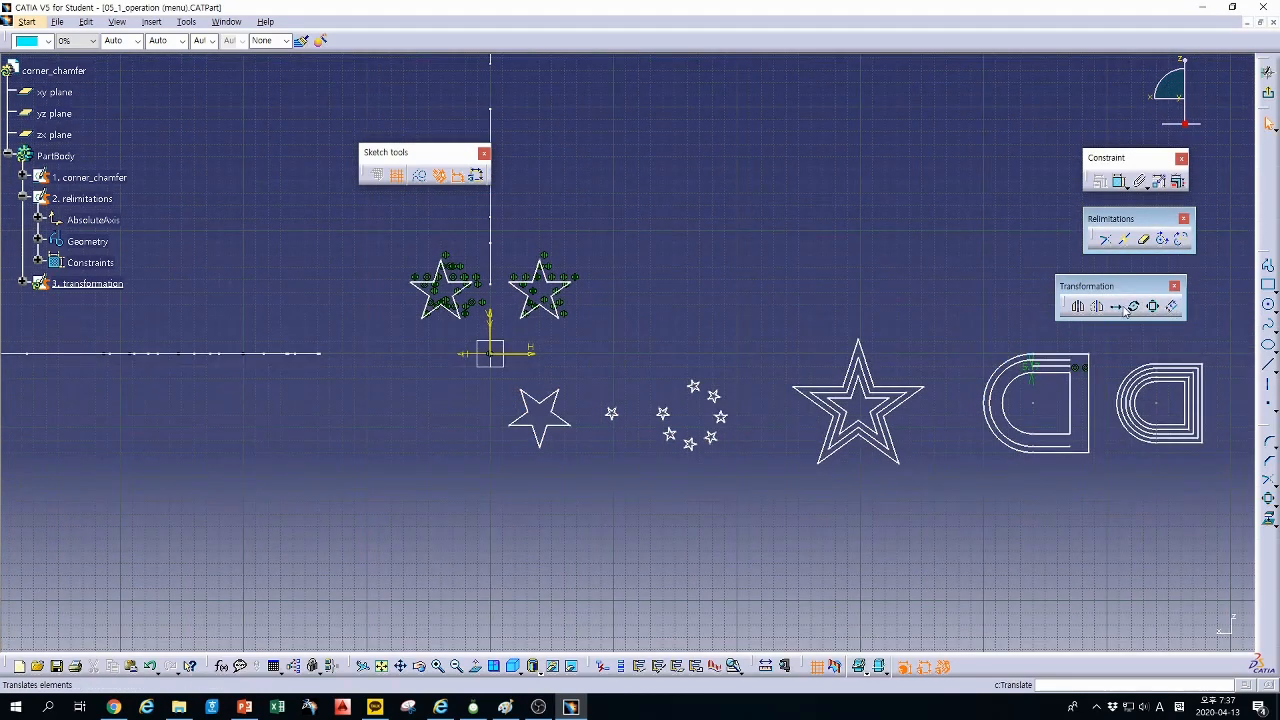
pyautogui.click(1115, 306)
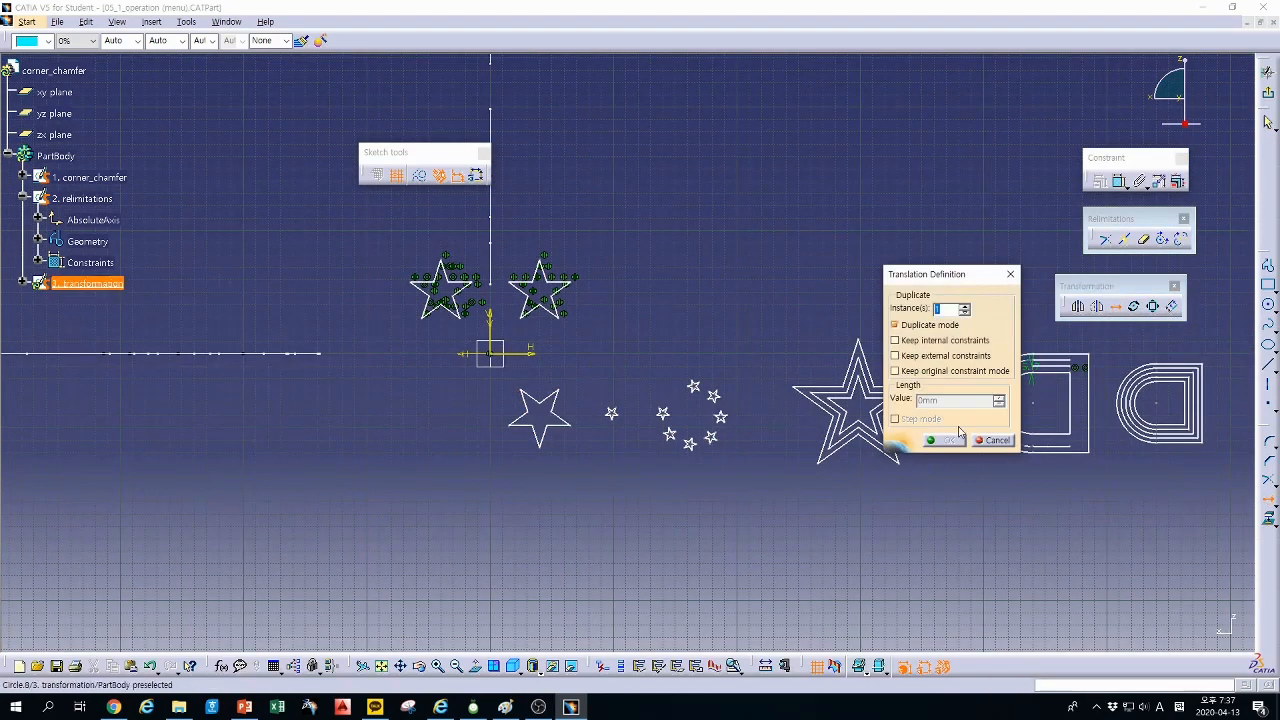
pyautogui.moveTo(964, 281); pyautogui.dragTo(875, 307)
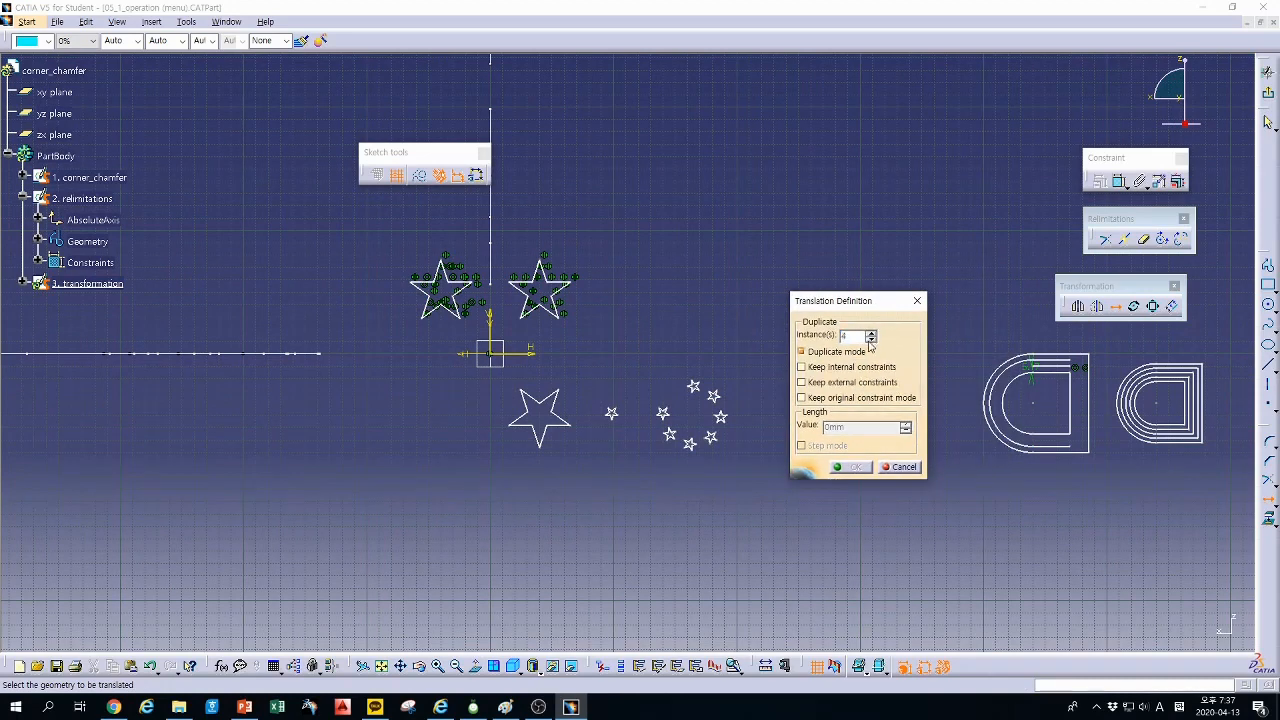
pyautogui.moveTo(502, 246); pyautogui.dragTo(507, 256)
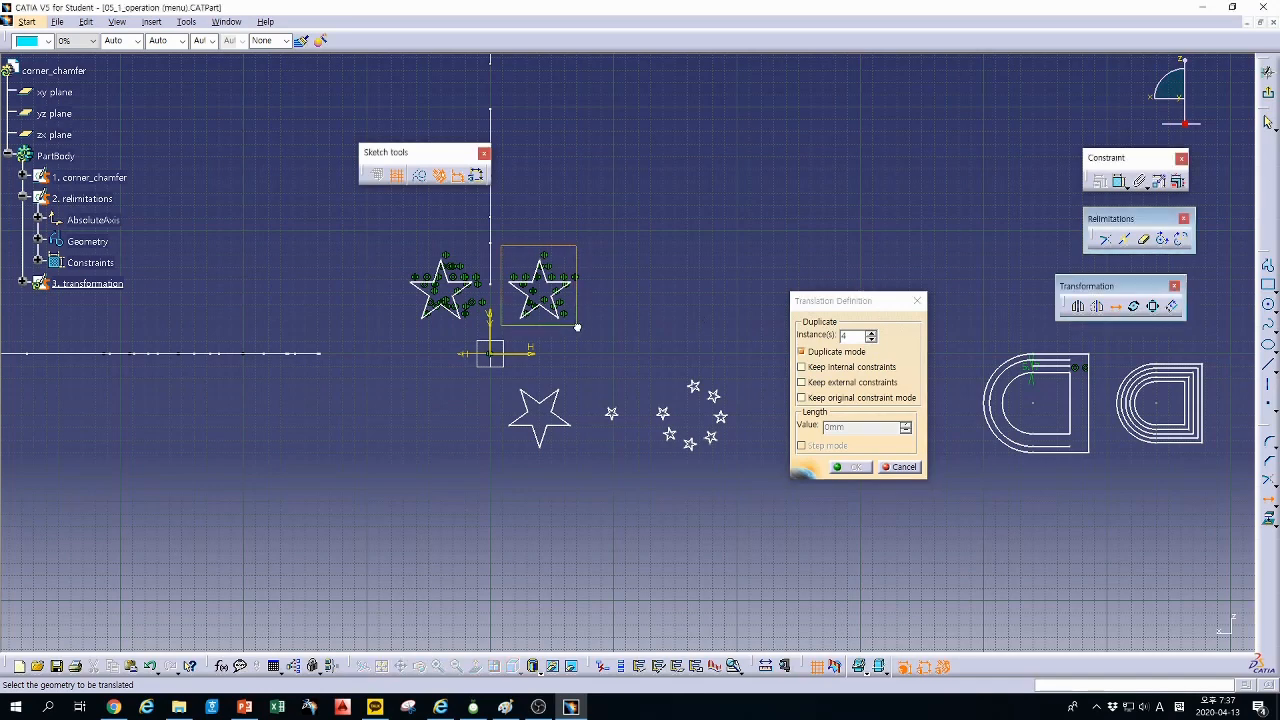
pyautogui.moveTo(577, 326); pyautogui.dragTo(578, 328)
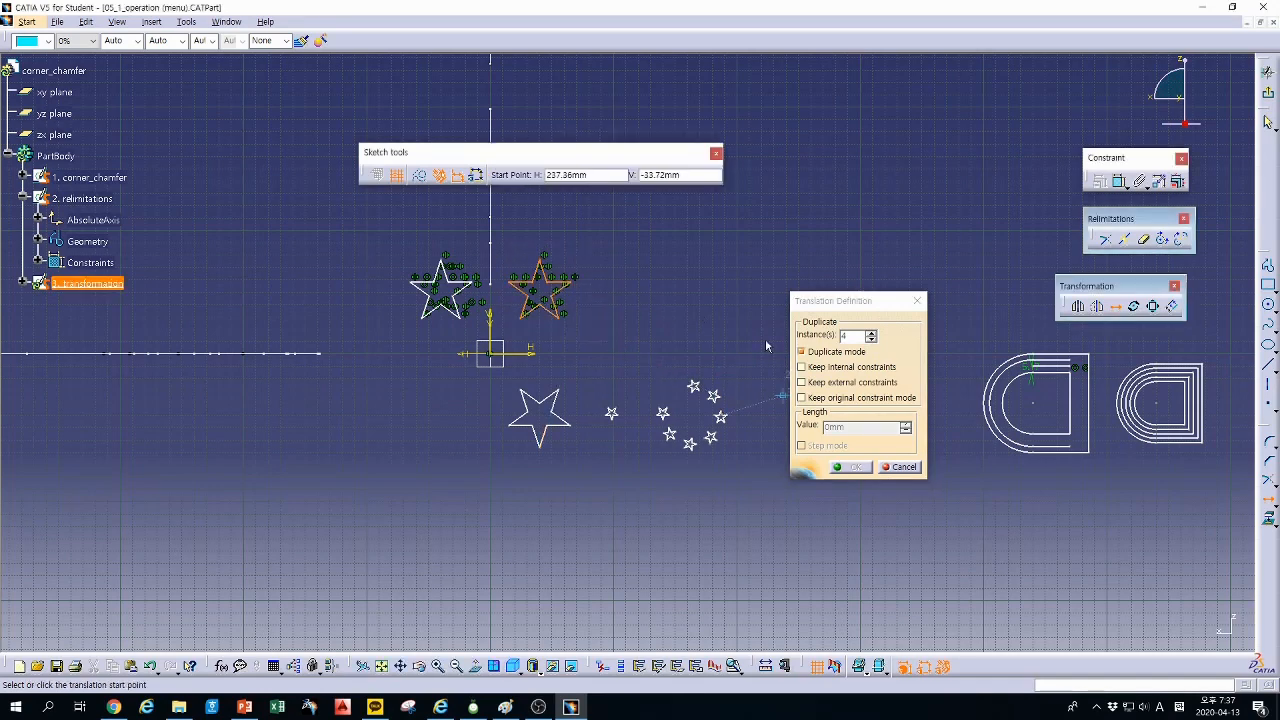
pyautogui.moveTo(878, 307); pyautogui.dragTo(870, 348)
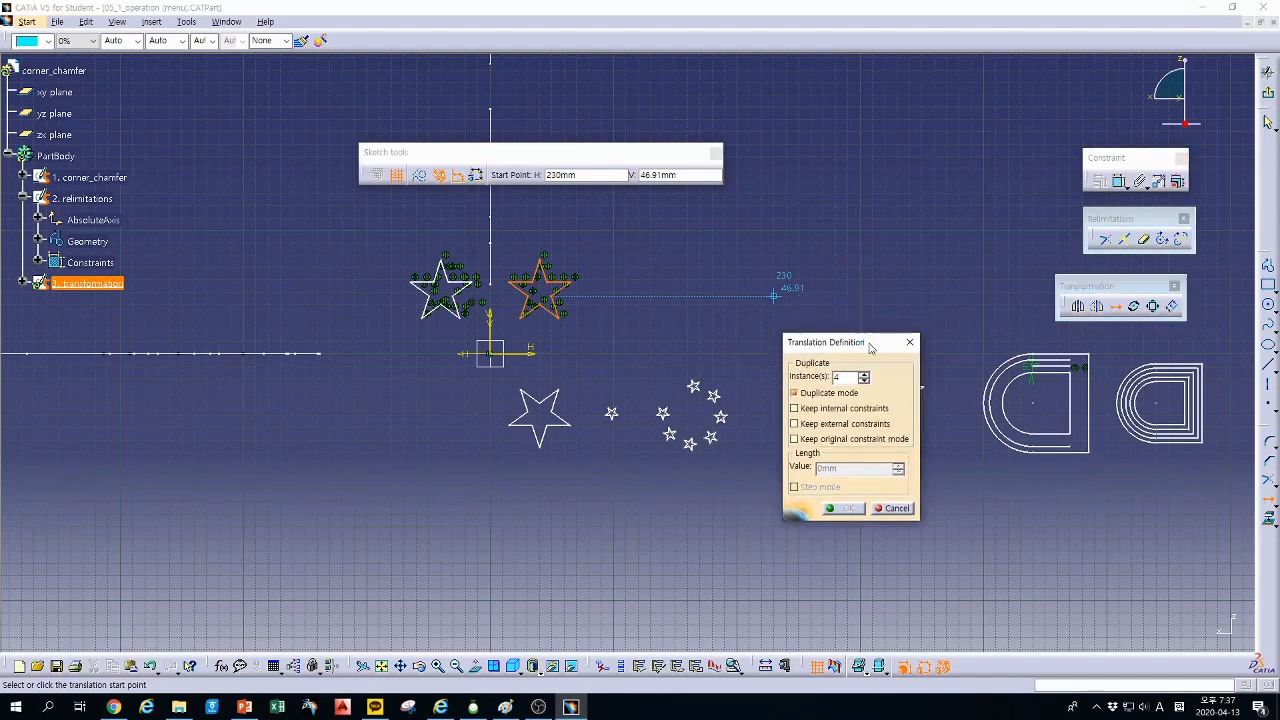
pyautogui.moveTo(549, 325); pyautogui.dragTo(520, 265, button='middle')
pyautogui.click(437, 252)
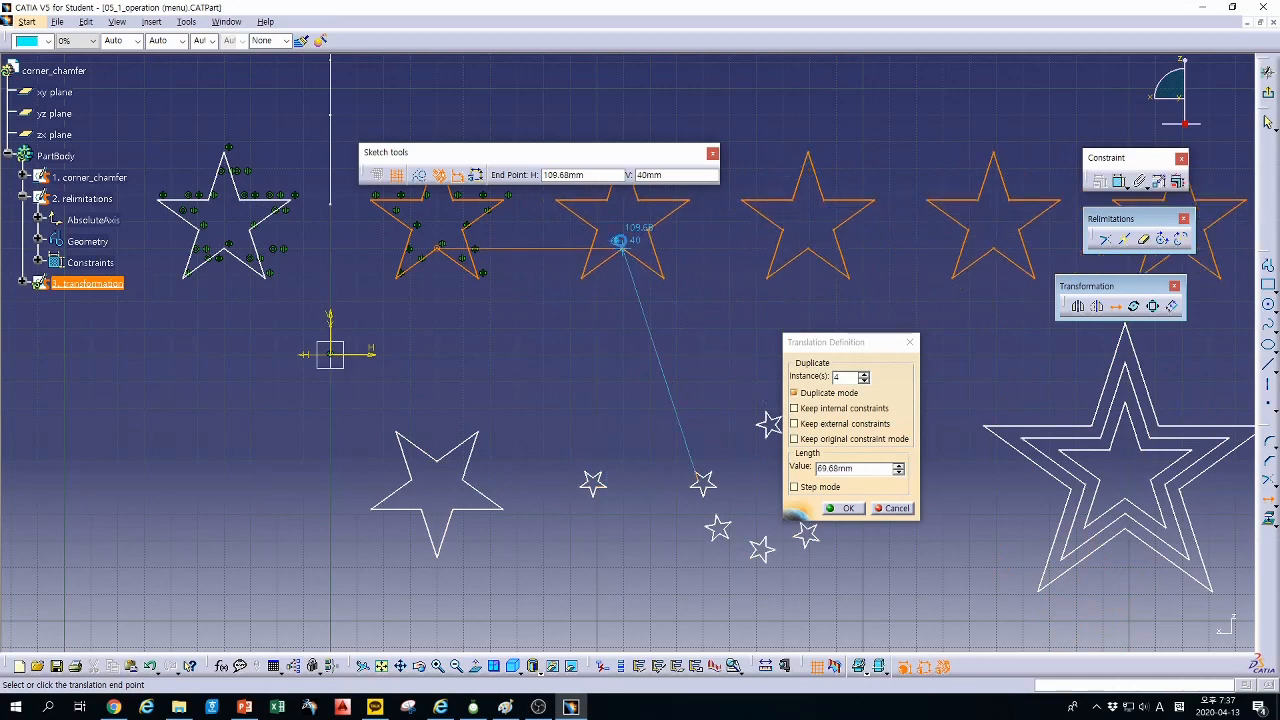
pyautogui.click(622, 247)
pyautogui.moveTo(645, 276); pyautogui.dragTo(631, 313, button='middle')
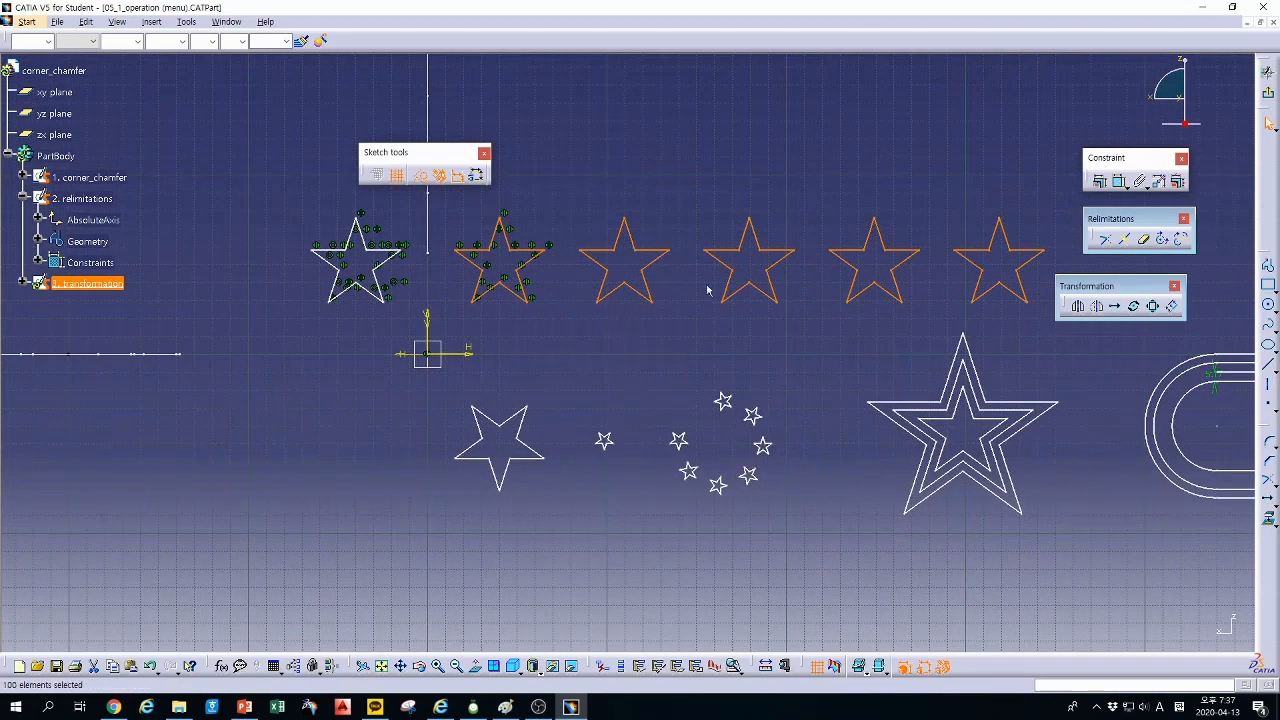
# Step: Translate the last star of the upper row straight upward, away from the row, with duplicate mode turned off
pyautogui.moveTo(707, 290); pyautogui.dragTo(560, 310, button='middle')
pyautogui.moveTo(675, 192); pyautogui.dragTo(797, 318)
pyautogui.moveTo(808, 292); pyautogui.dragTo(824, 339, button='middle')
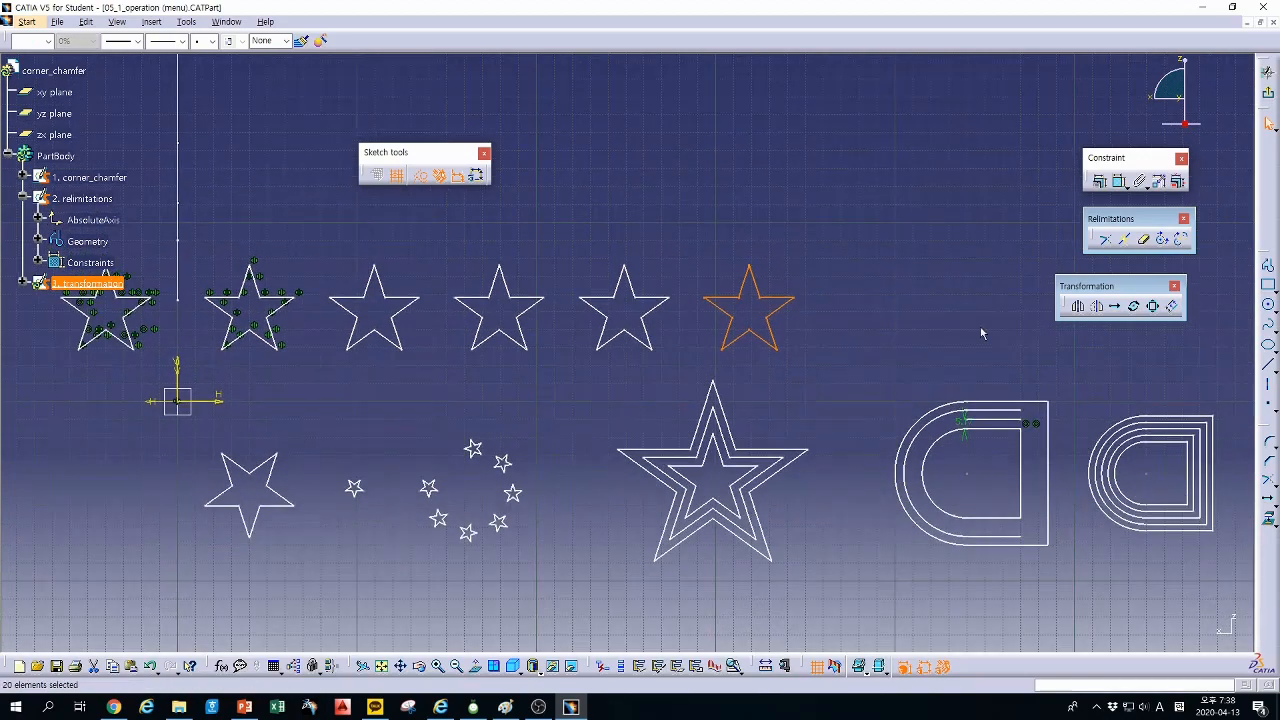
pyautogui.click(1114, 306)
pyautogui.moveTo(914, 324); pyautogui.dragTo(822, 326, button='middle')
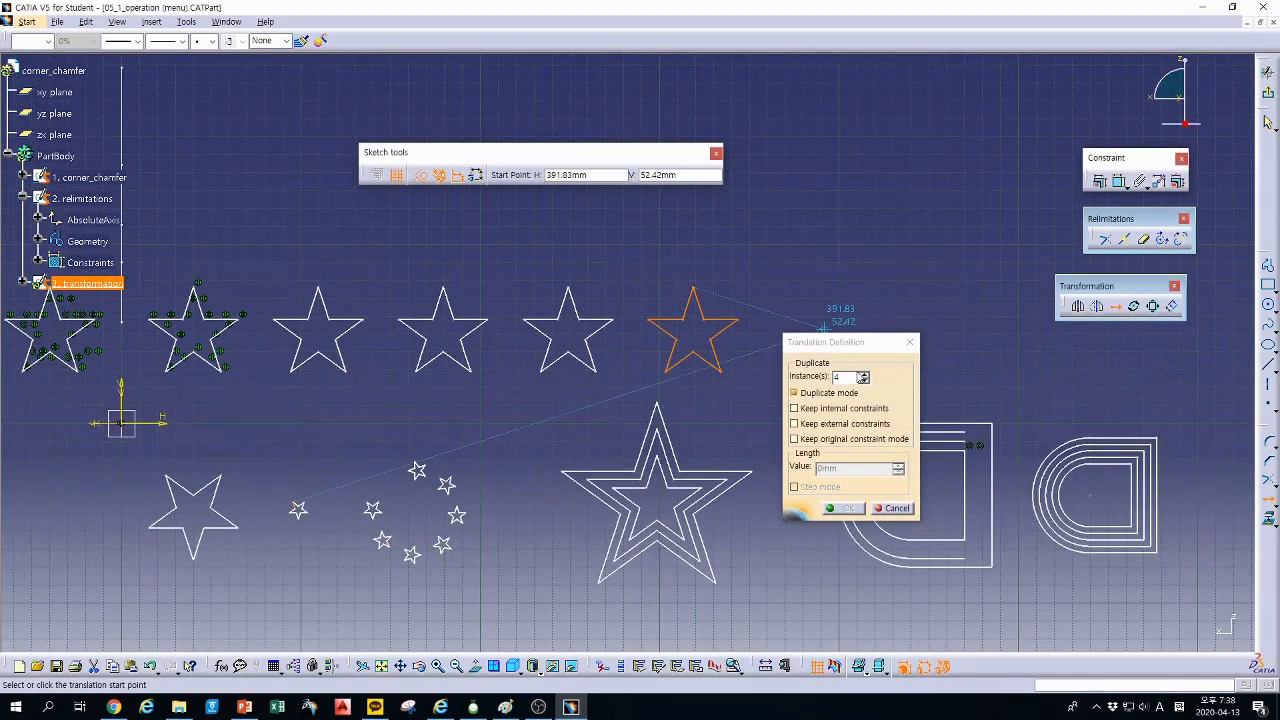
pyautogui.click(795, 393)
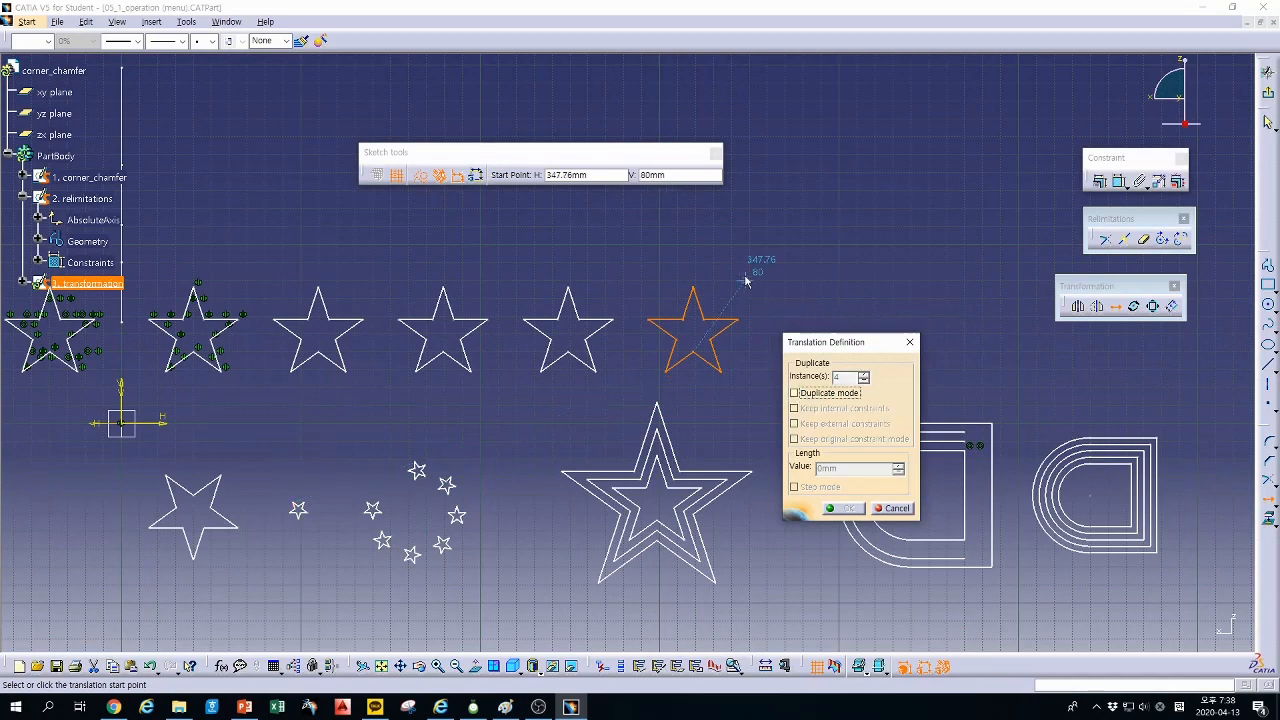
pyautogui.moveTo(740, 274); pyautogui.dragTo(743, 318, button='middle')
pyautogui.click(699, 333)
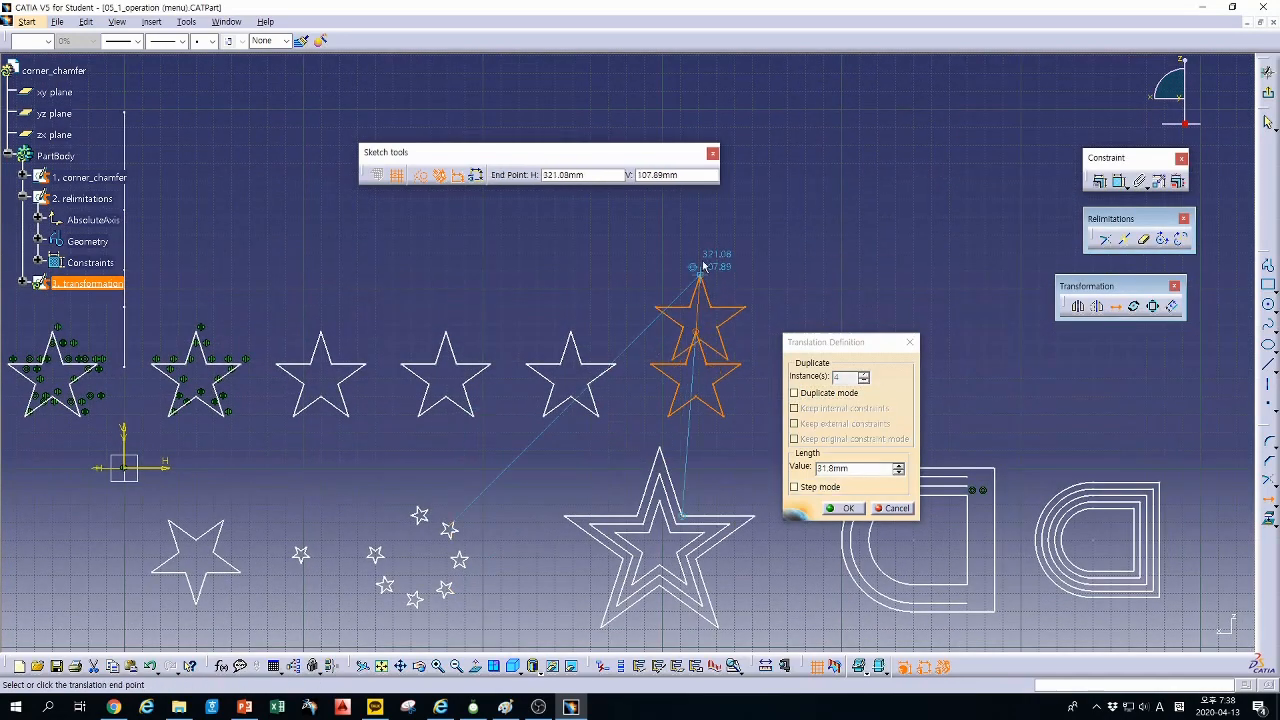
pyautogui.click(697, 208)
pyautogui.moveTo(753, 290); pyautogui.dragTo(836, 243, button='middle')
pyautogui.moveTo(782, 313)
pyautogui.mouseDown(button='middle')
pyautogui.moveTo(850, 244)
pyautogui.moveTo(794, 289)
pyautogui.moveTo(800, 264)
pyautogui.mouseUp(button='middle')
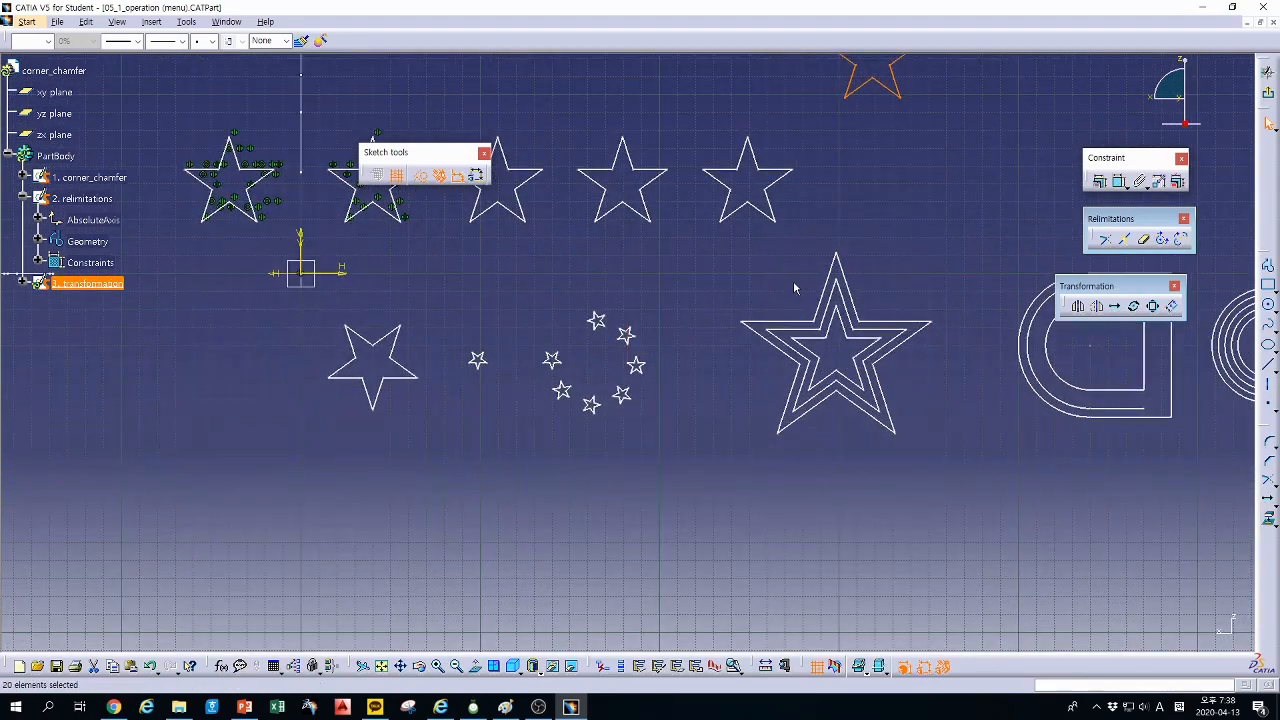
pyautogui.moveTo(731, 335); pyautogui.dragTo(731, 317, button='middle')
pyautogui.moveTo(488, 370); pyautogui.dragTo(591, 337, button='middle')
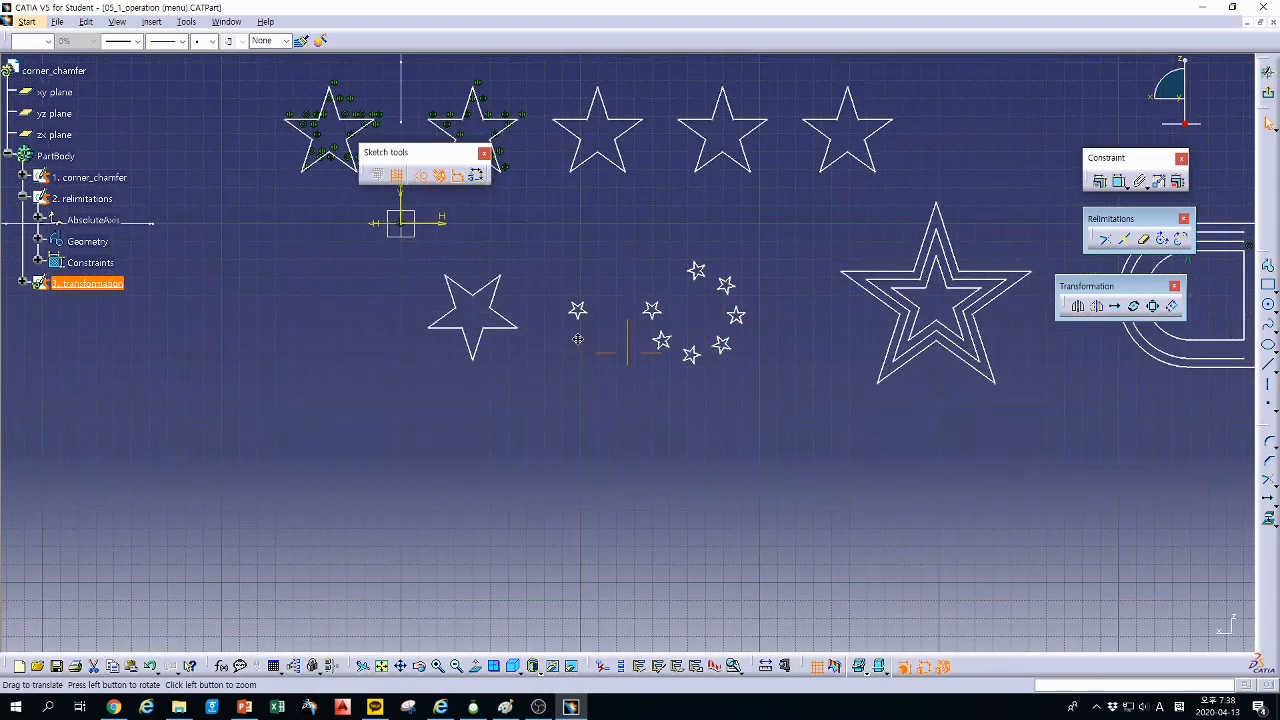
pyautogui.click(1153, 307)
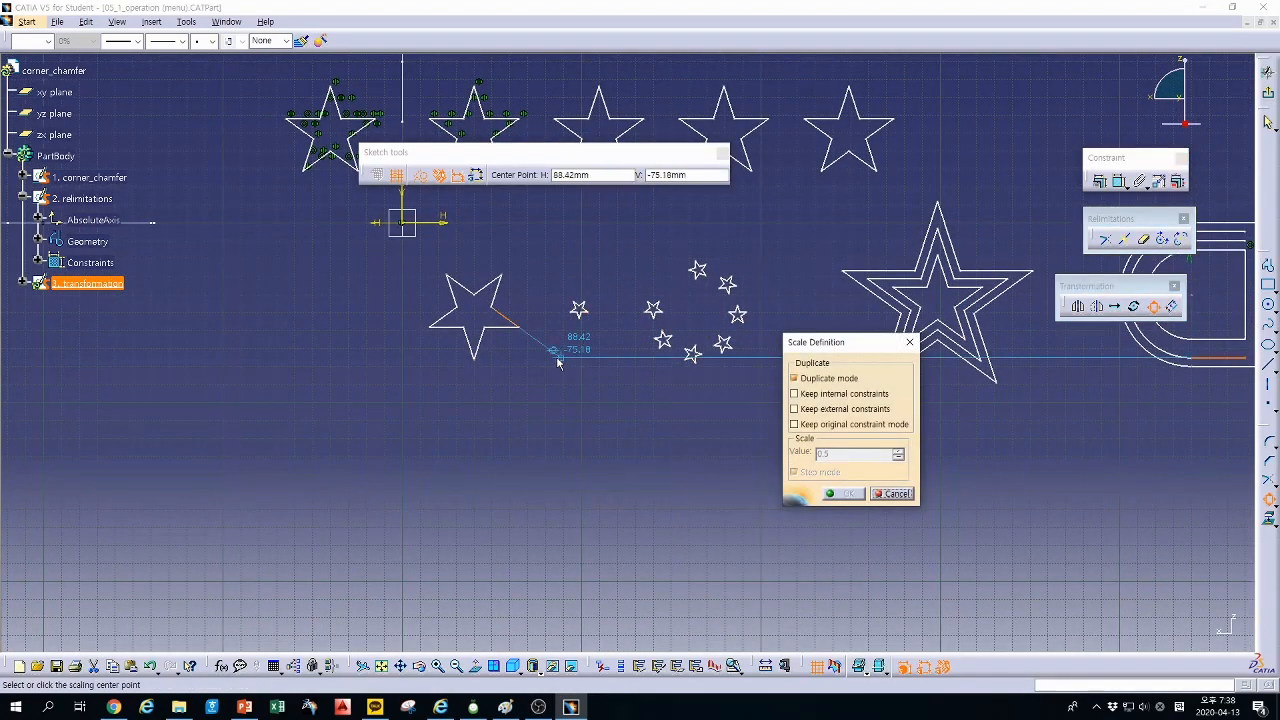
pyautogui.click(406, 255)
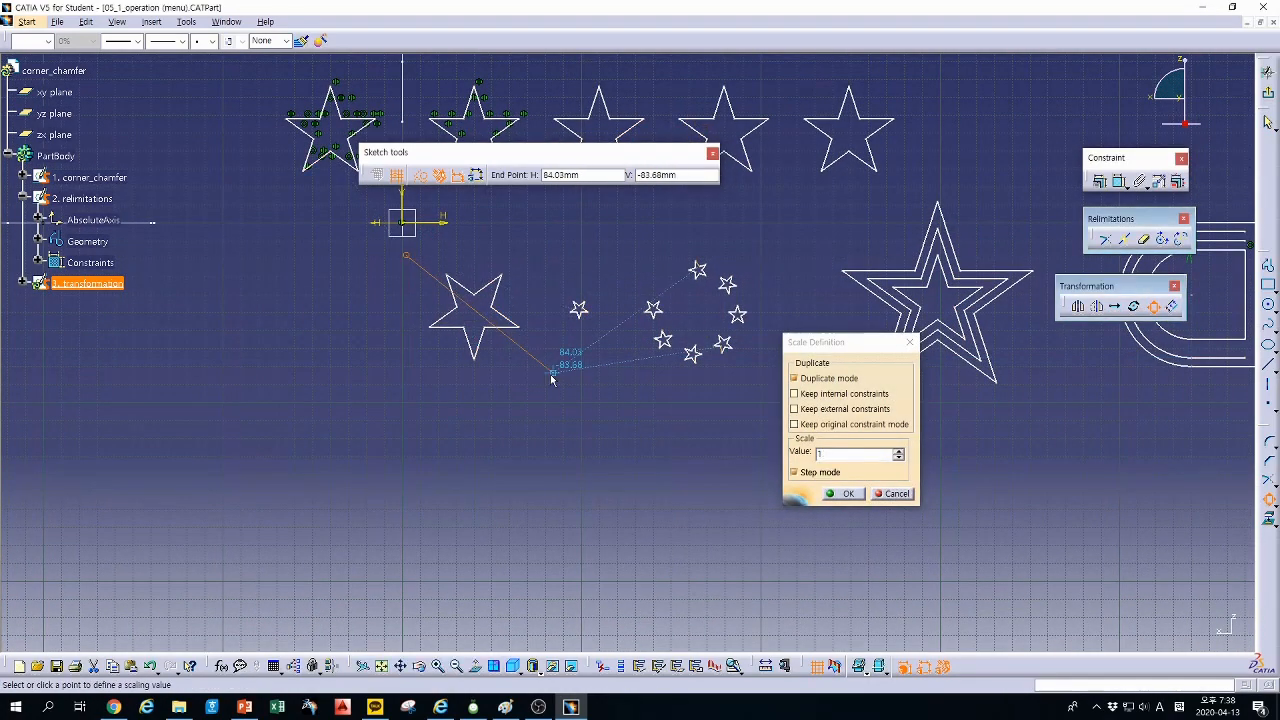
pyautogui.click(545, 369)
# Step: Scale the inverted star below the origin down to a small star about its centre, with duplicate mode turned off
pyautogui.moveTo(386, 249); pyautogui.dragTo(533, 387)
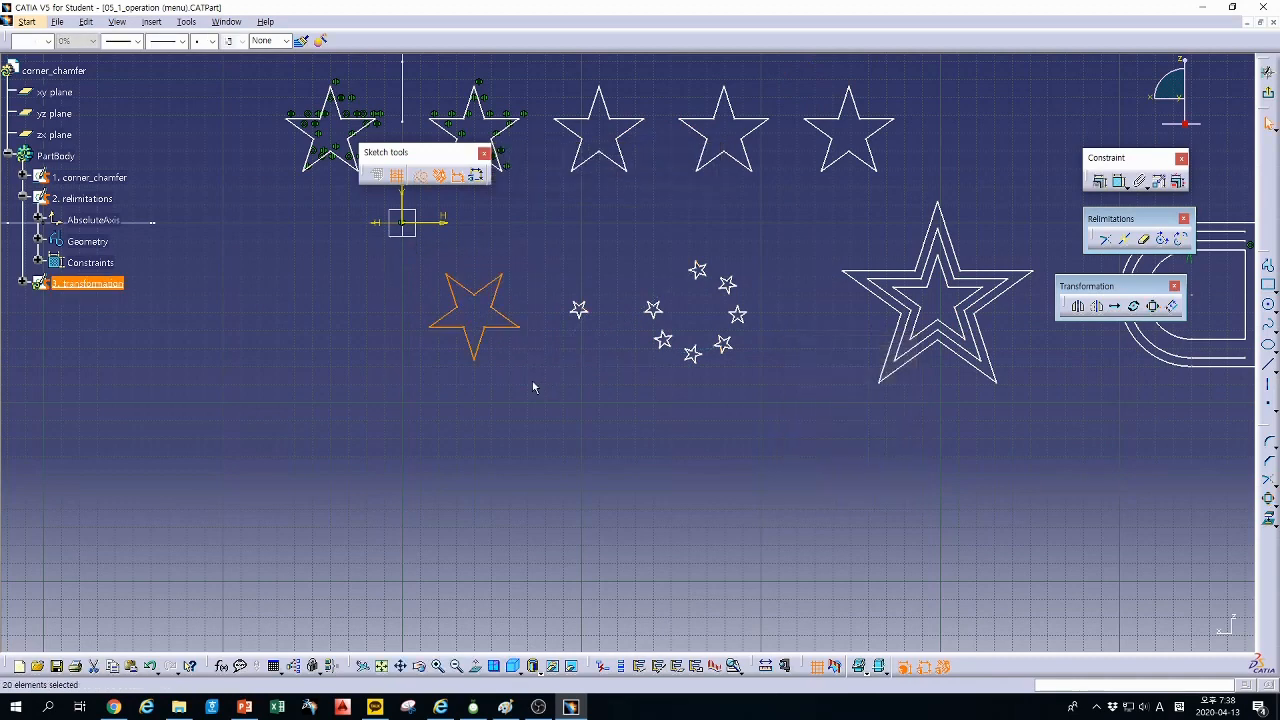
pyautogui.click(1153, 306)
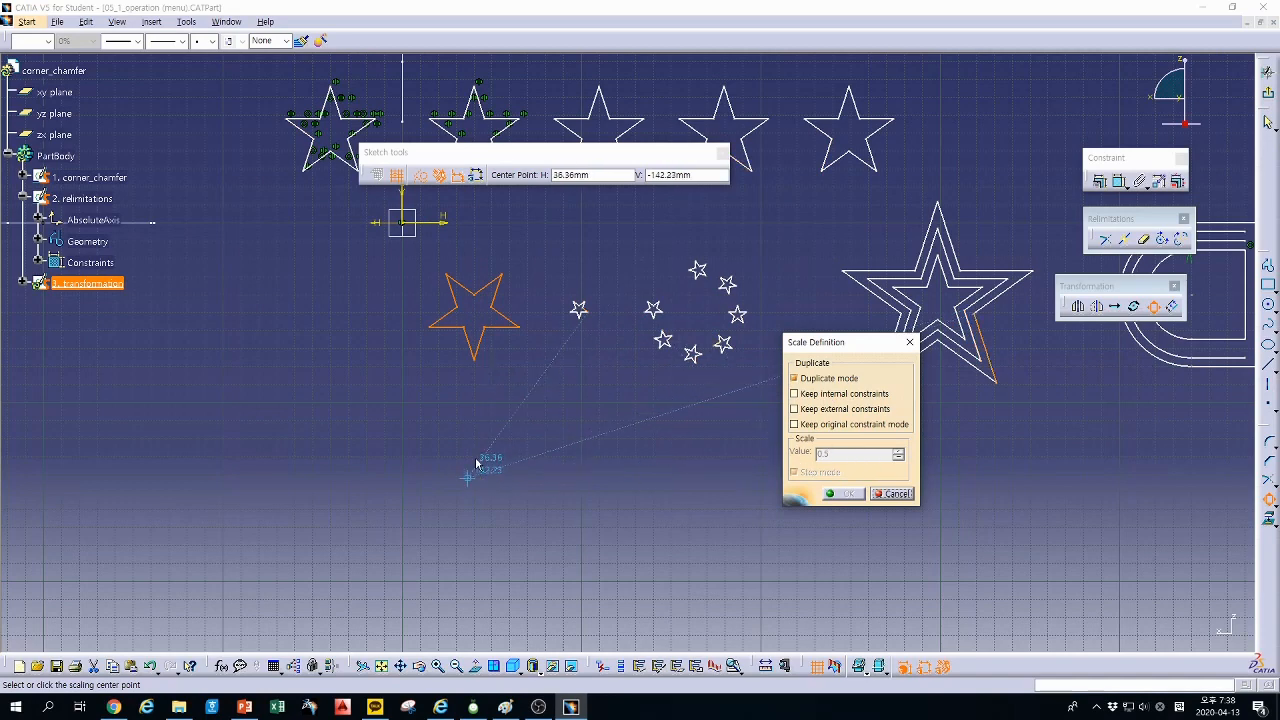
pyautogui.click(478, 364)
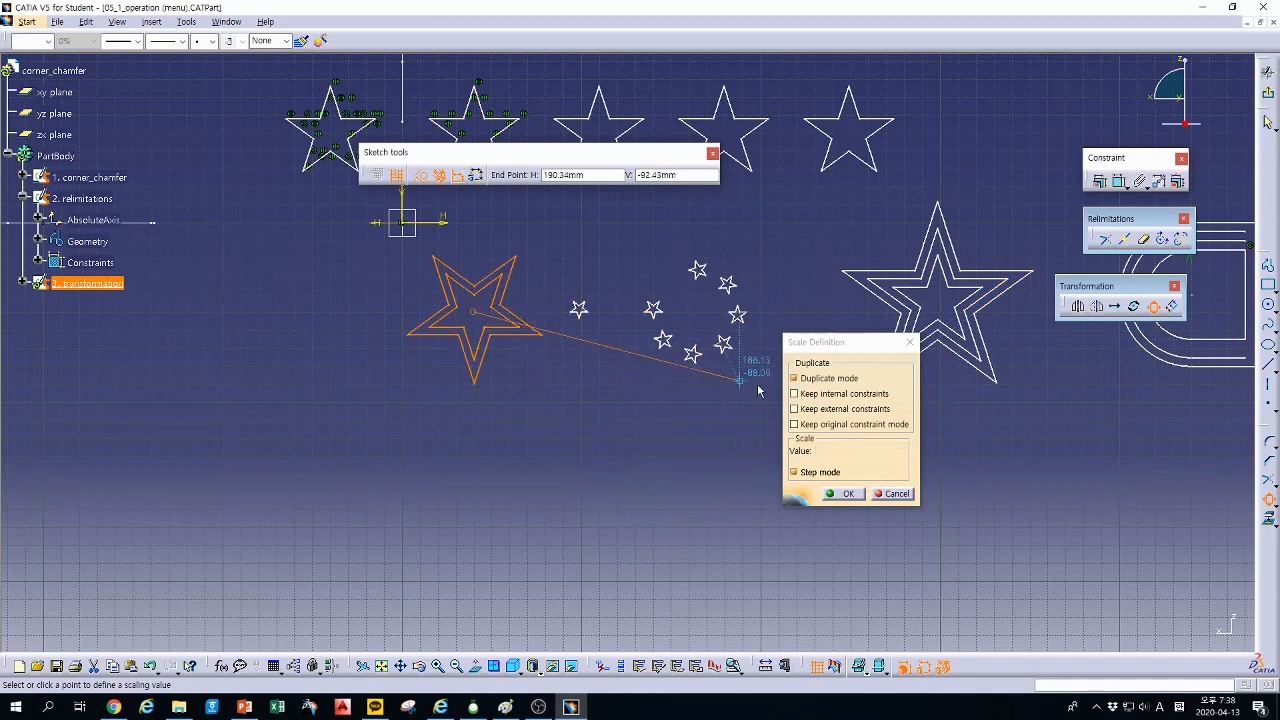
pyautogui.click(803, 380)
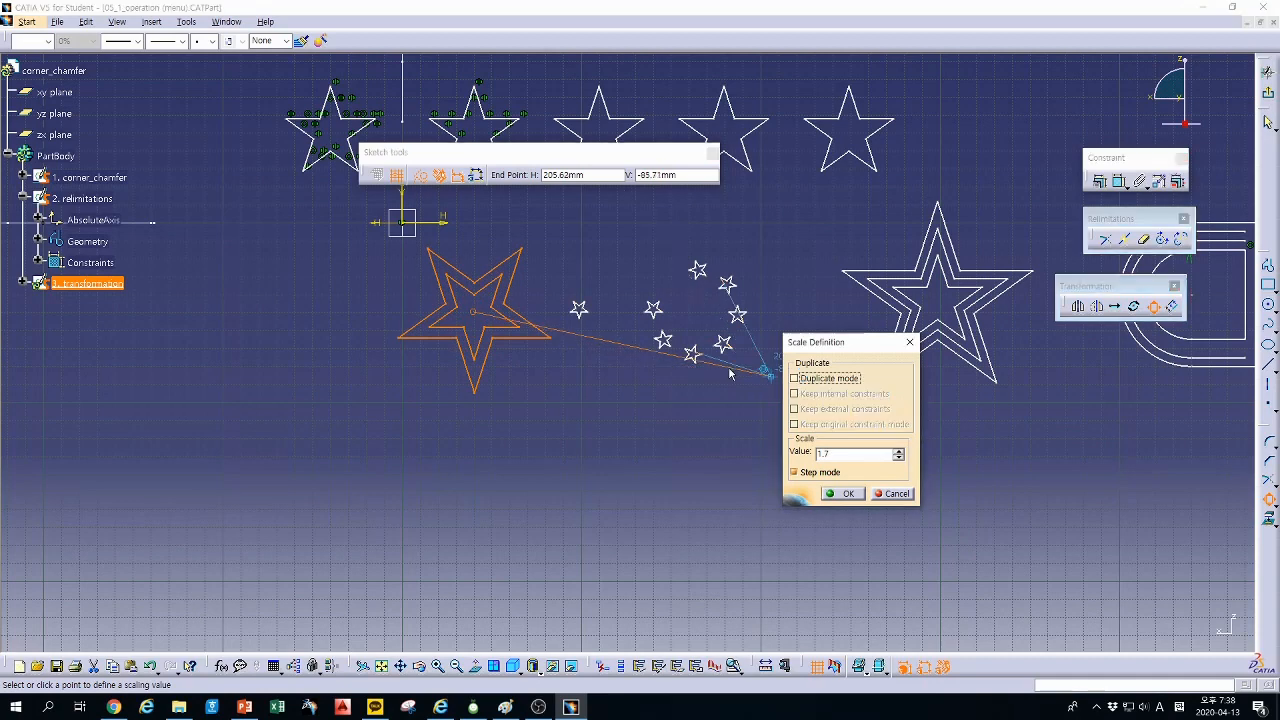
pyautogui.click(498, 327)
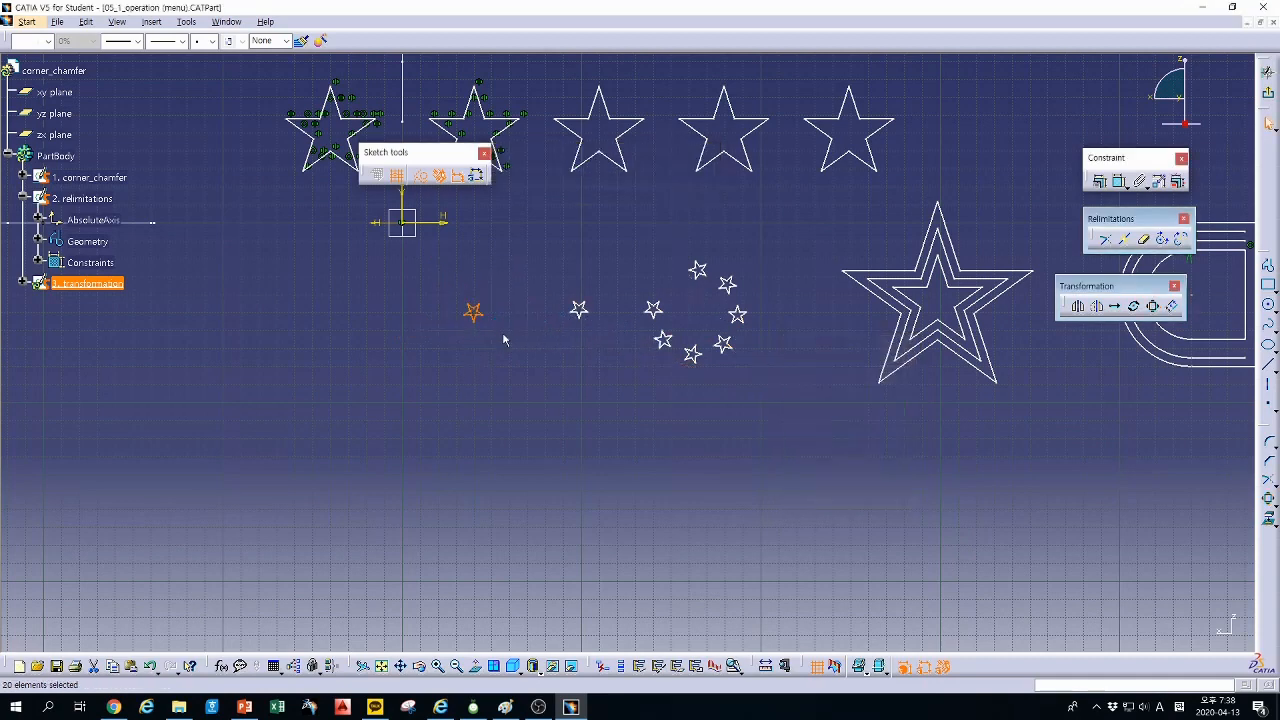
pyautogui.click(516, 335)
# Step: Rotate the small scaled star about a point on the vertical axis level with it, duplicating 5 instances at 60-degree steps
pyautogui.moveTo(520, 351); pyautogui.dragTo(691, 431, button='middle')
pyautogui.moveTo(488, 360); pyautogui.dragTo(596, 451)
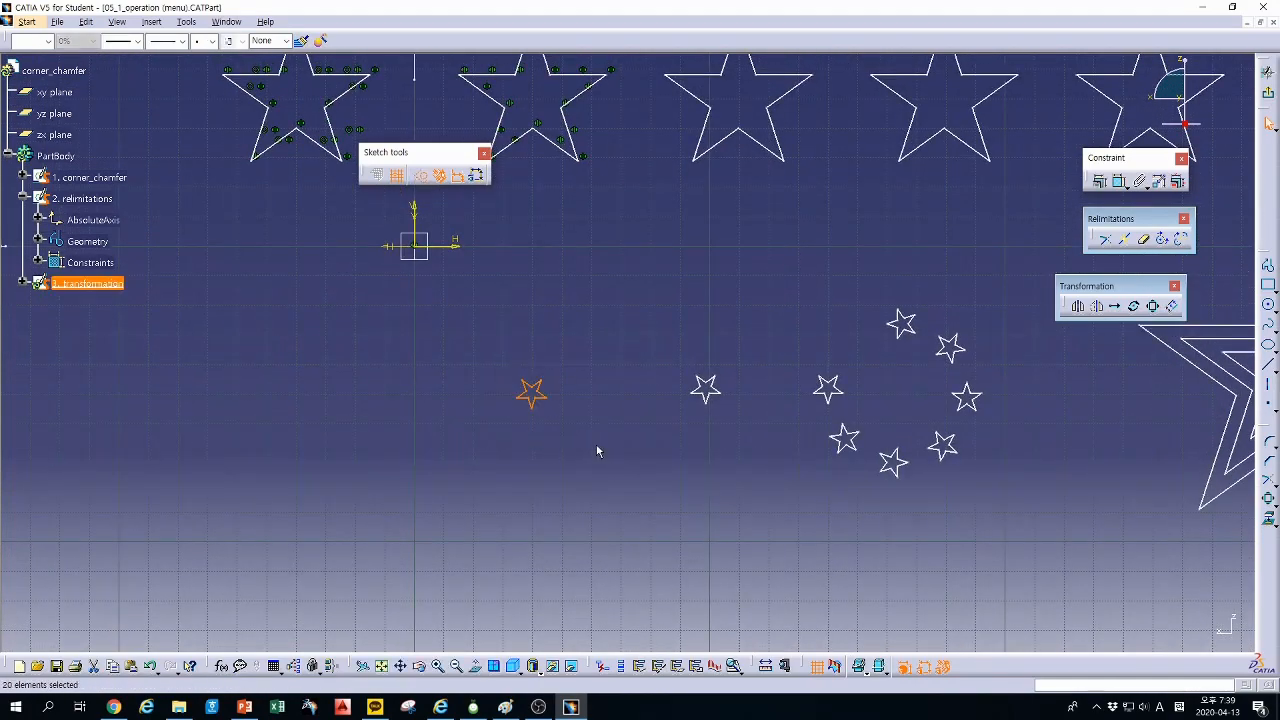
pyautogui.click(1133, 305)
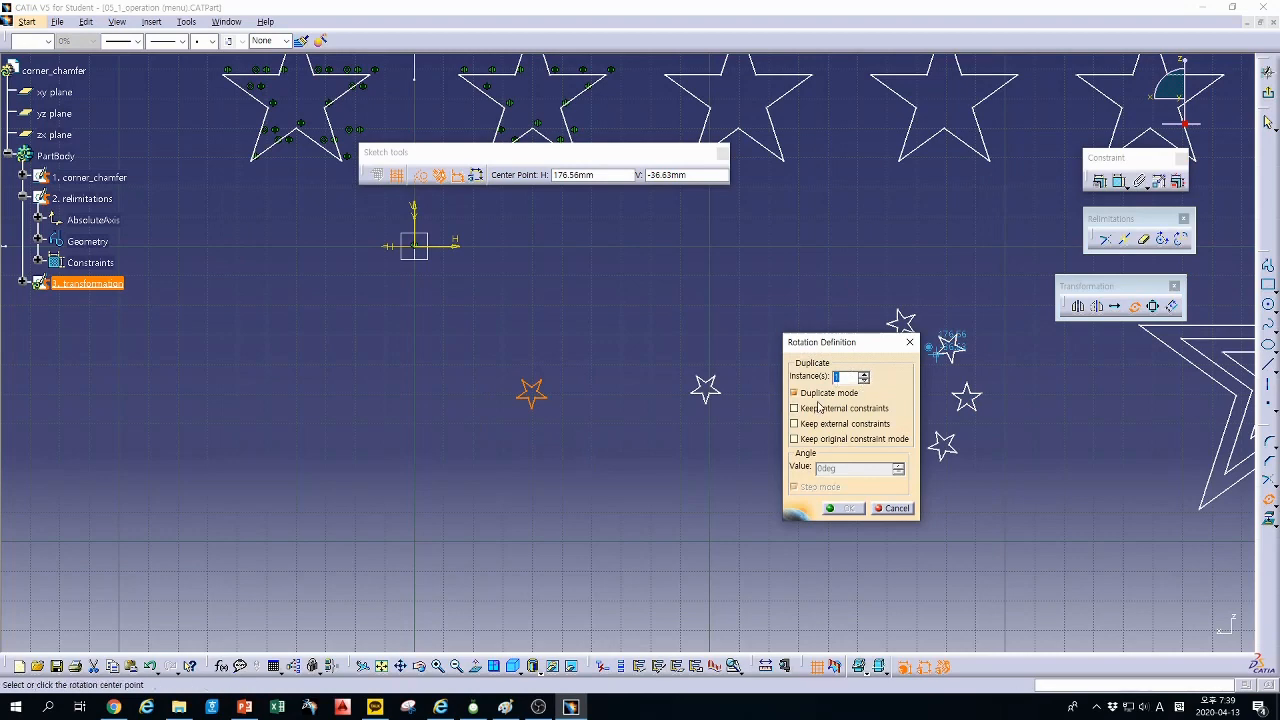
pyautogui.moveTo(718, 477); pyautogui.dragTo(657, 466, button='middle')
pyautogui.click(864, 377)
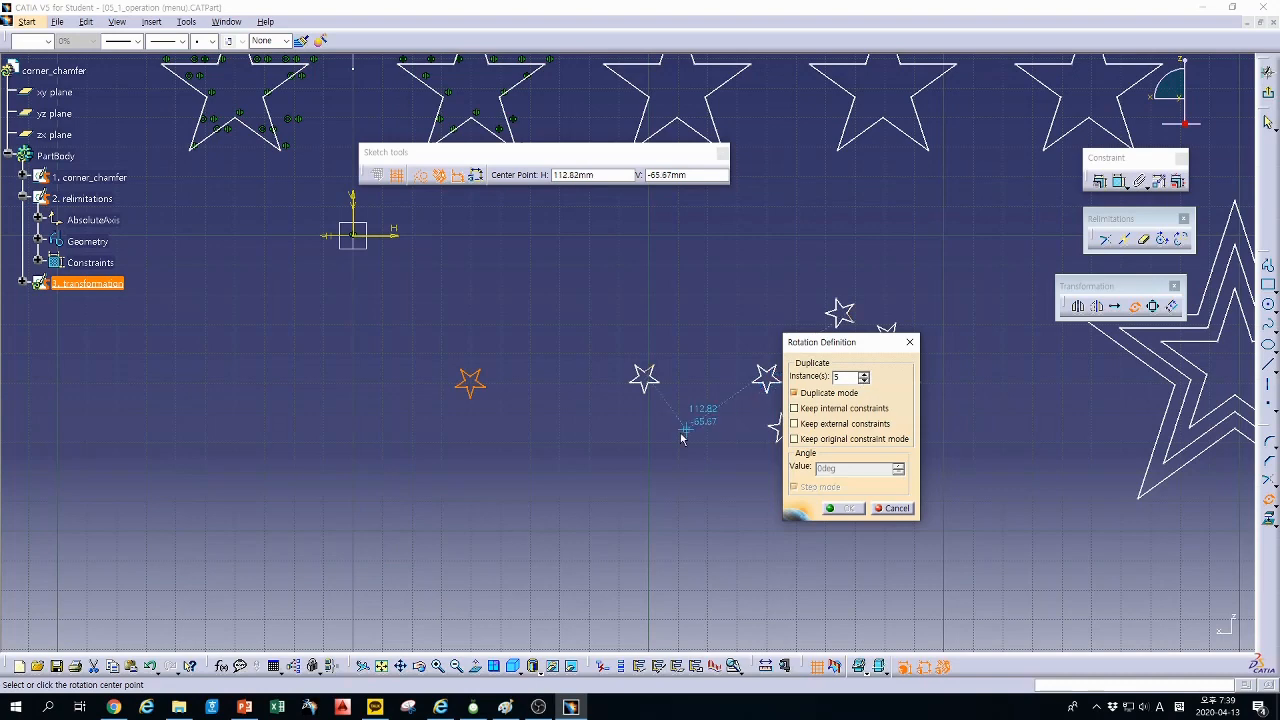
pyautogui.click(353, 384)
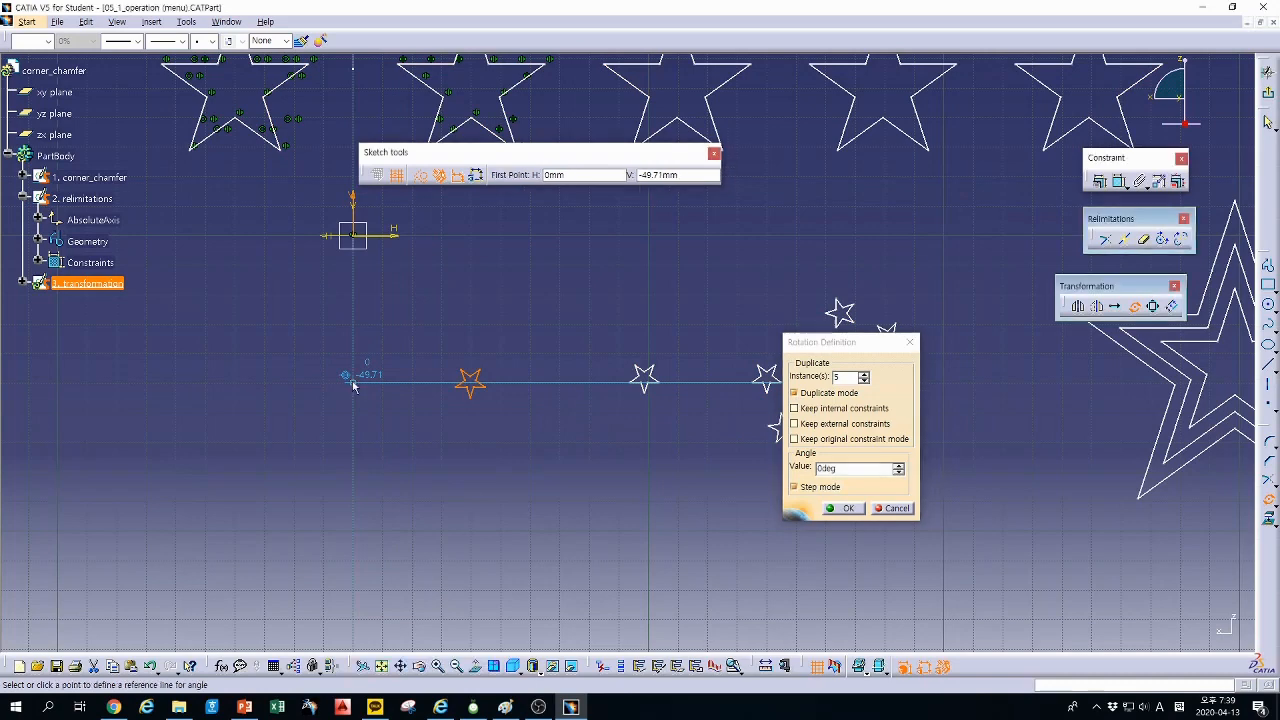
pyautogui.click(560, 378)
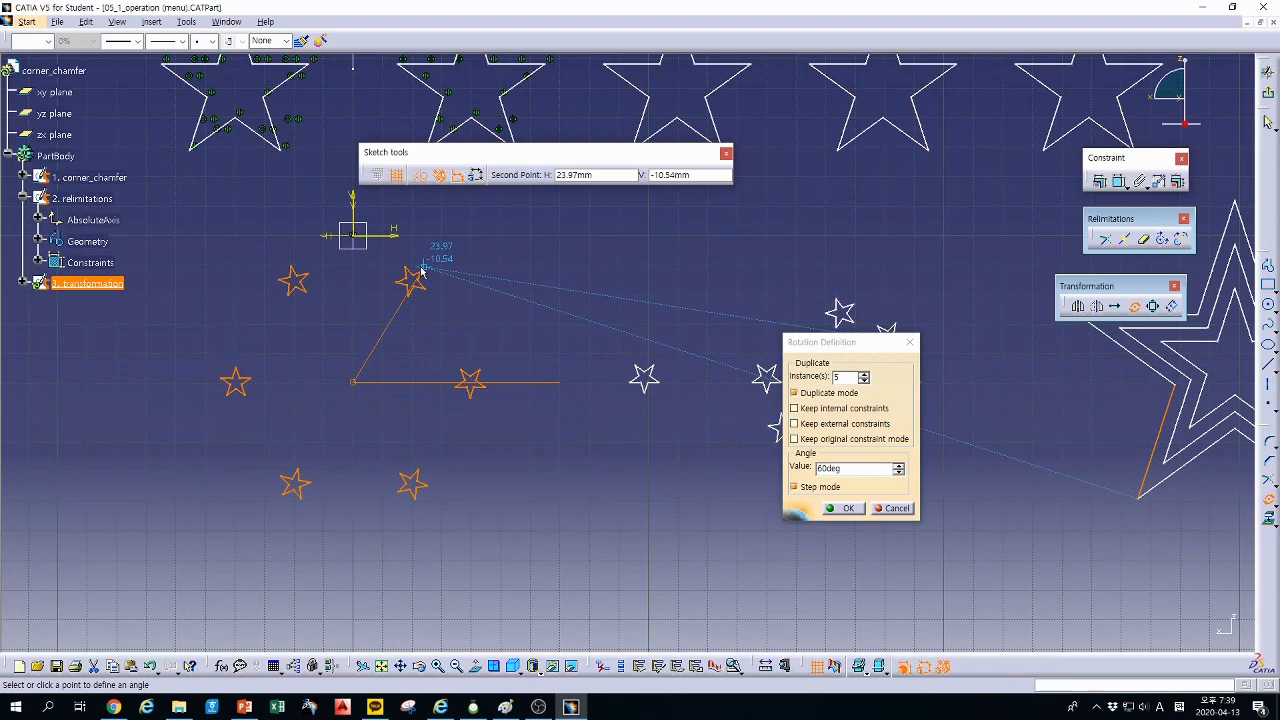
pyautogui.click(422, 270)
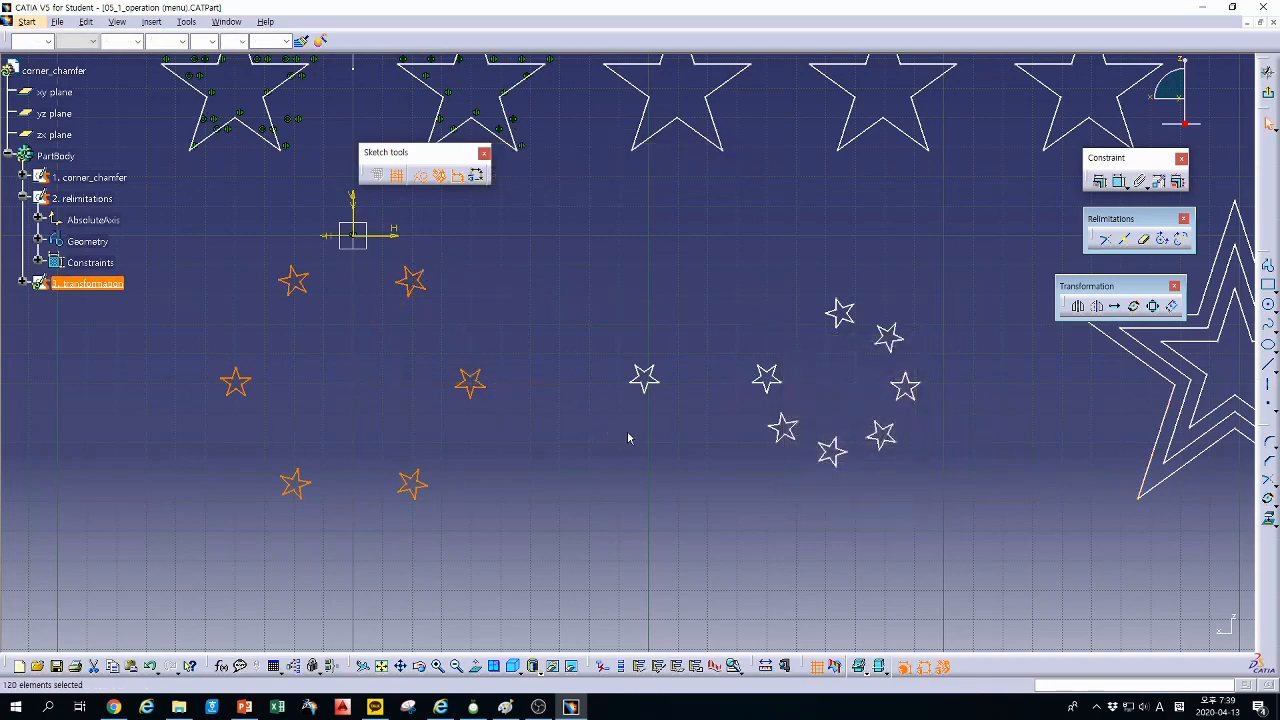
pyautogui.moveTo(629, 434)
pyautogui.mouseDown(button='middle')
pyautogui.moveTo(618, 472)
pyautogui.moveTo(683, 440)
pyautogui.moveTo(580, 446)
pyautogui.moveTo(698, 445)
pyautogui.moveTo(754, 426)
pyautogui.mouseUp(button='middle')
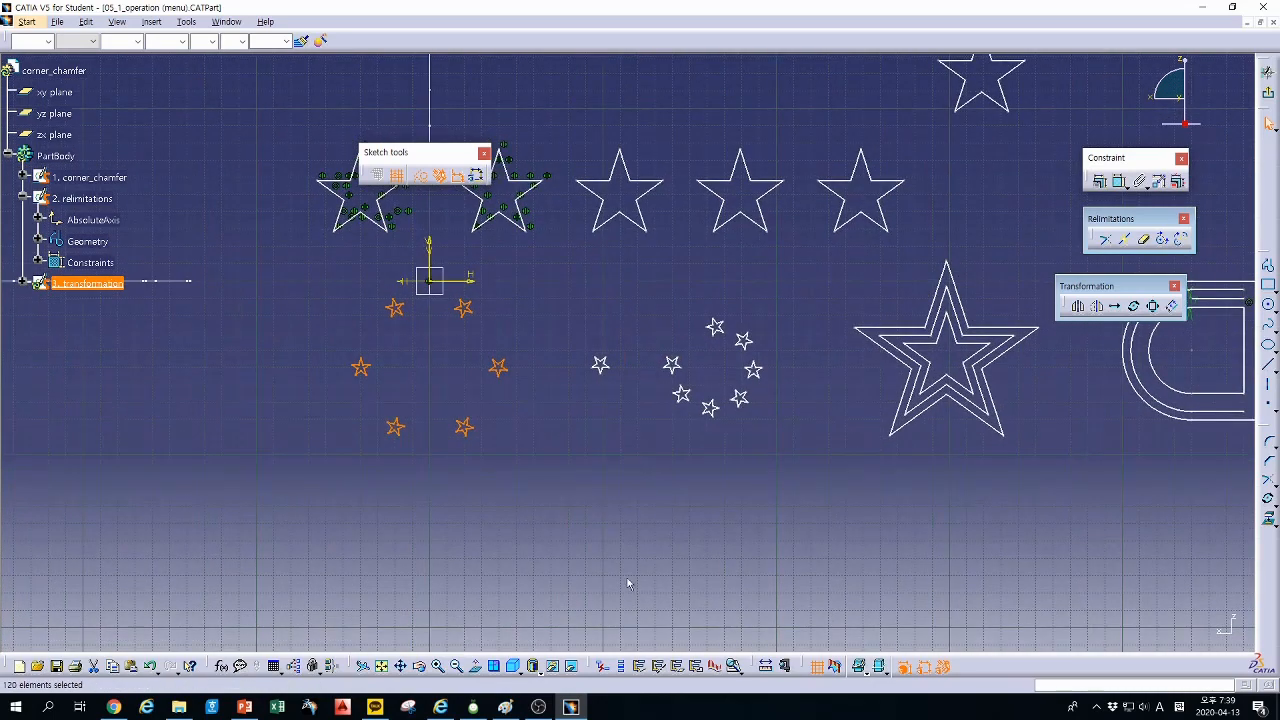
# Step: Switch to the PowerPoint lesson slides and go to the Transformation slide on offset
pyautogui.click(244, 707)
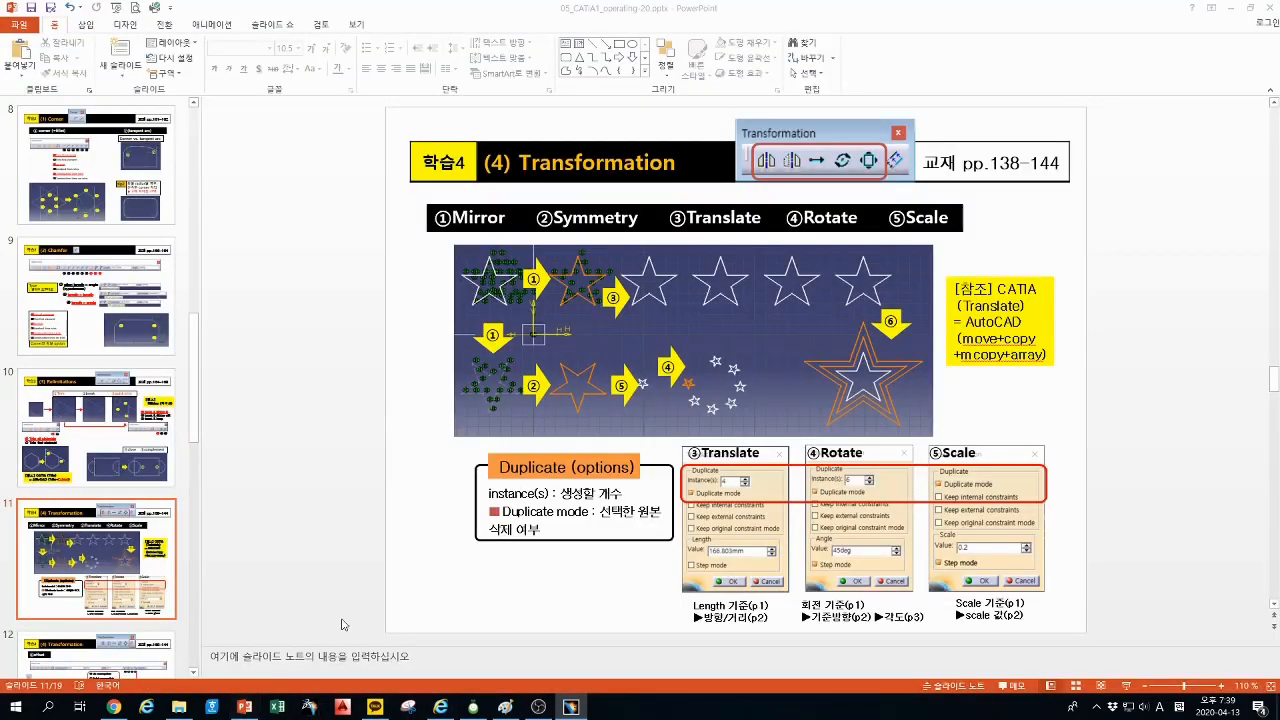
pyautogui.scroll(-2, 364, 496)
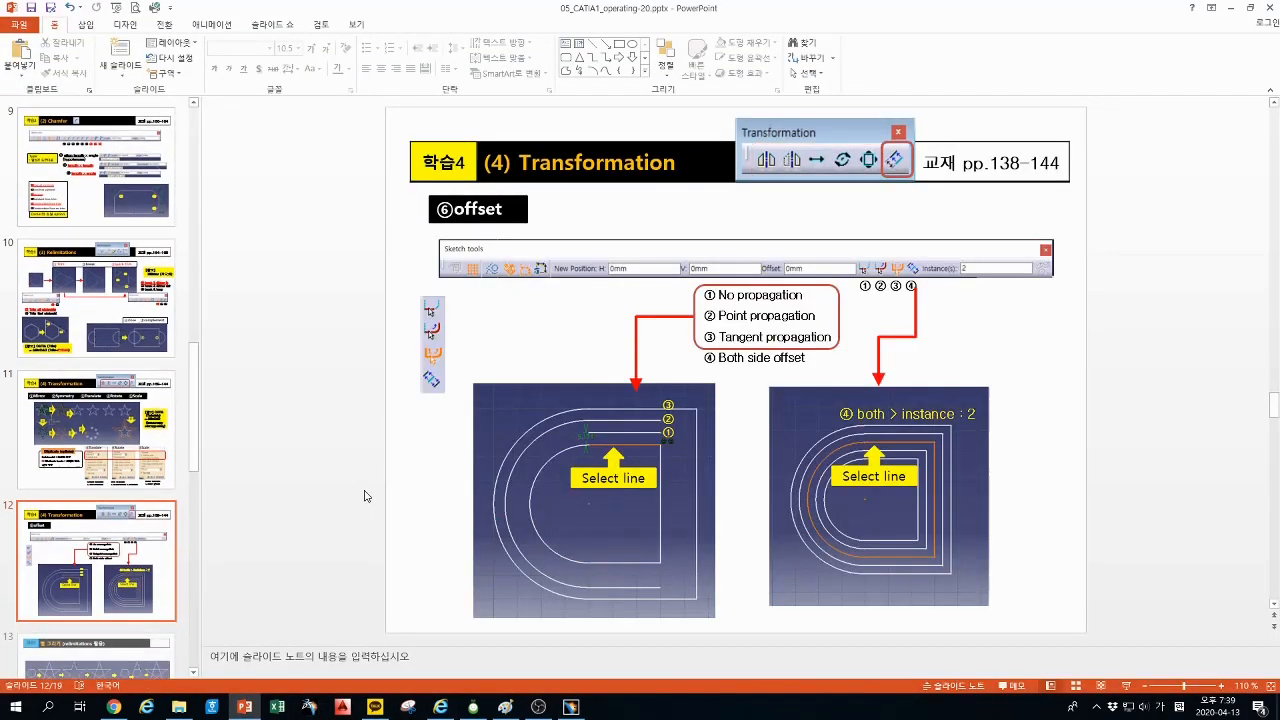